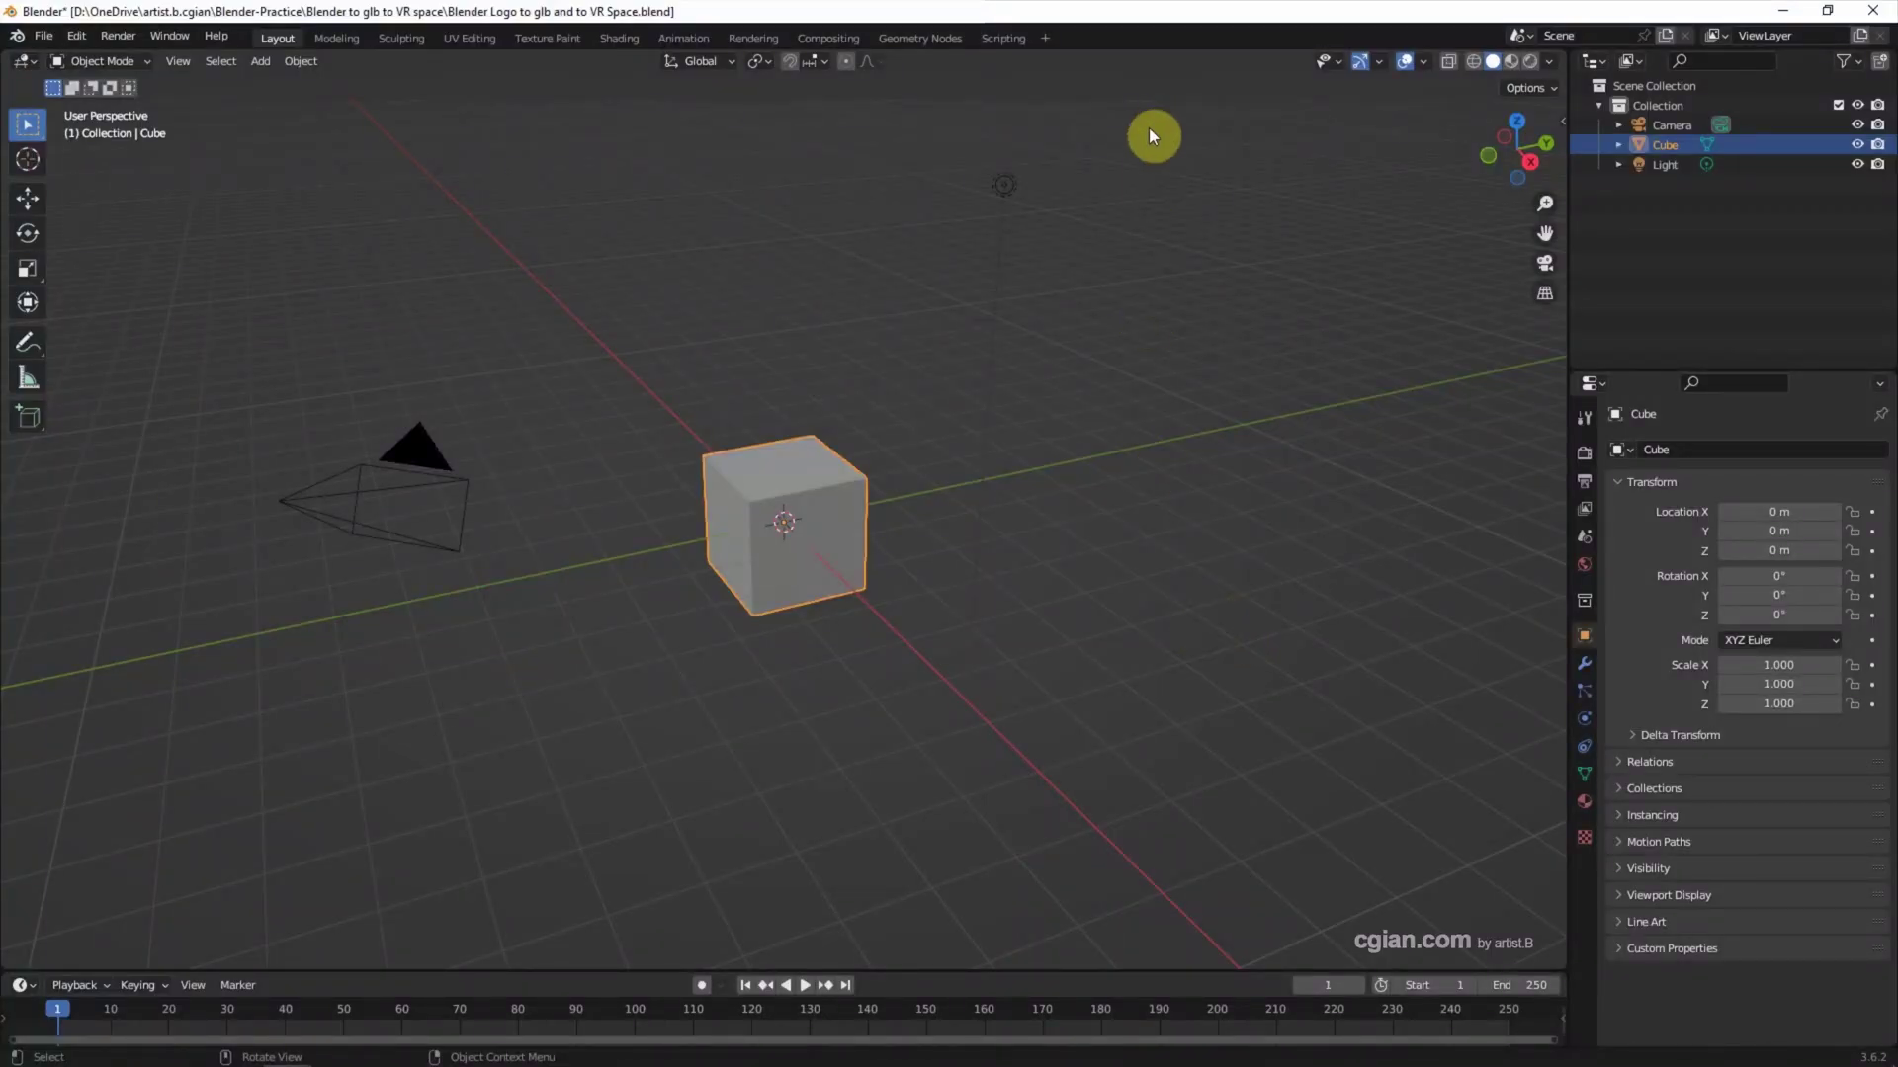
- Box-select the default camera, cube and light and delete all three
left_click_drag(1150, 129, 168, 707)
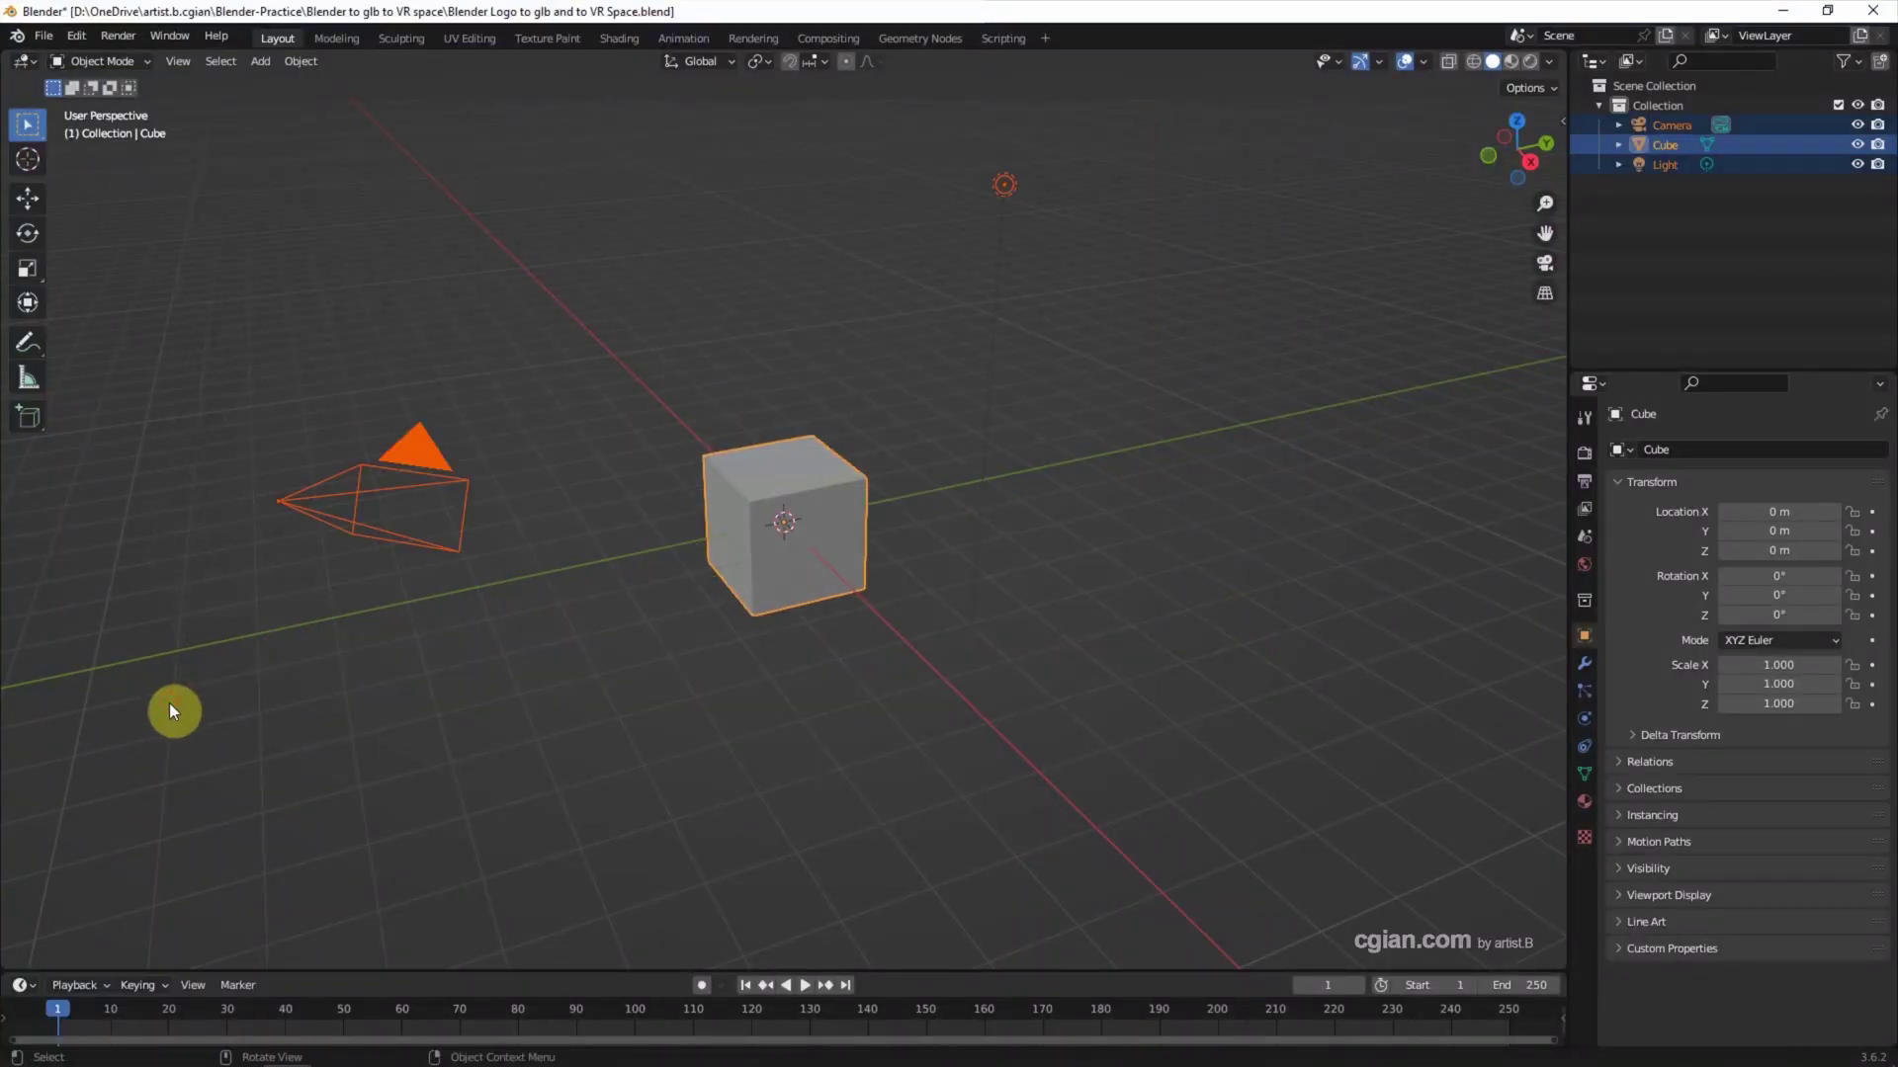
key("Delete")
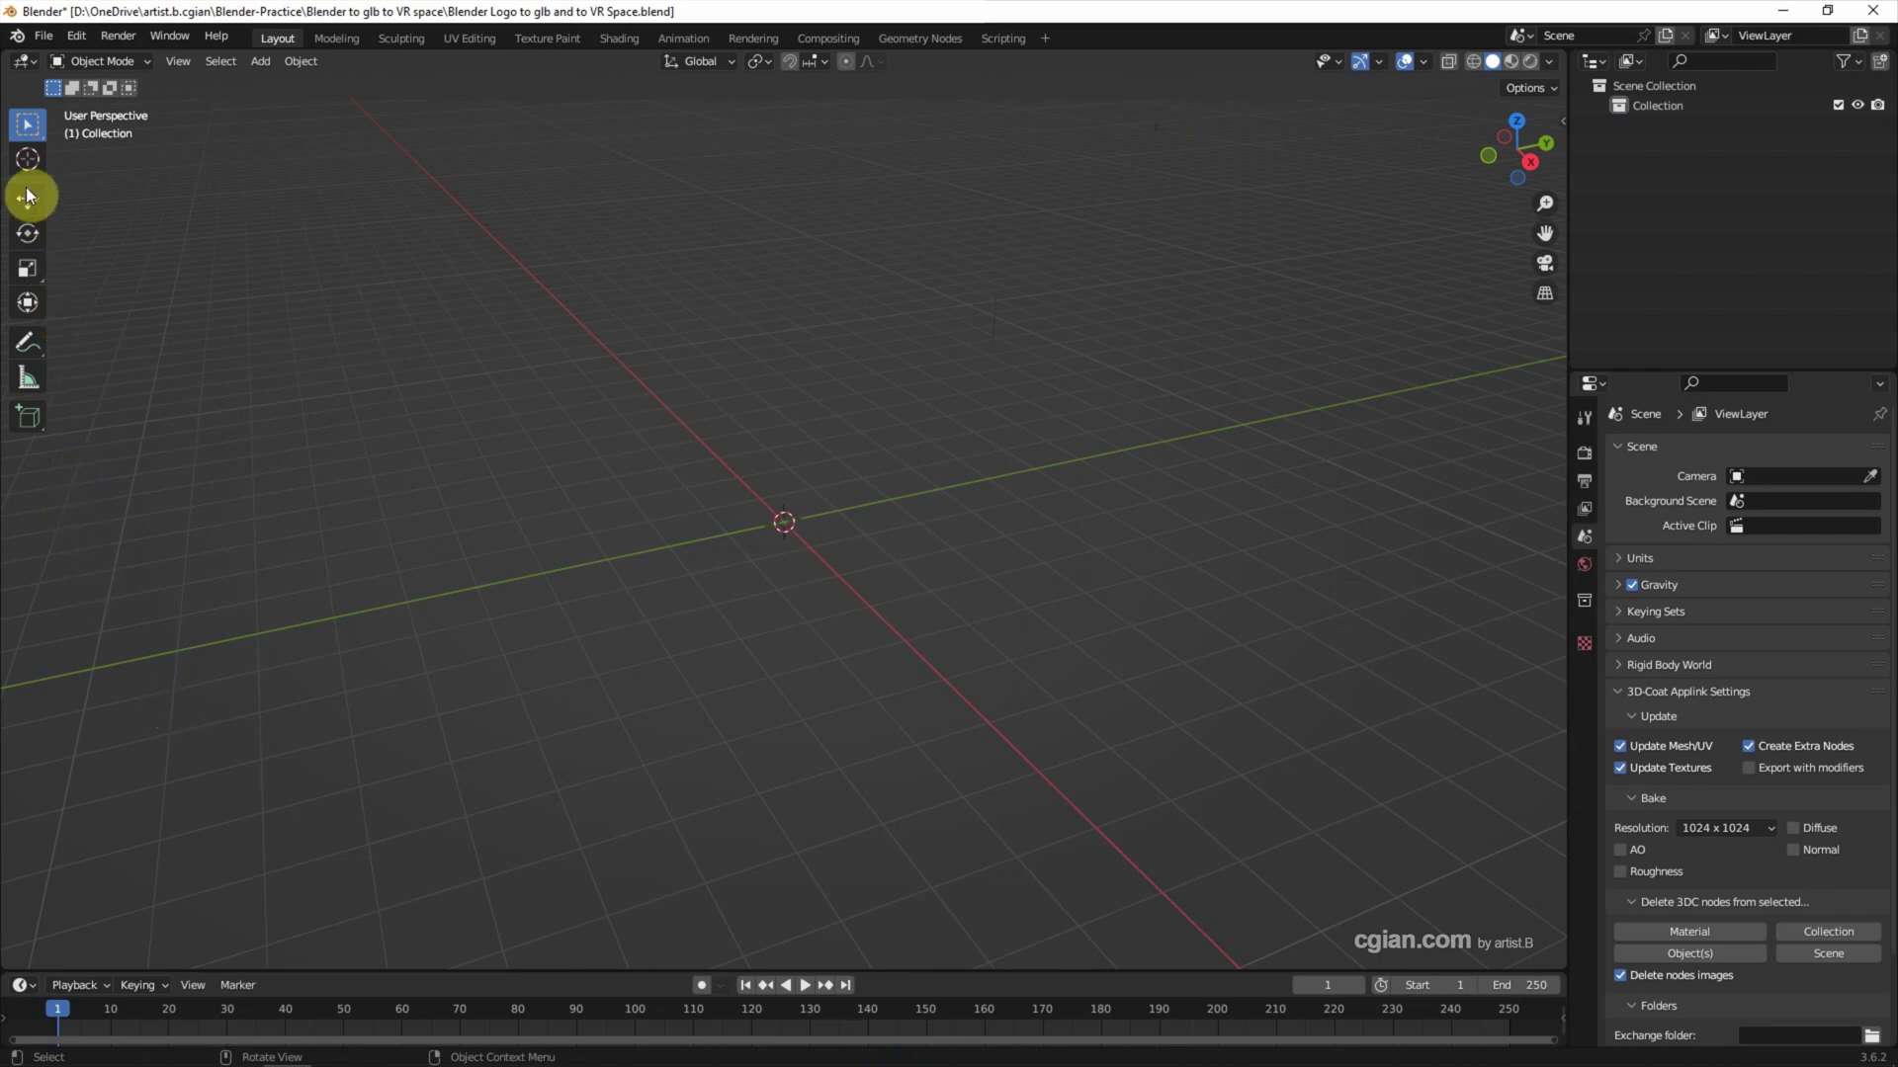
- Import blender-logo-vector.svg as three curve objects and zoom in on the logo
left_click(43, 35)
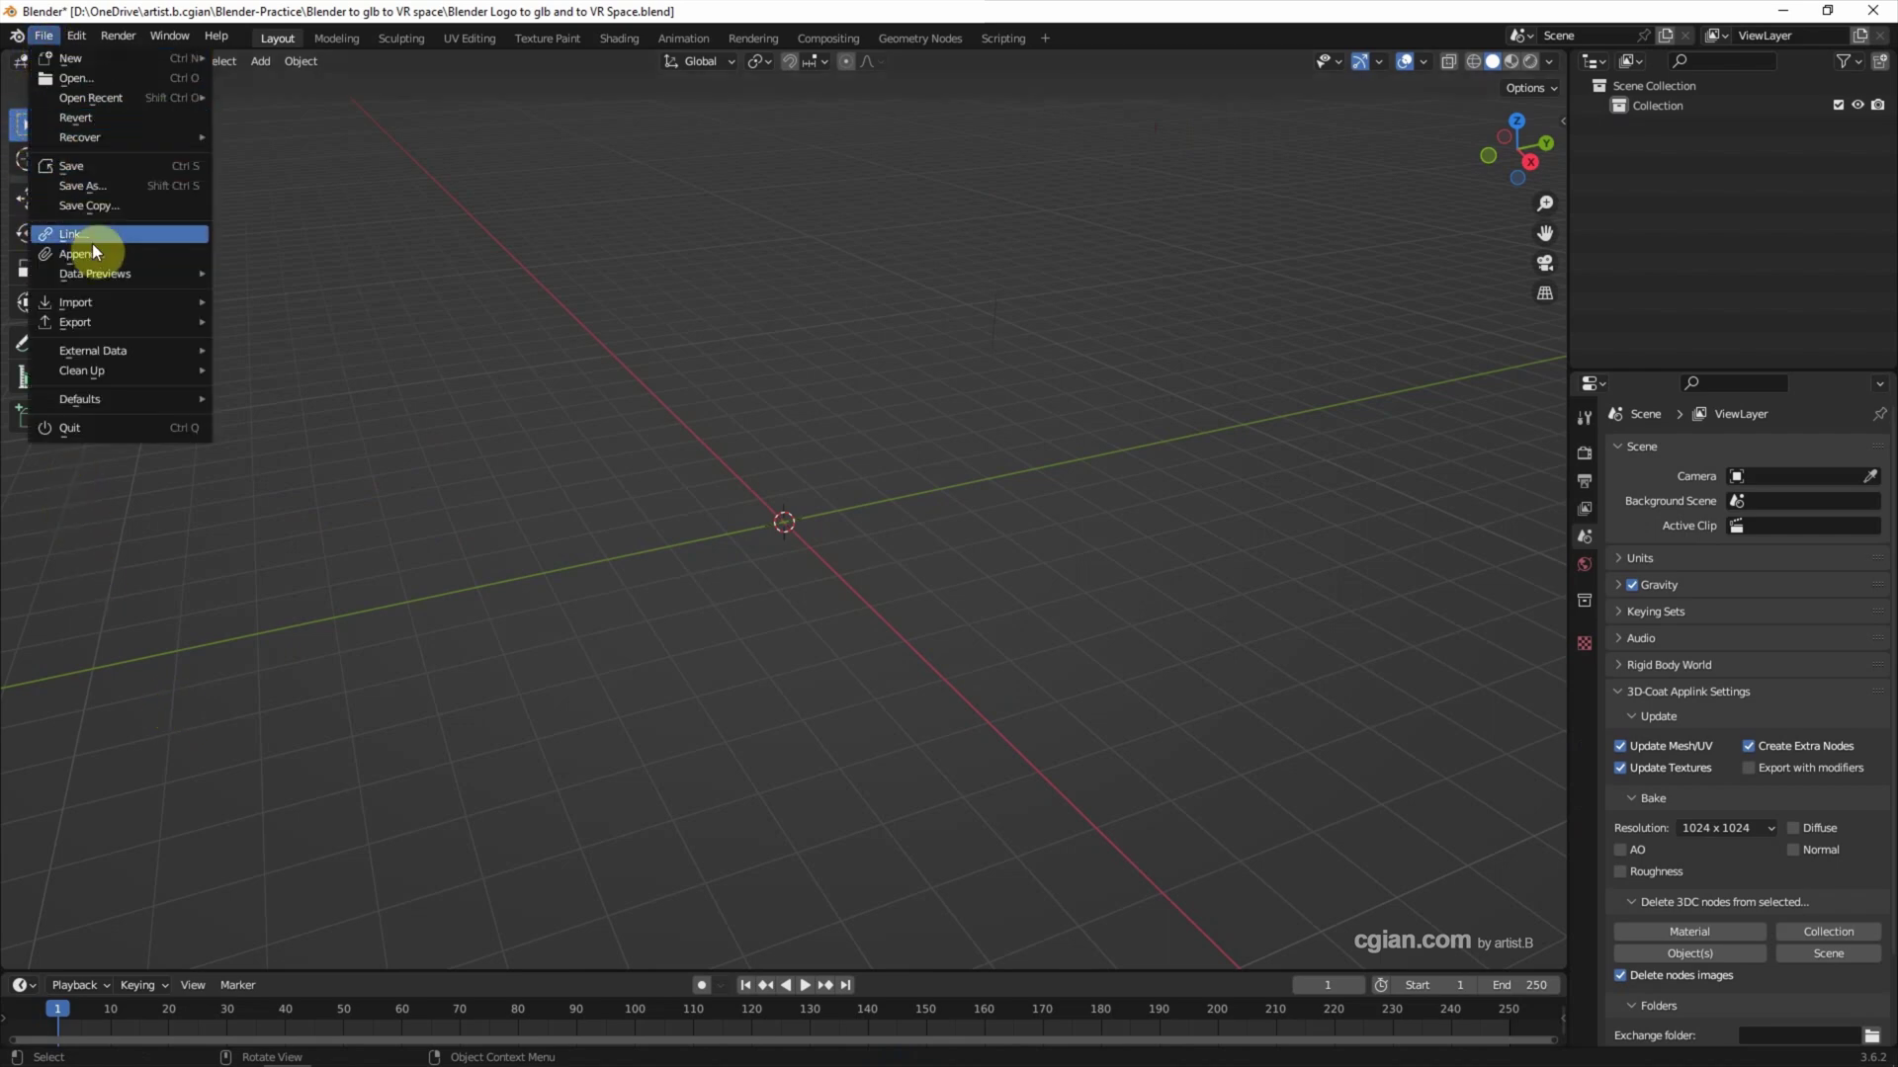
mouse_move(89, 303)
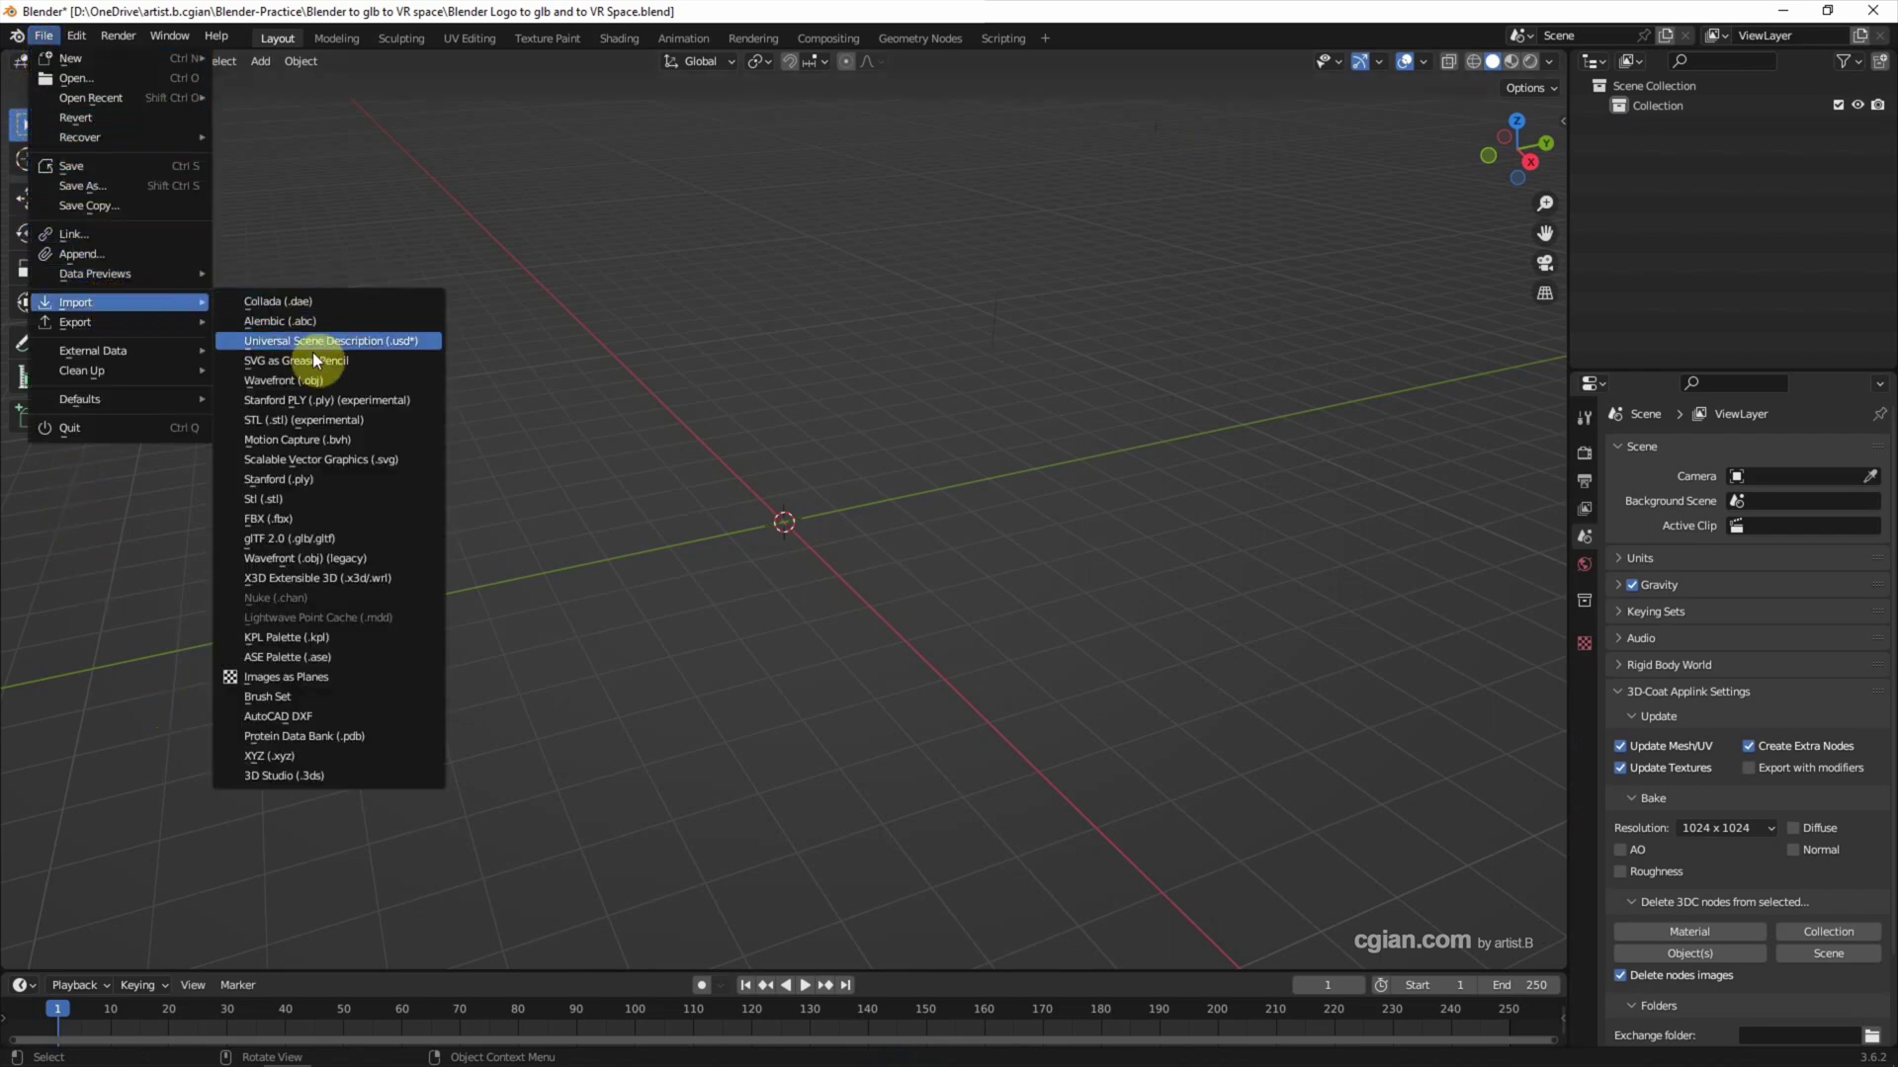
left_click(362, 457)
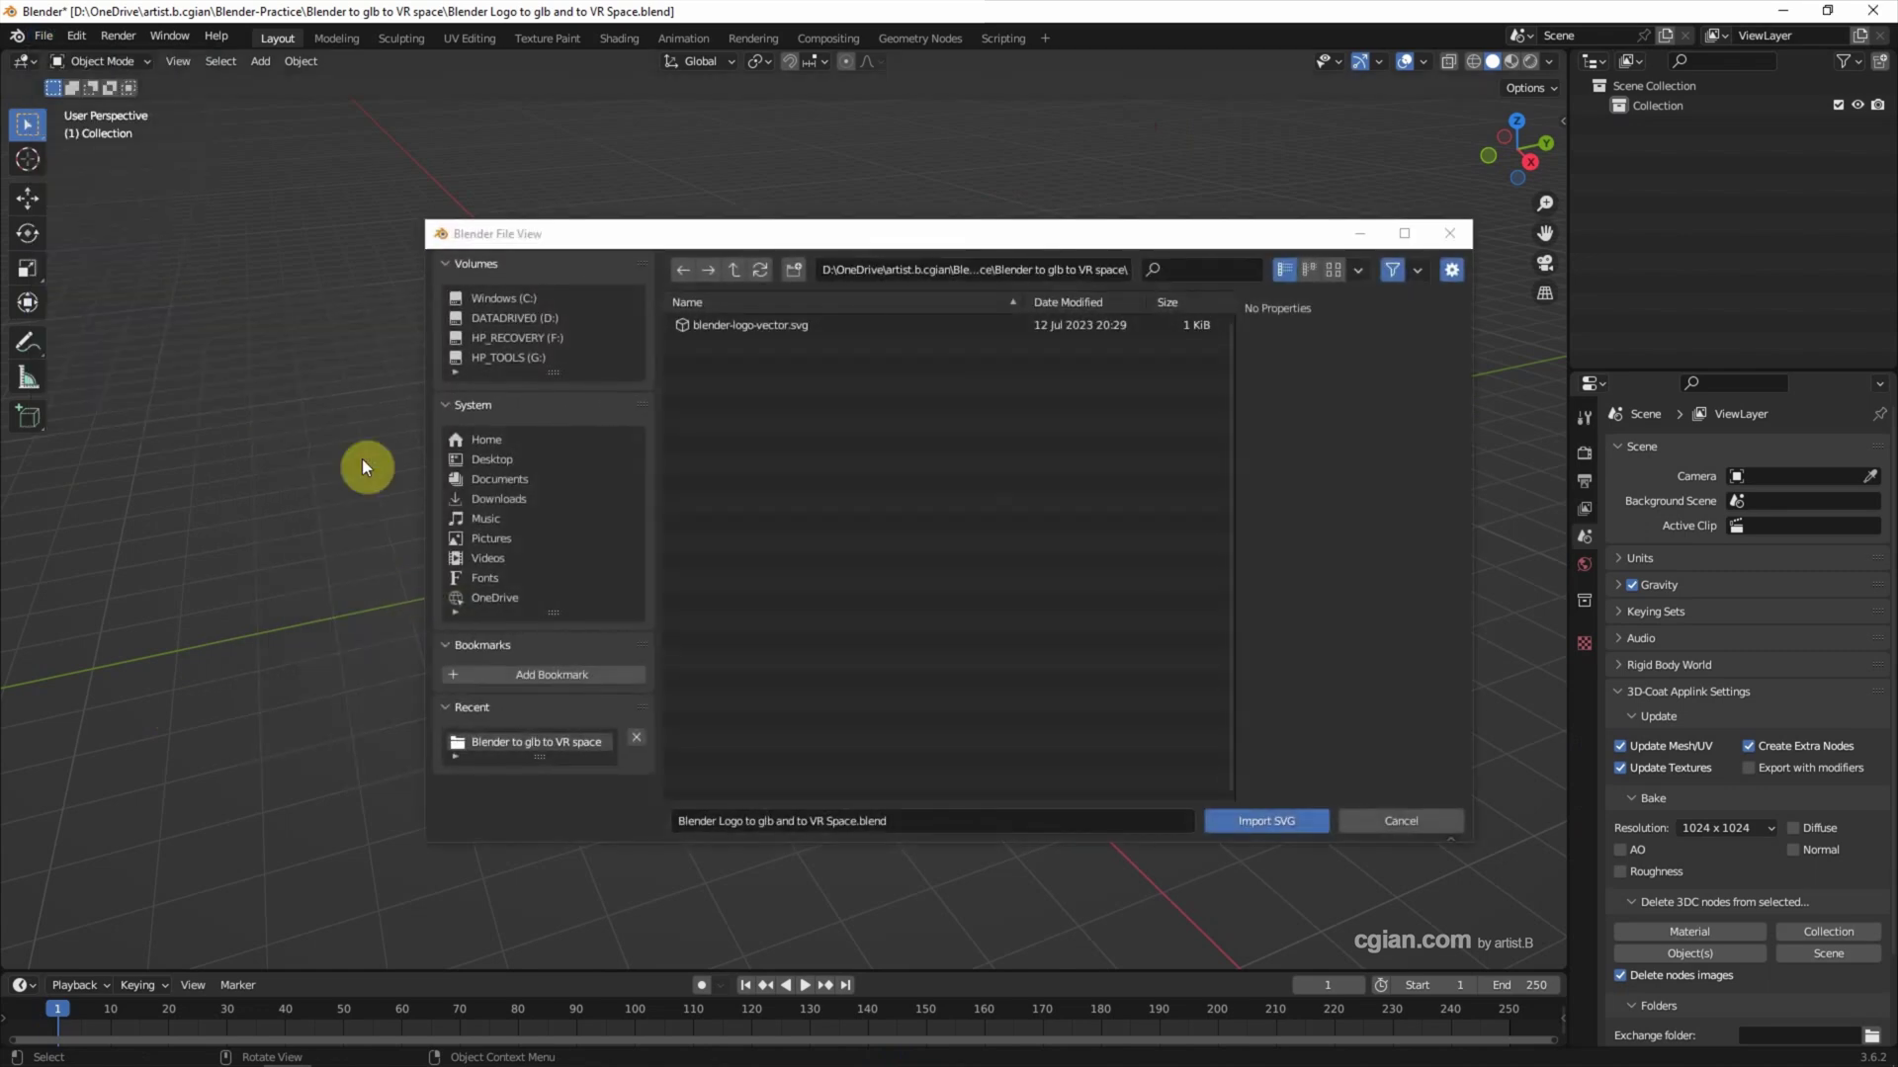
left_click(823, 339)
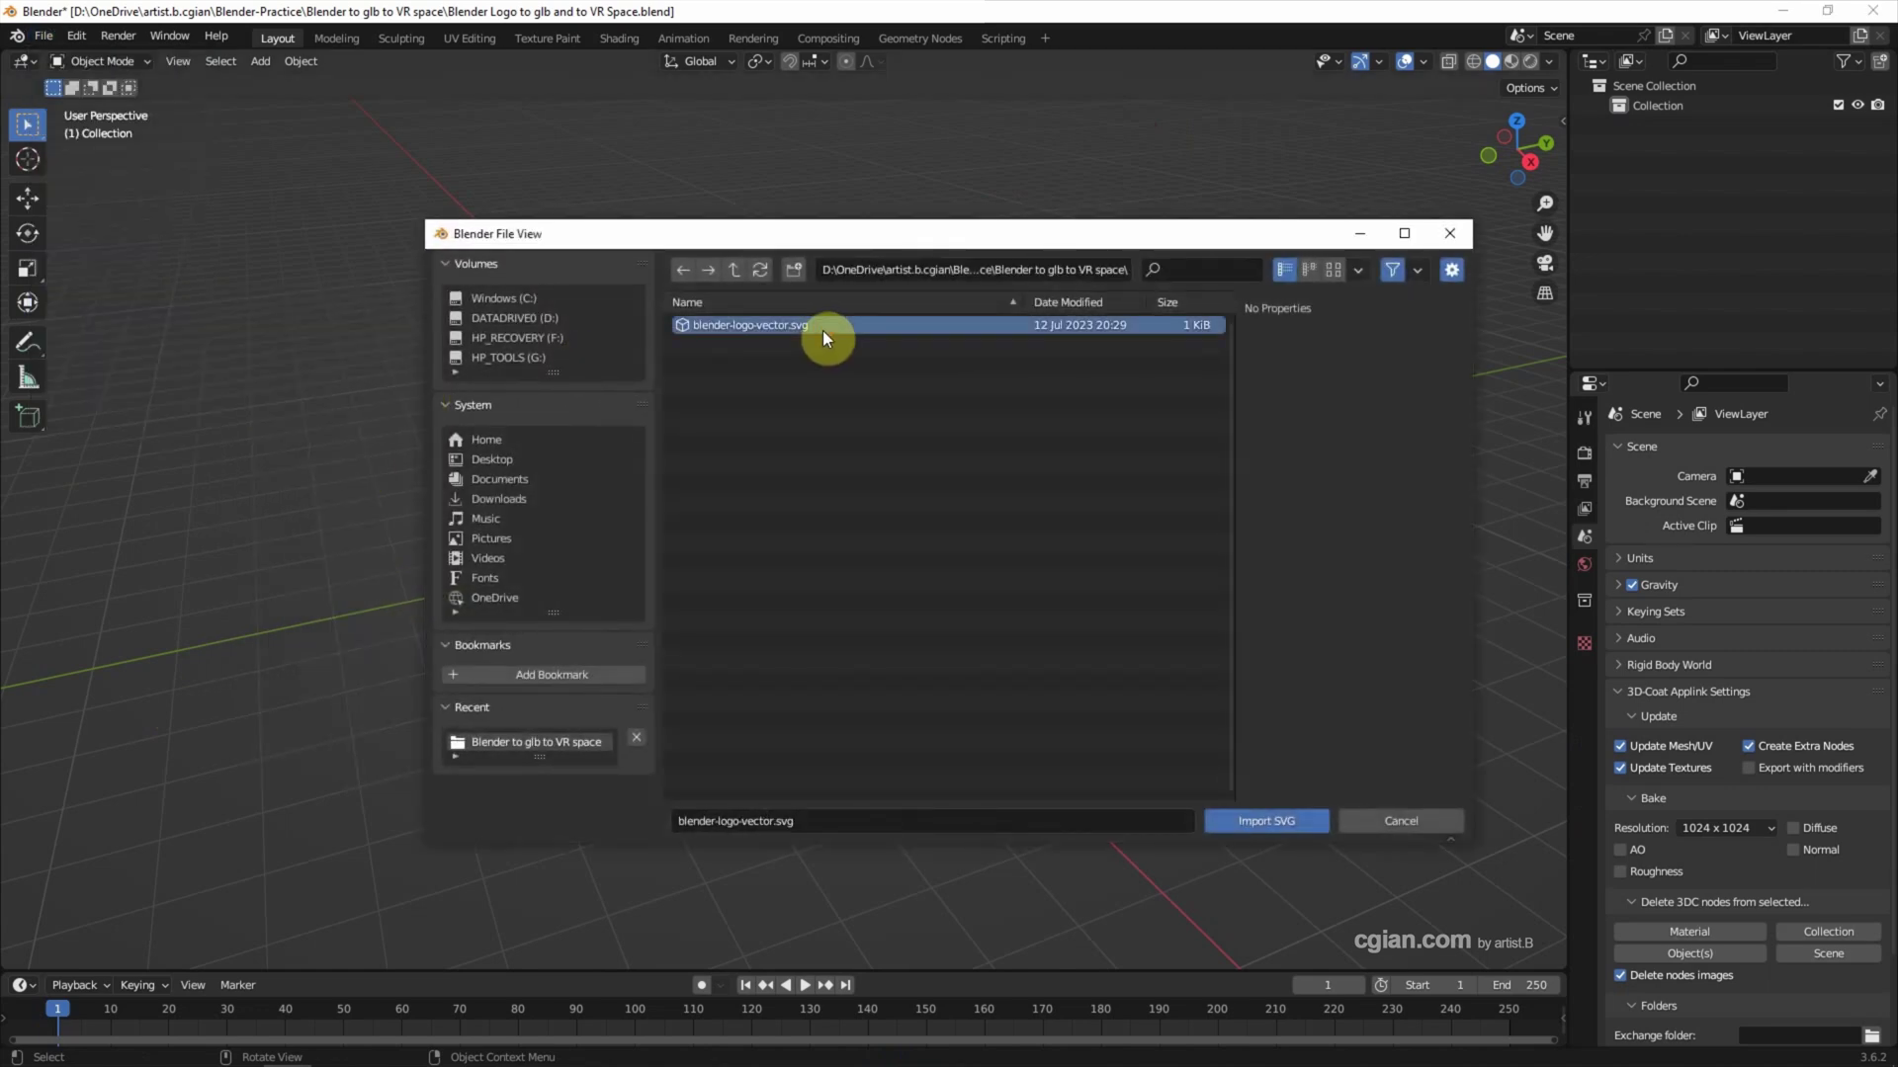
left_click(1260, 825)
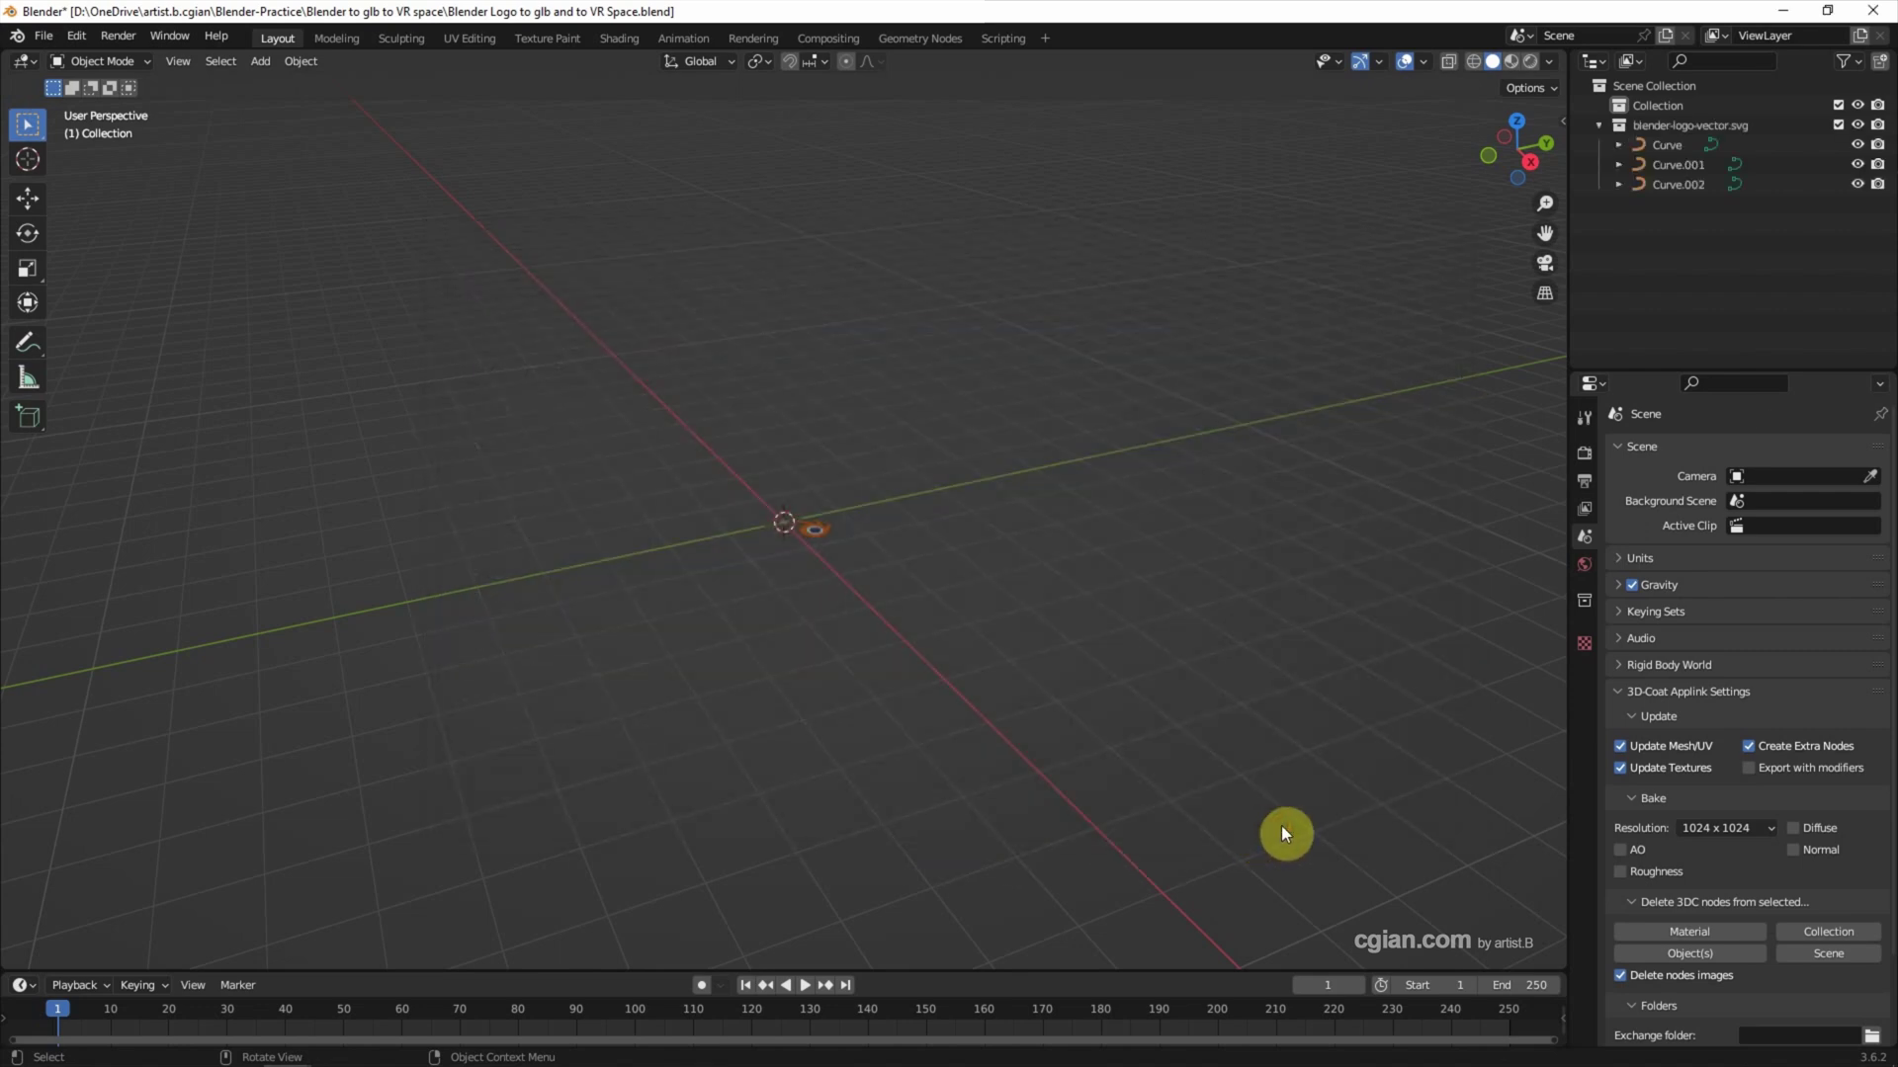
mouse_move(874, 589)
middle_mouse_down("ctrl")
mouse_move(1207, 698)
mouse_move(1176, 761)
middle_mouse_up("ctrl")
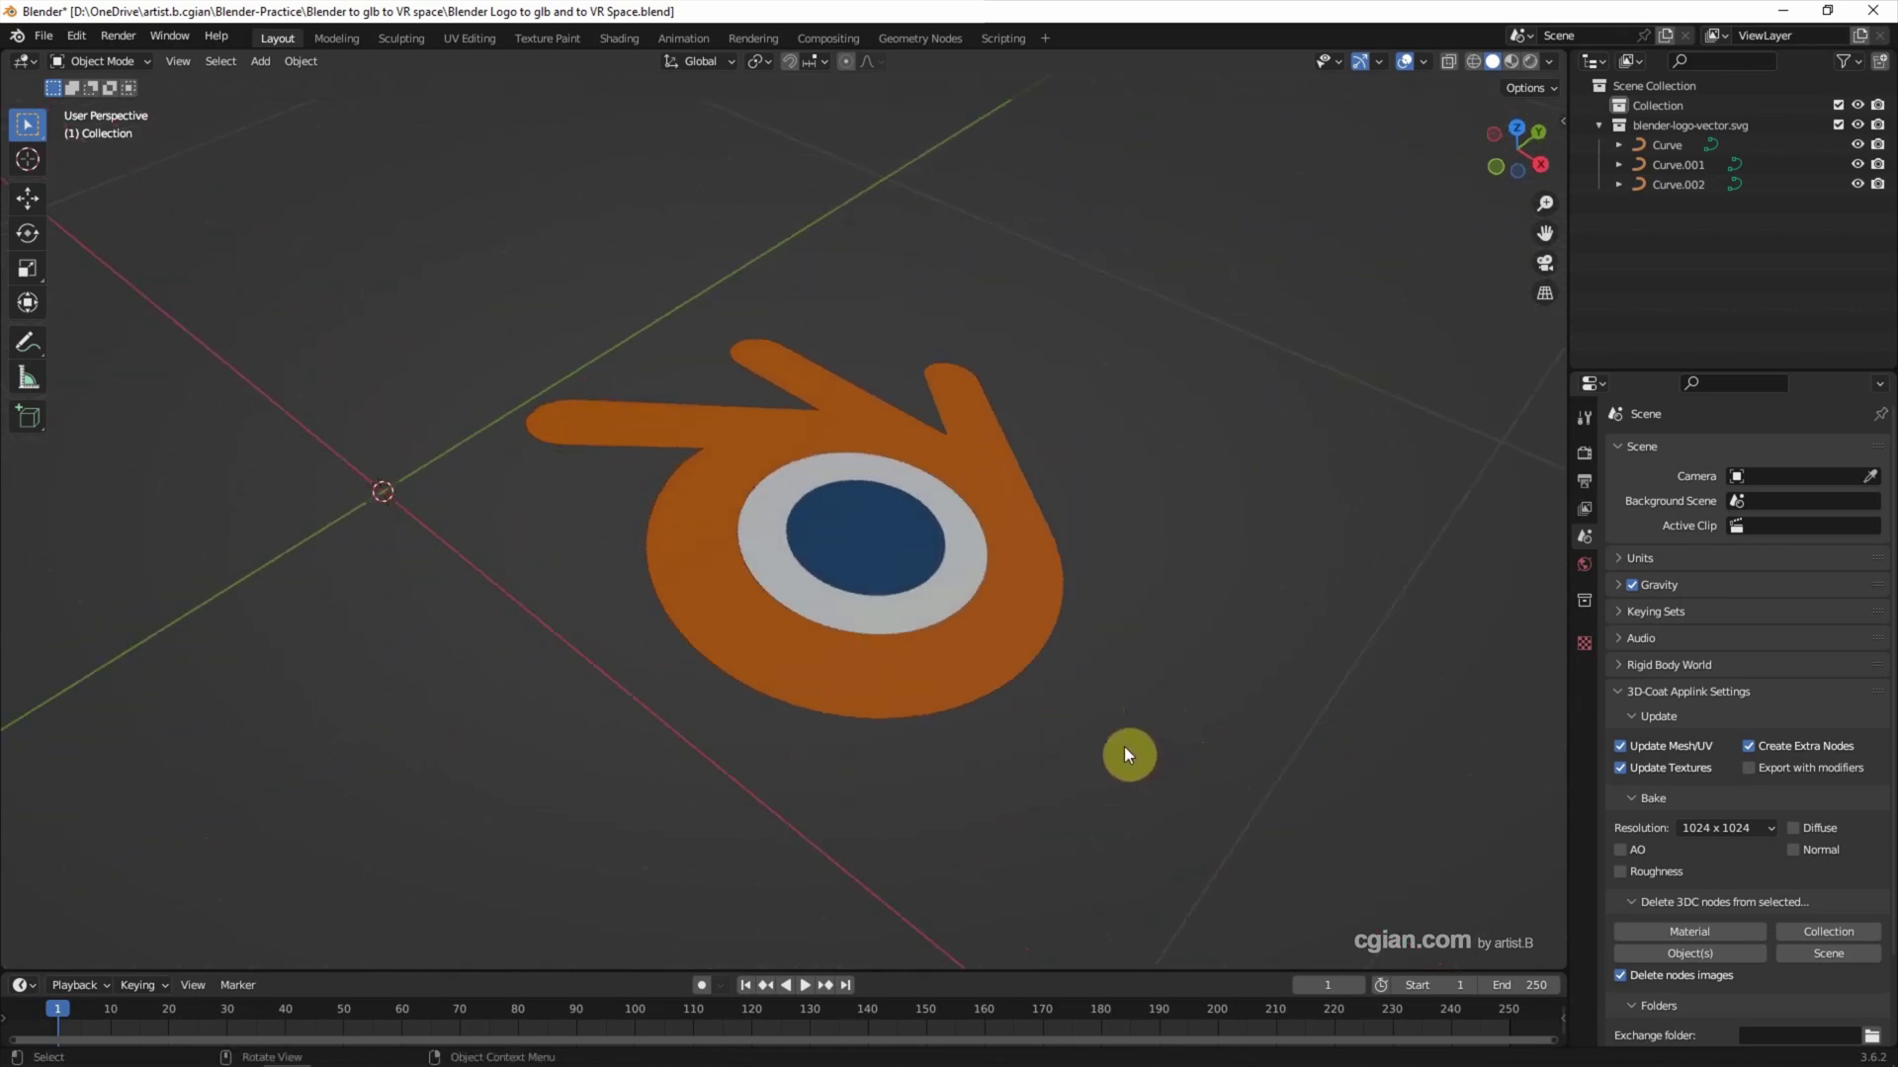
- Extrude the white ring curve (Curve.002) to give it thickness
left_click(1682, 186)
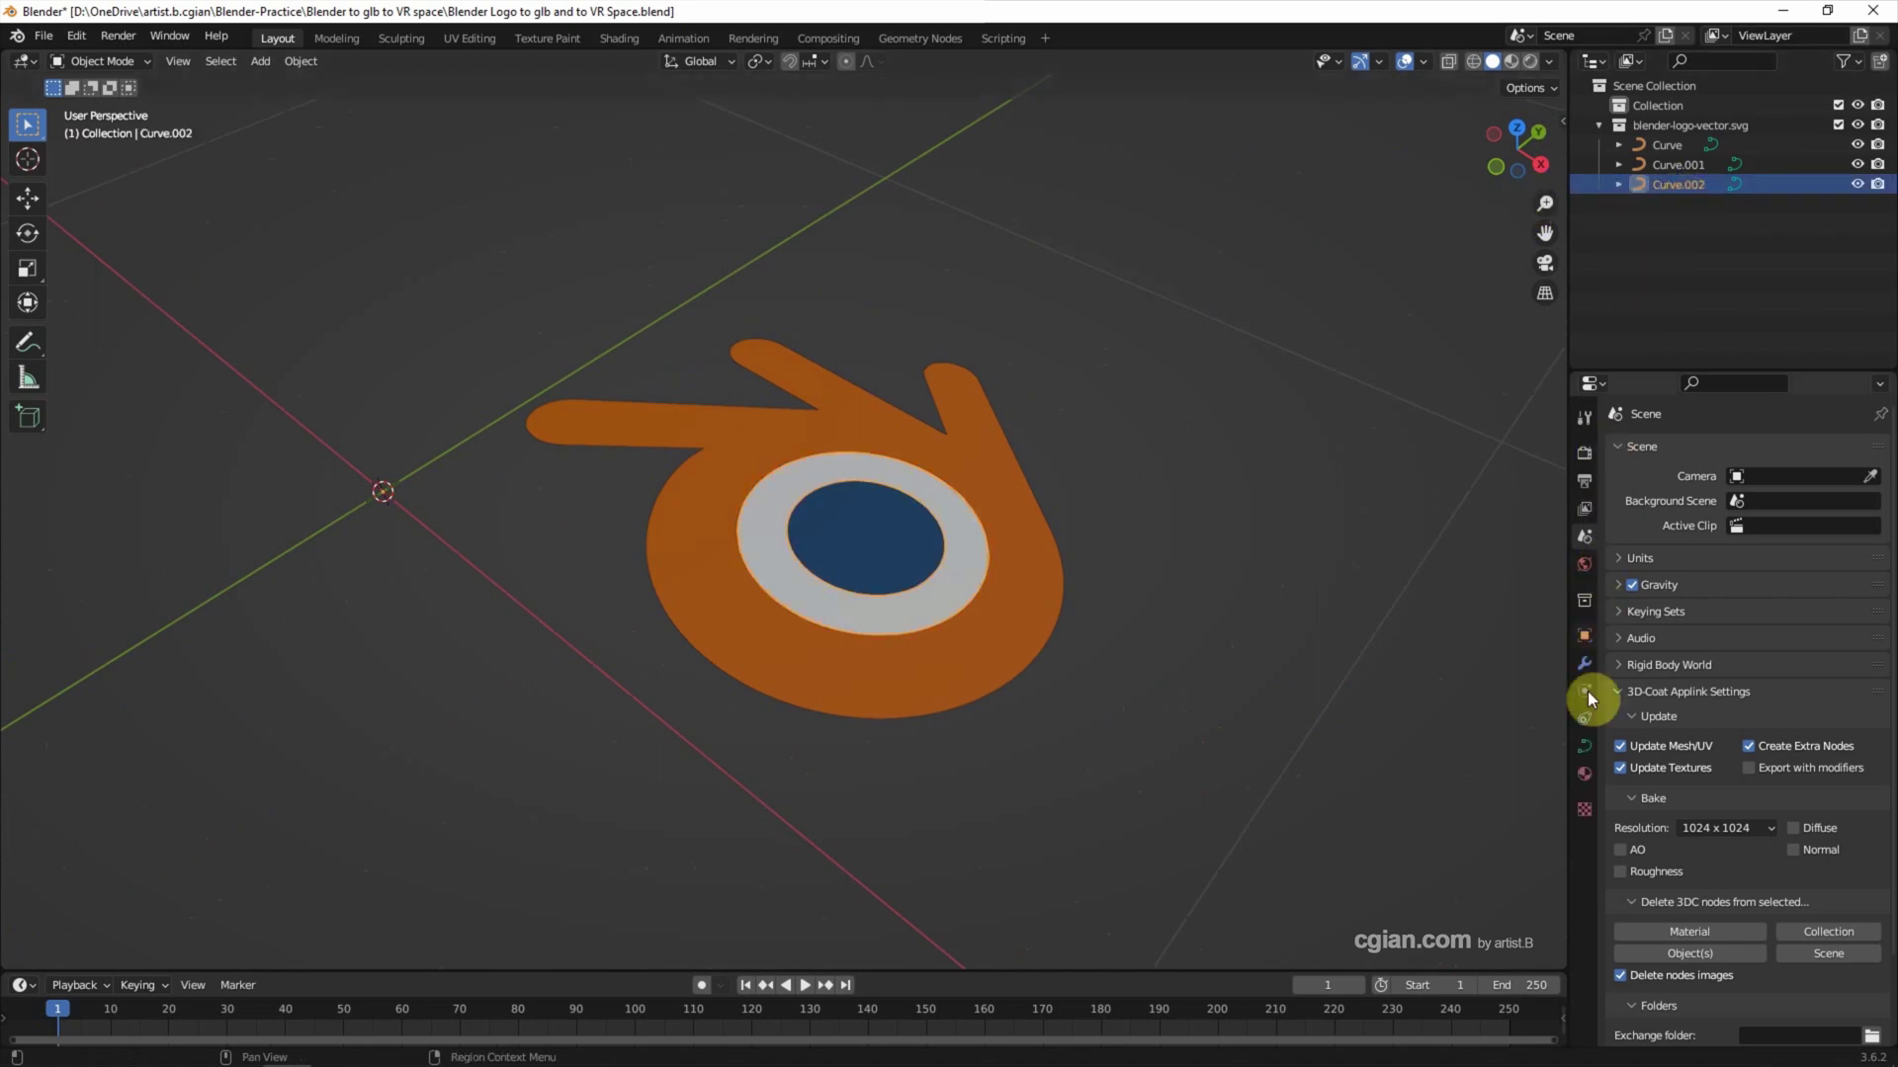
left_click(1579, 748)
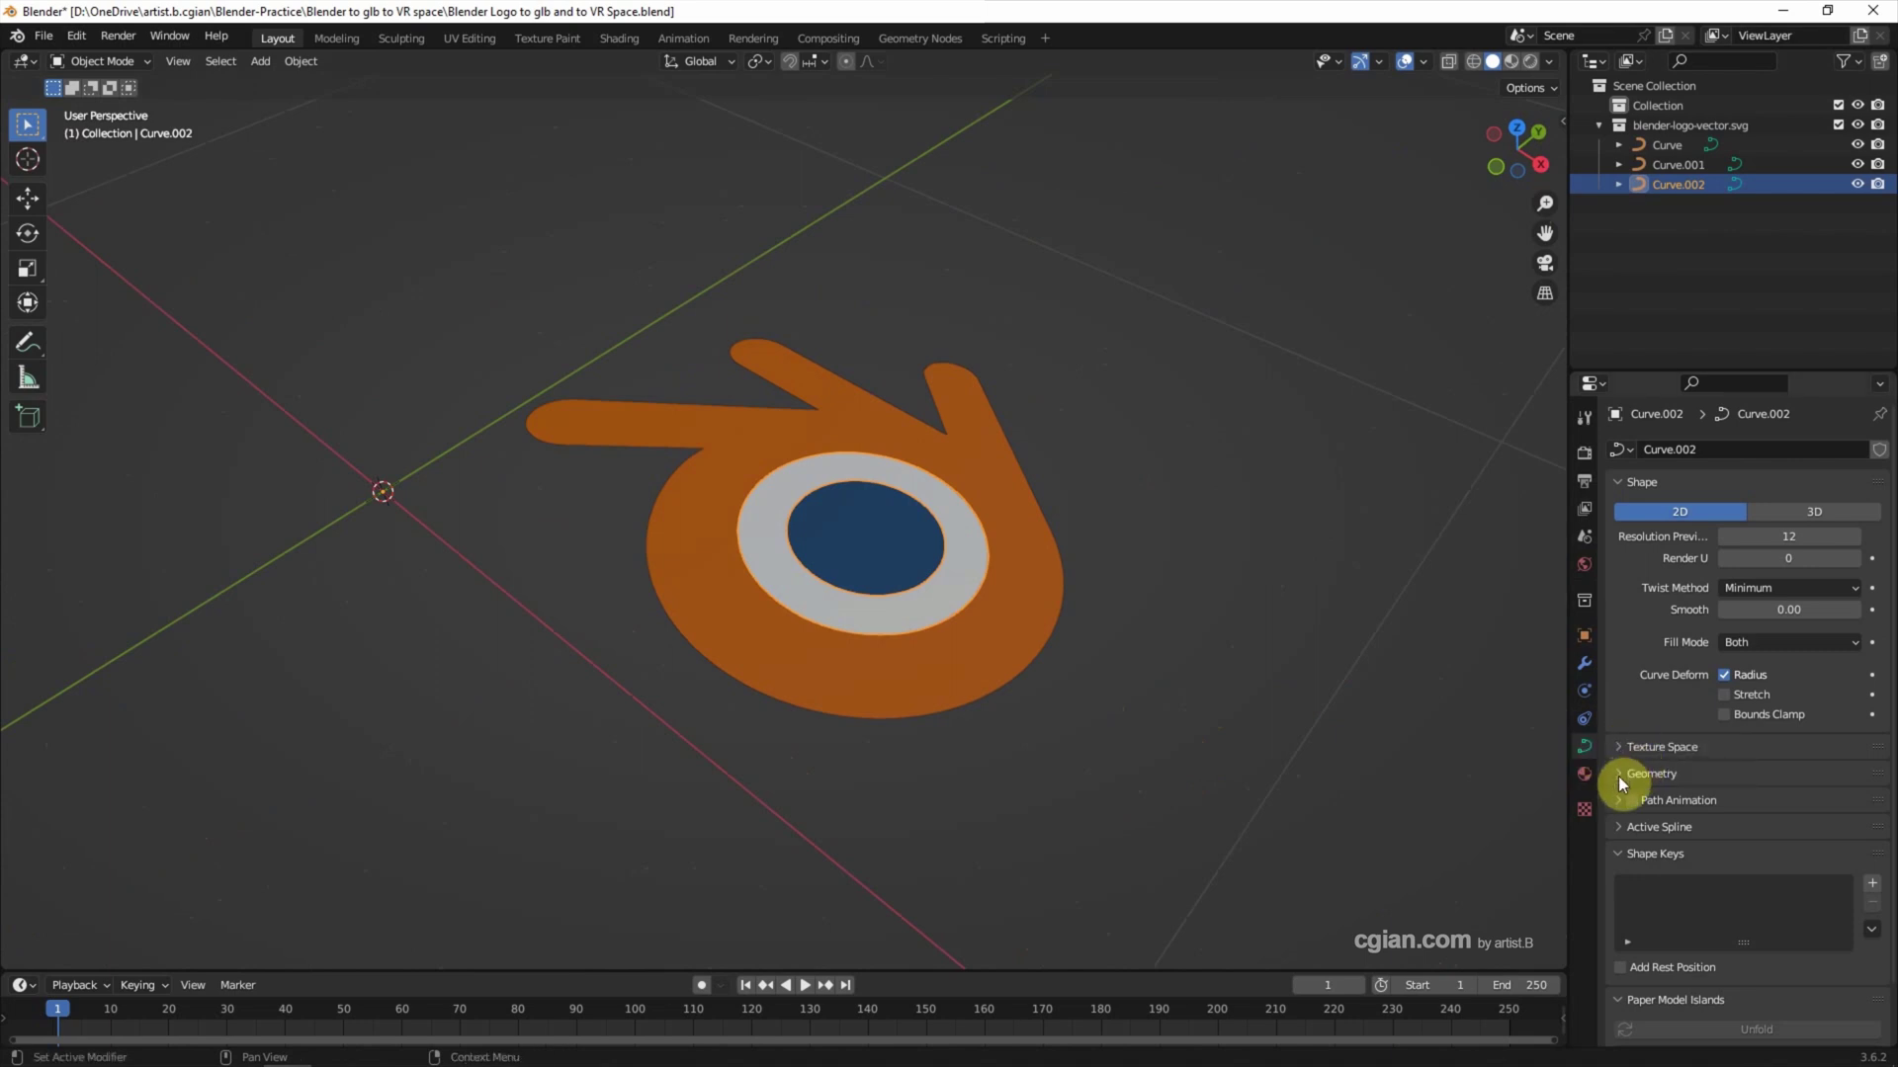
left_click(1618, 776)
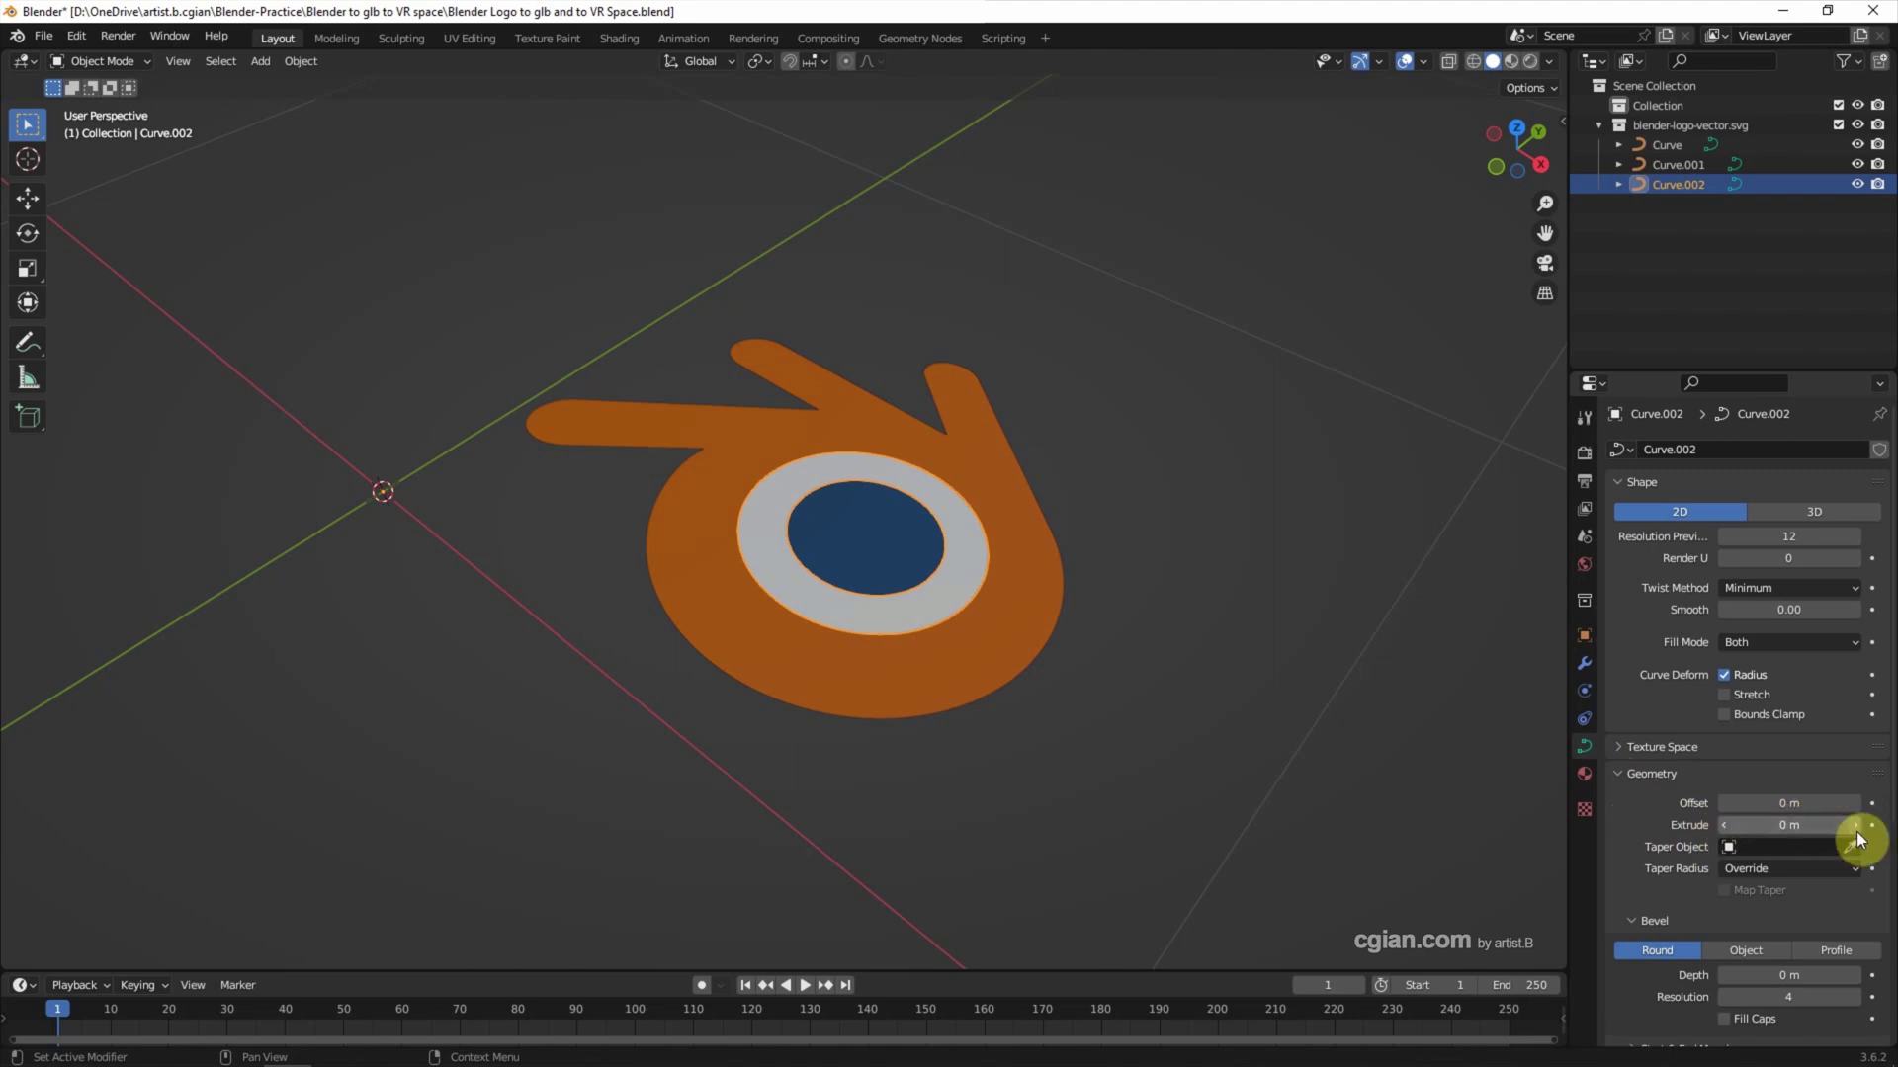
left_click_drag(1856, 834, 1856, 835)
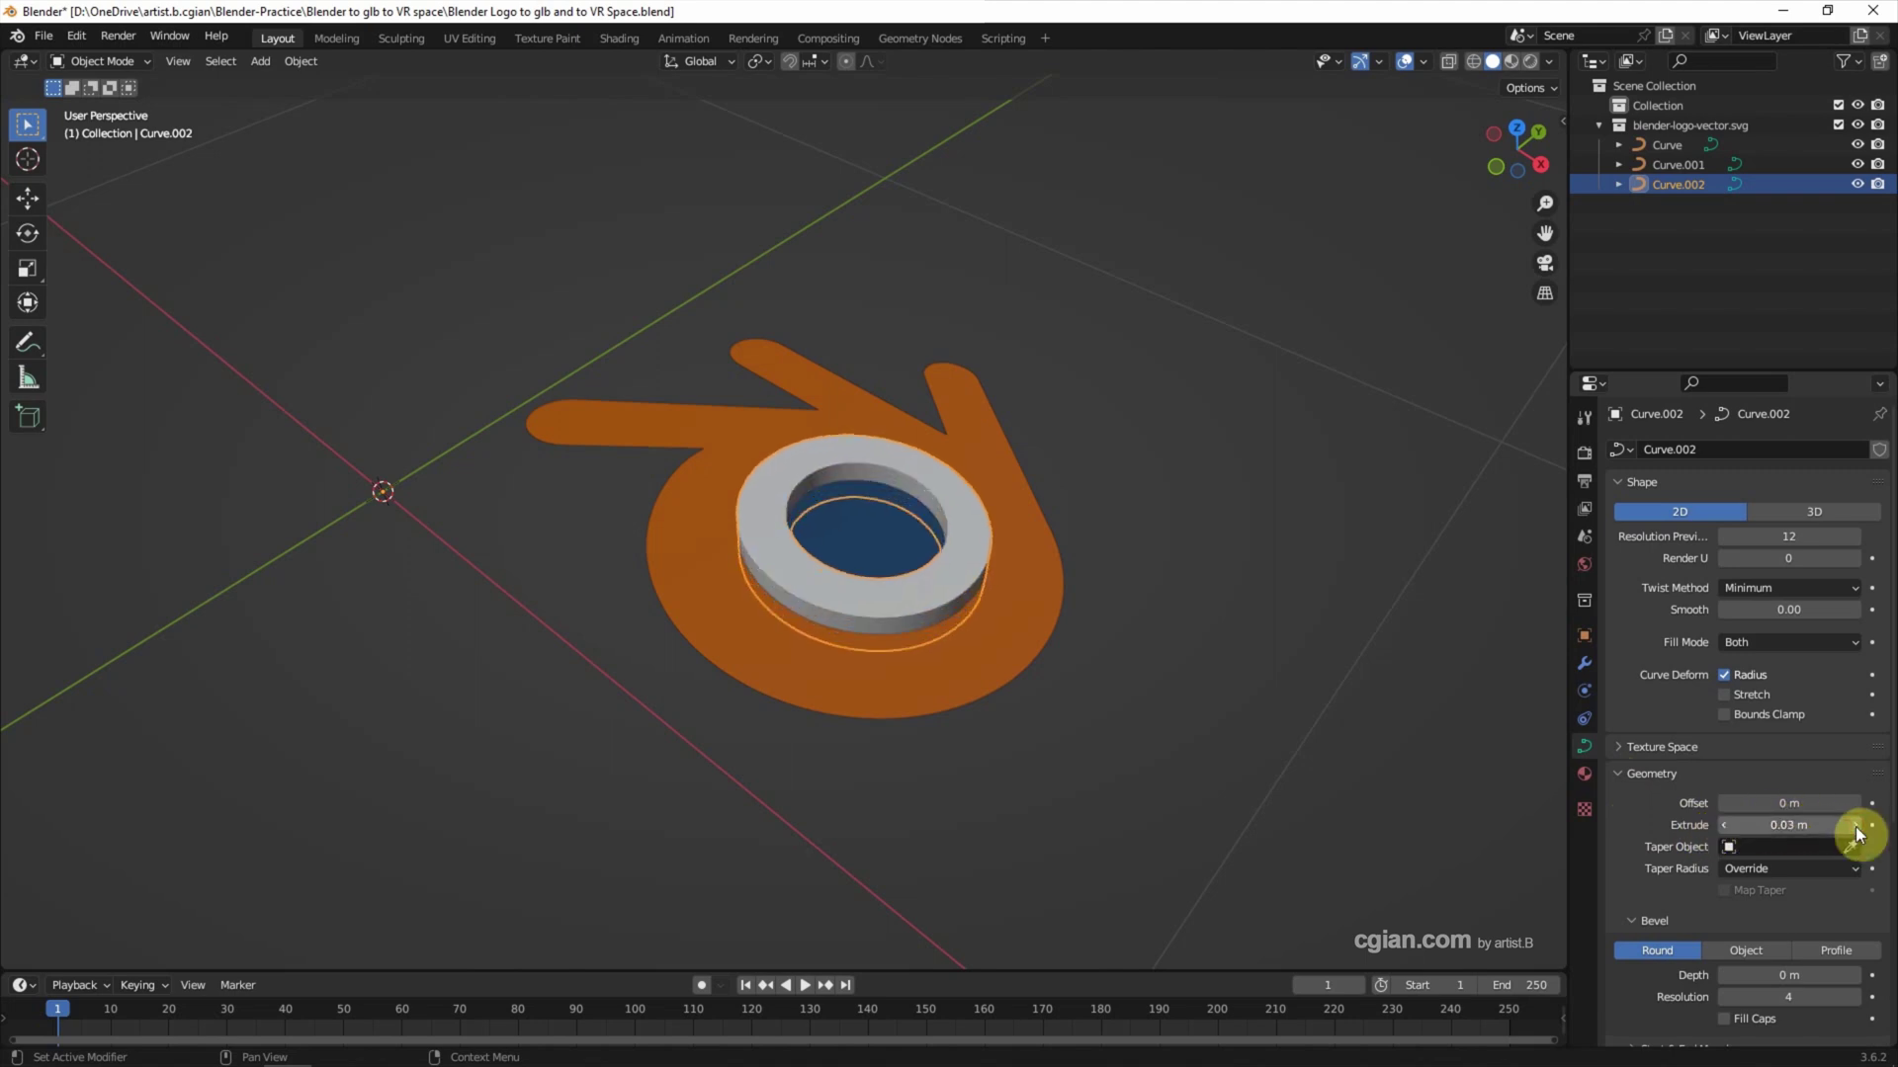
- Extrude the blue disc (Curve.001) with 0.01 m bevel depth and -0.01 m offset
left_click(1665, 164)
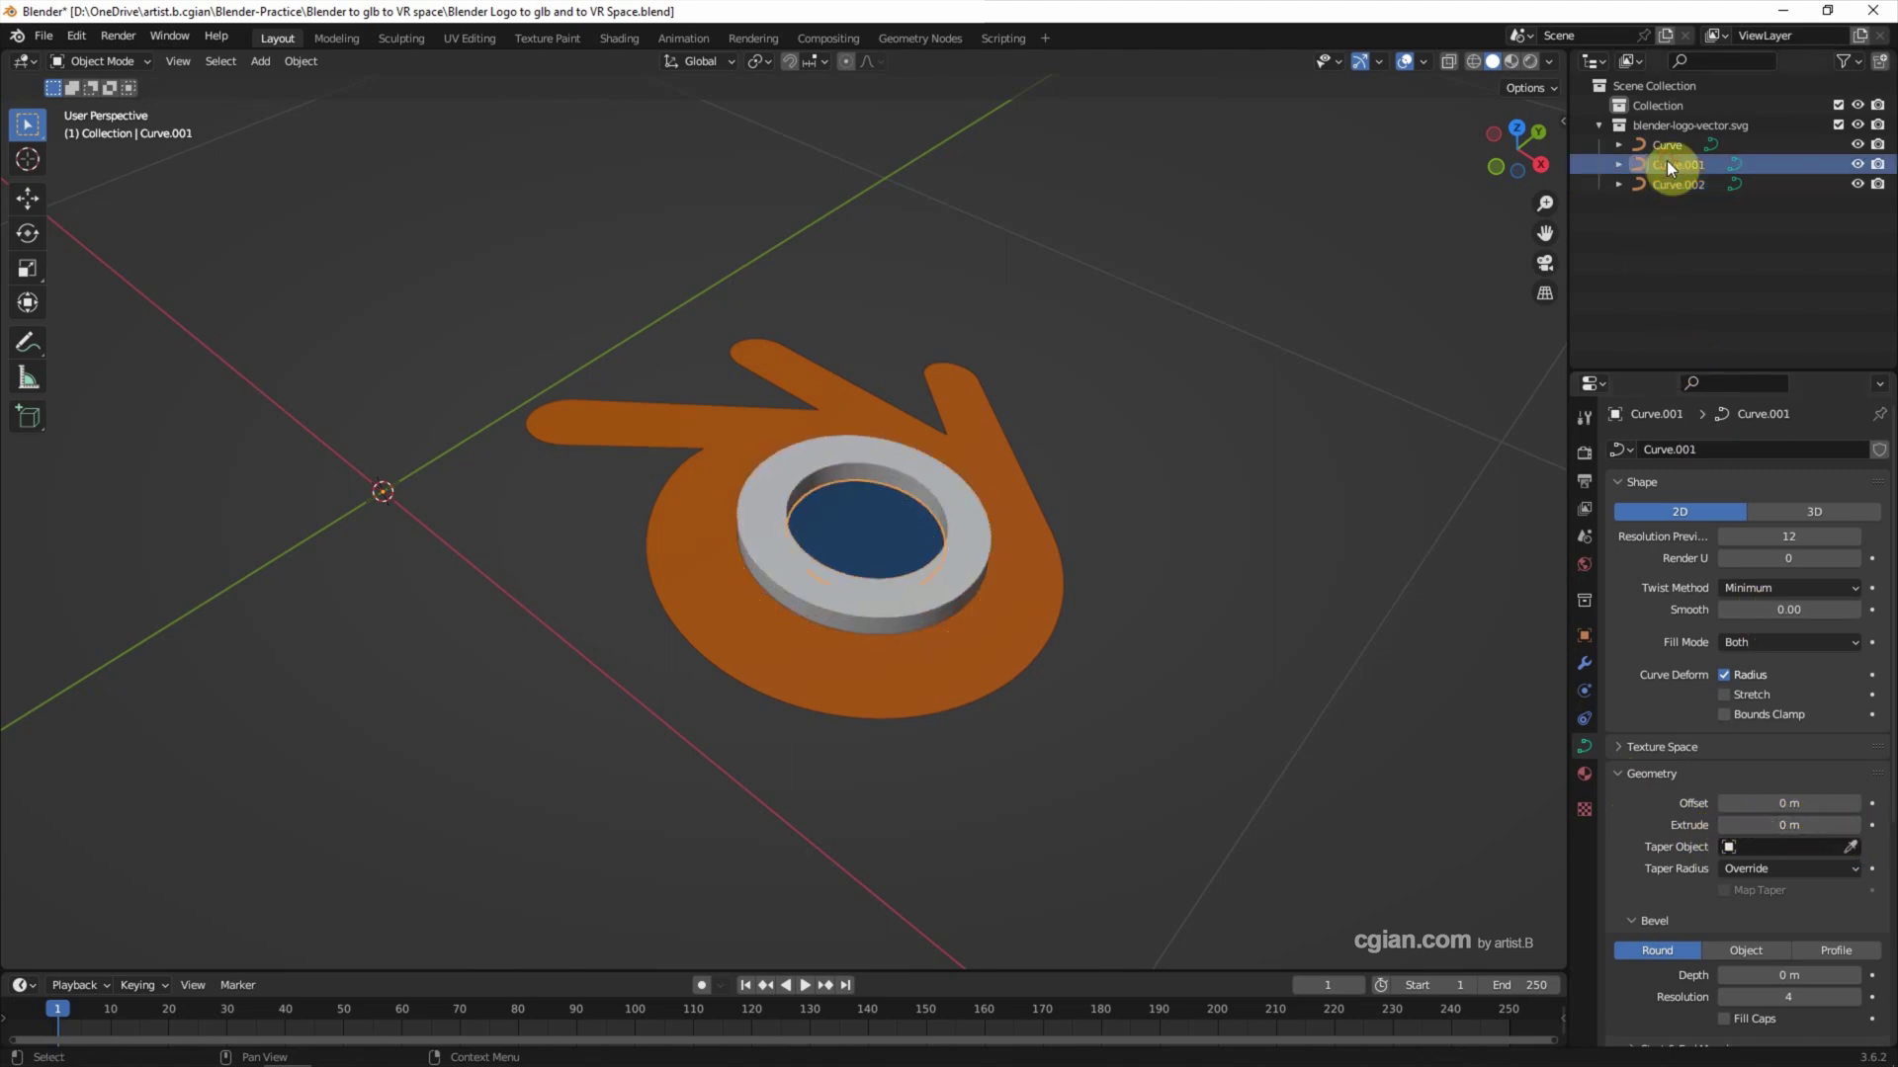
left_click_drag(1830, 825, 1858, 834)
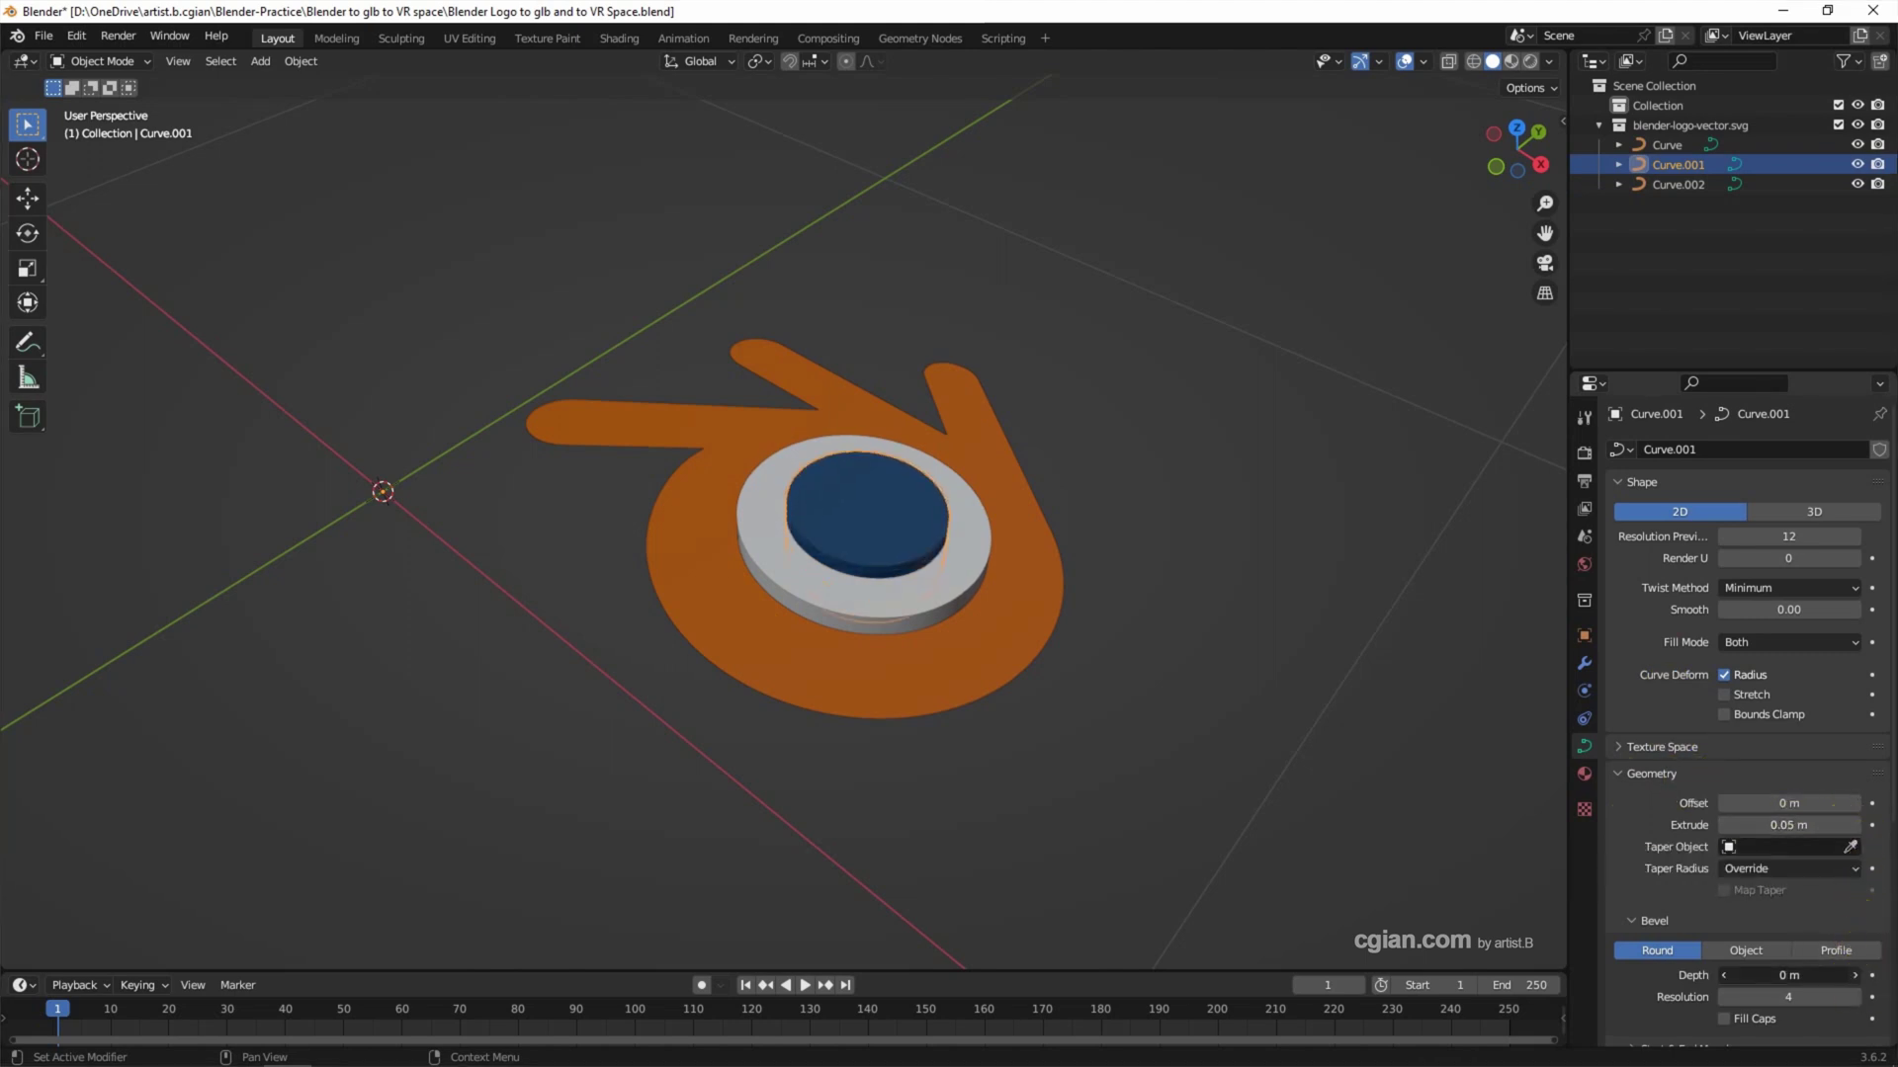
left_click_drag(1853, 976, 1855, 981)
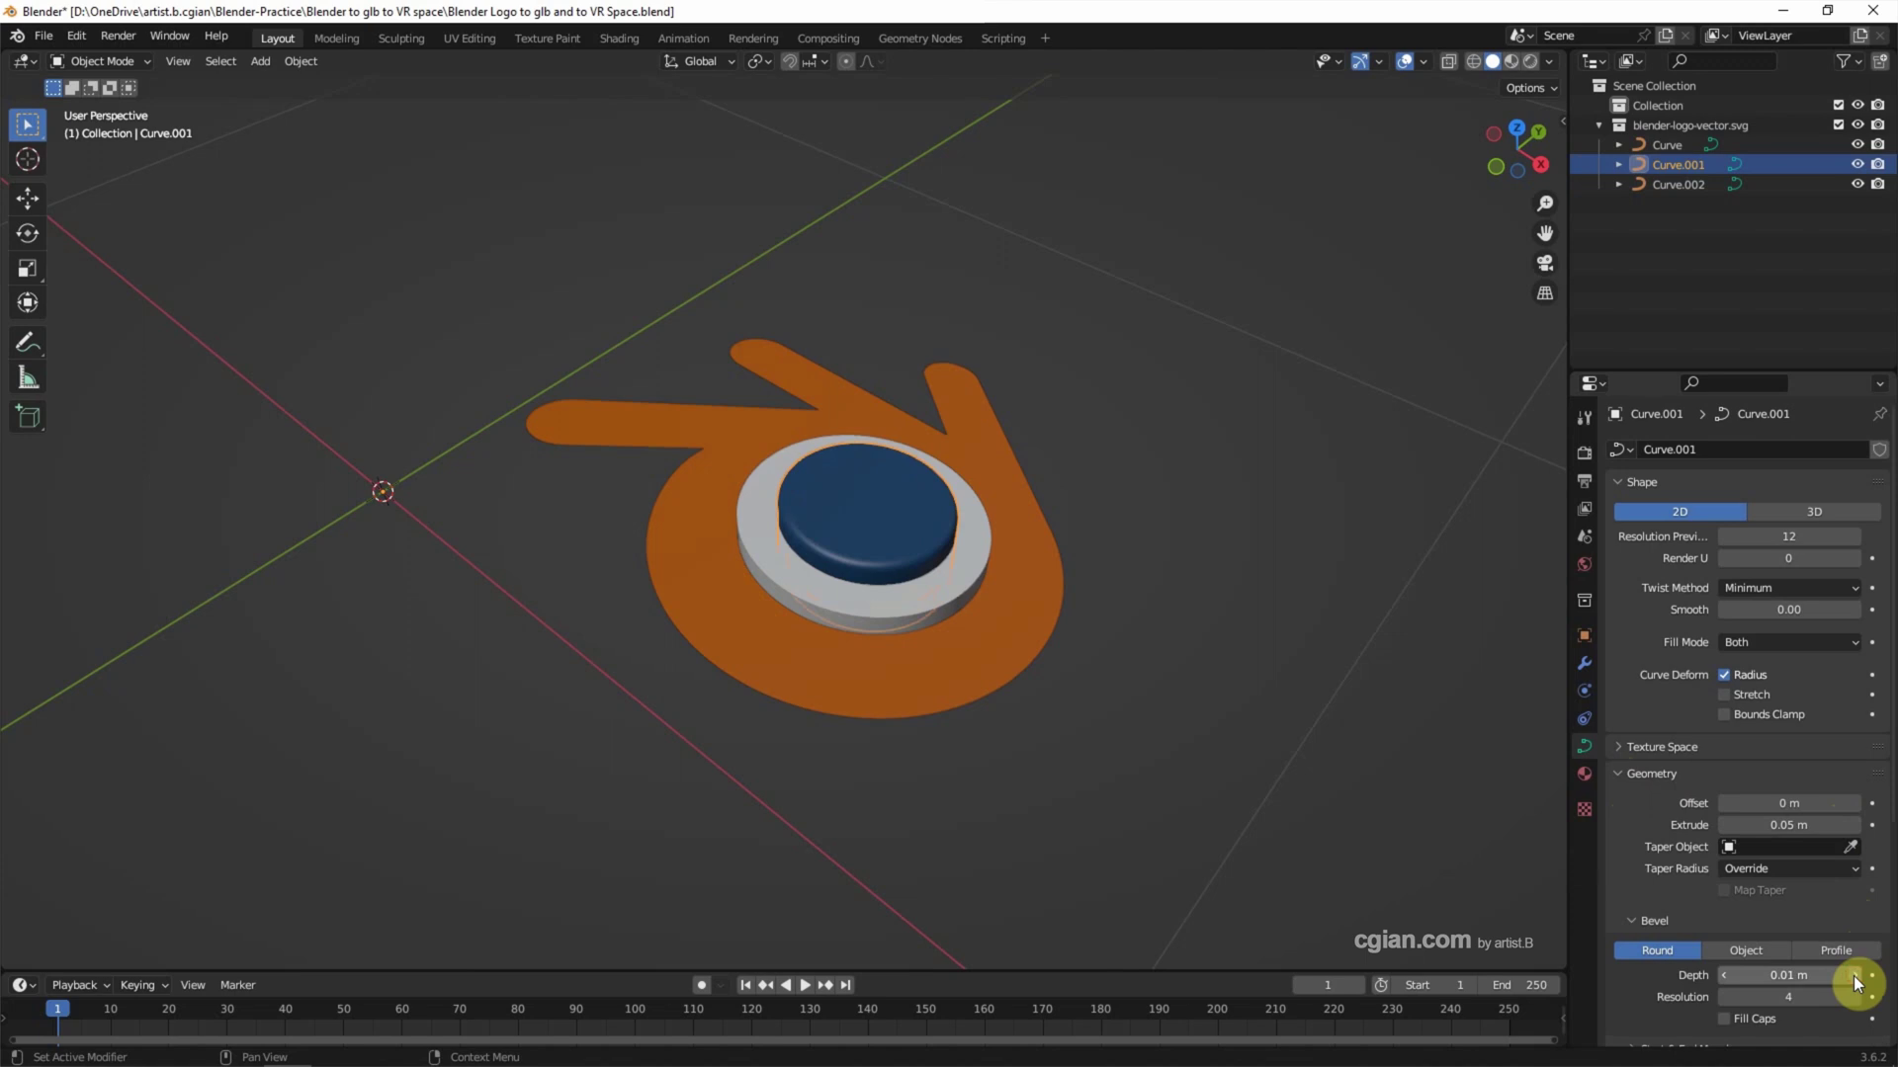
left_click(1724, 802)
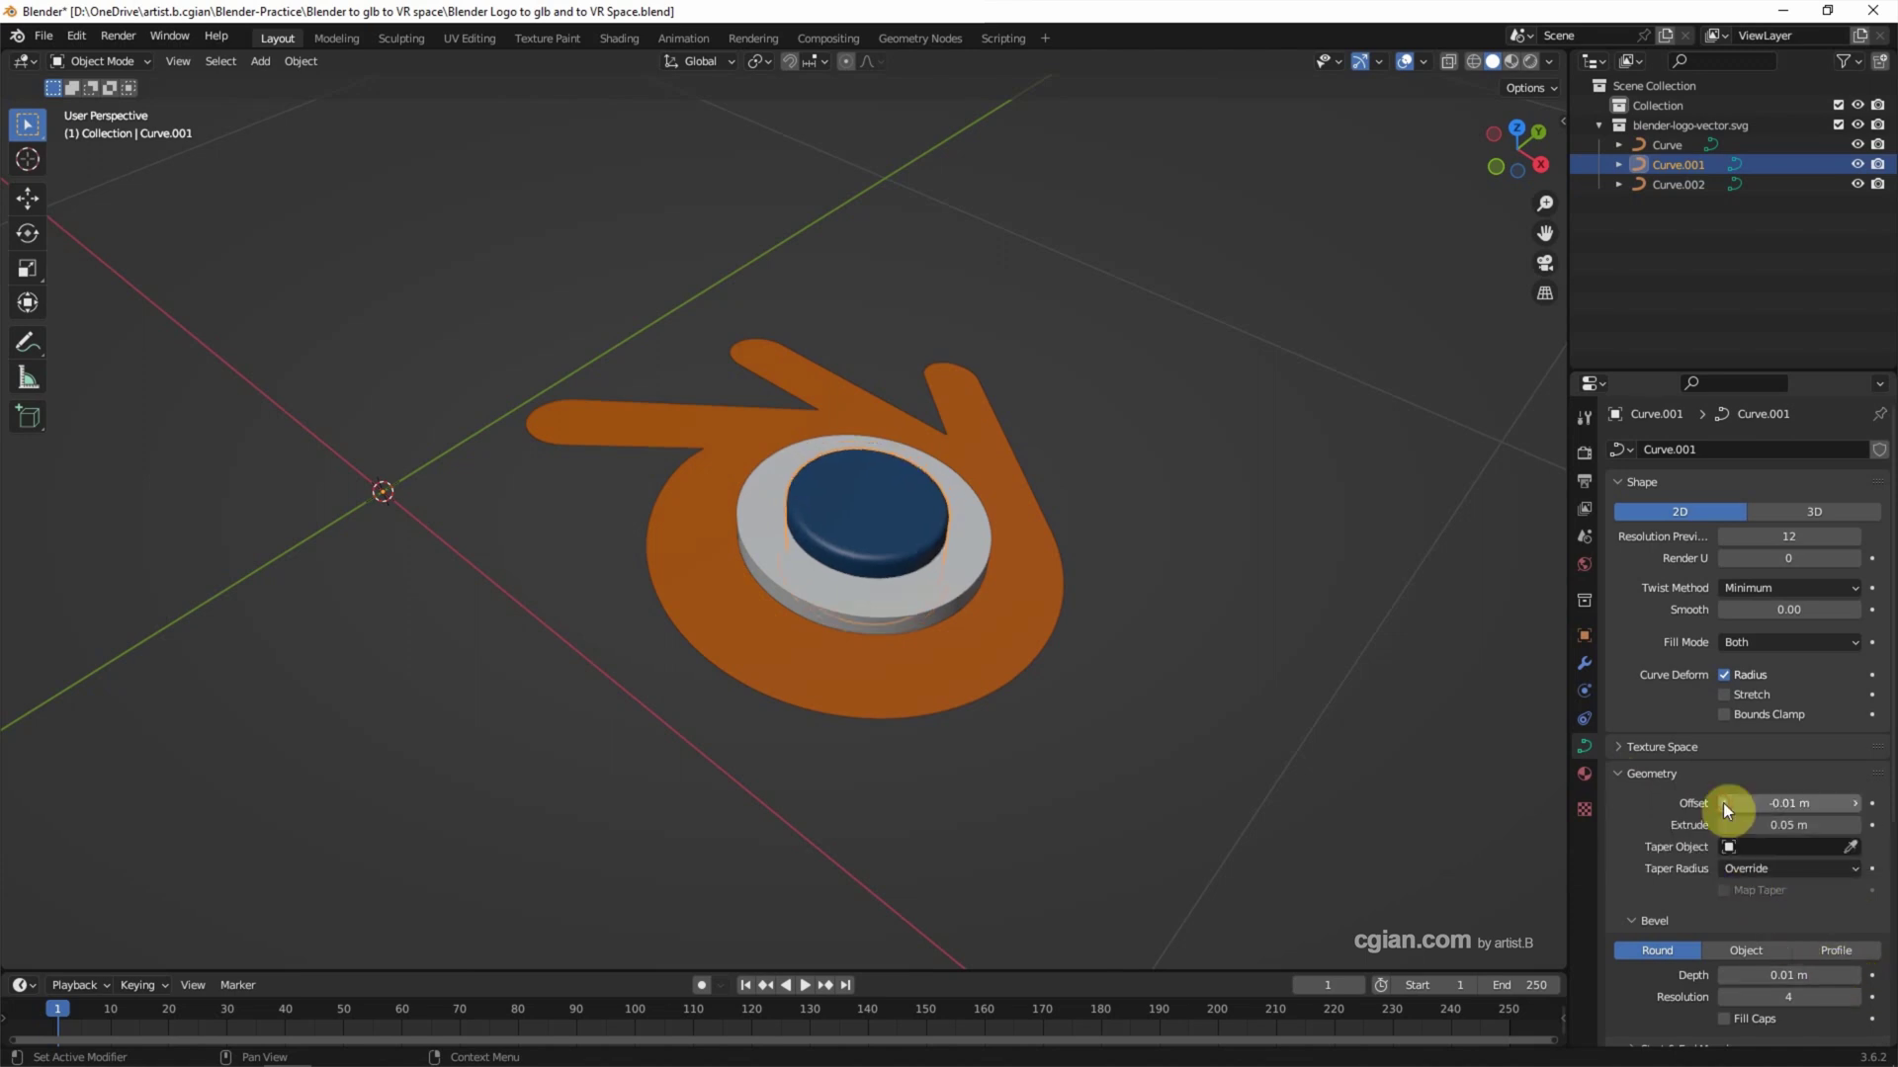
- Extrude the orange logo curve with 0.01 m bevel depth and -0.01 m offset
left_click(1656, 146)
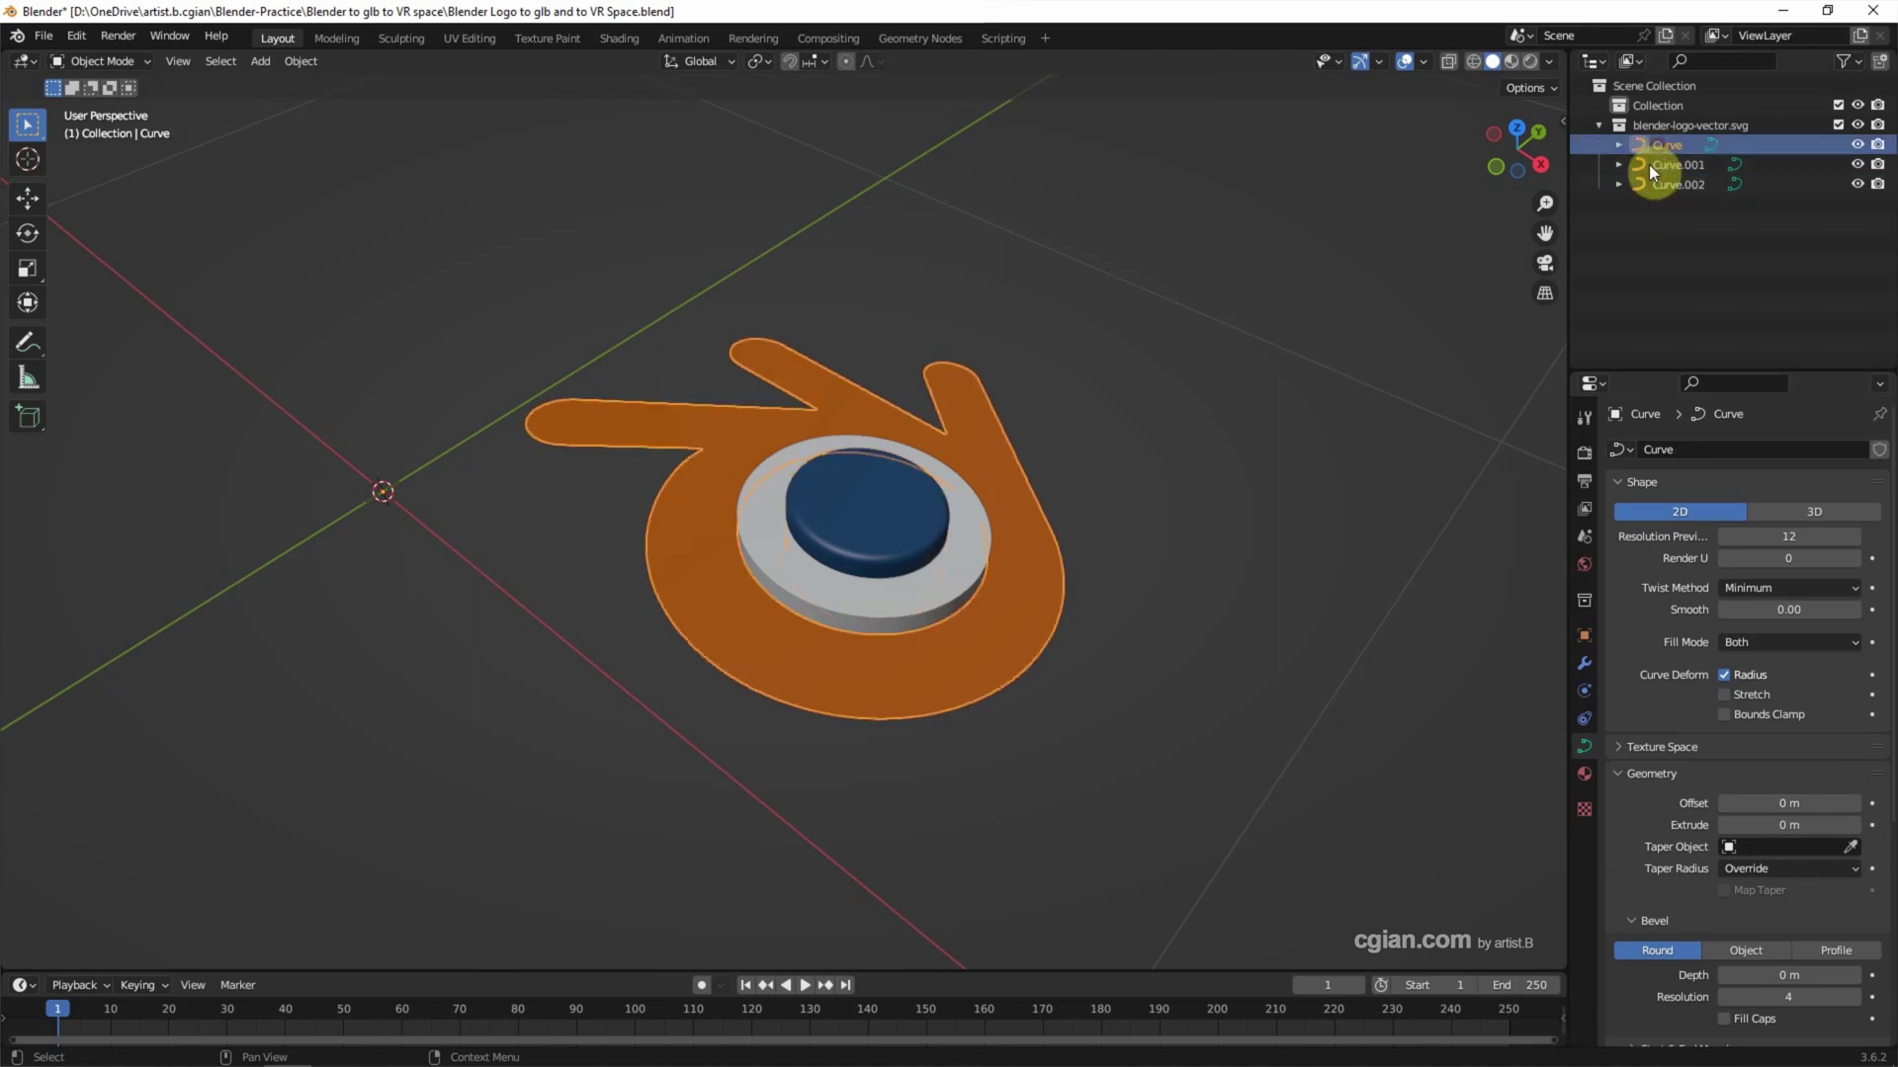
left_click(1853, 826)
left_click(1853, 824)
left_click(1853, 824)
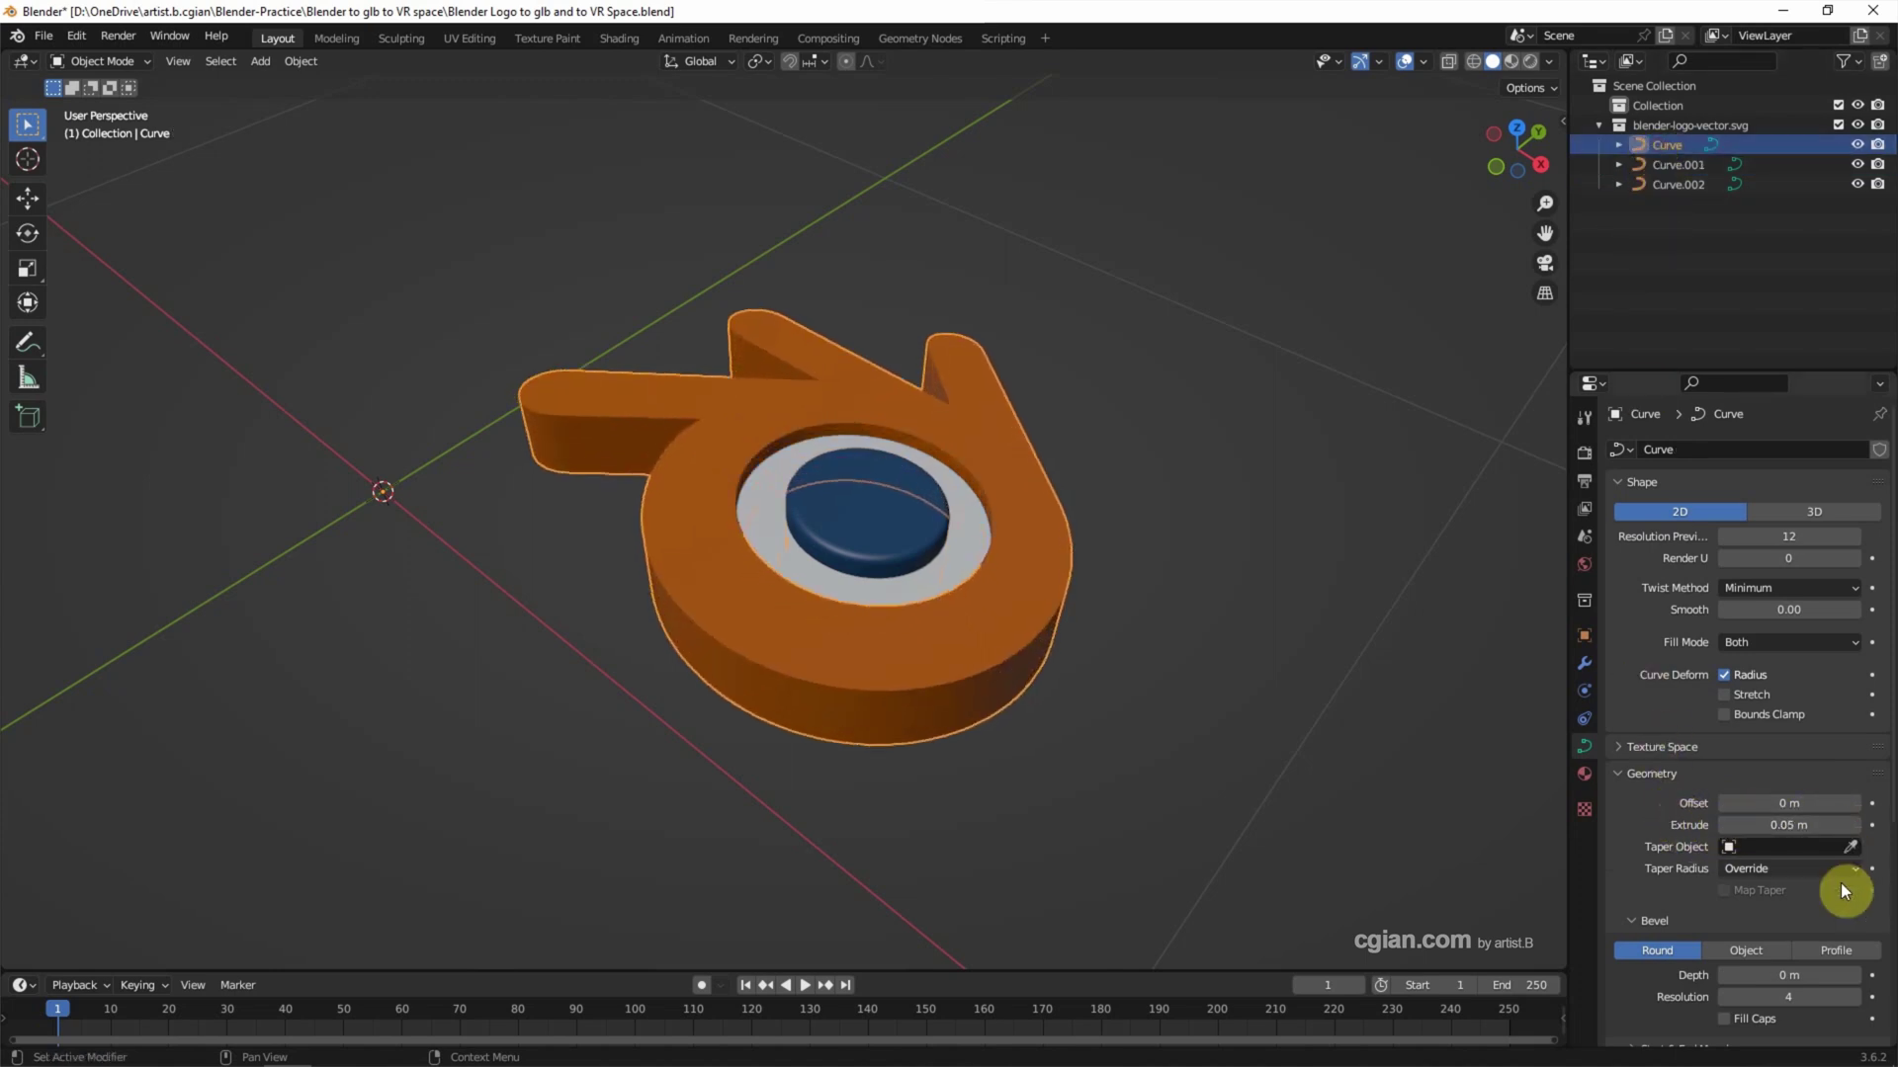
left_click(1854, 974)
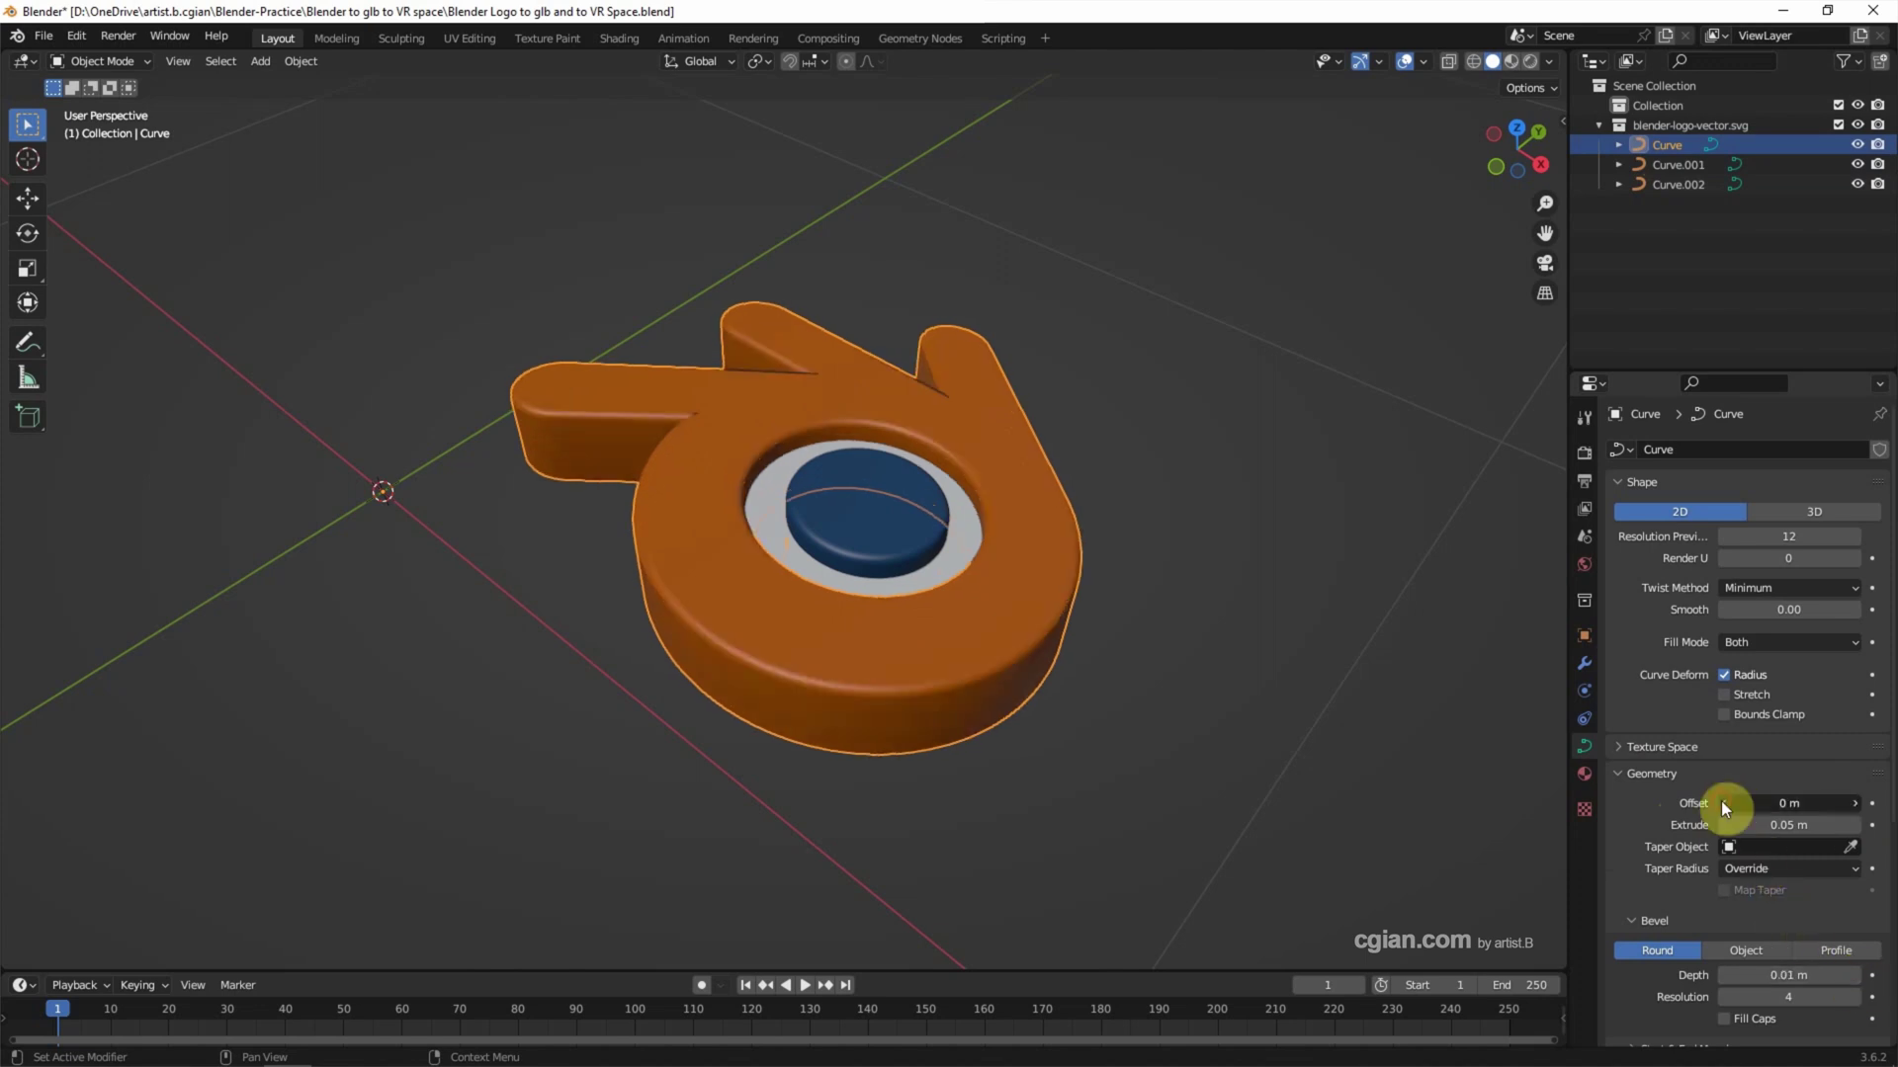
left_click(1723, 803)
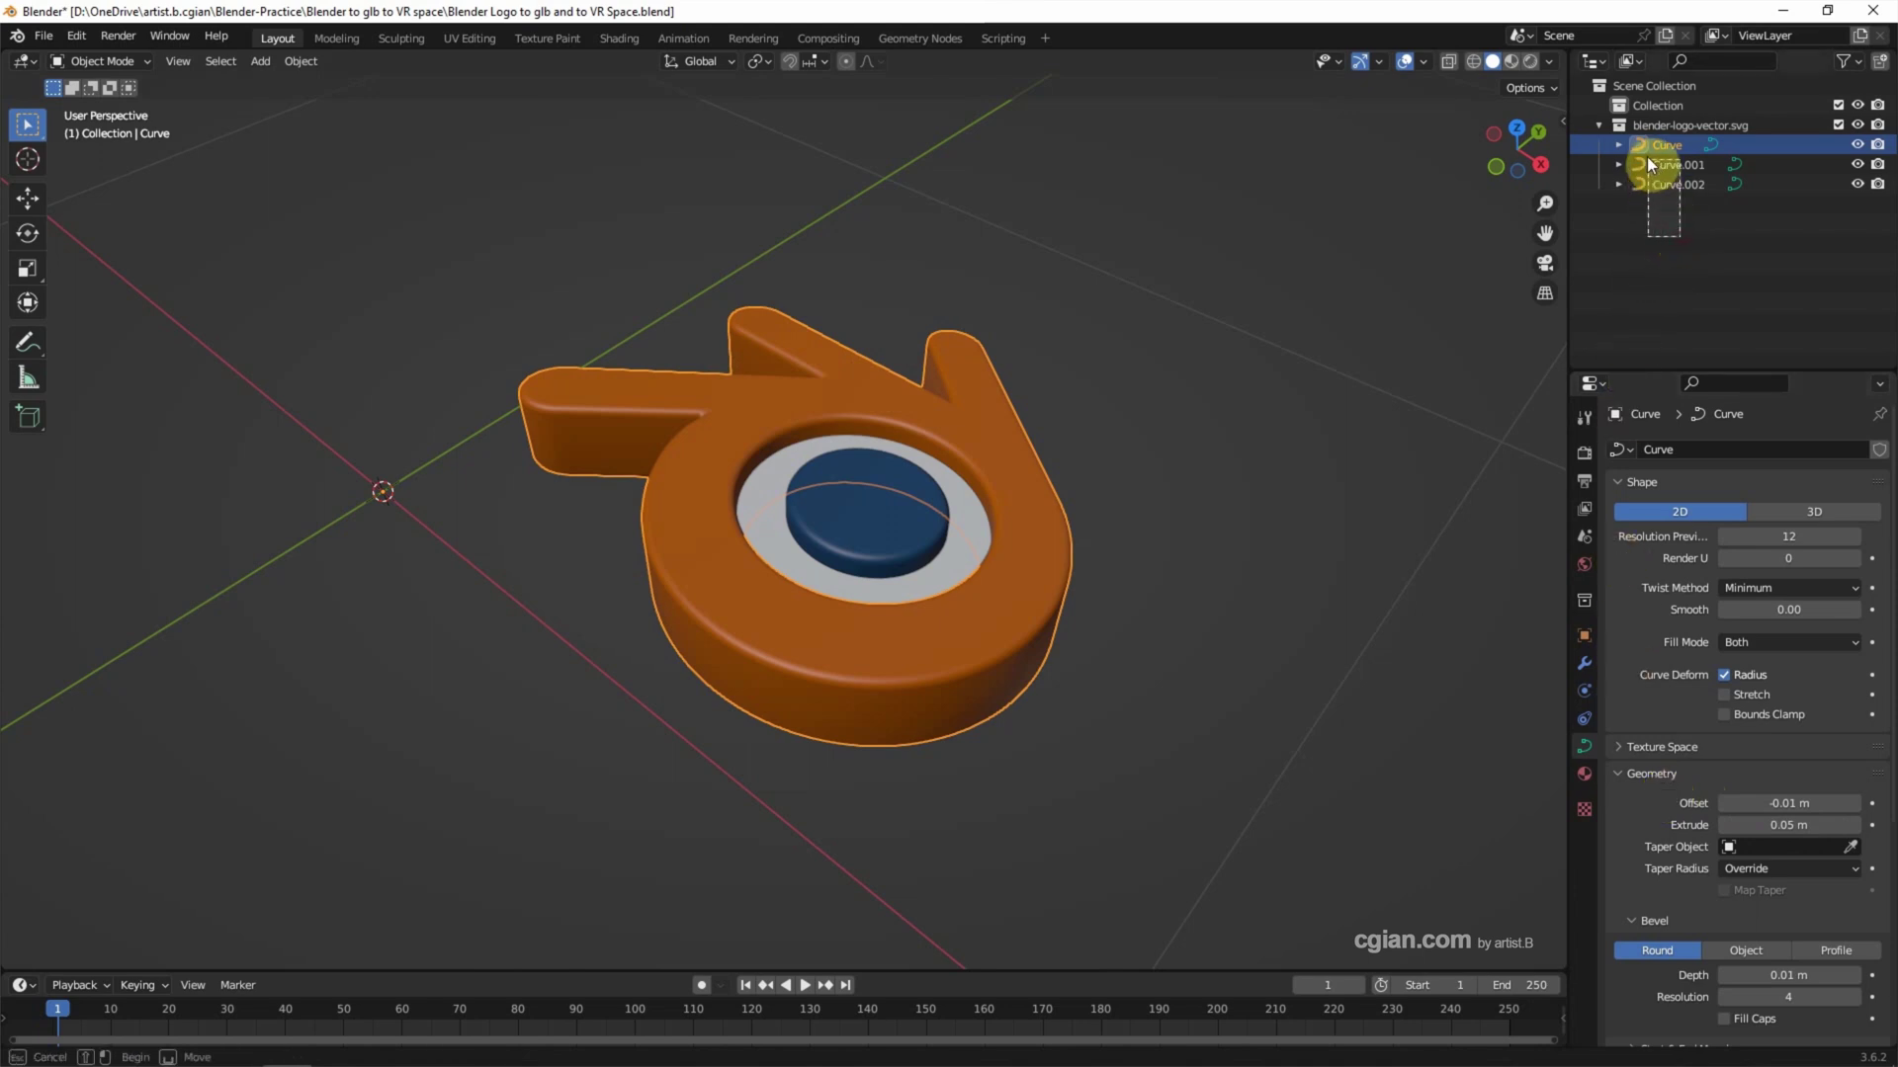
key("a")
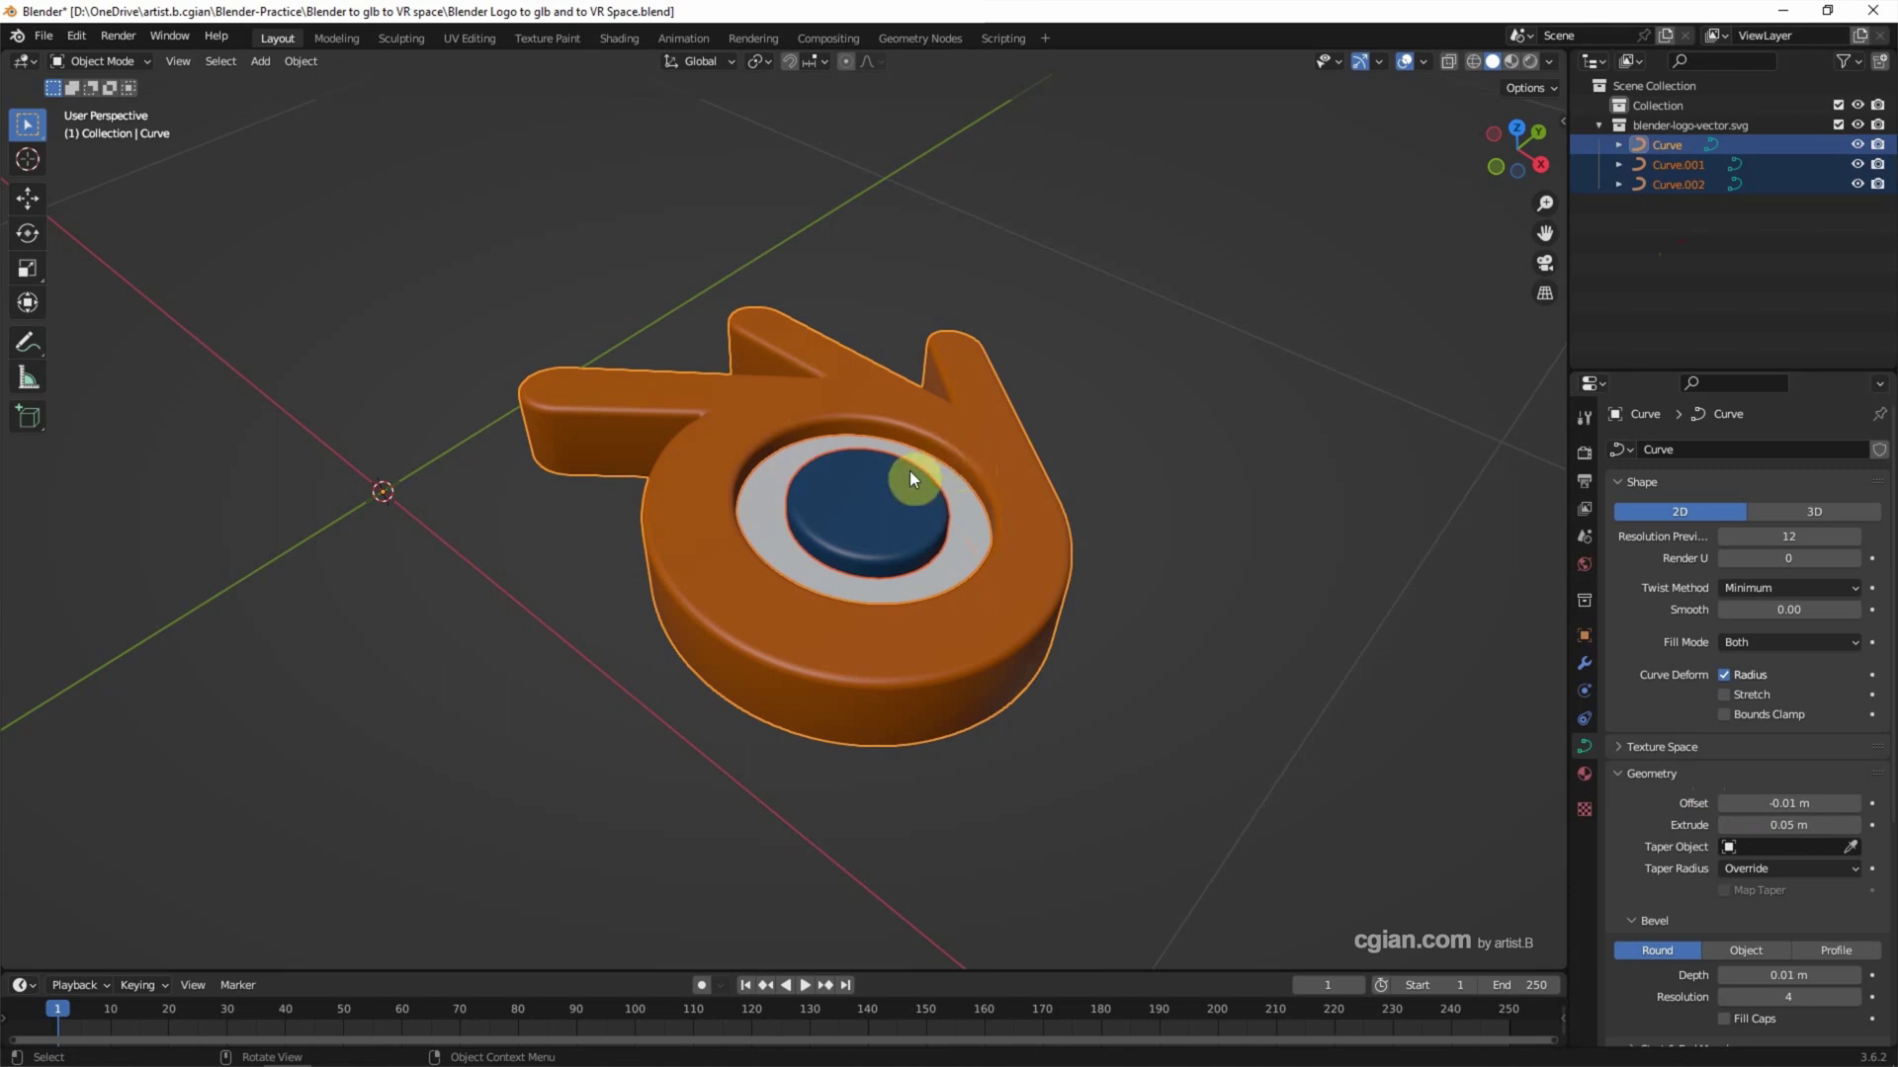
- Convert the three curves to meshes, join them, and rename the result 'Blender Logo'
right_click(909, 483)
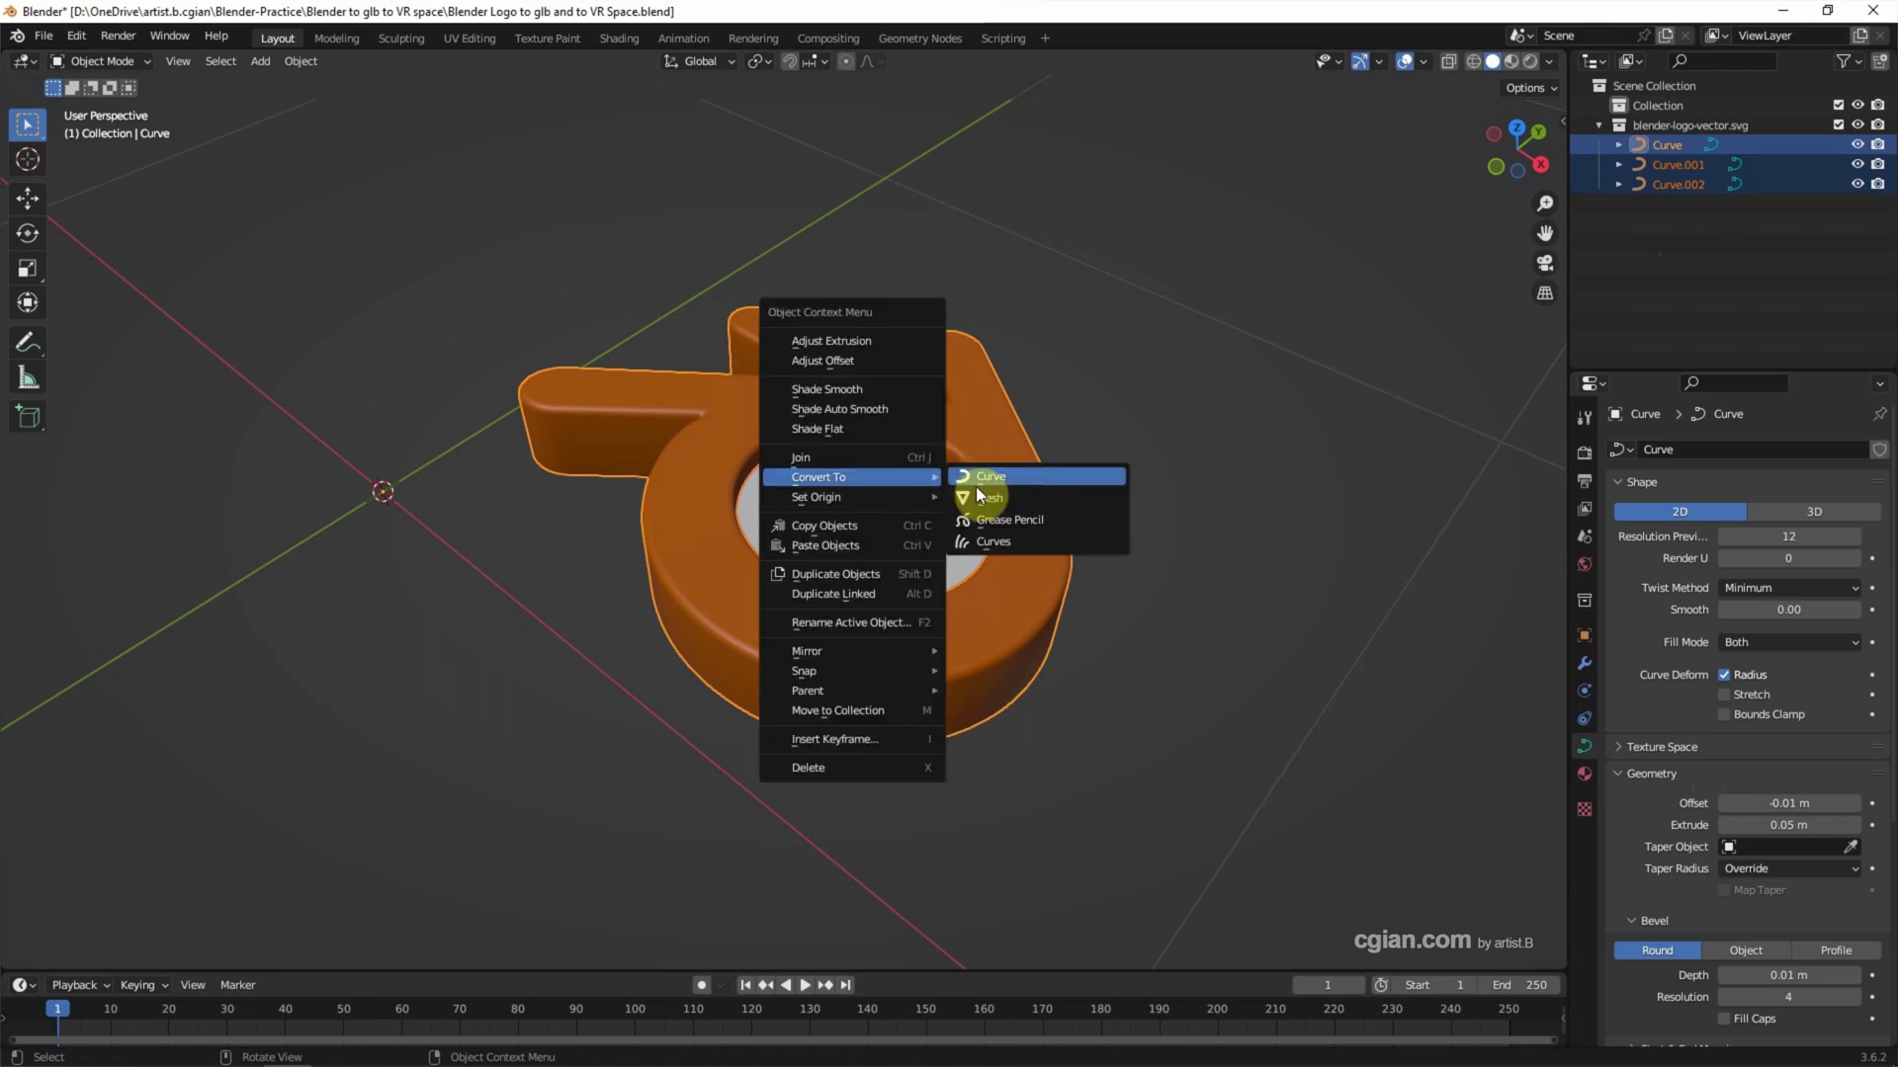
left_click(1010, 496)
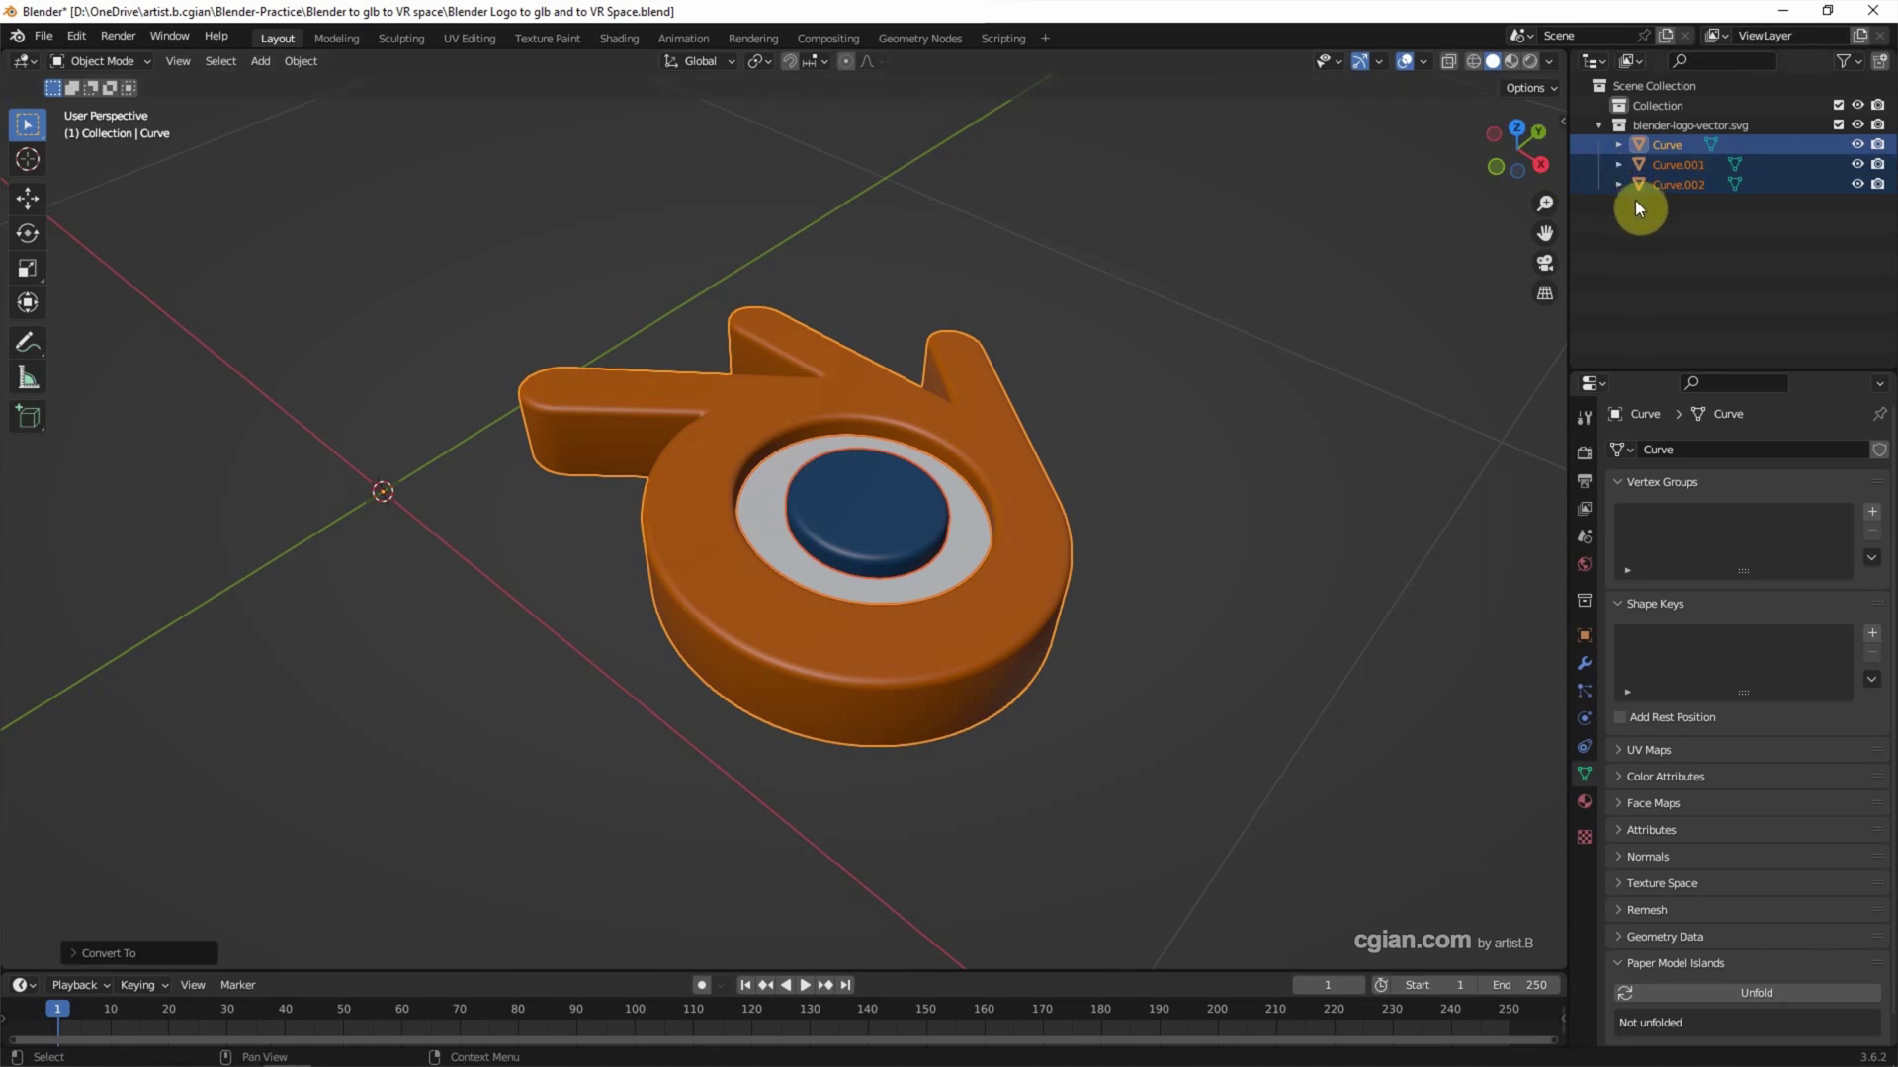
left_click(301, 60)
left_click(351, 250)
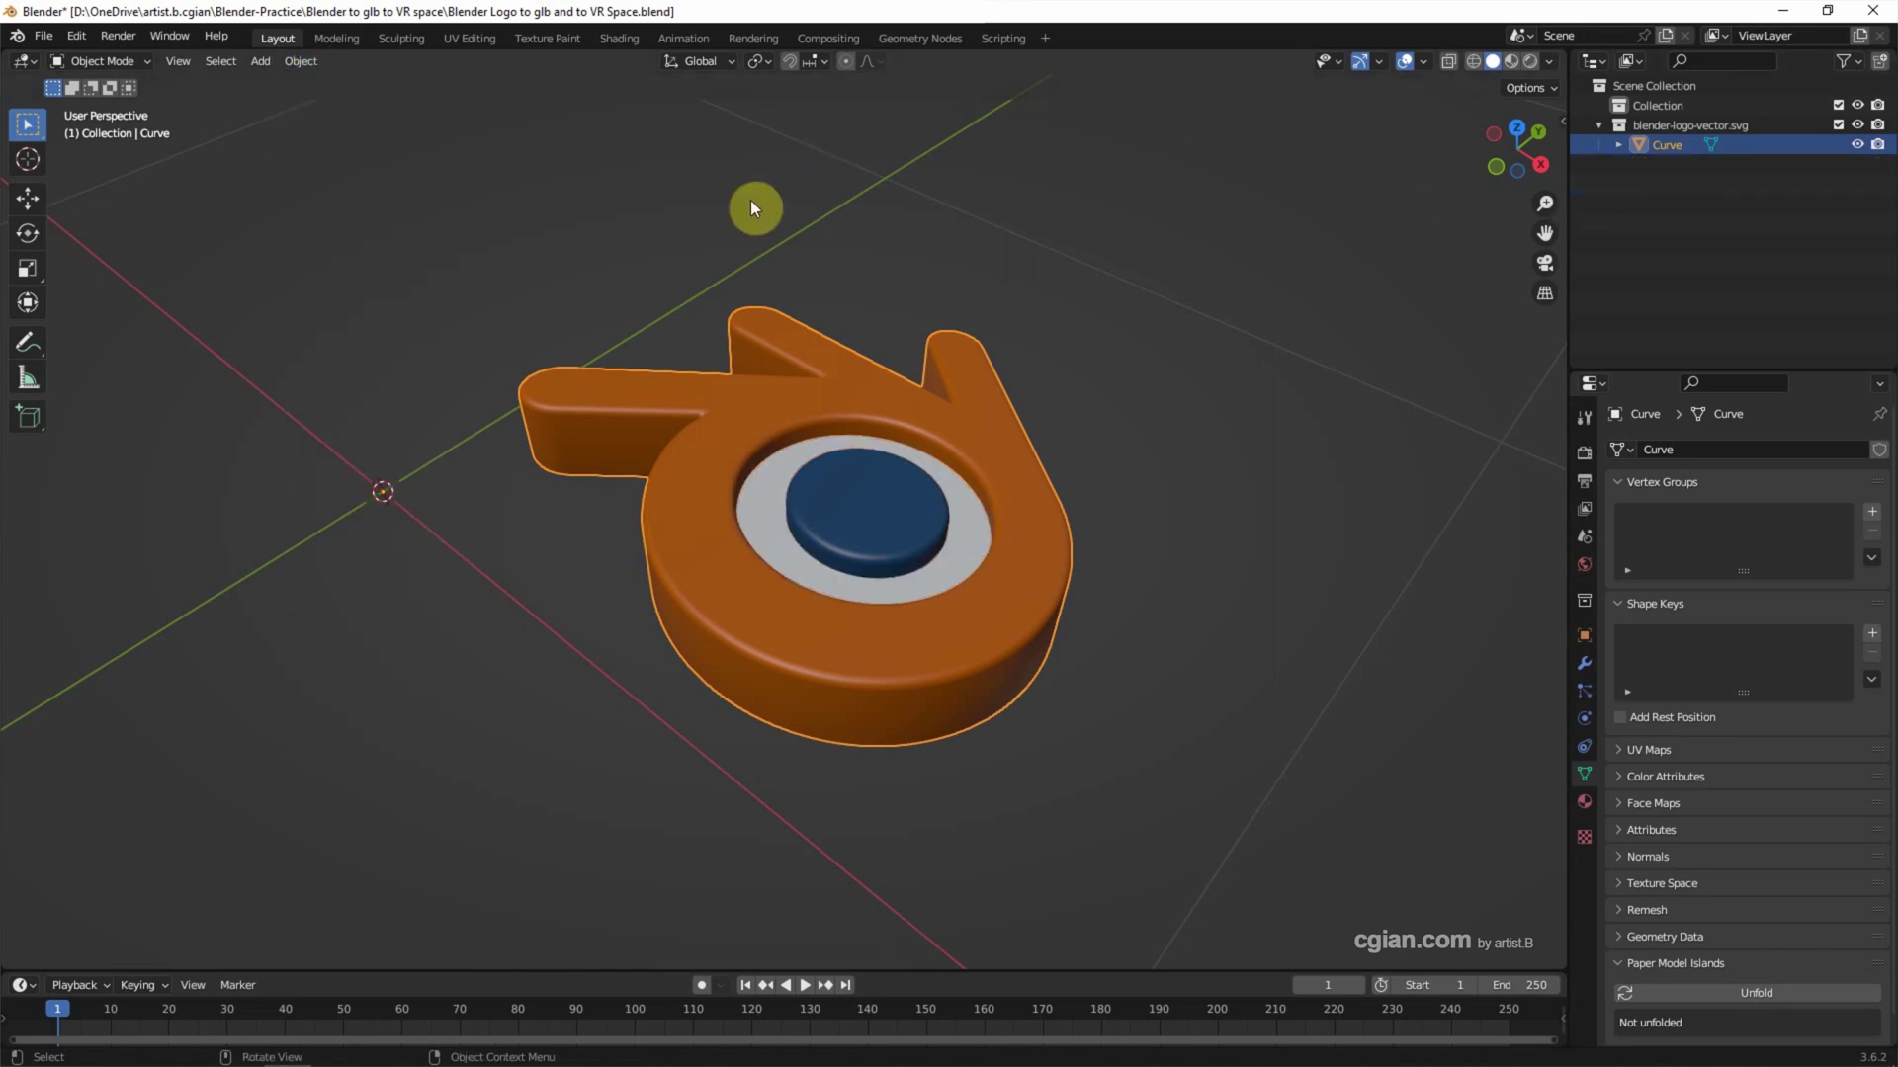
double_click(1664, 145)
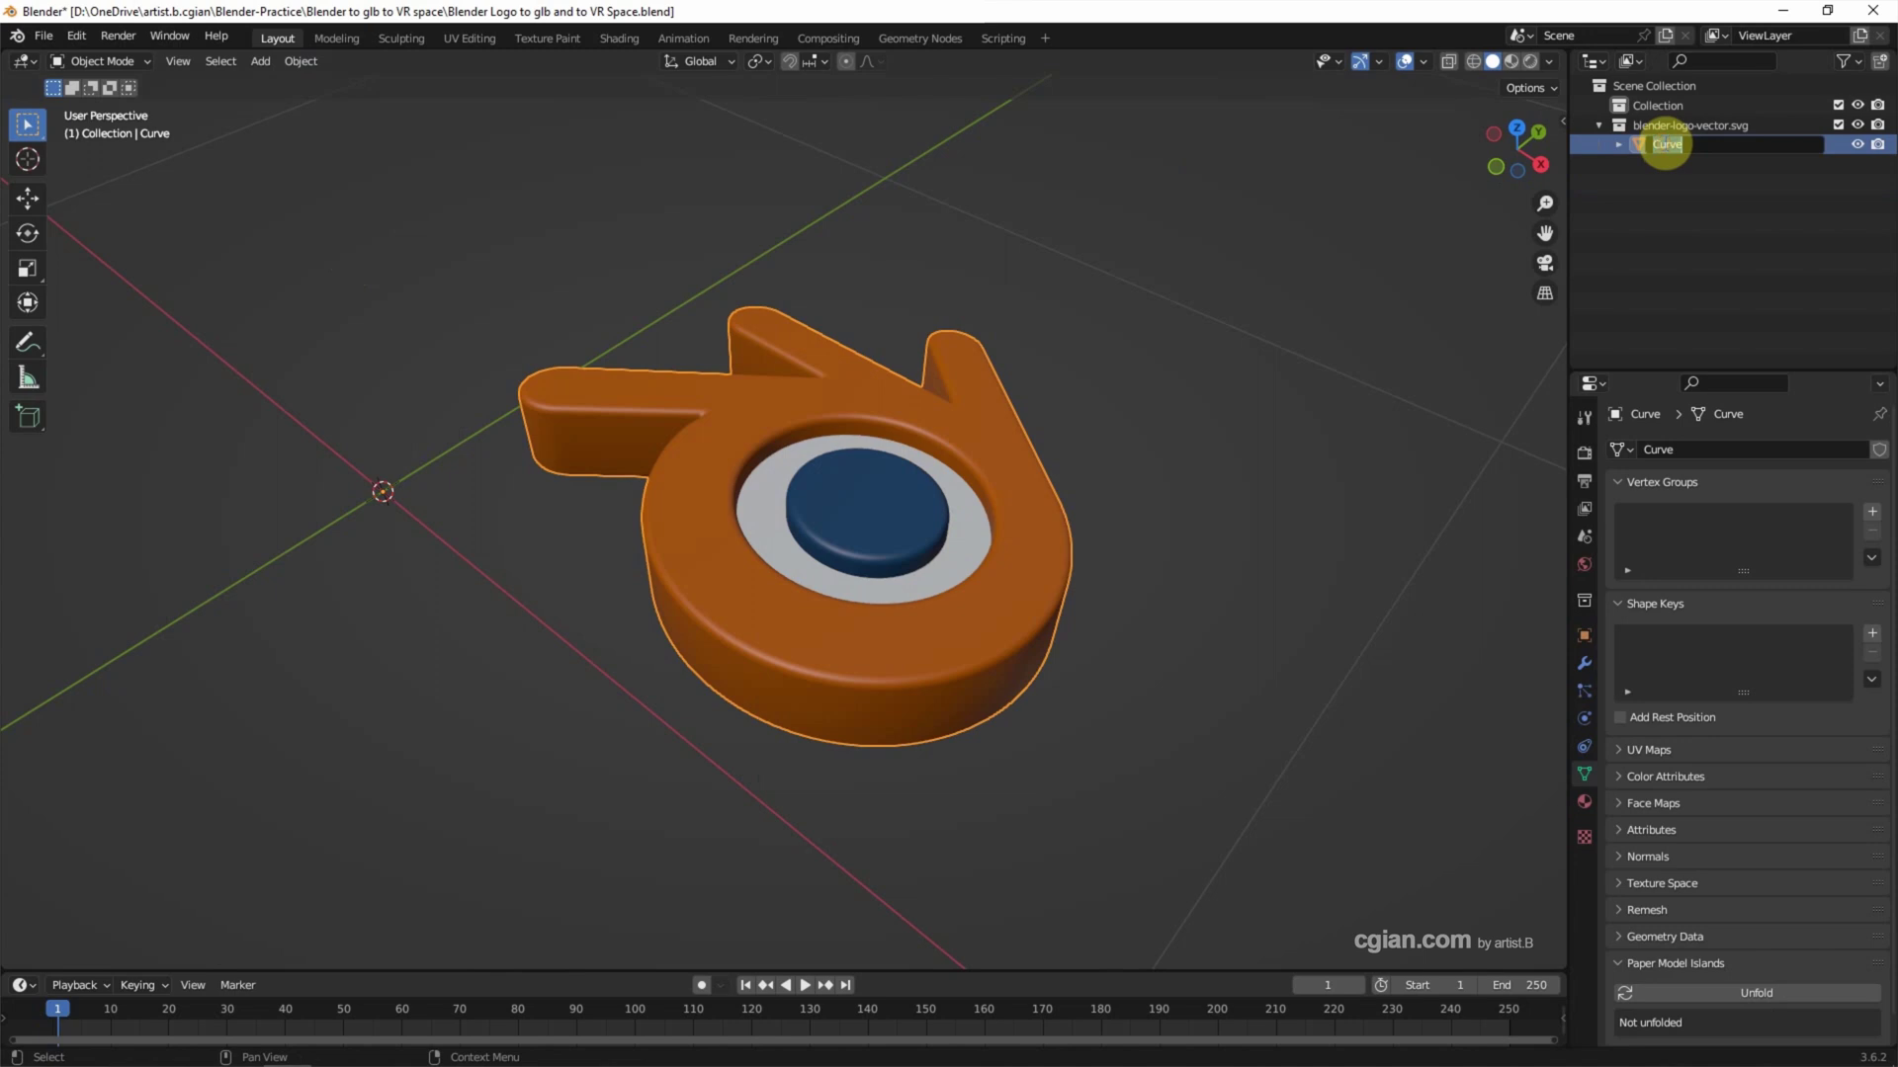
type("Blender Logo")
key("Return")
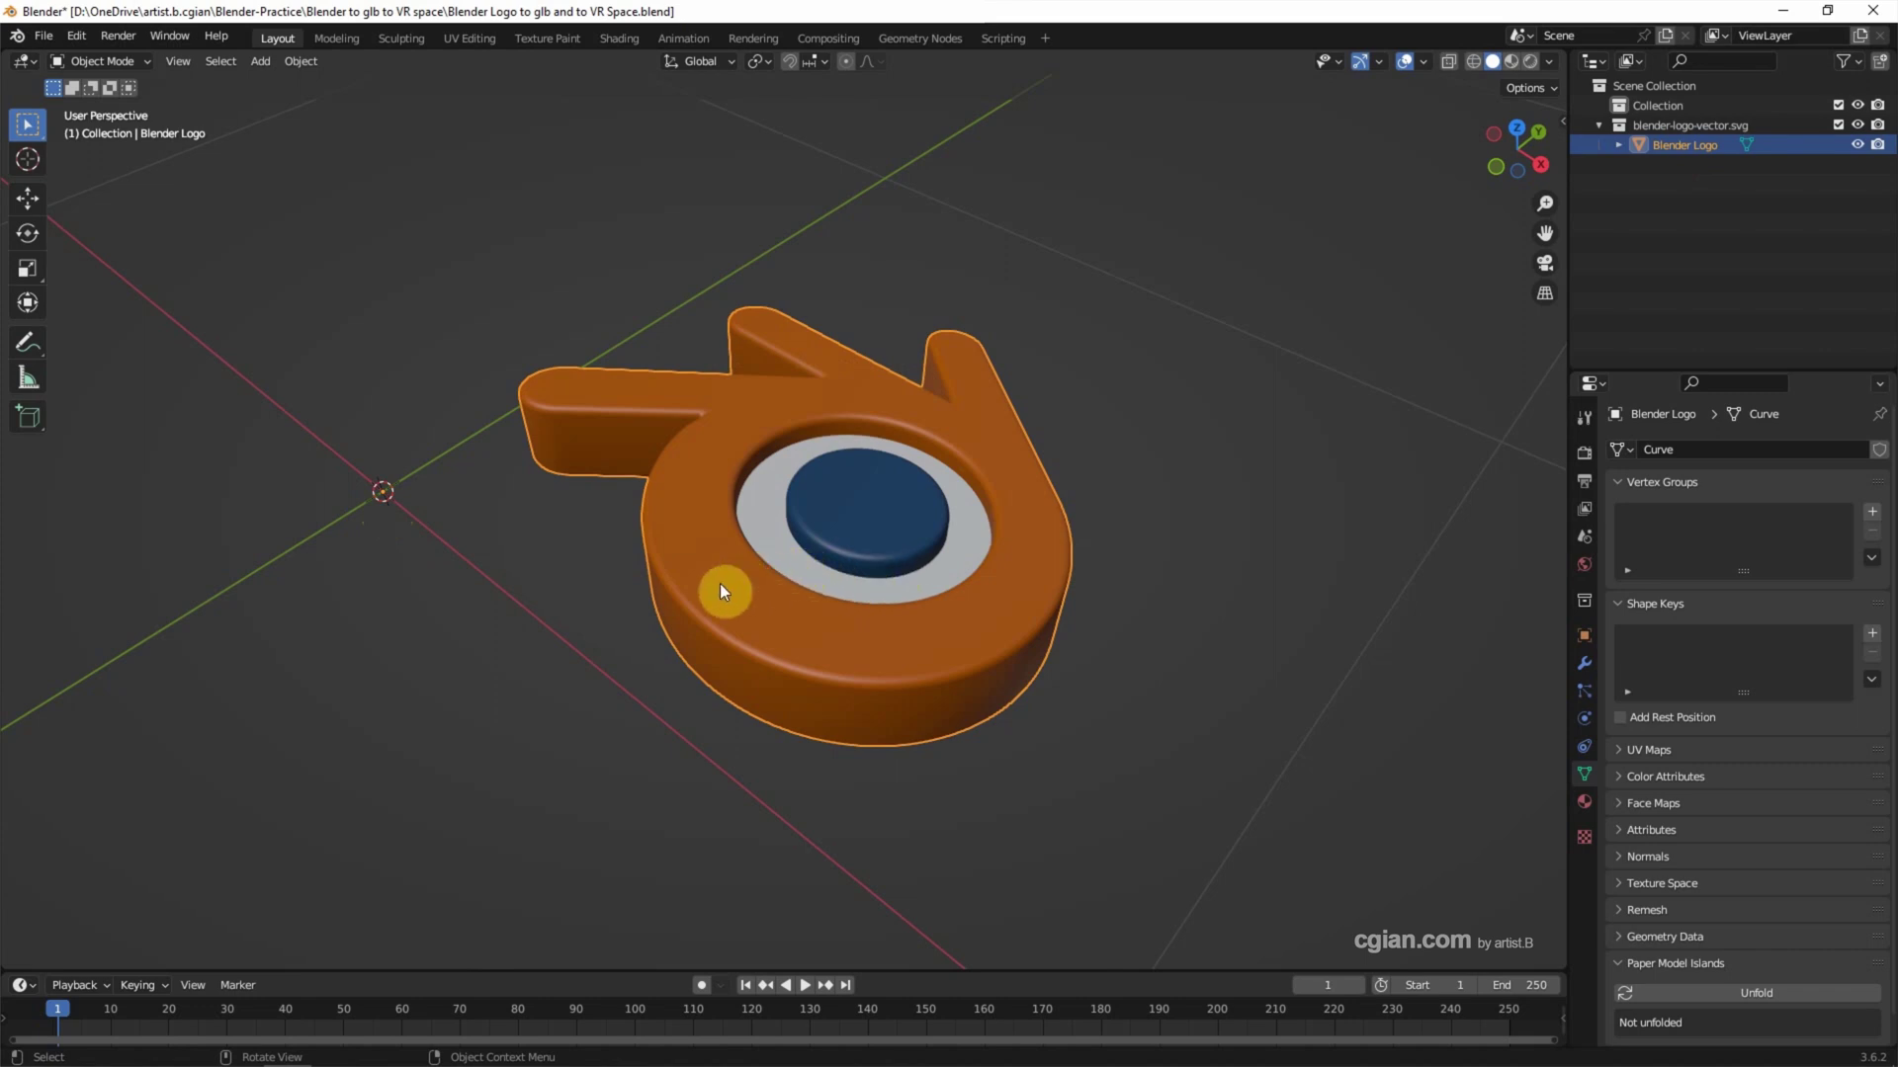
- In Edit Mode, rotate all logo geometry -90° in Right view so it stands upright
left_click(99, 62)
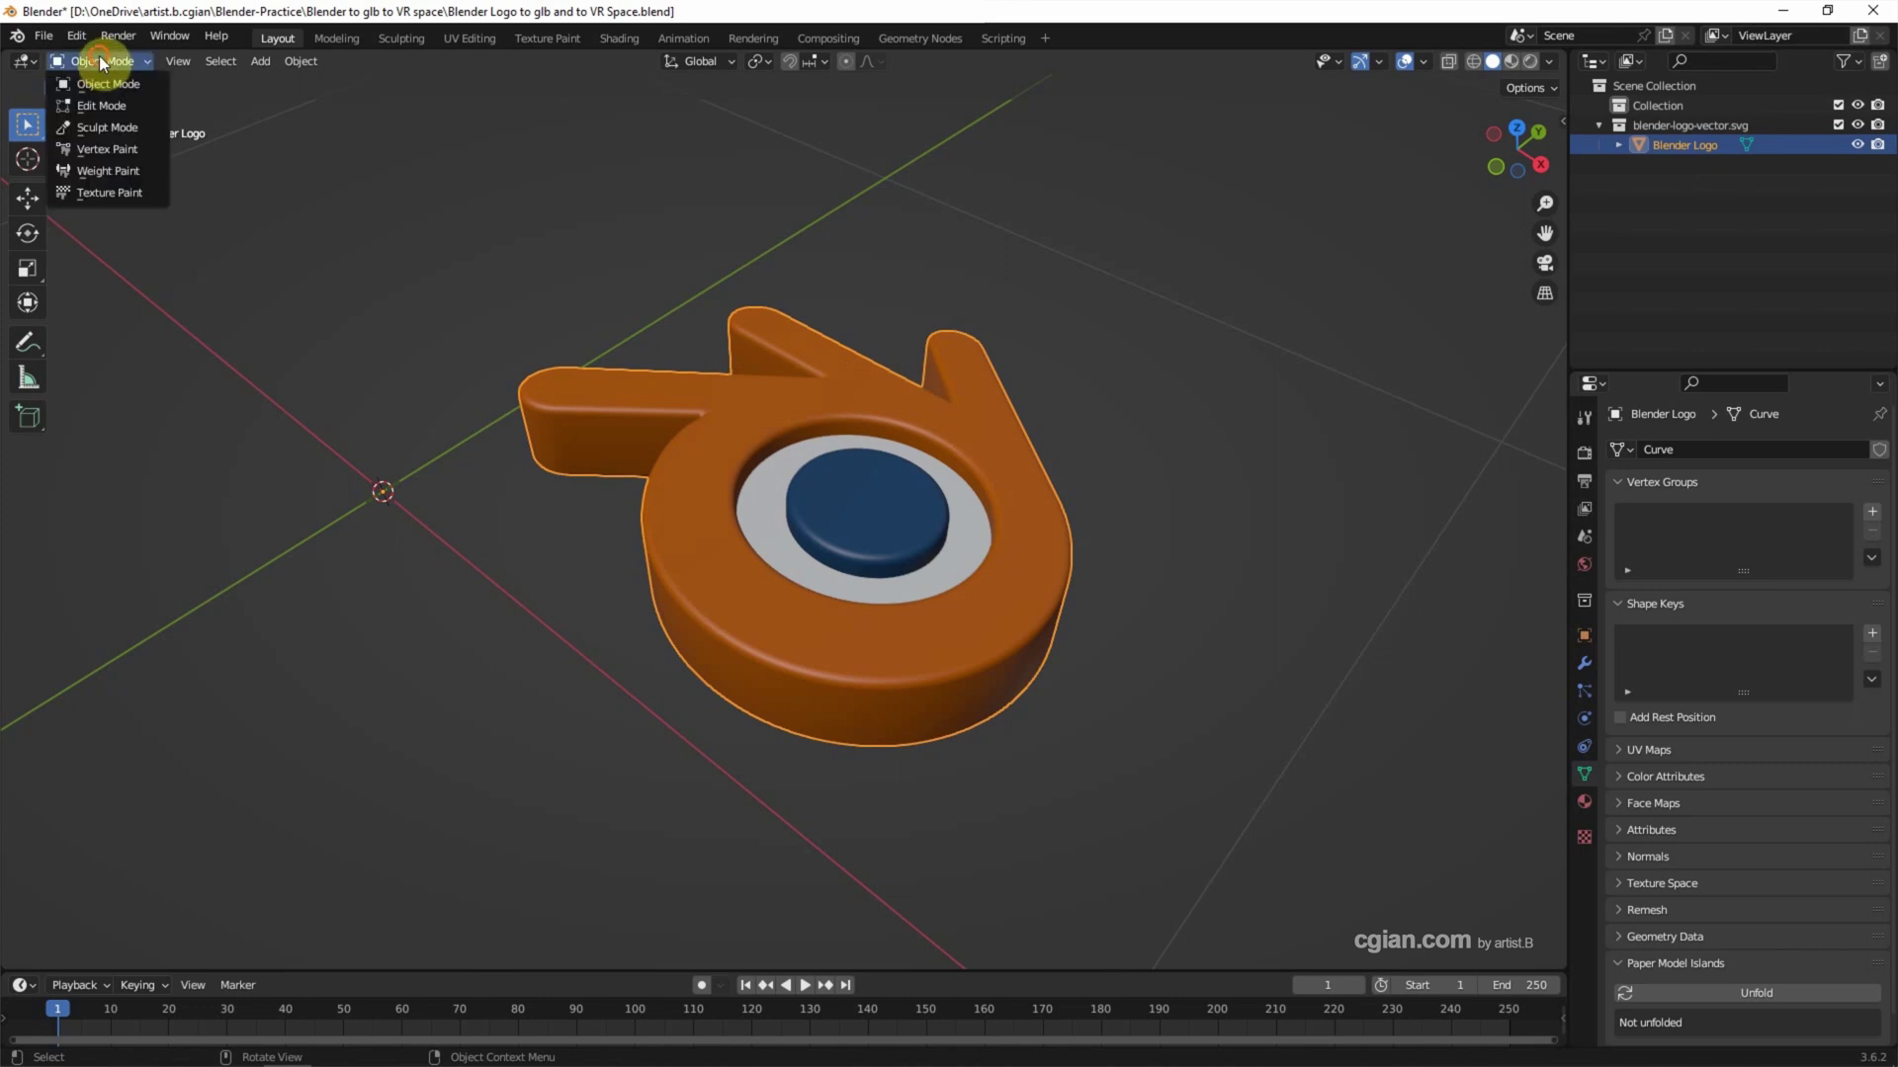
left_click(104, 107)
scroll(565, 459, "down", 2)
key("a")
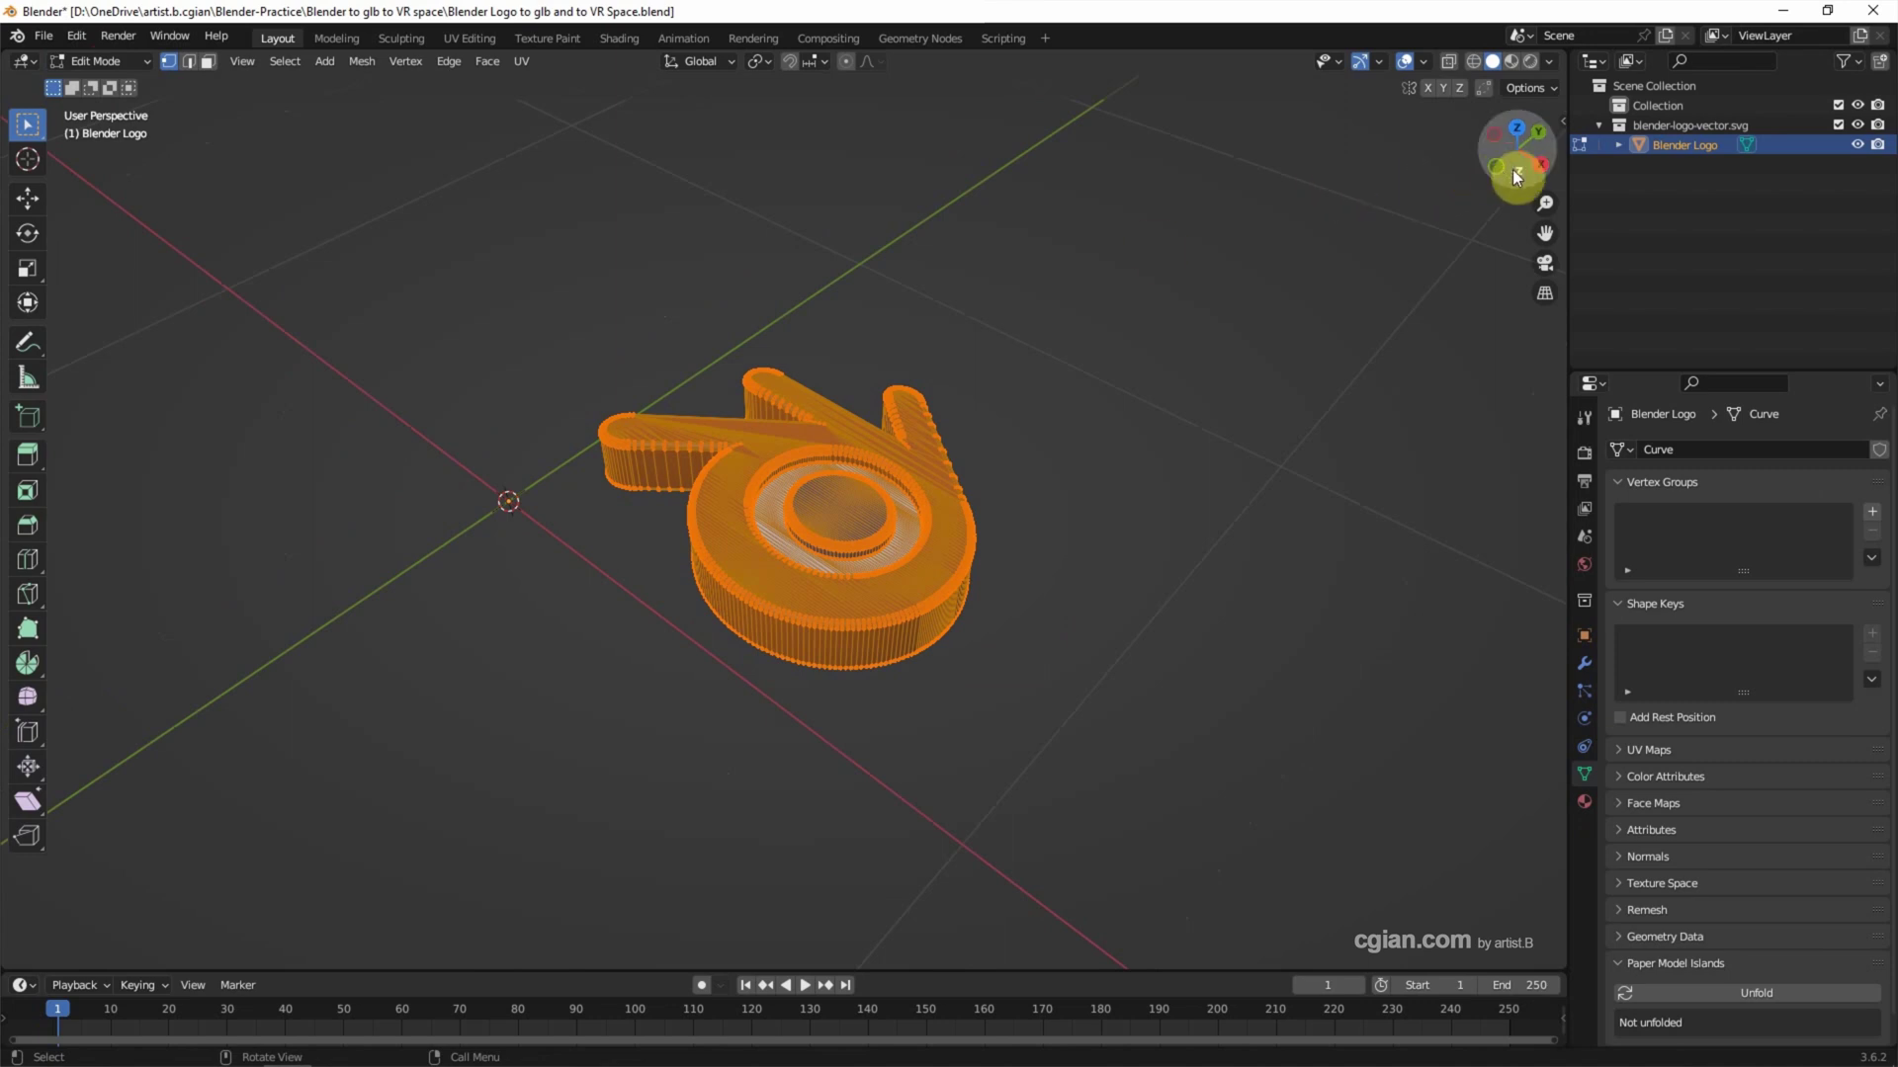
left_click(1540, 166)
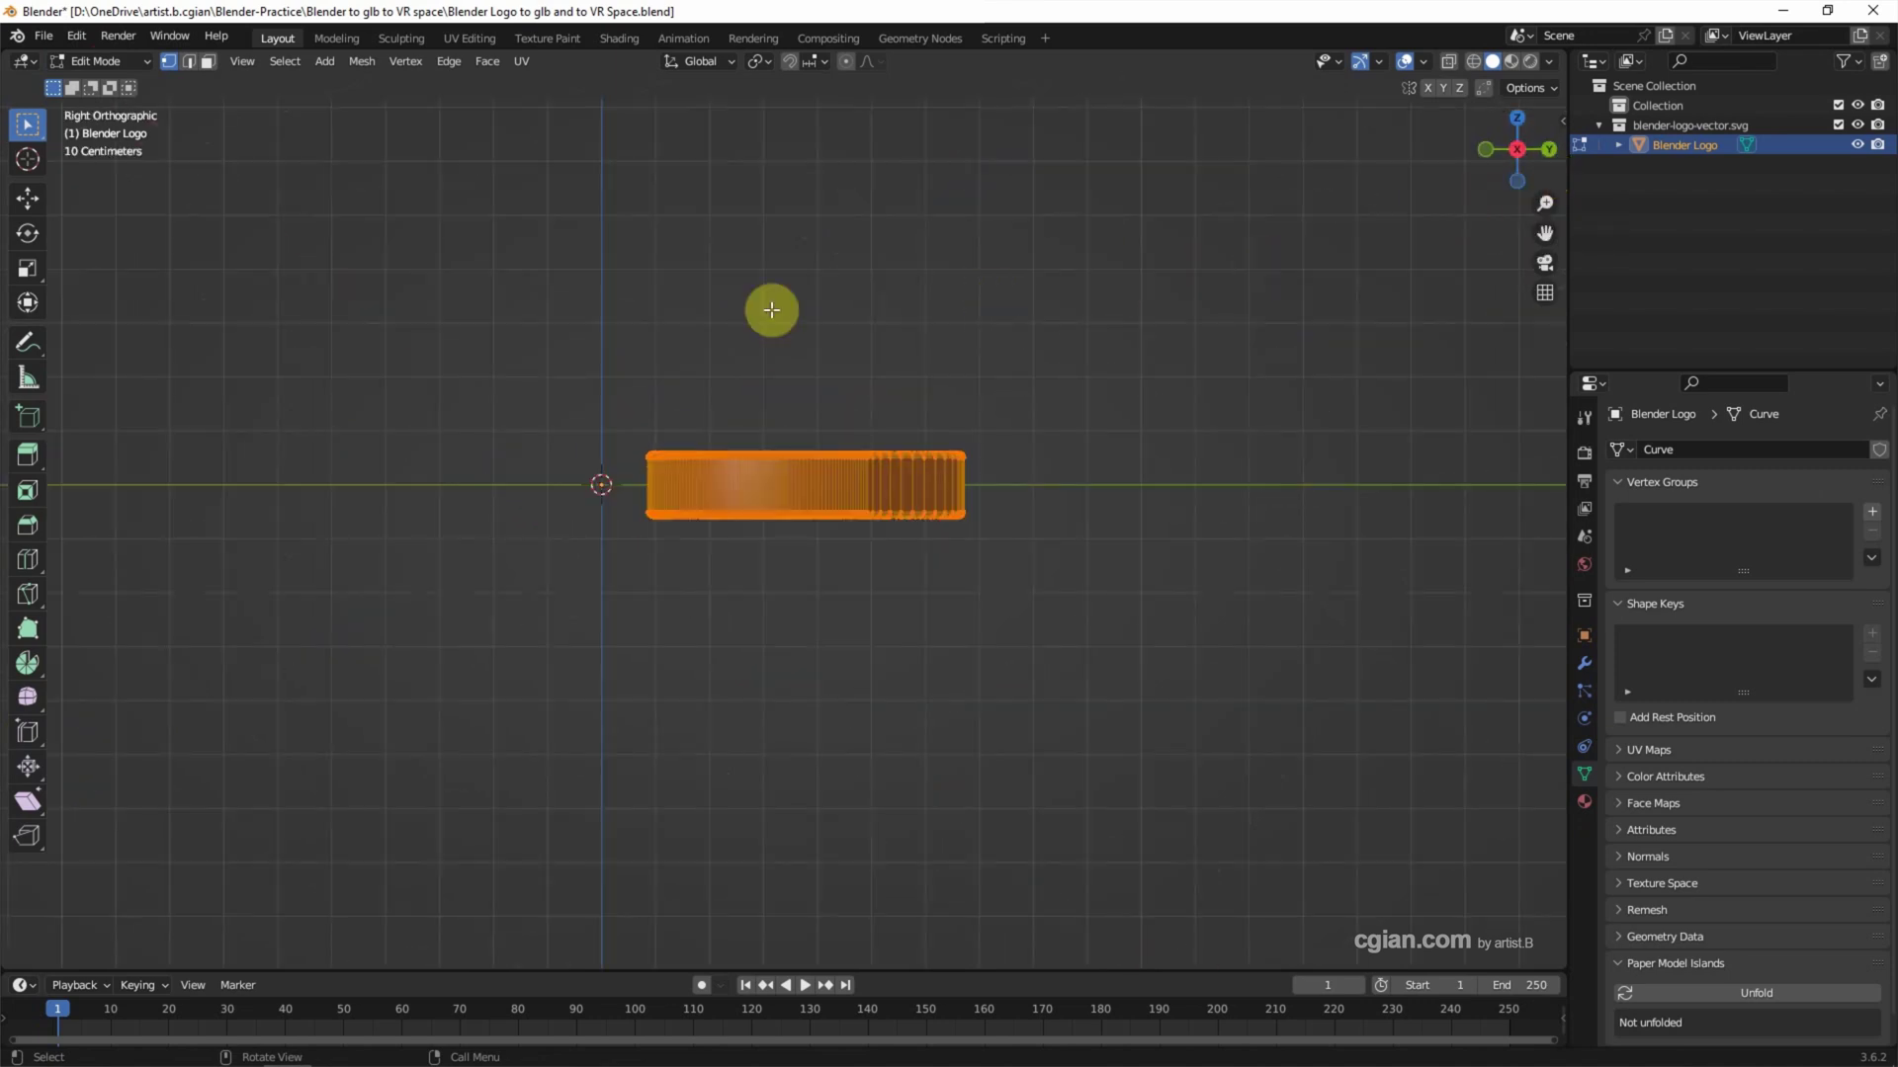
left_click(28, 233)
mouse_move(757, 408)
left_mouse_down()
mouse_move(803, 393)
mouse_move(771, 374)
left_mouse_up()
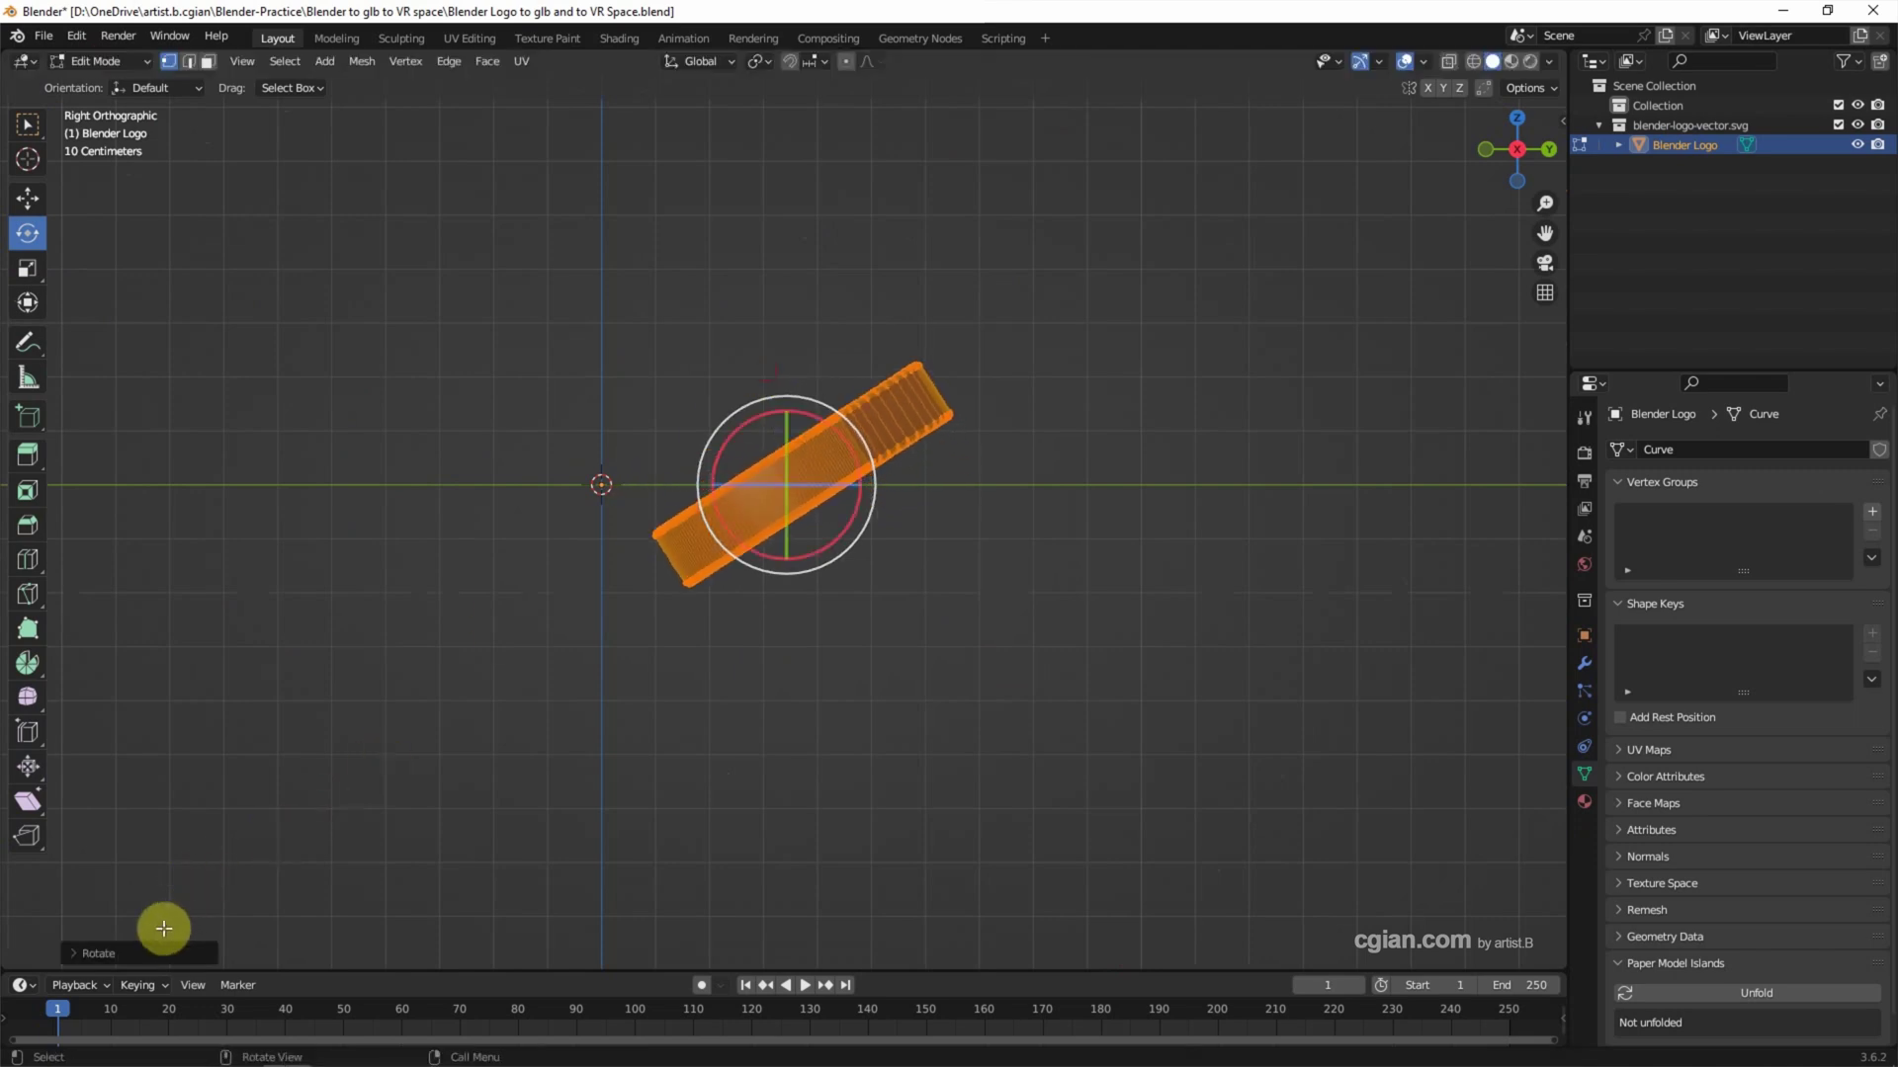
left_click(164, 952)
left_click(253, 859)
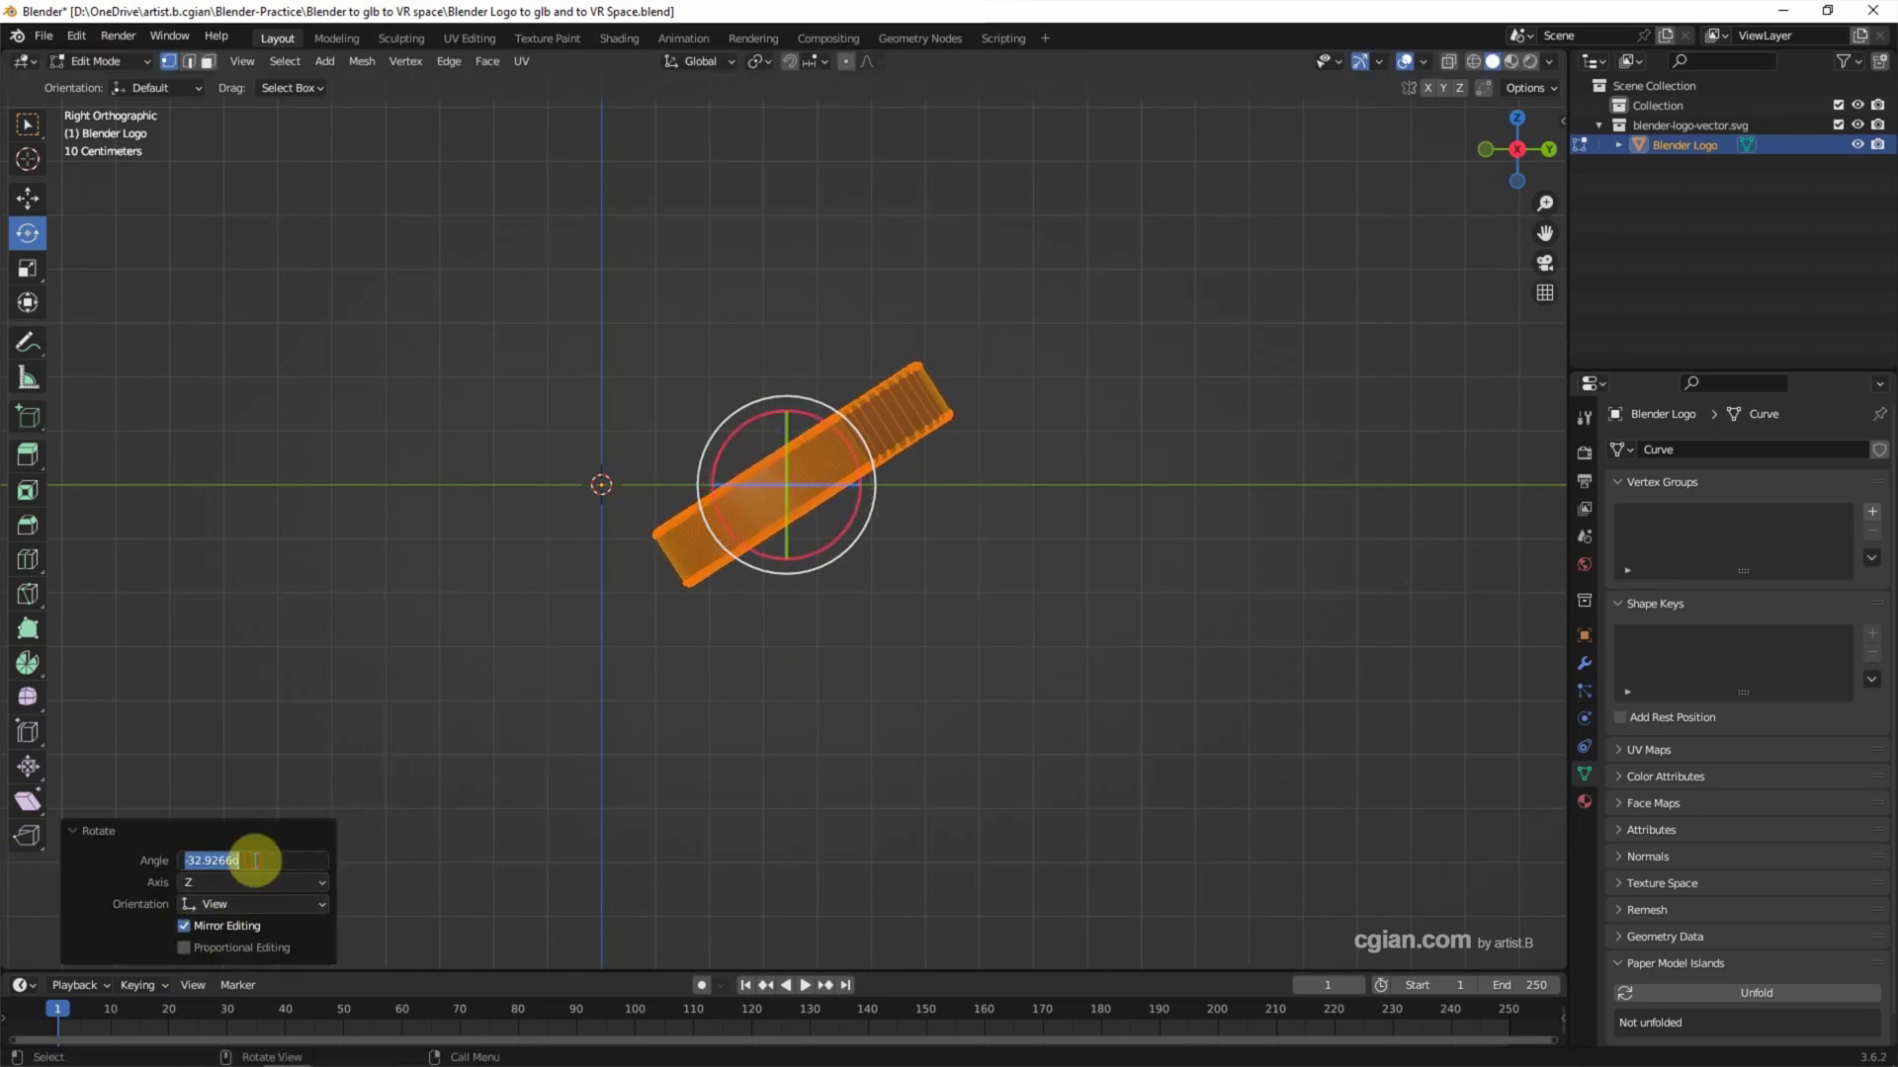
type("-90")
key("Return")
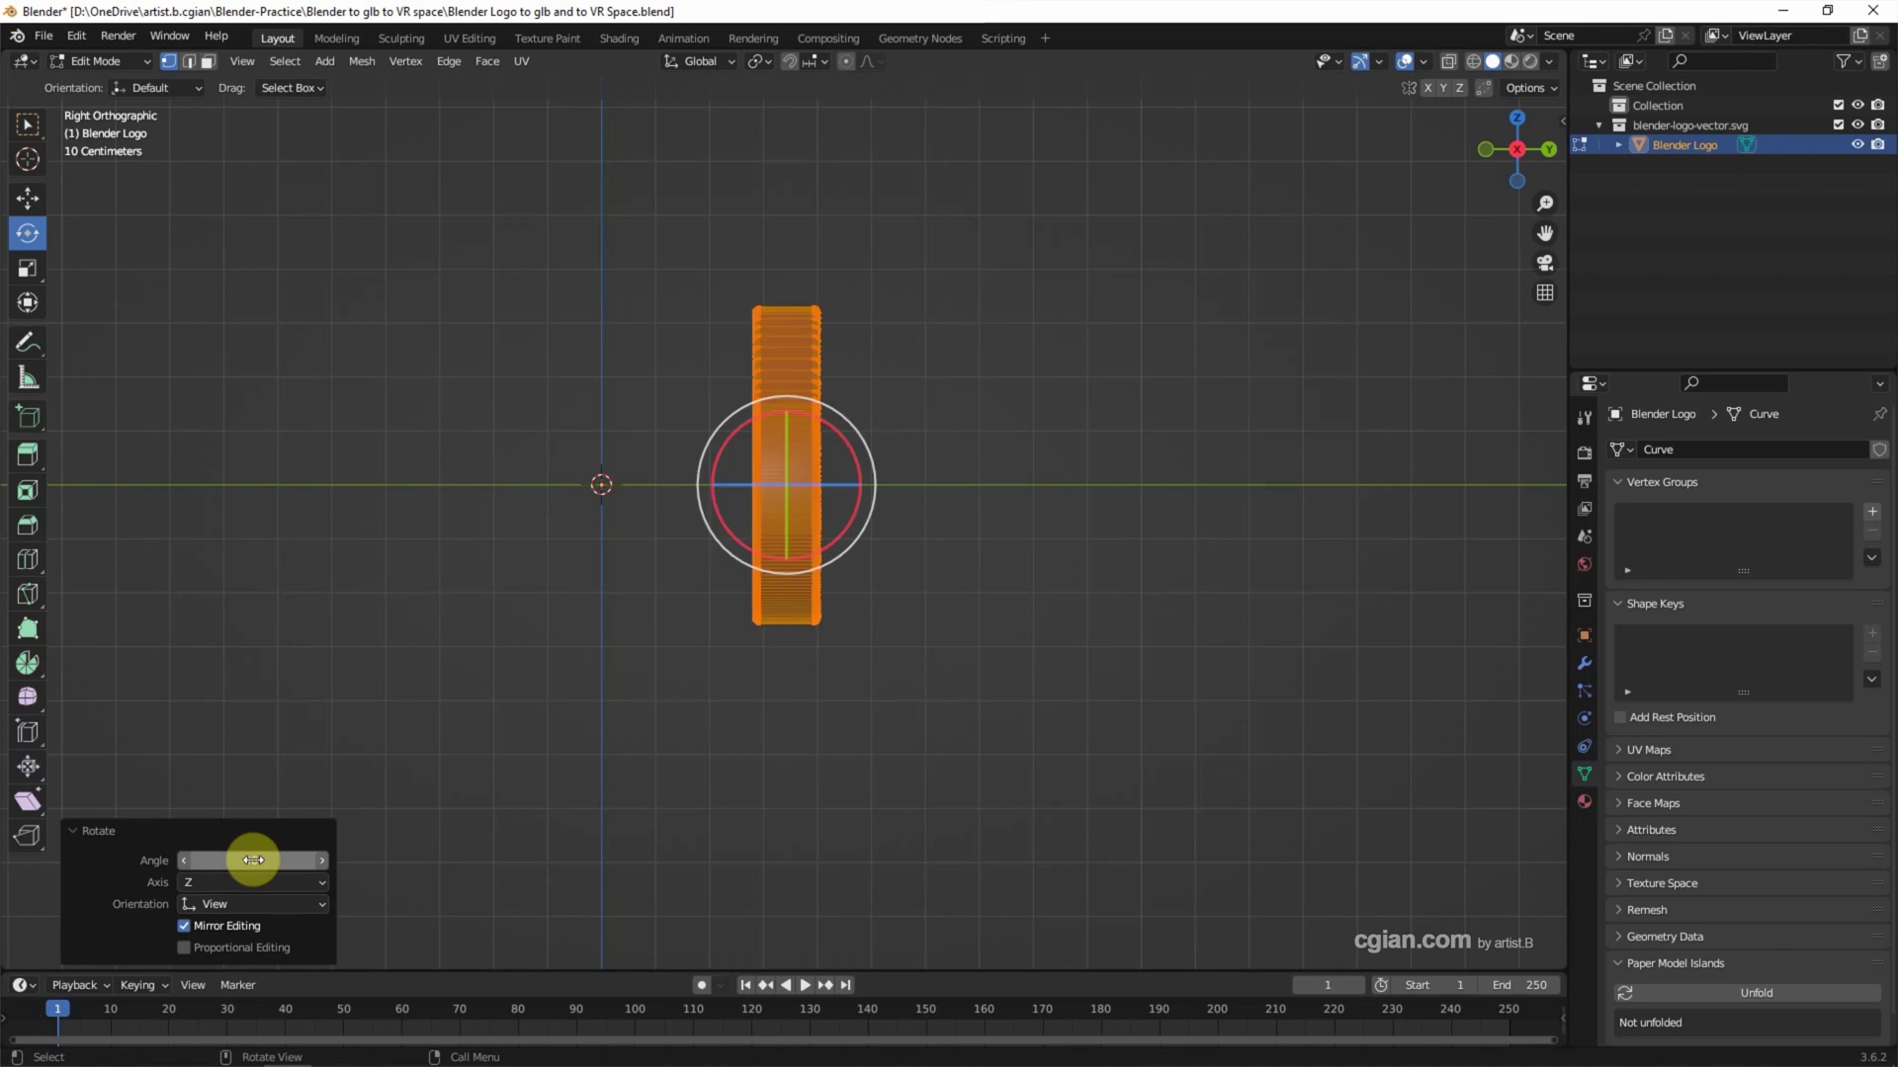
- Move the logo up onto the ground and left onto the origin, back in Object Mode
left_click(29, 197)
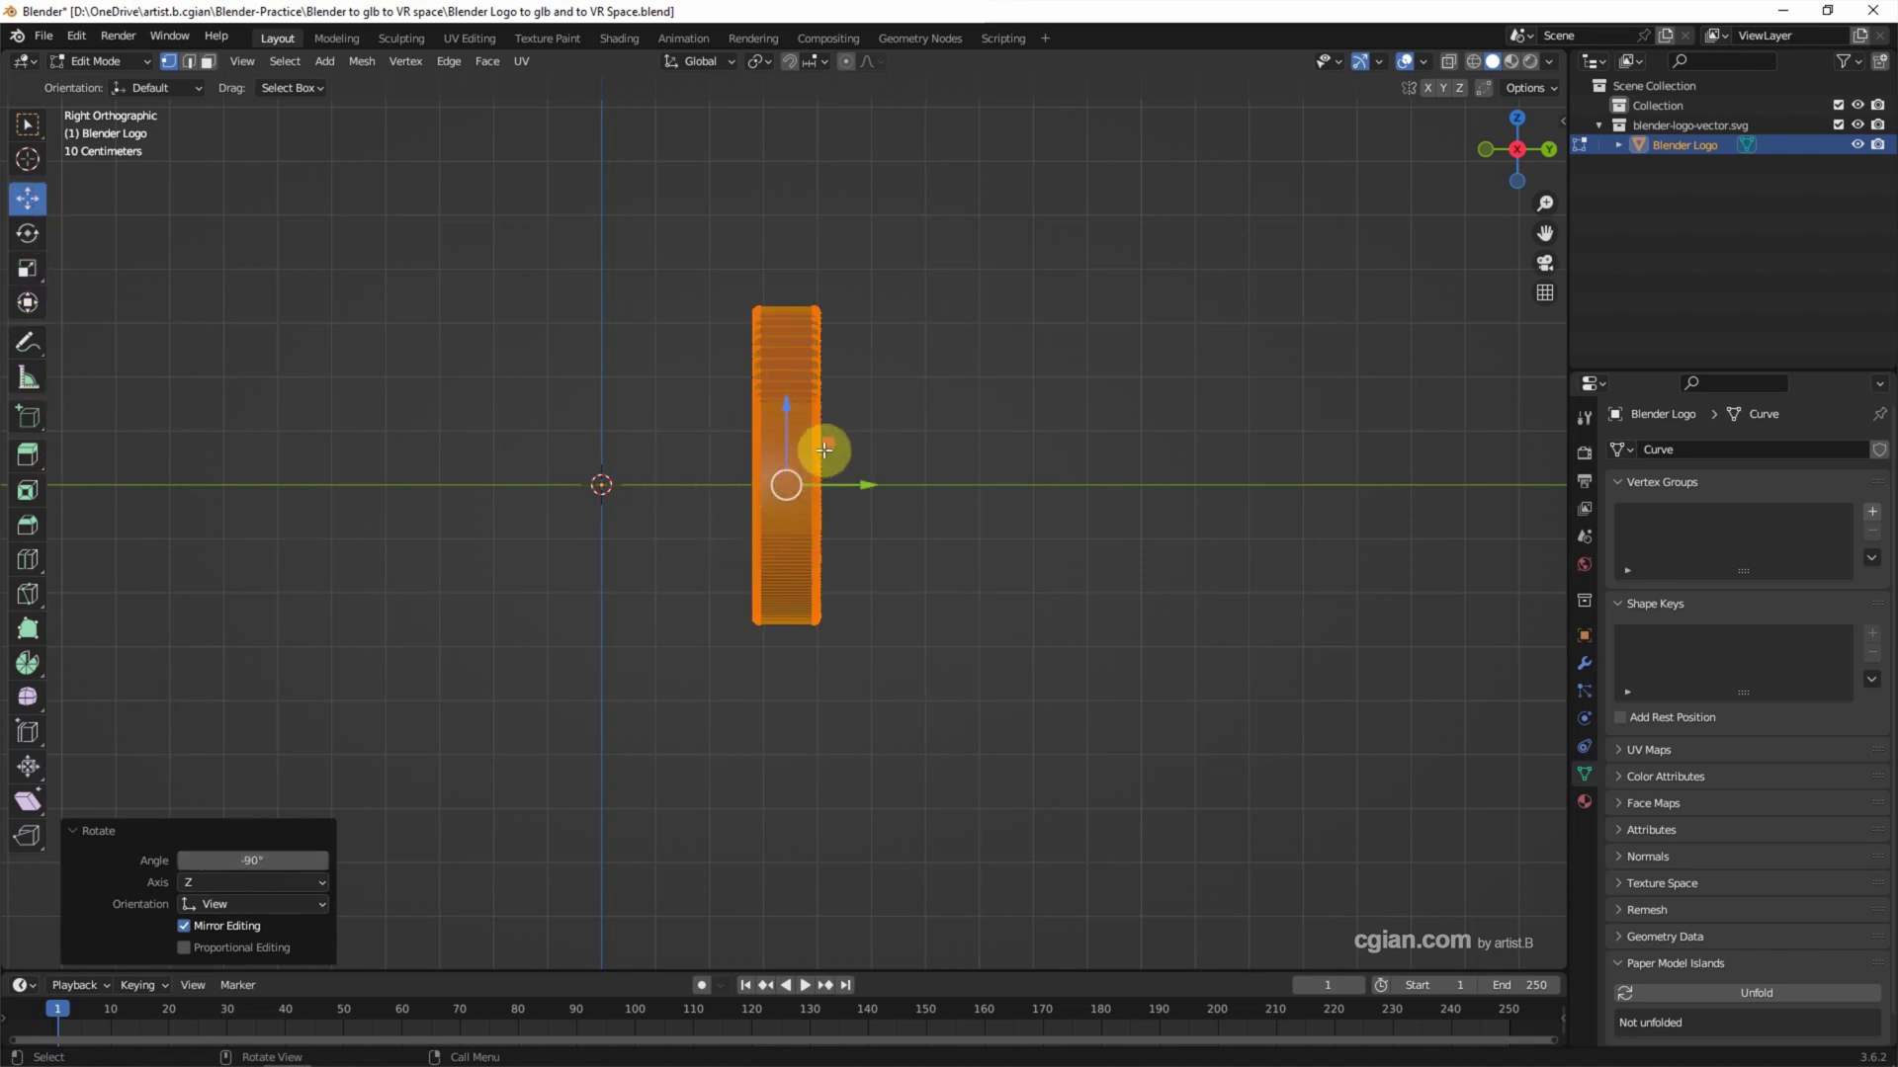
mouse_move(817, 445)
left_mouse_down()
mouse_move(679, 353)
mouse_move(645, 296)
left_mouse_up()
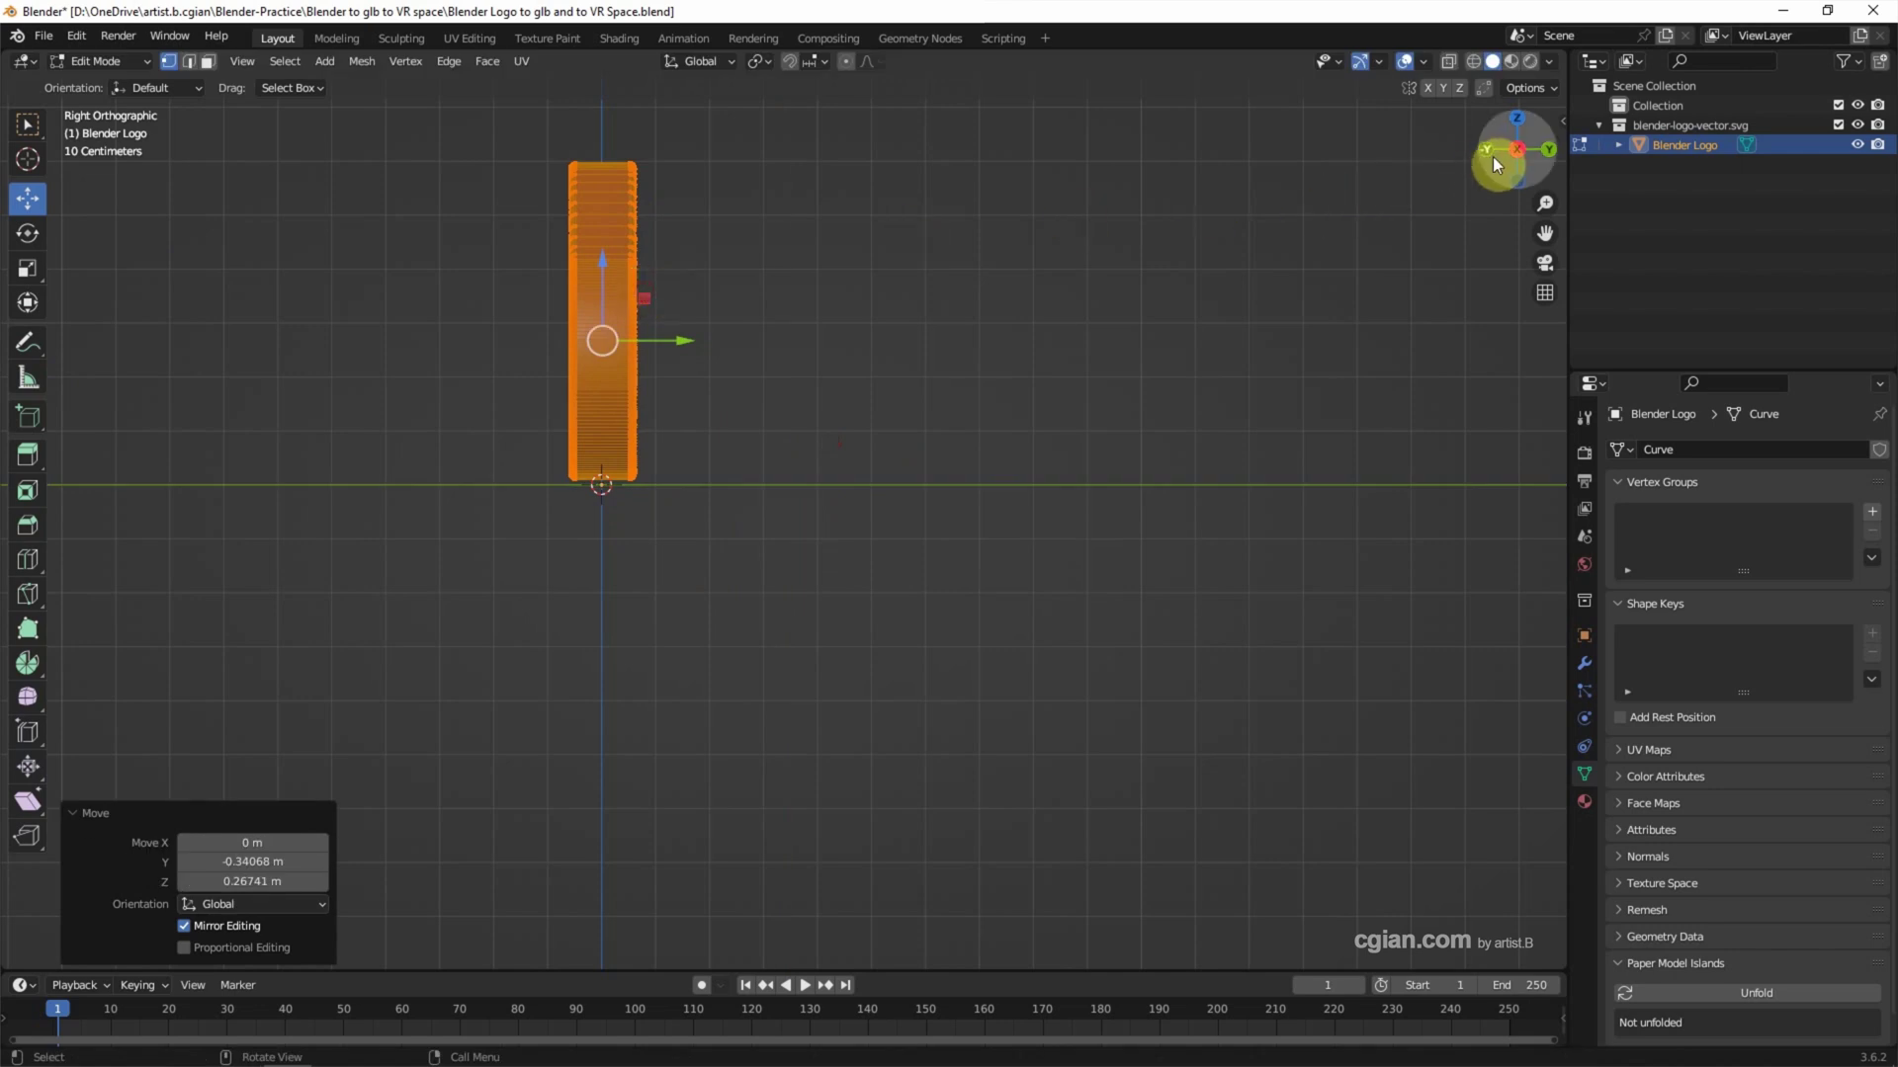
left_click_drag(1495, 162, 1424, 173)
key("KP_1")
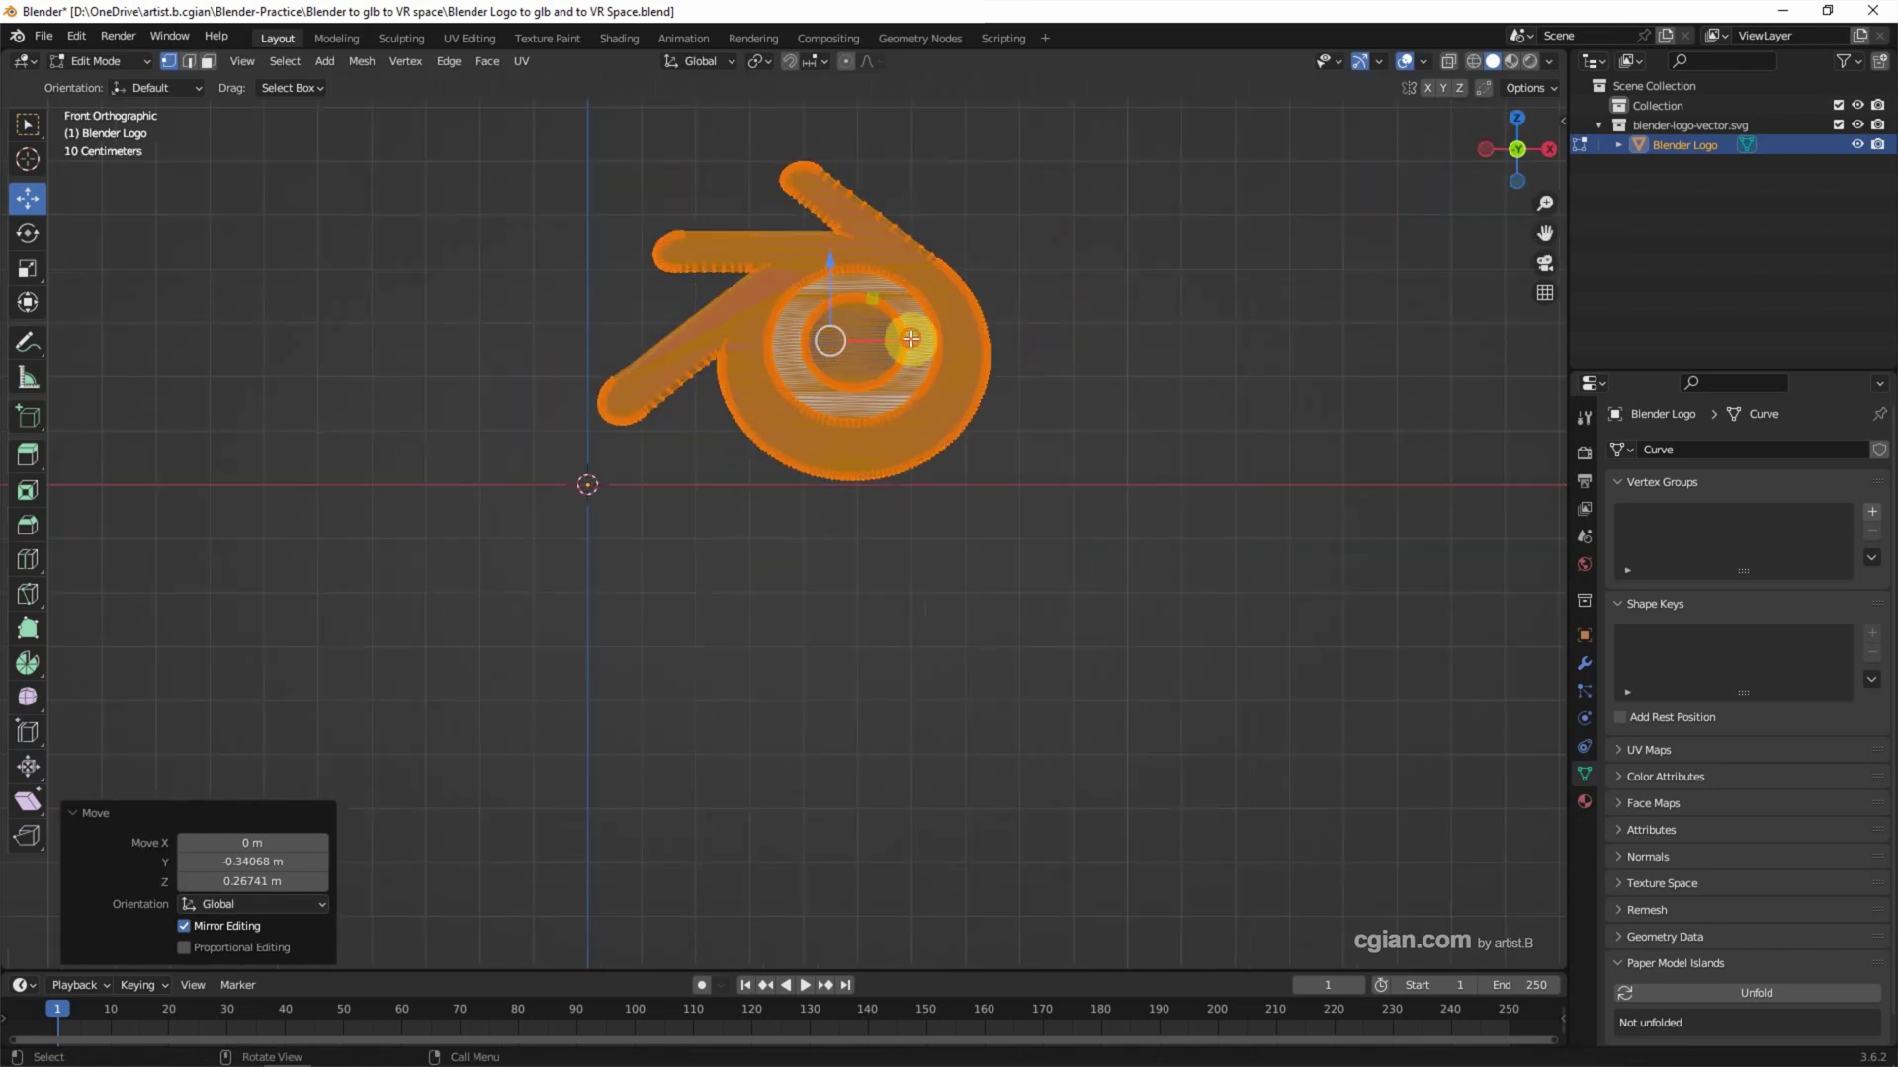
left_click_drag(902, 331, 644, 320)
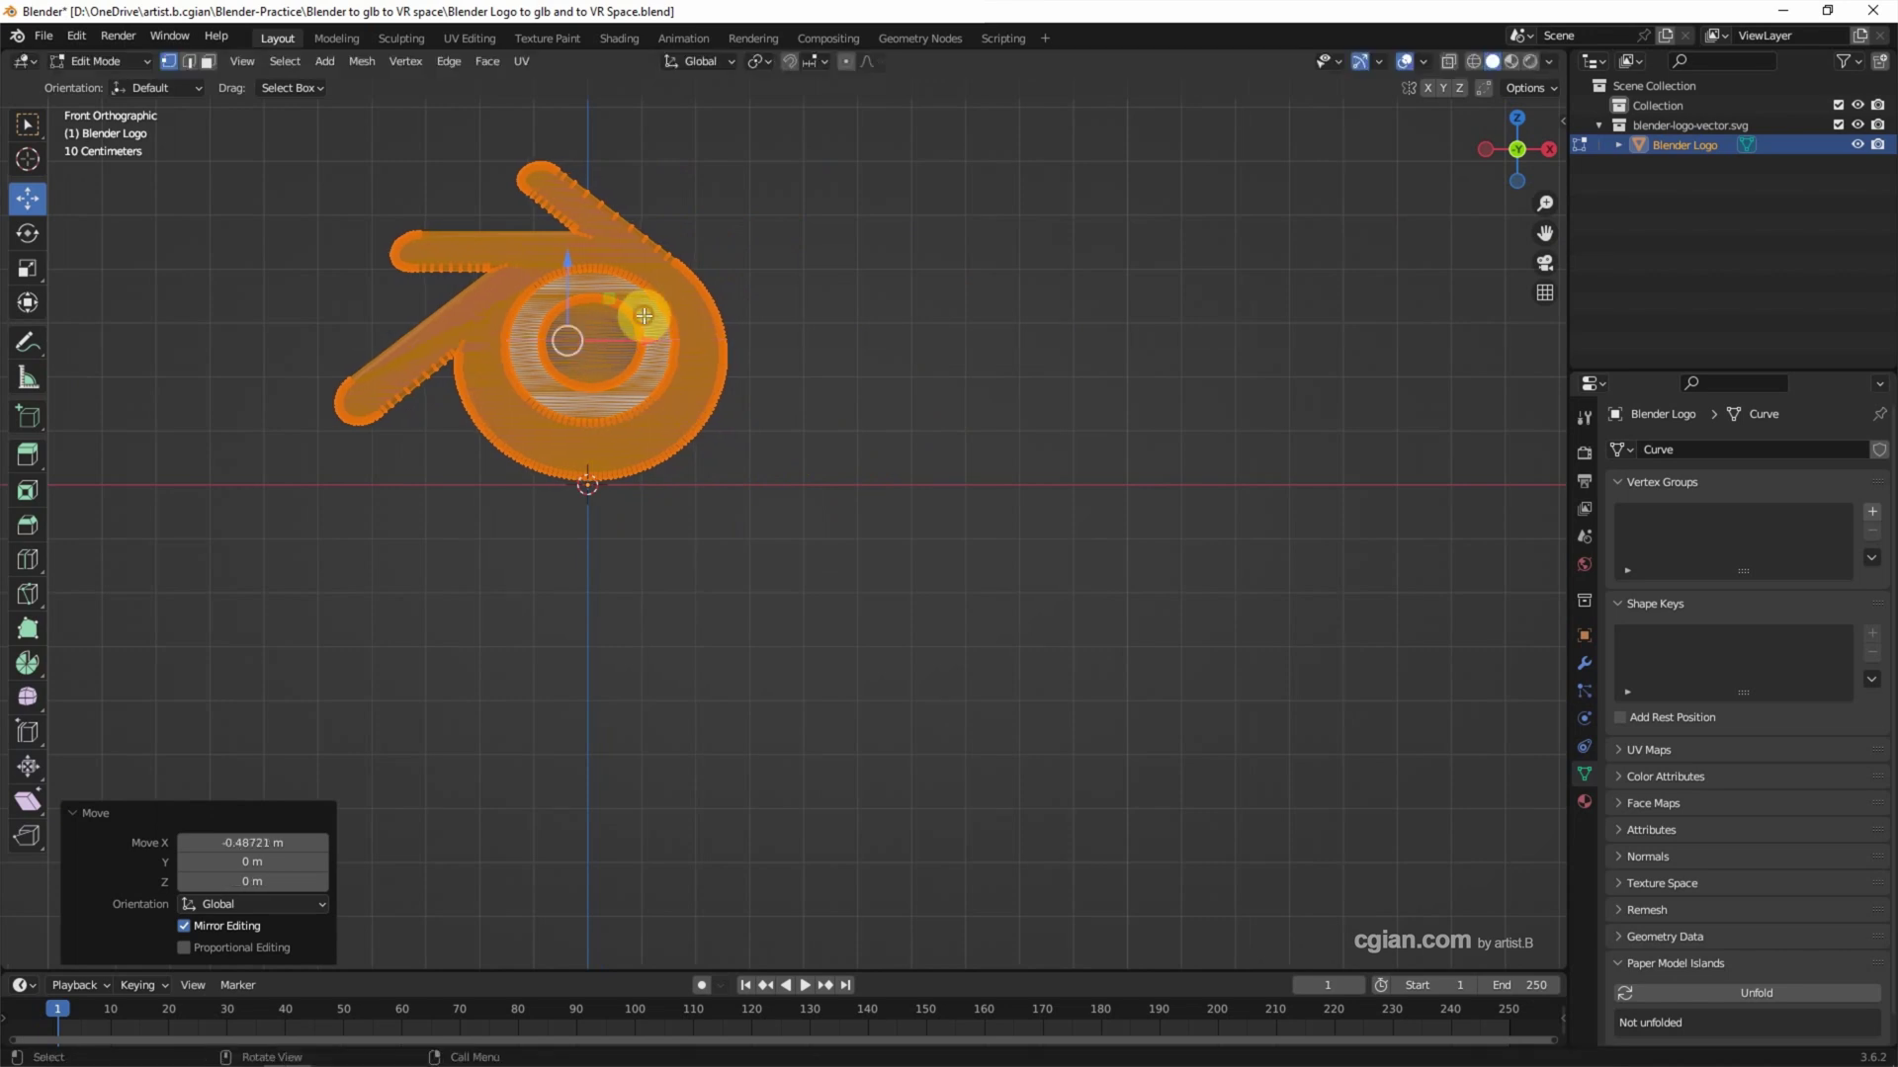
mouse_move(881, 434)
middle_mouse_down()
mouse_move(1078, 608)
mouse_move(1060, 594)
middle_mouse_up()
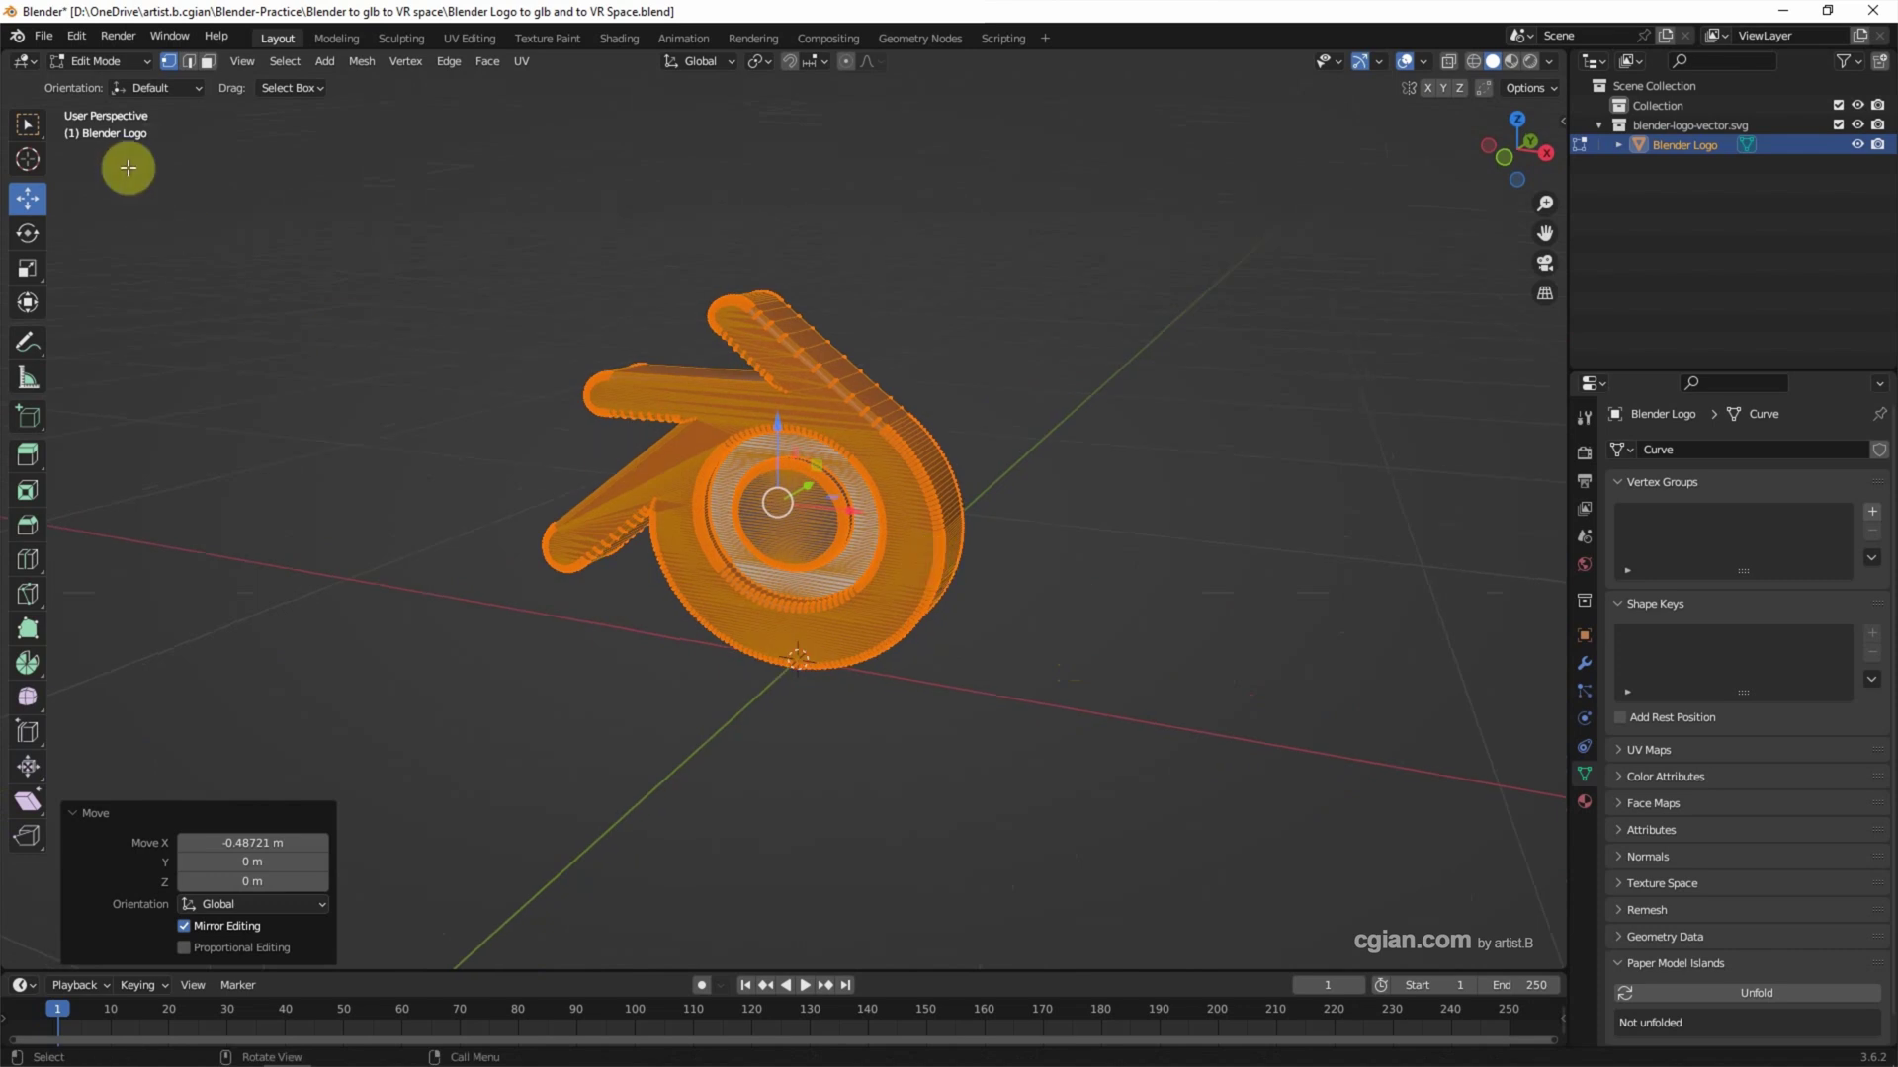
left_click(112, 65)
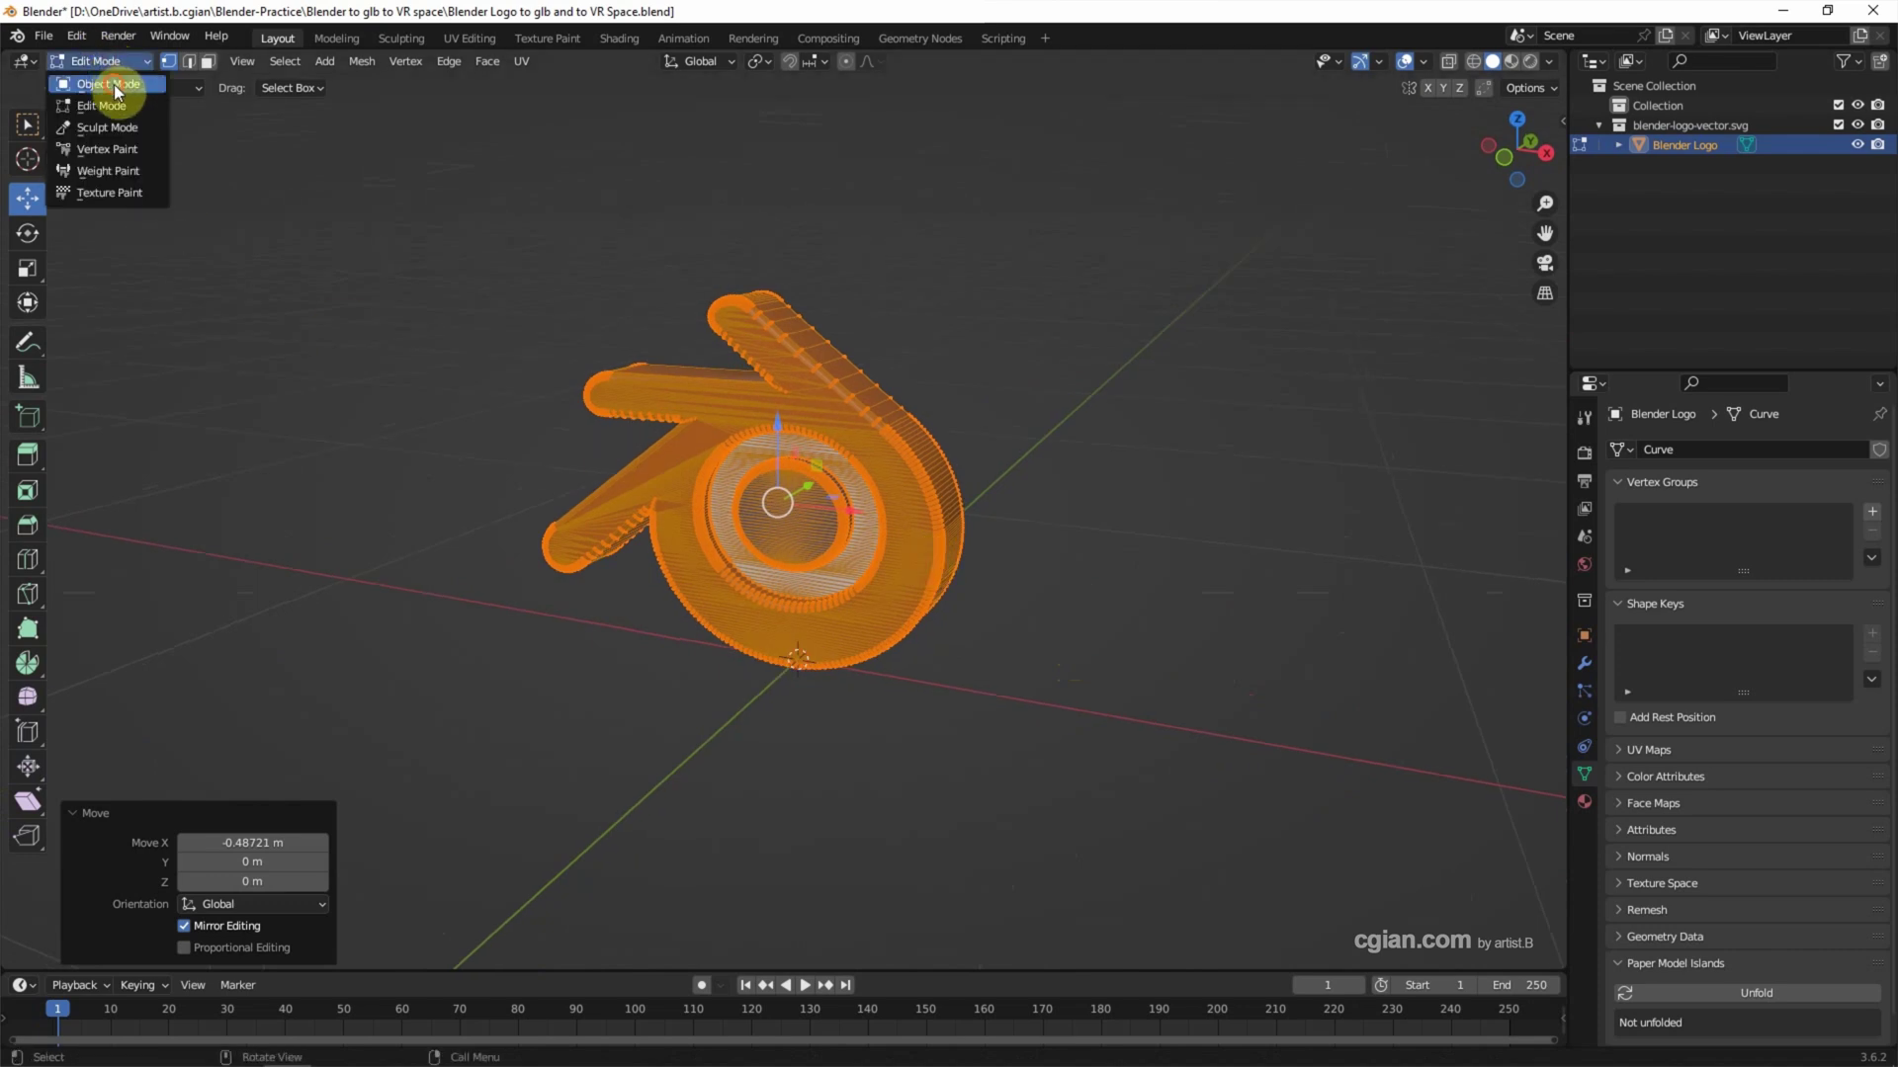
left_click(107, 83)
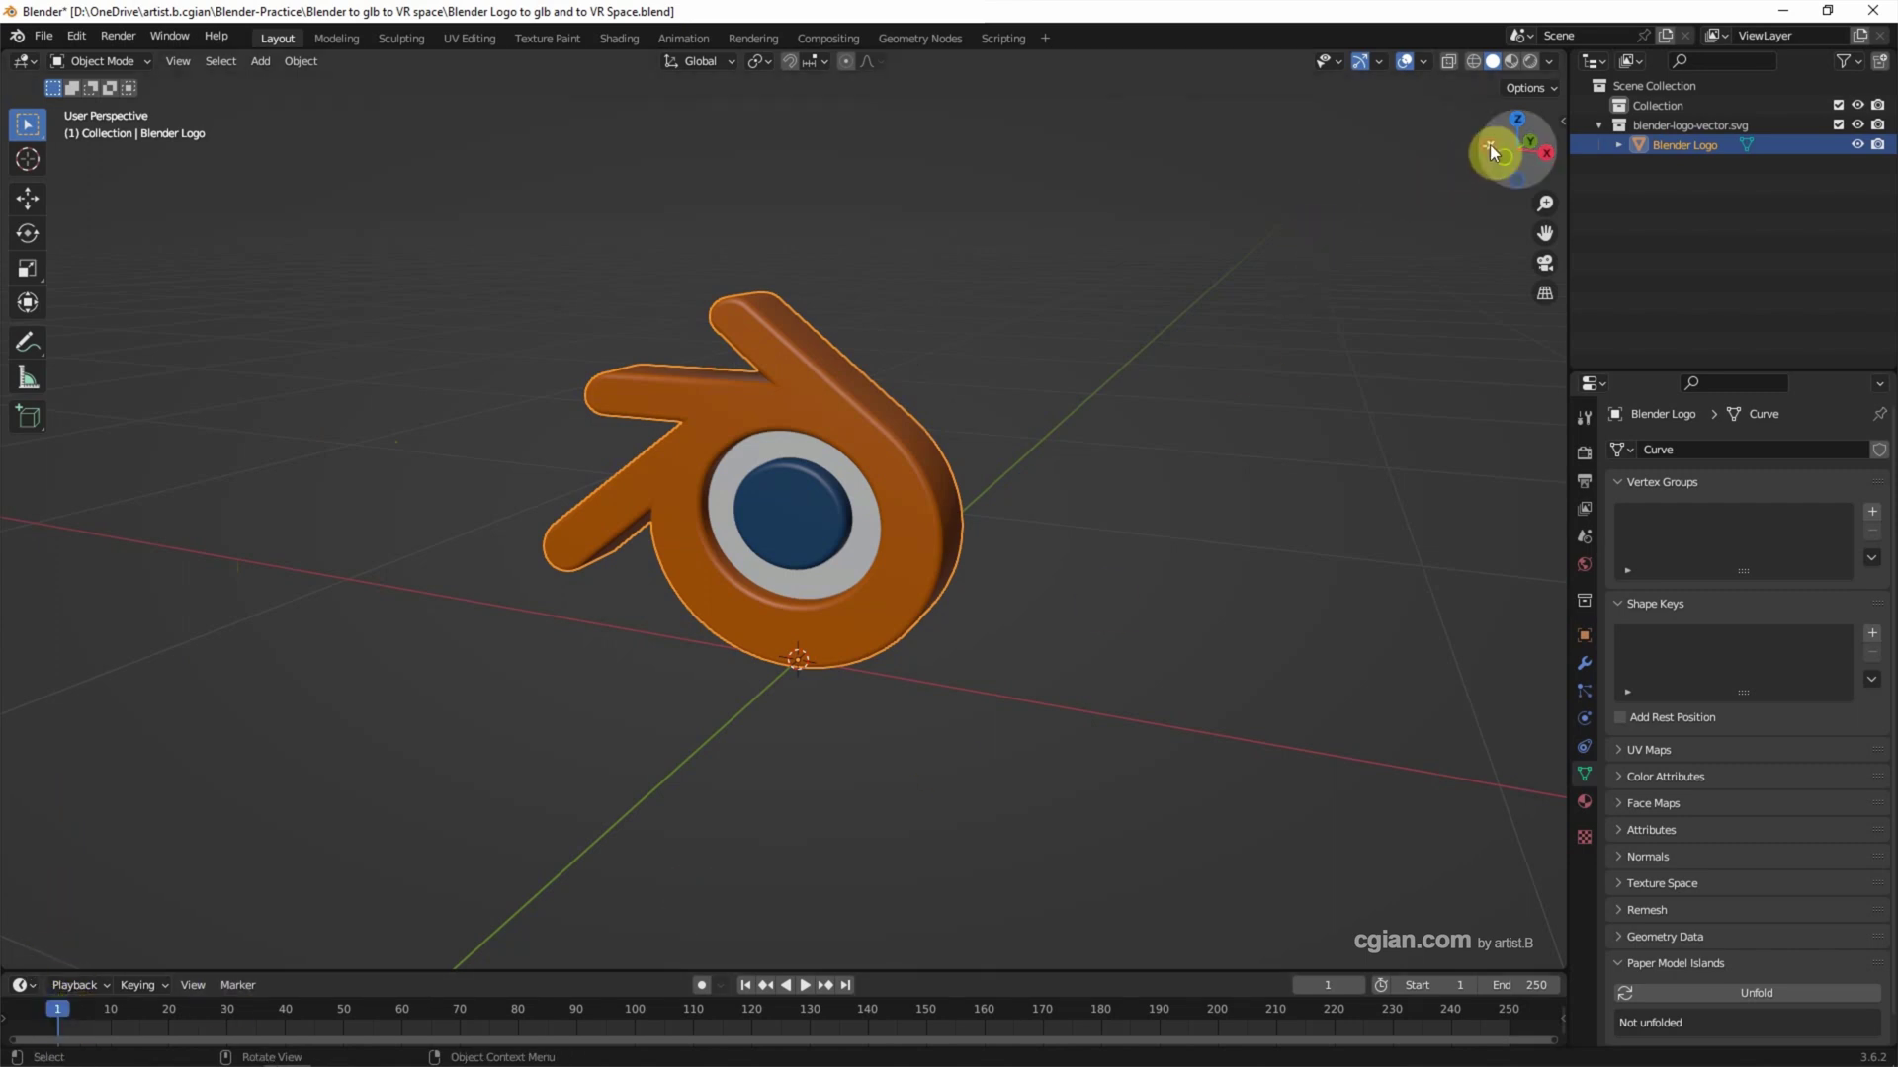
- Keyframe the logo's rotation at frame 1 and at 360° Z on frame 250
left_click(1559, 119)
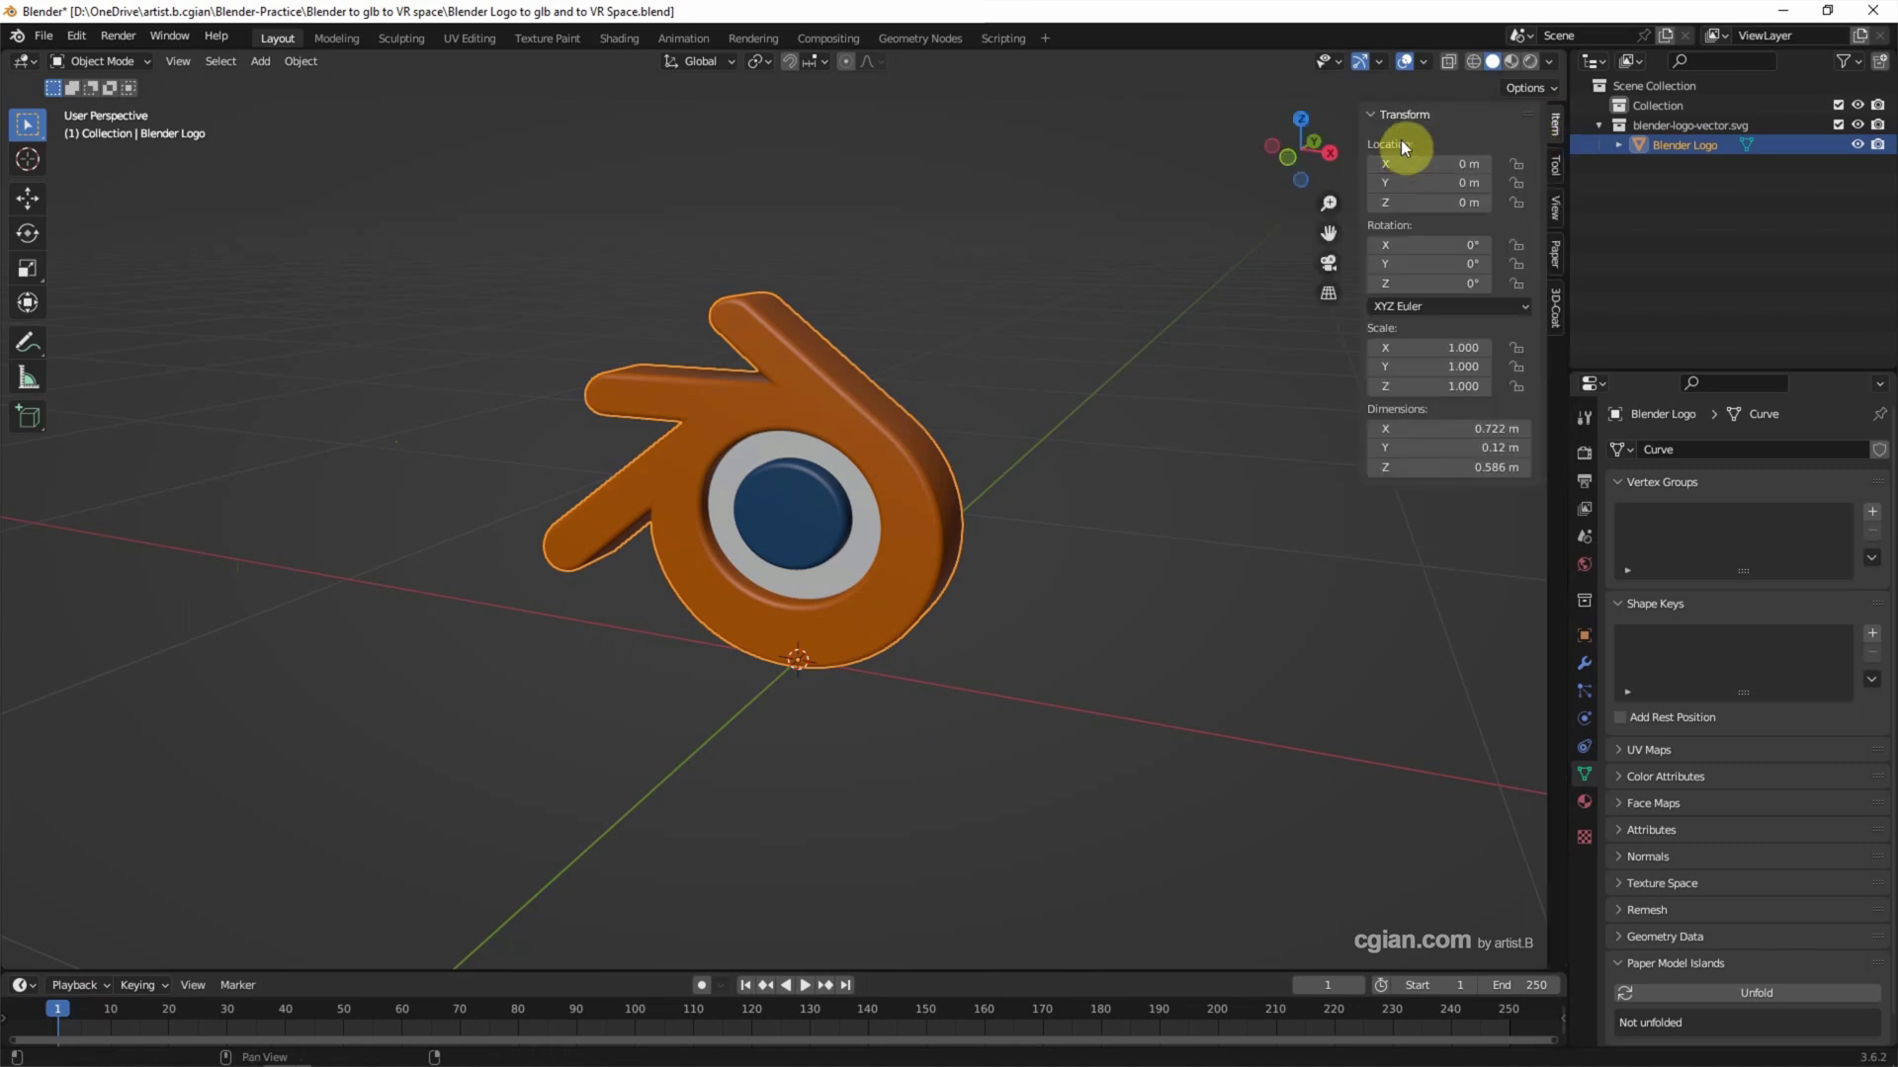
right_click(1414, 250)
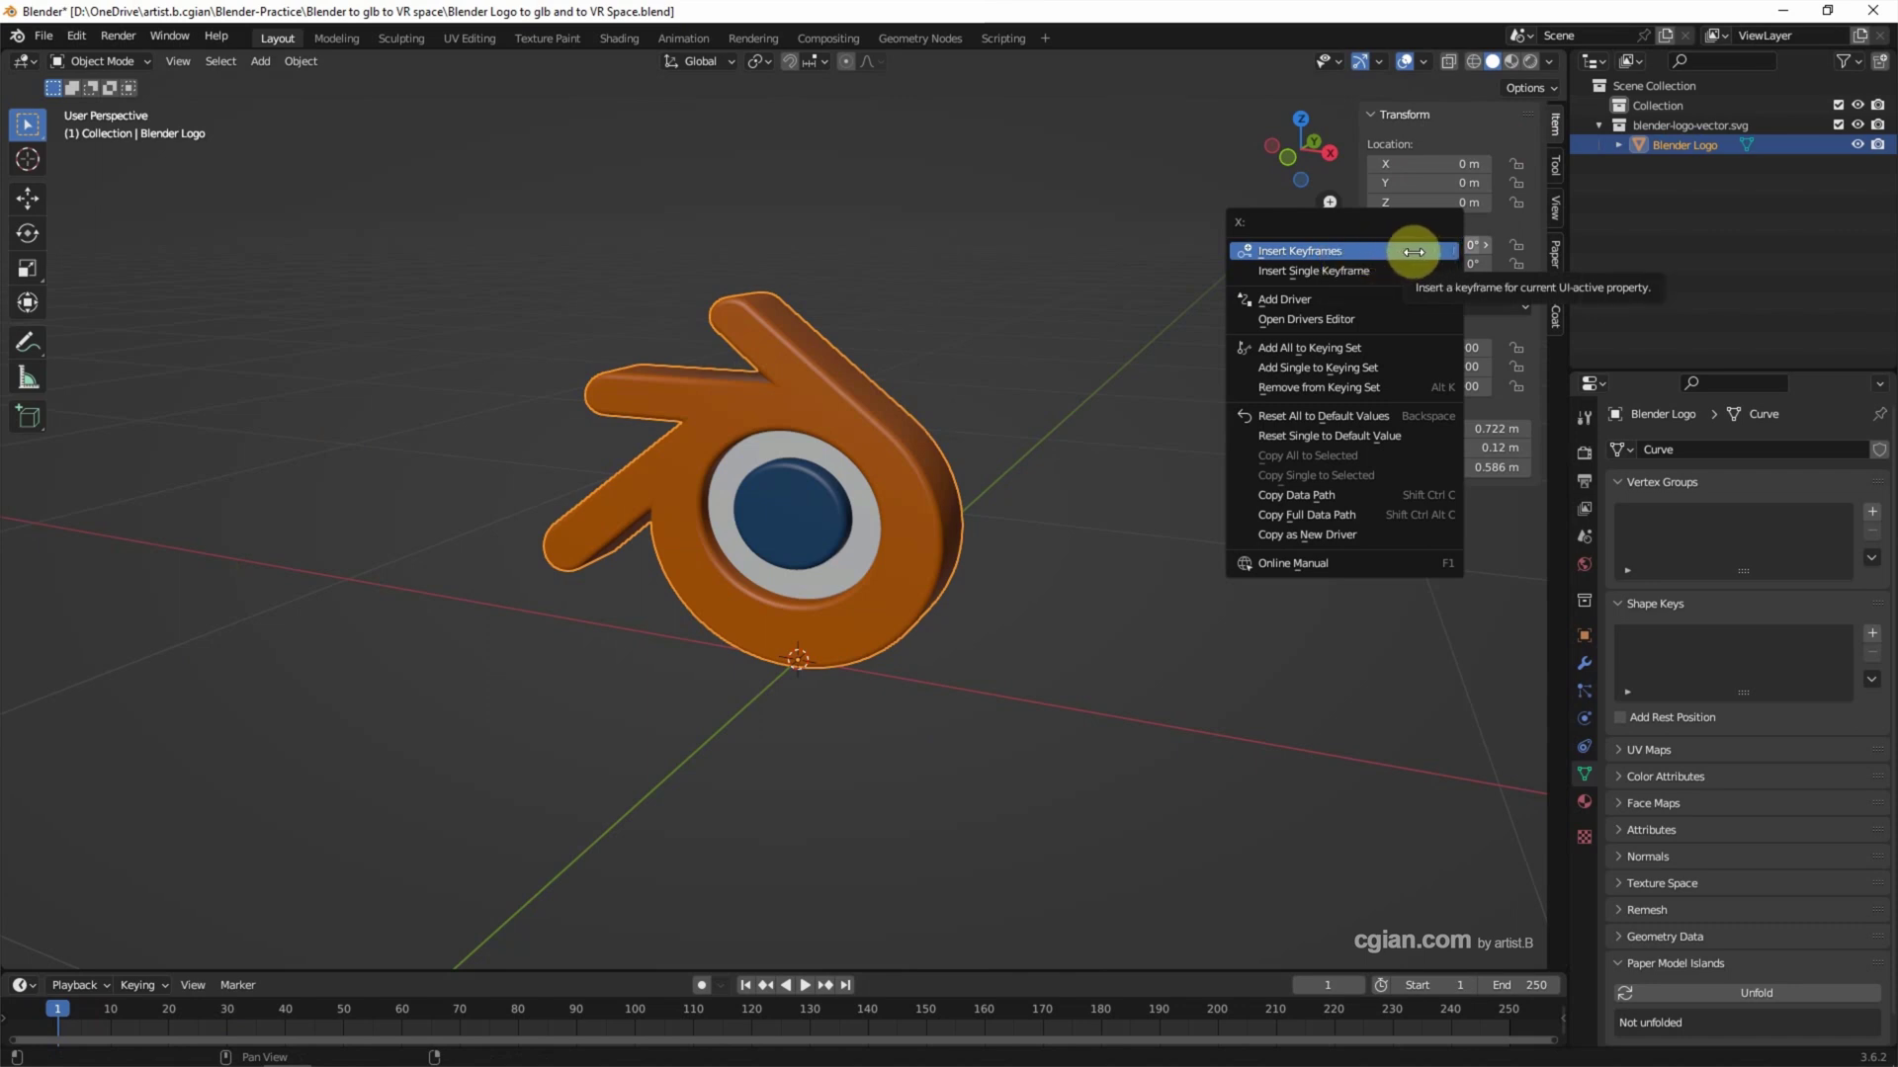
left_click(1413, 251)
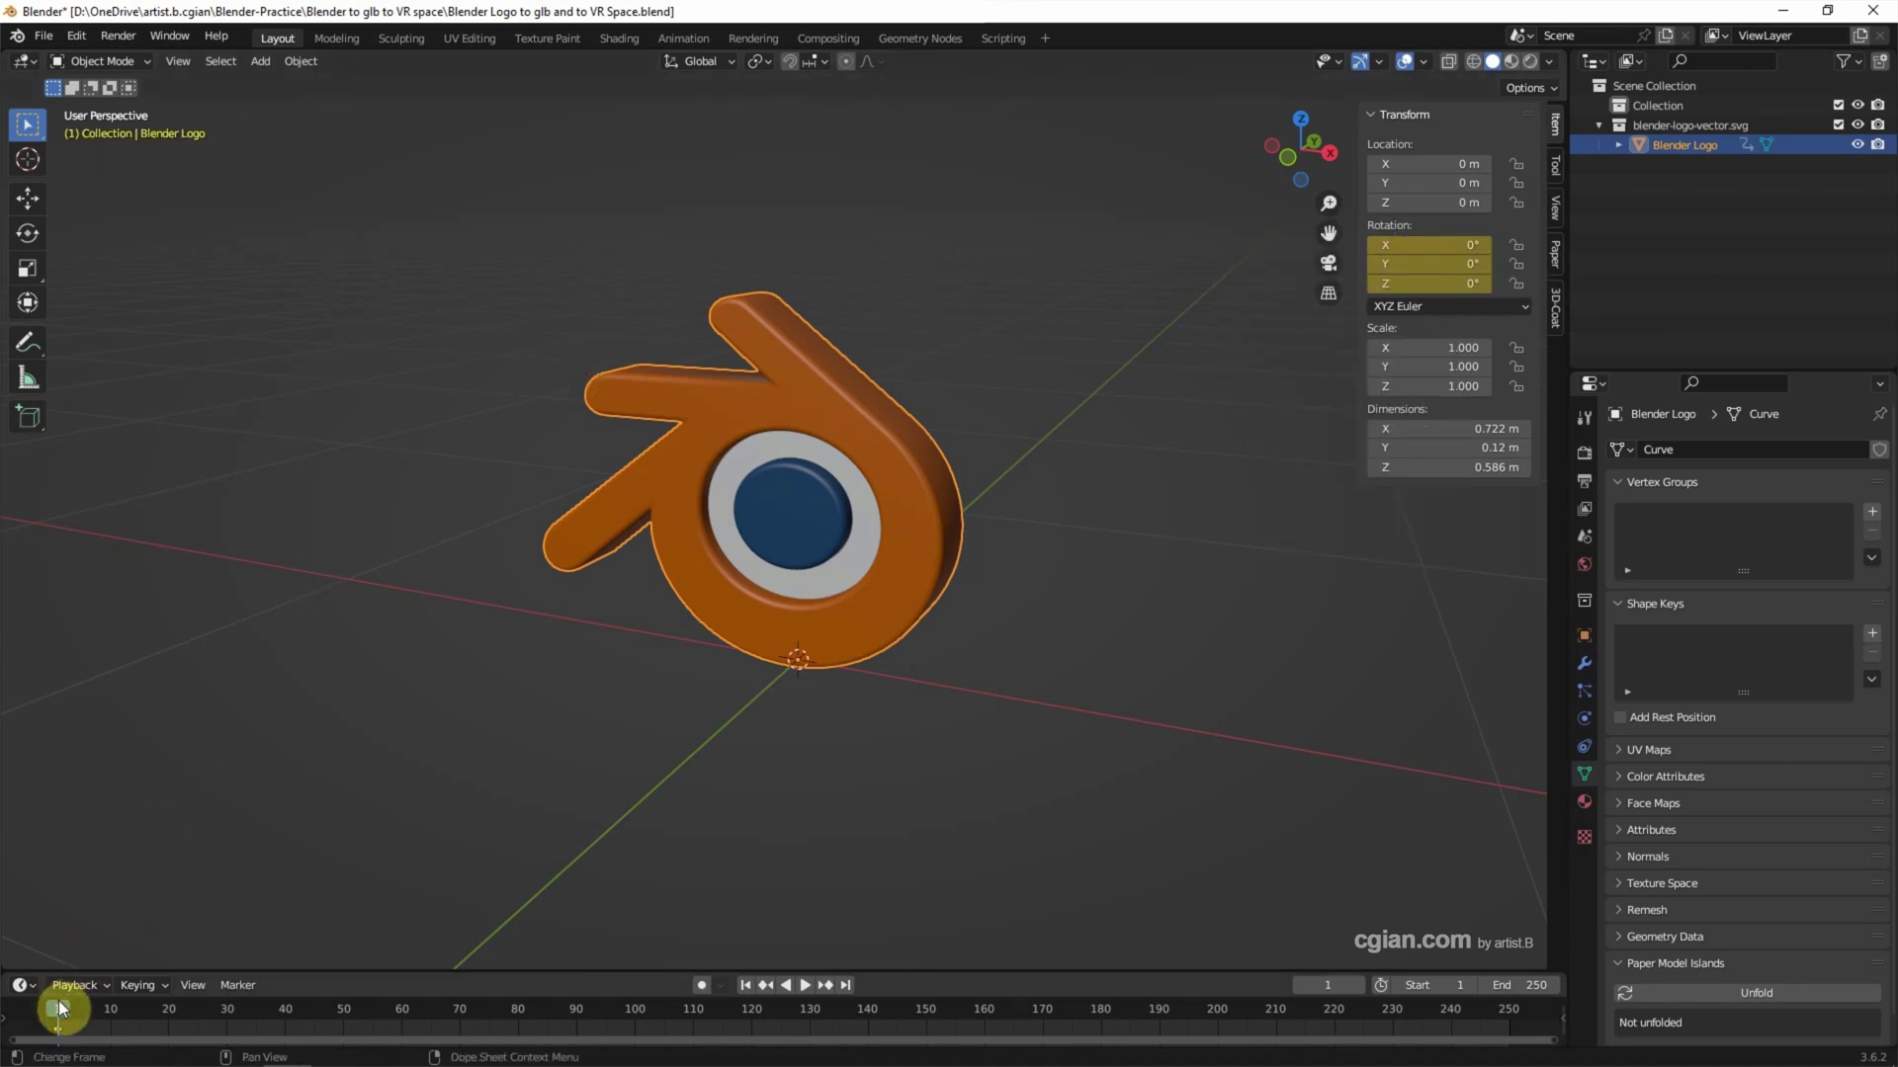
left_click(844, 986)
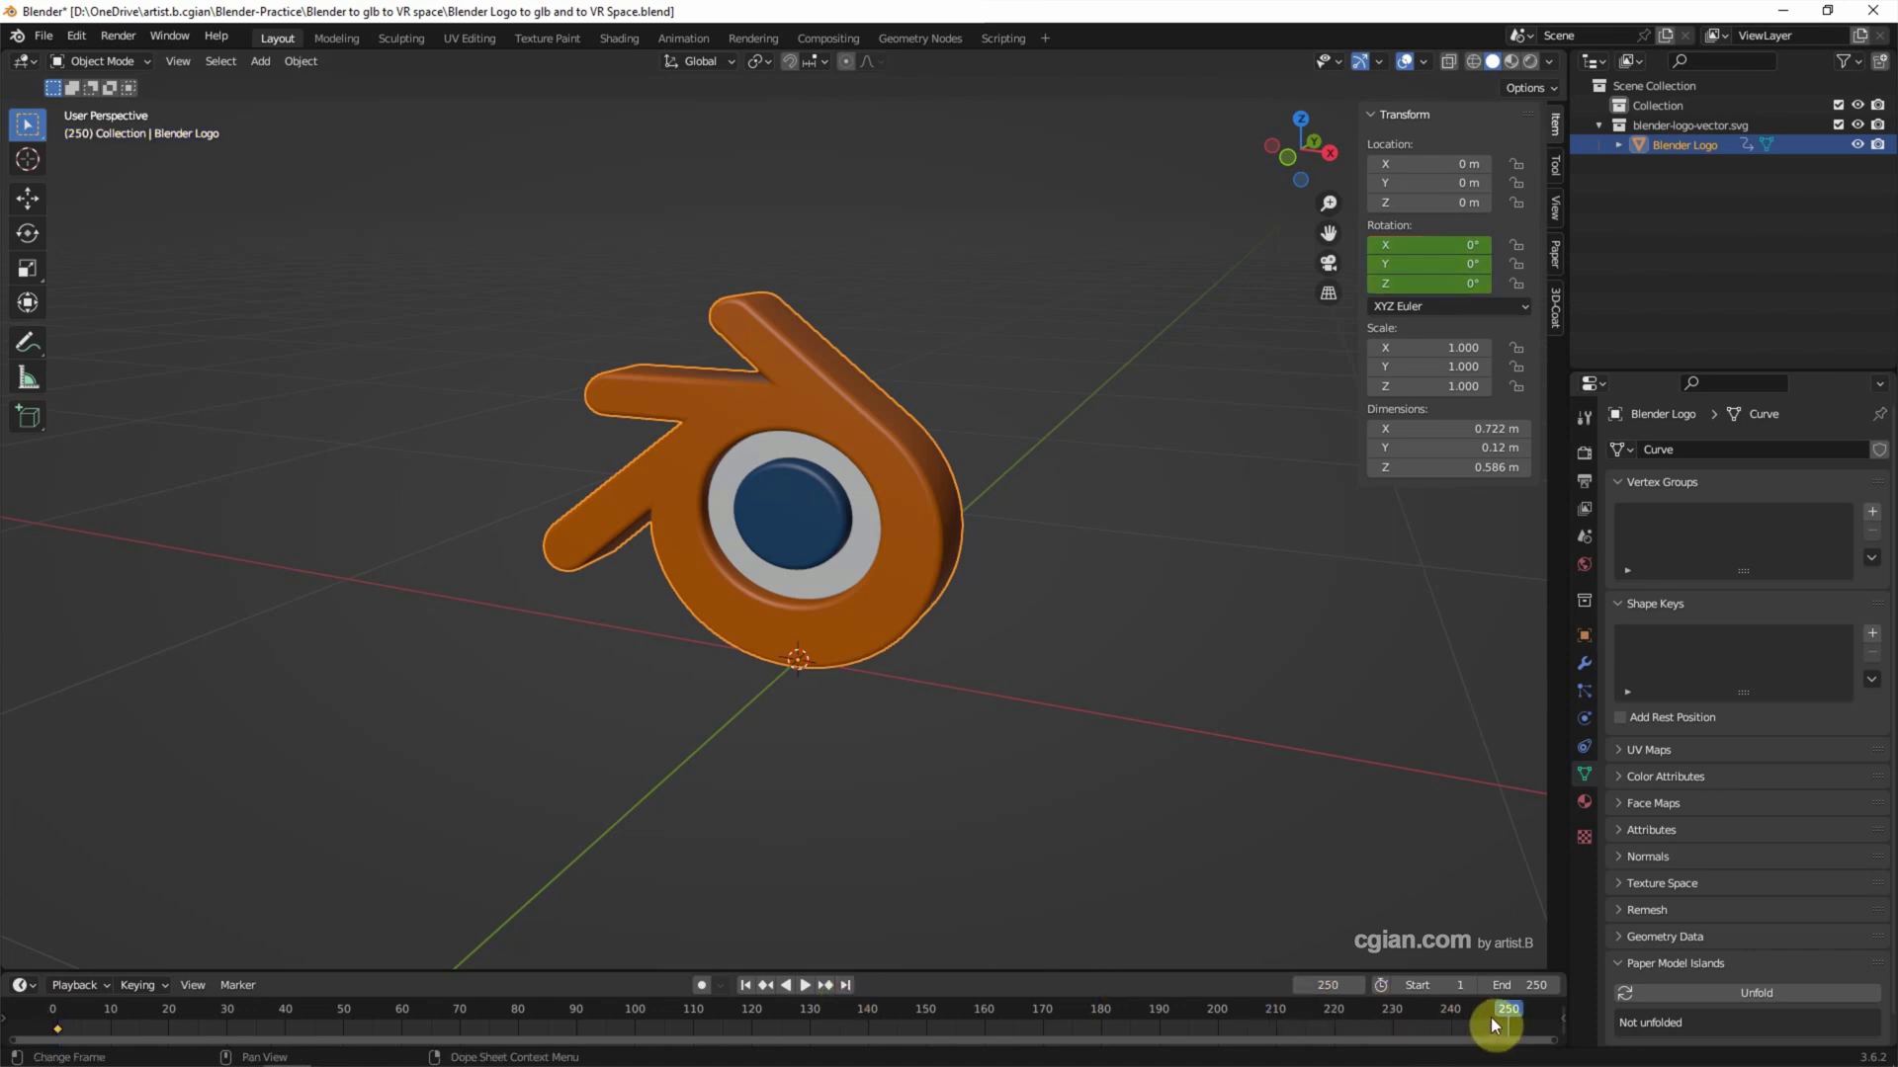
left_click_drag(1408, 283, 1420, 287)
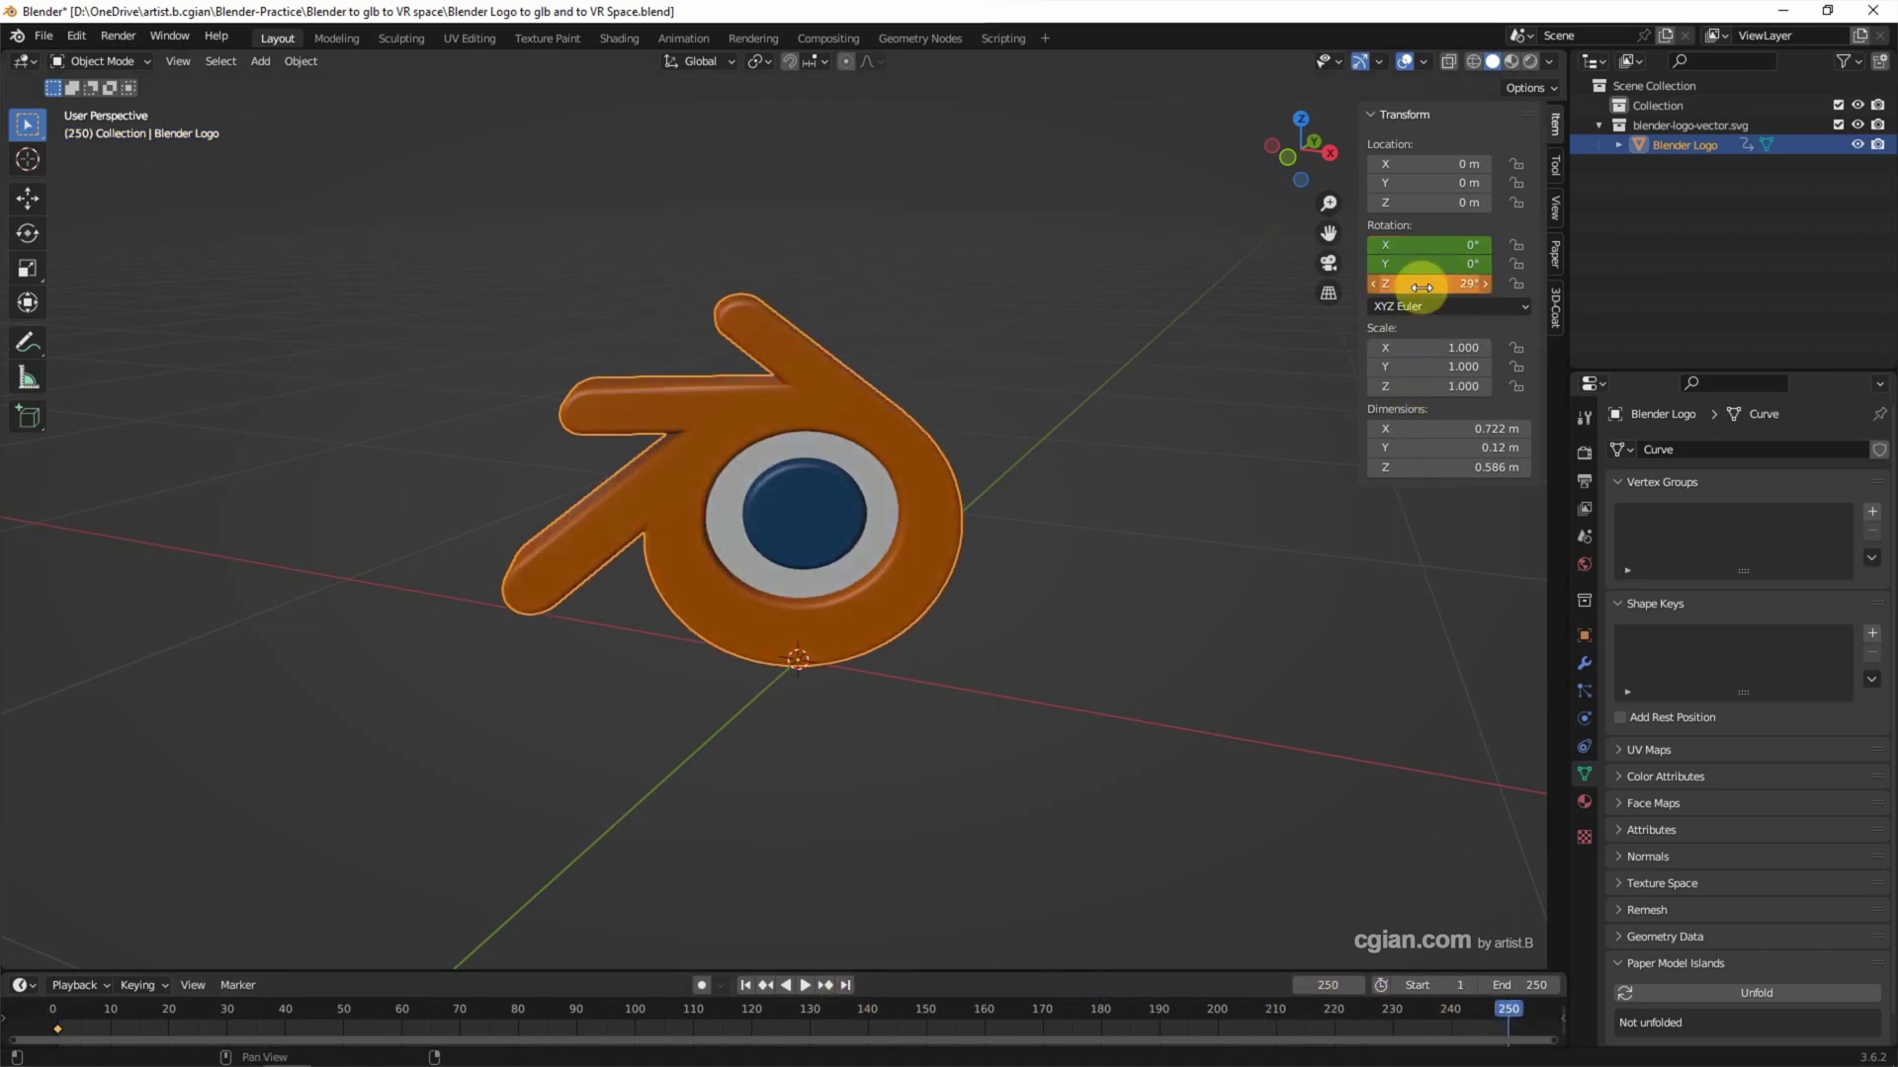
left_click(1422, 286)
type("36")
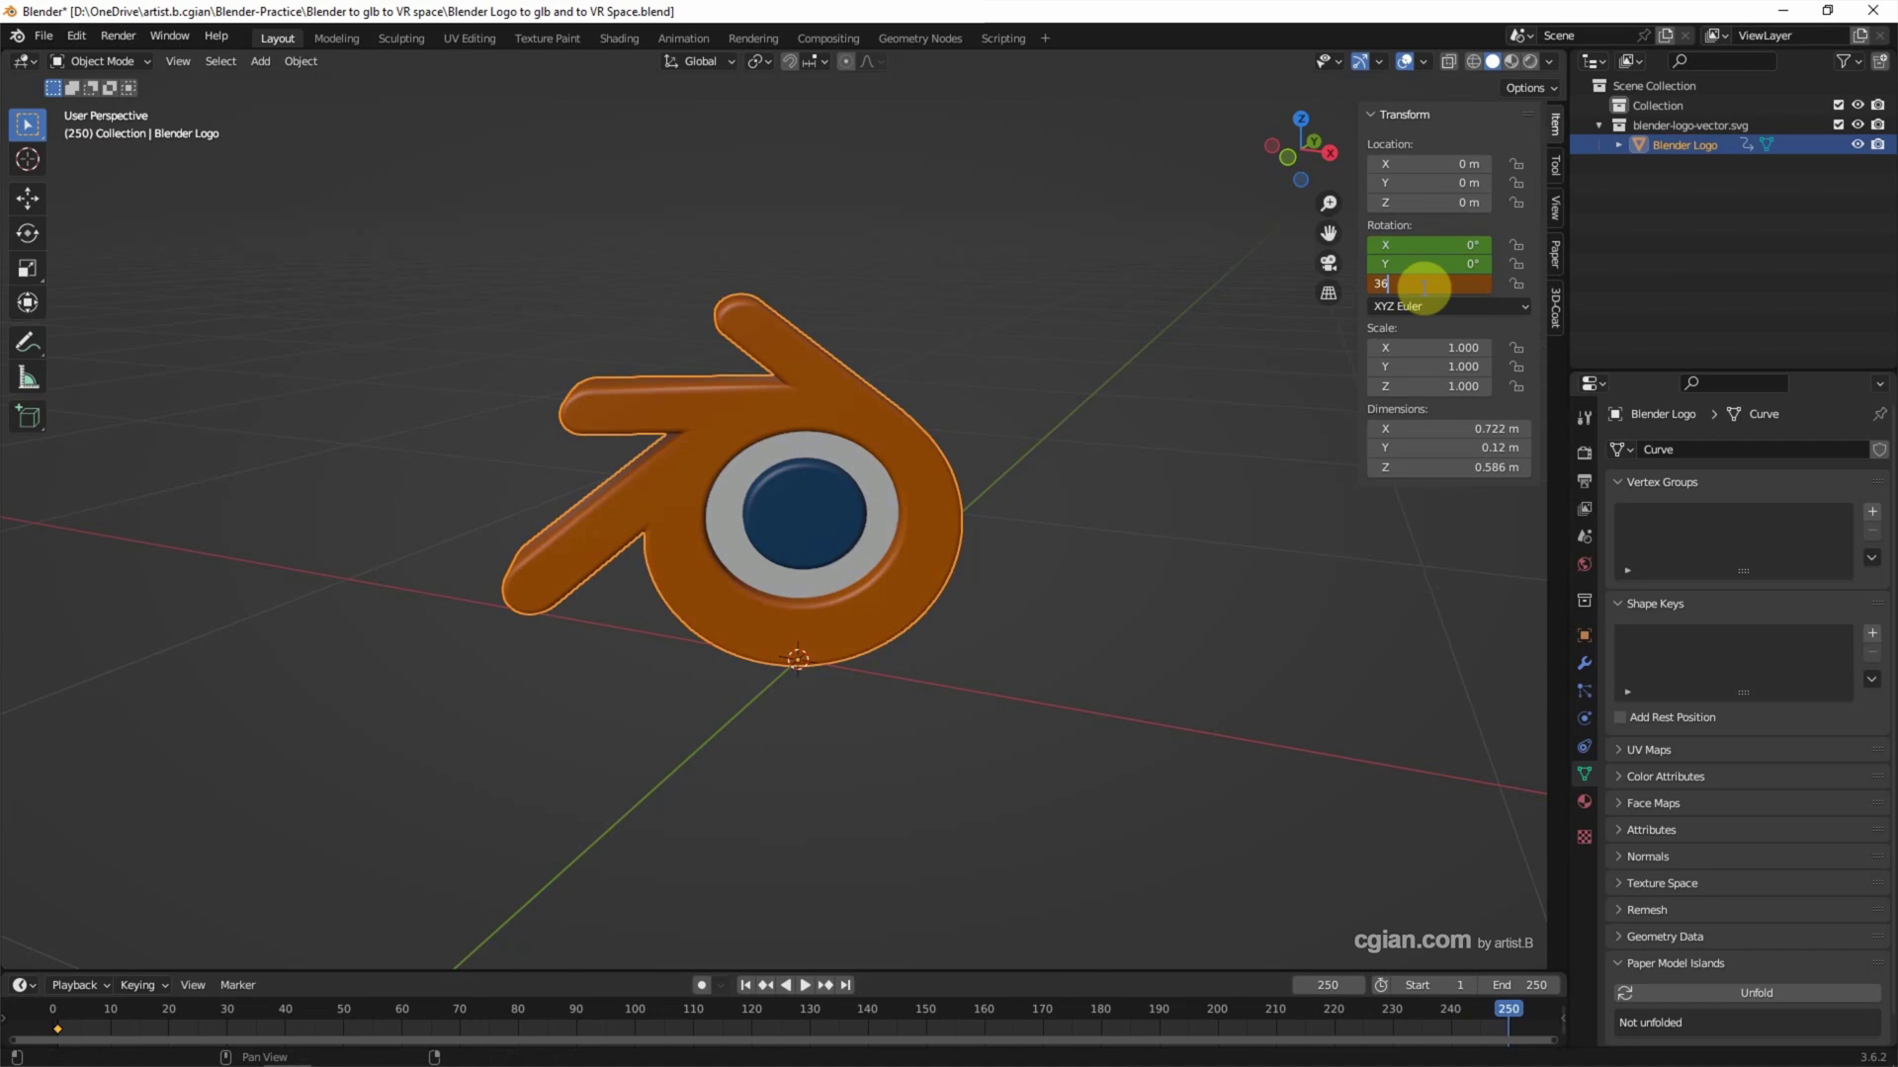
type("0")
key("Return")
right_click(1421, 285)
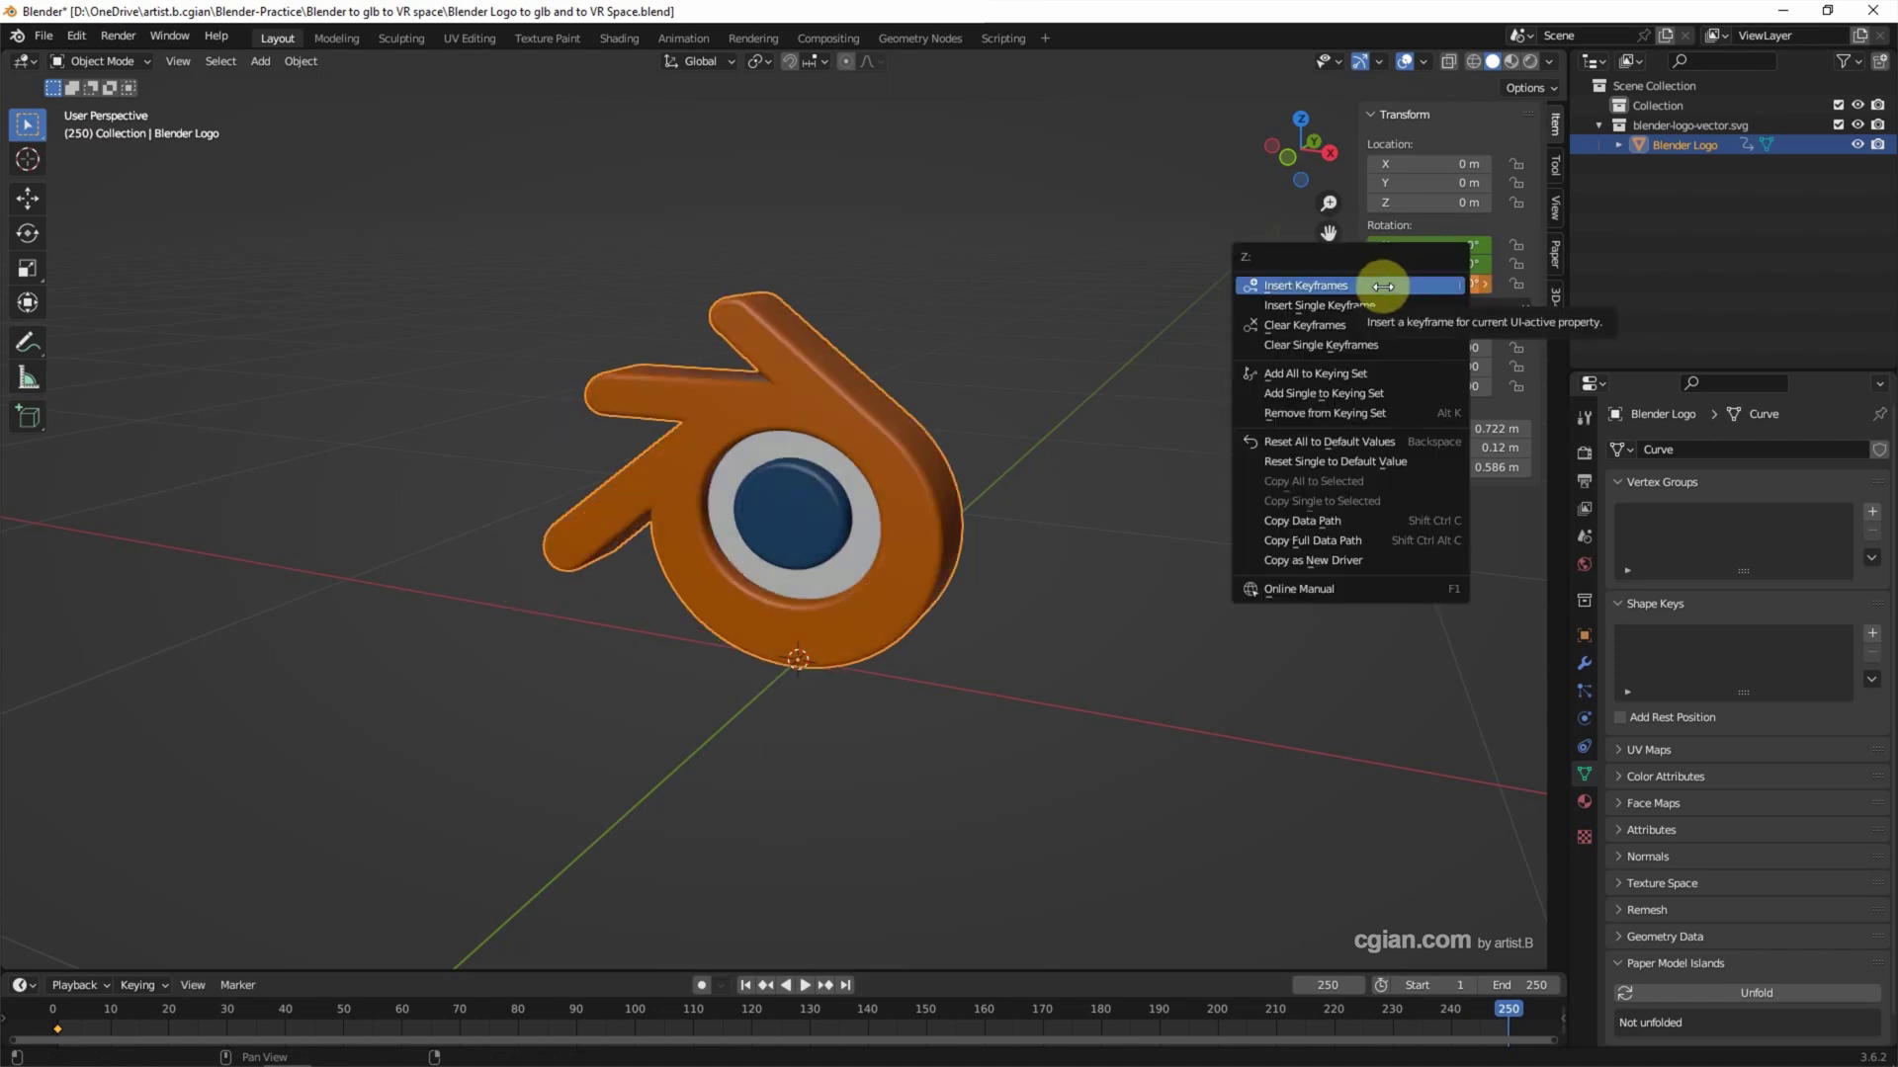
left_click(1381, 285)
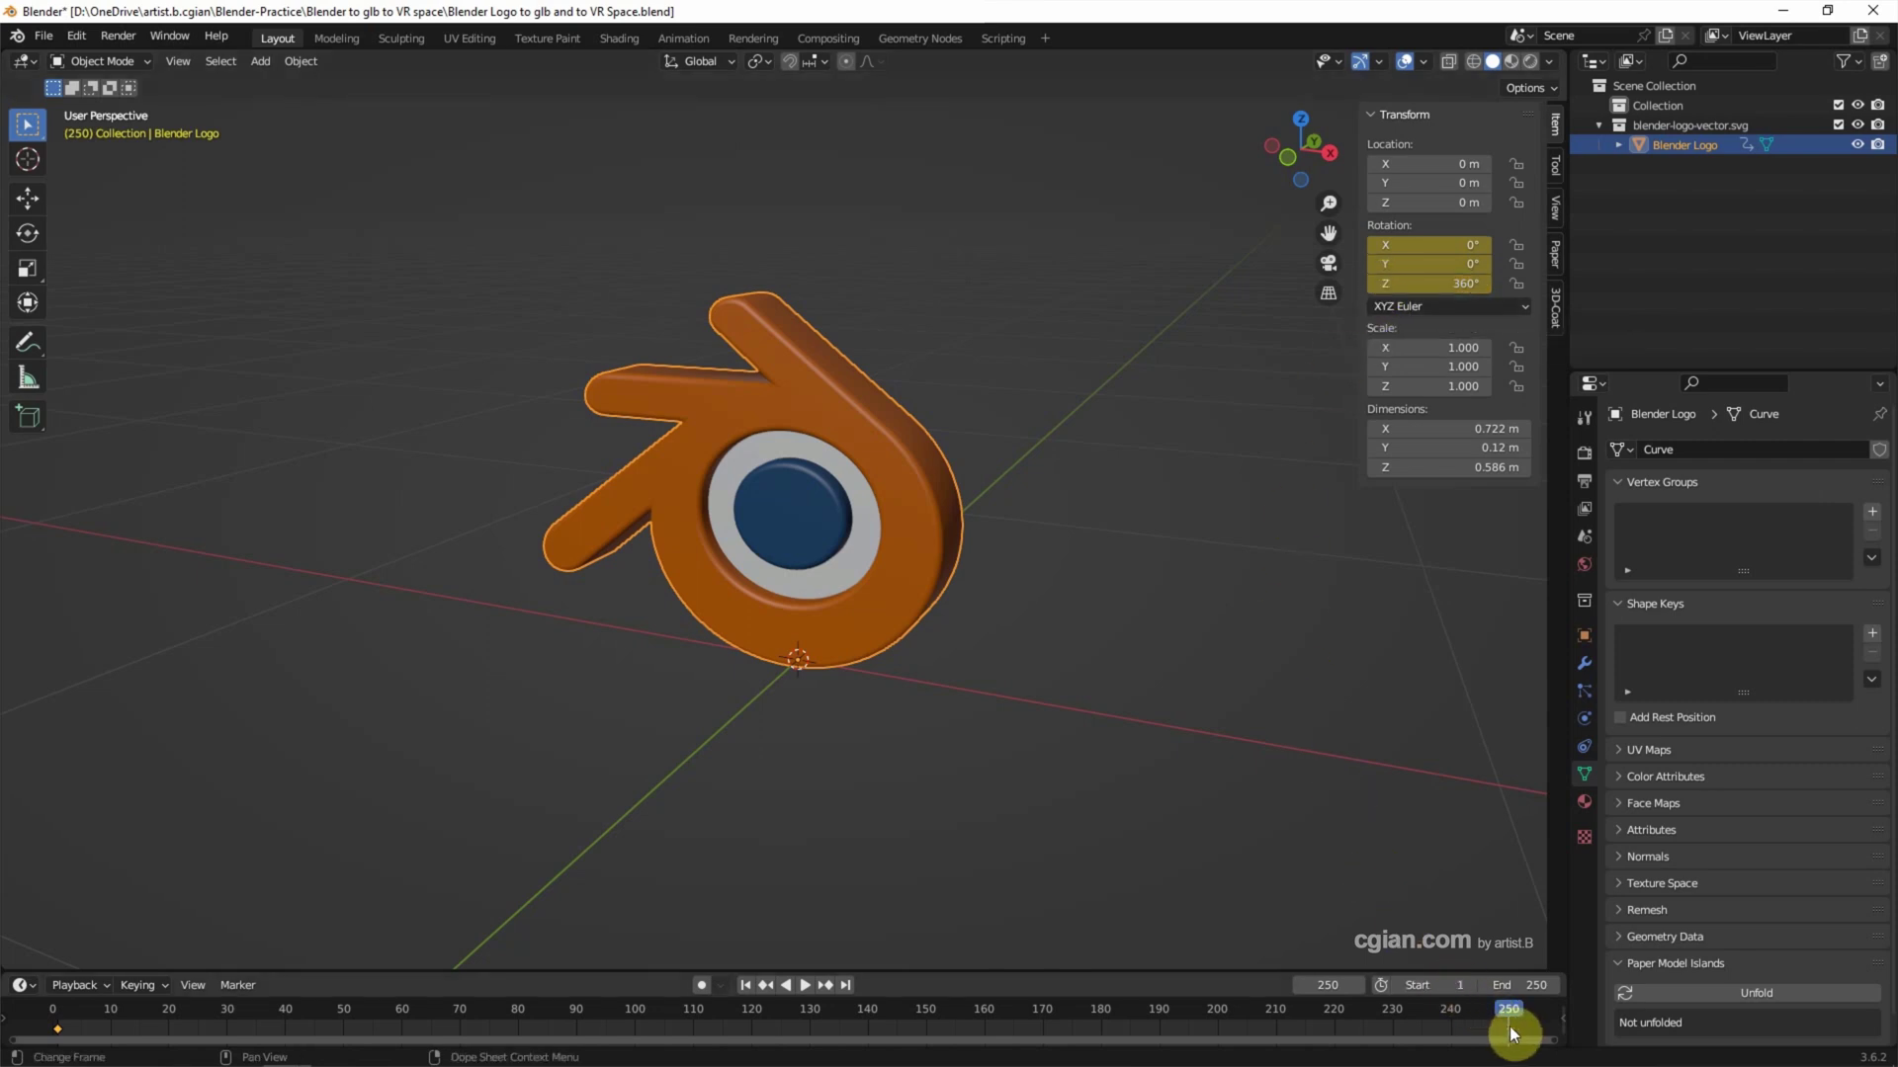
- Set the rotation keyframes to Linear interpolation for a constant-speed spin
right_click(1510, 1025)
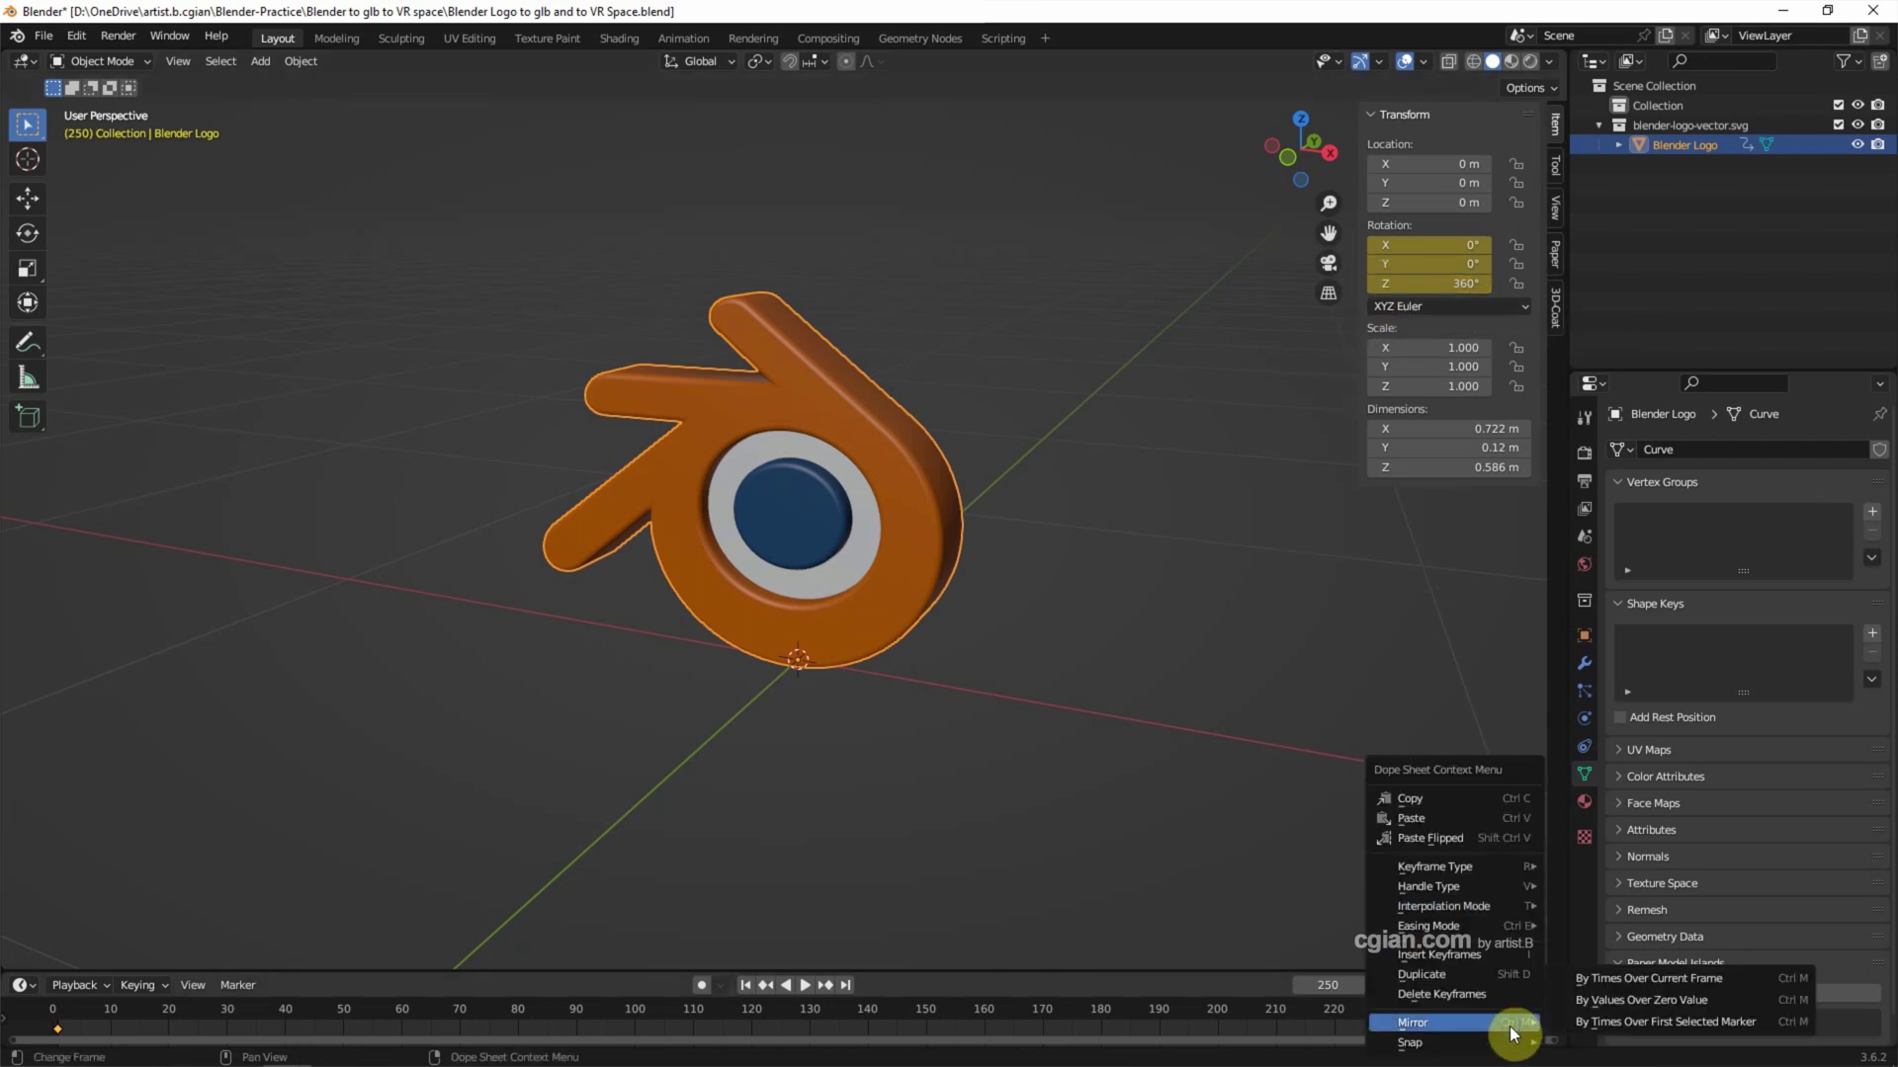
mouse_move(1443, 906)
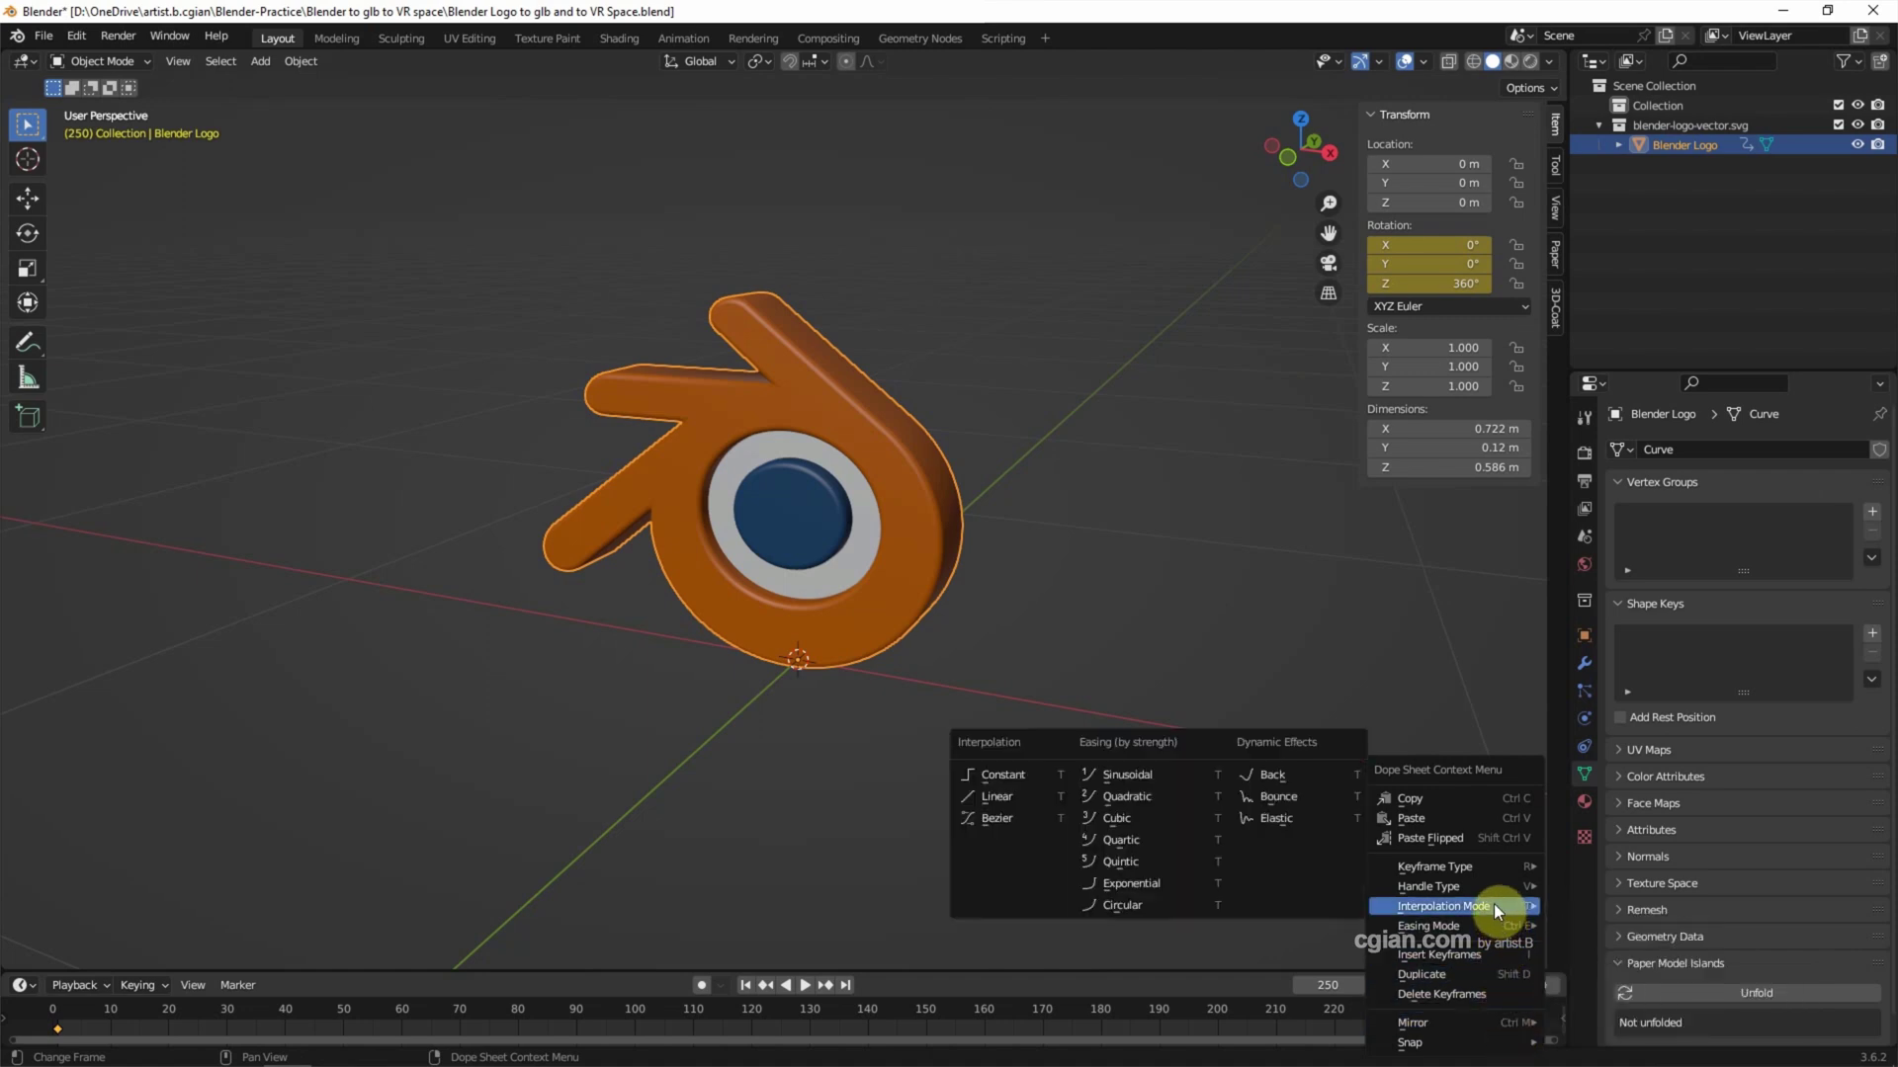
left_click(1018, 799)
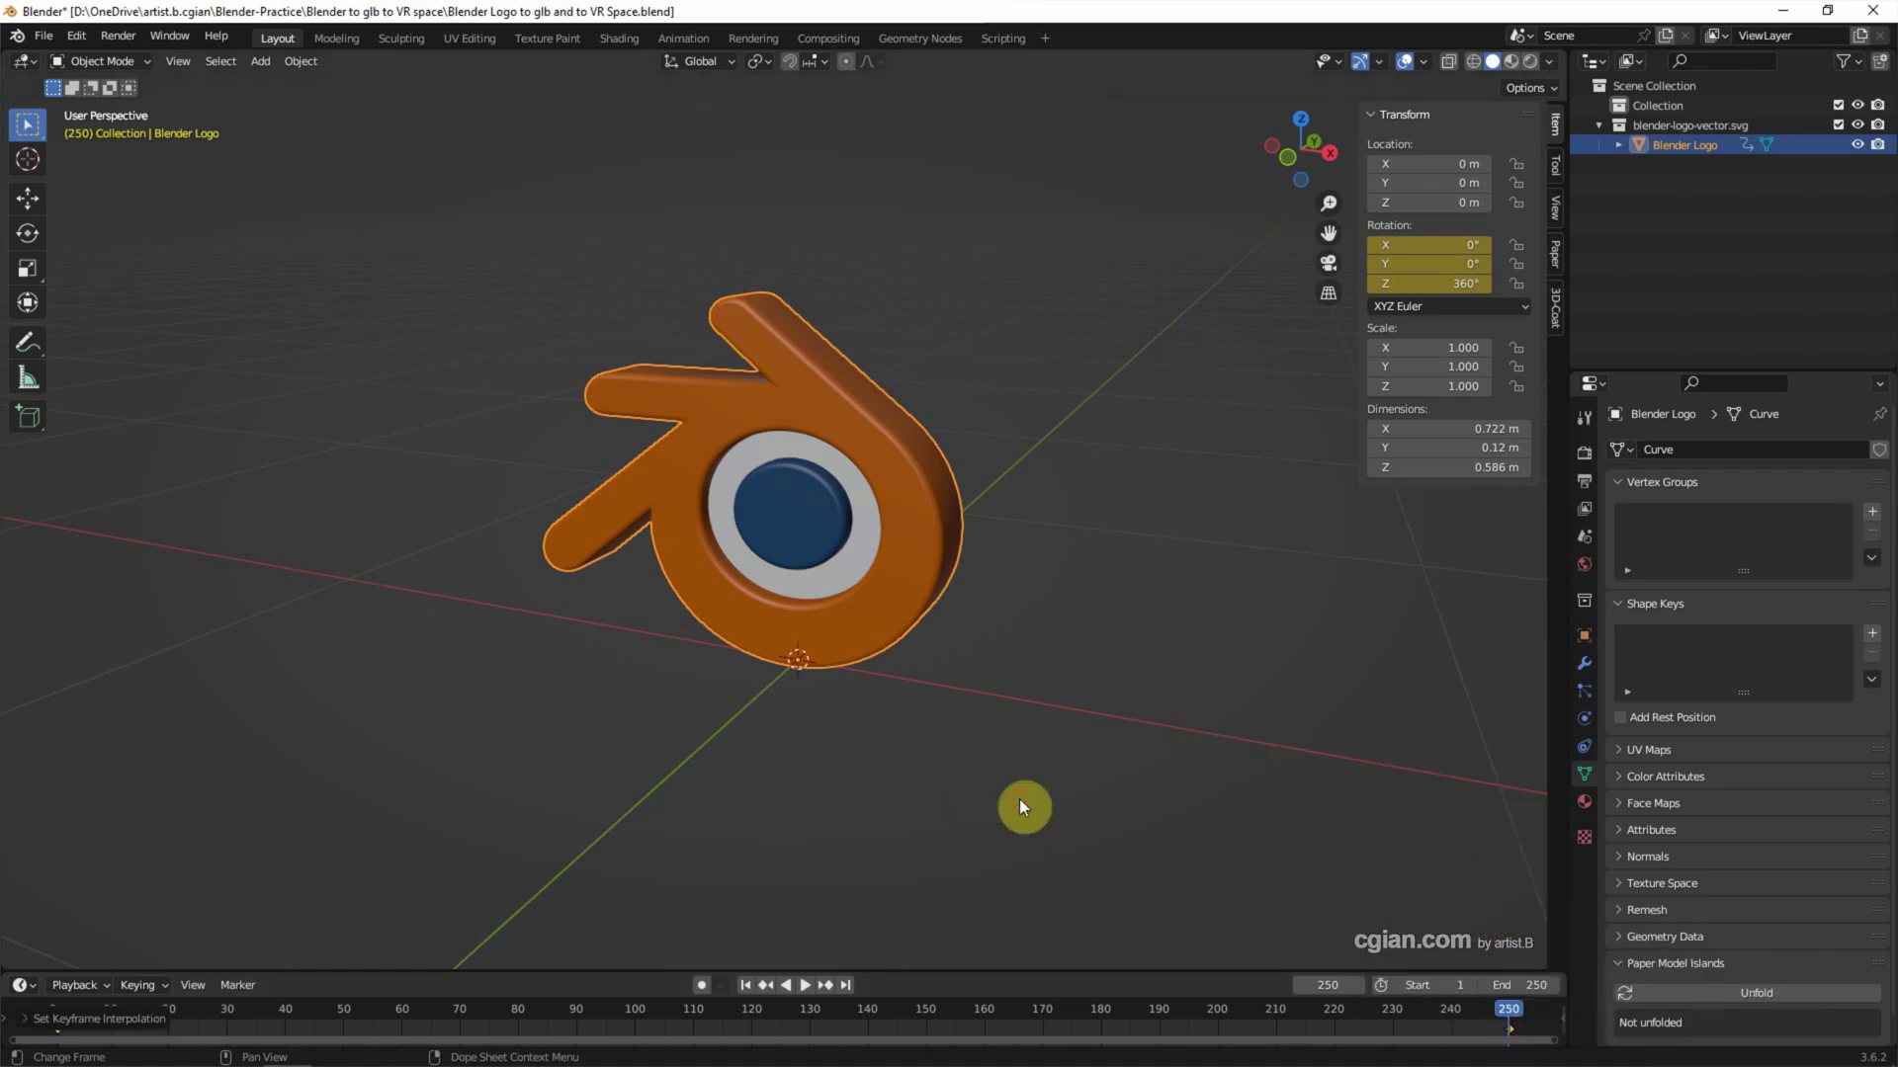
left_click(748, 986)
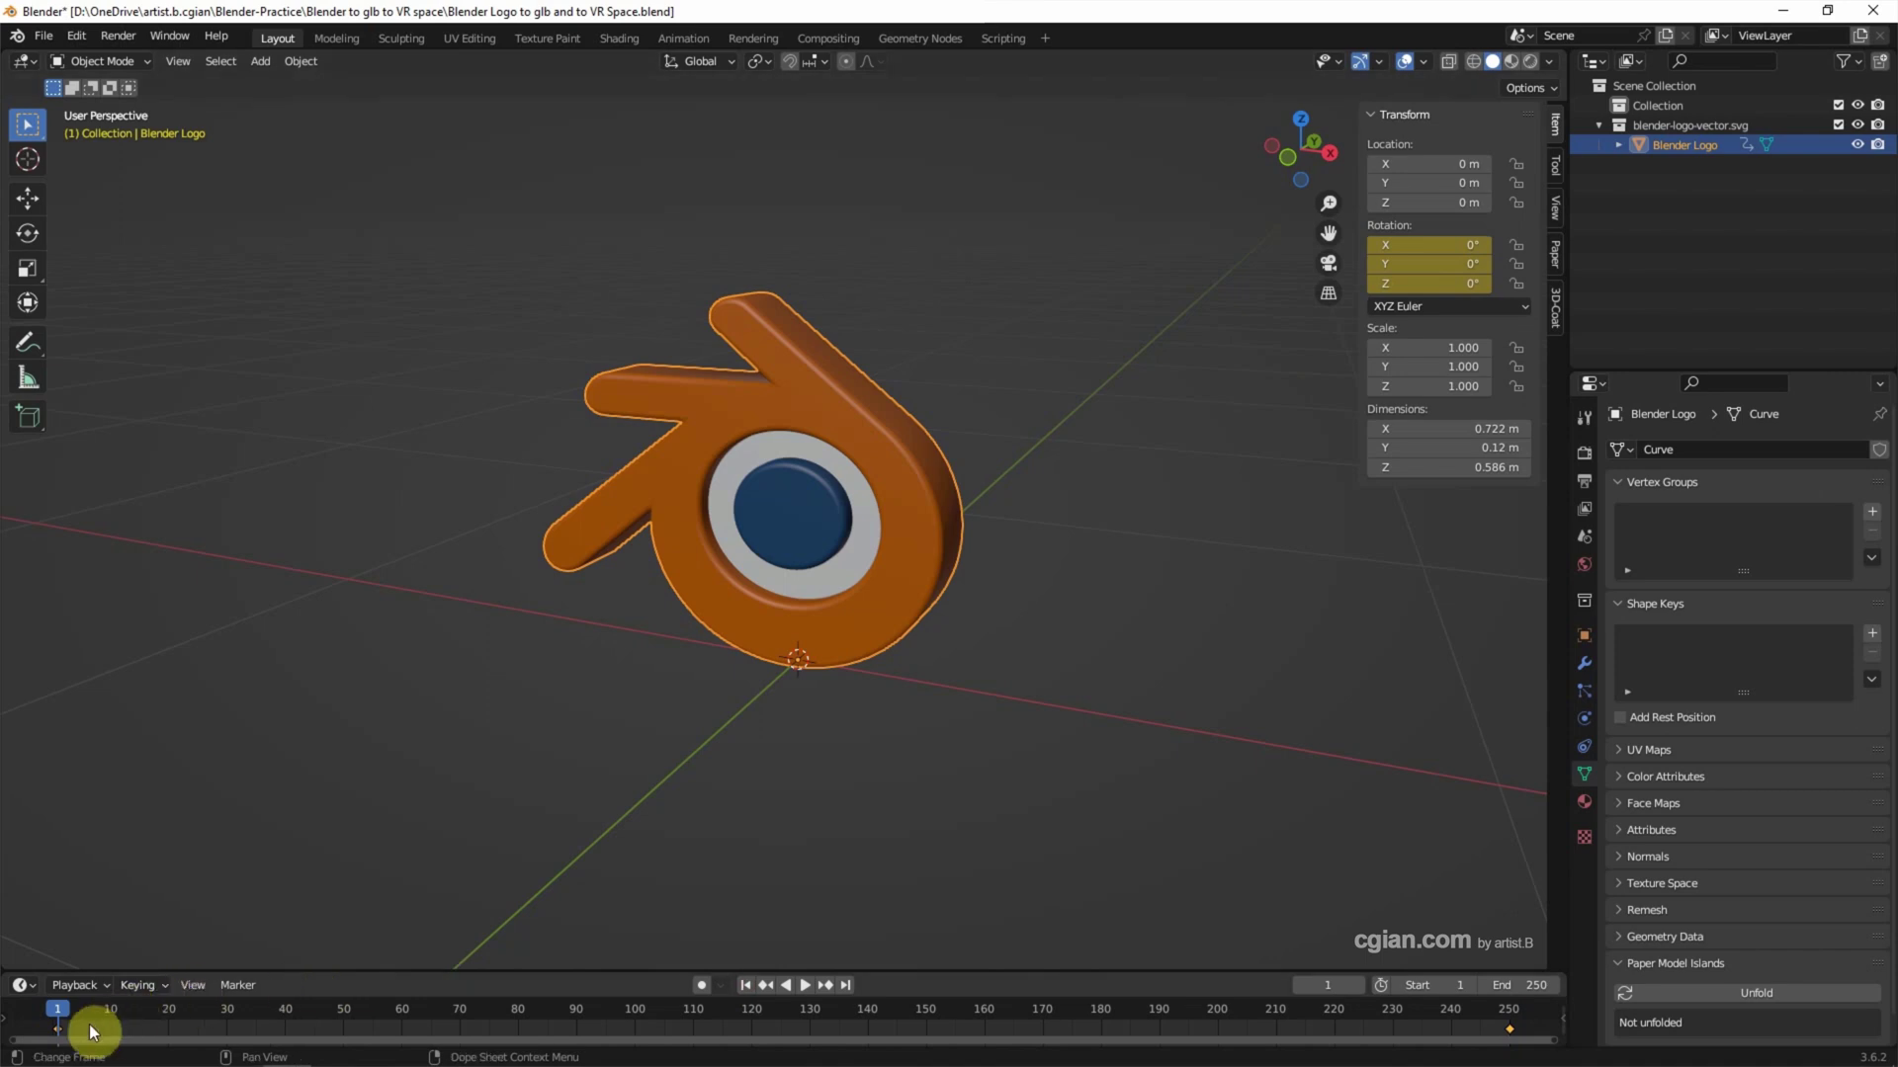
right_click(57, 1032)
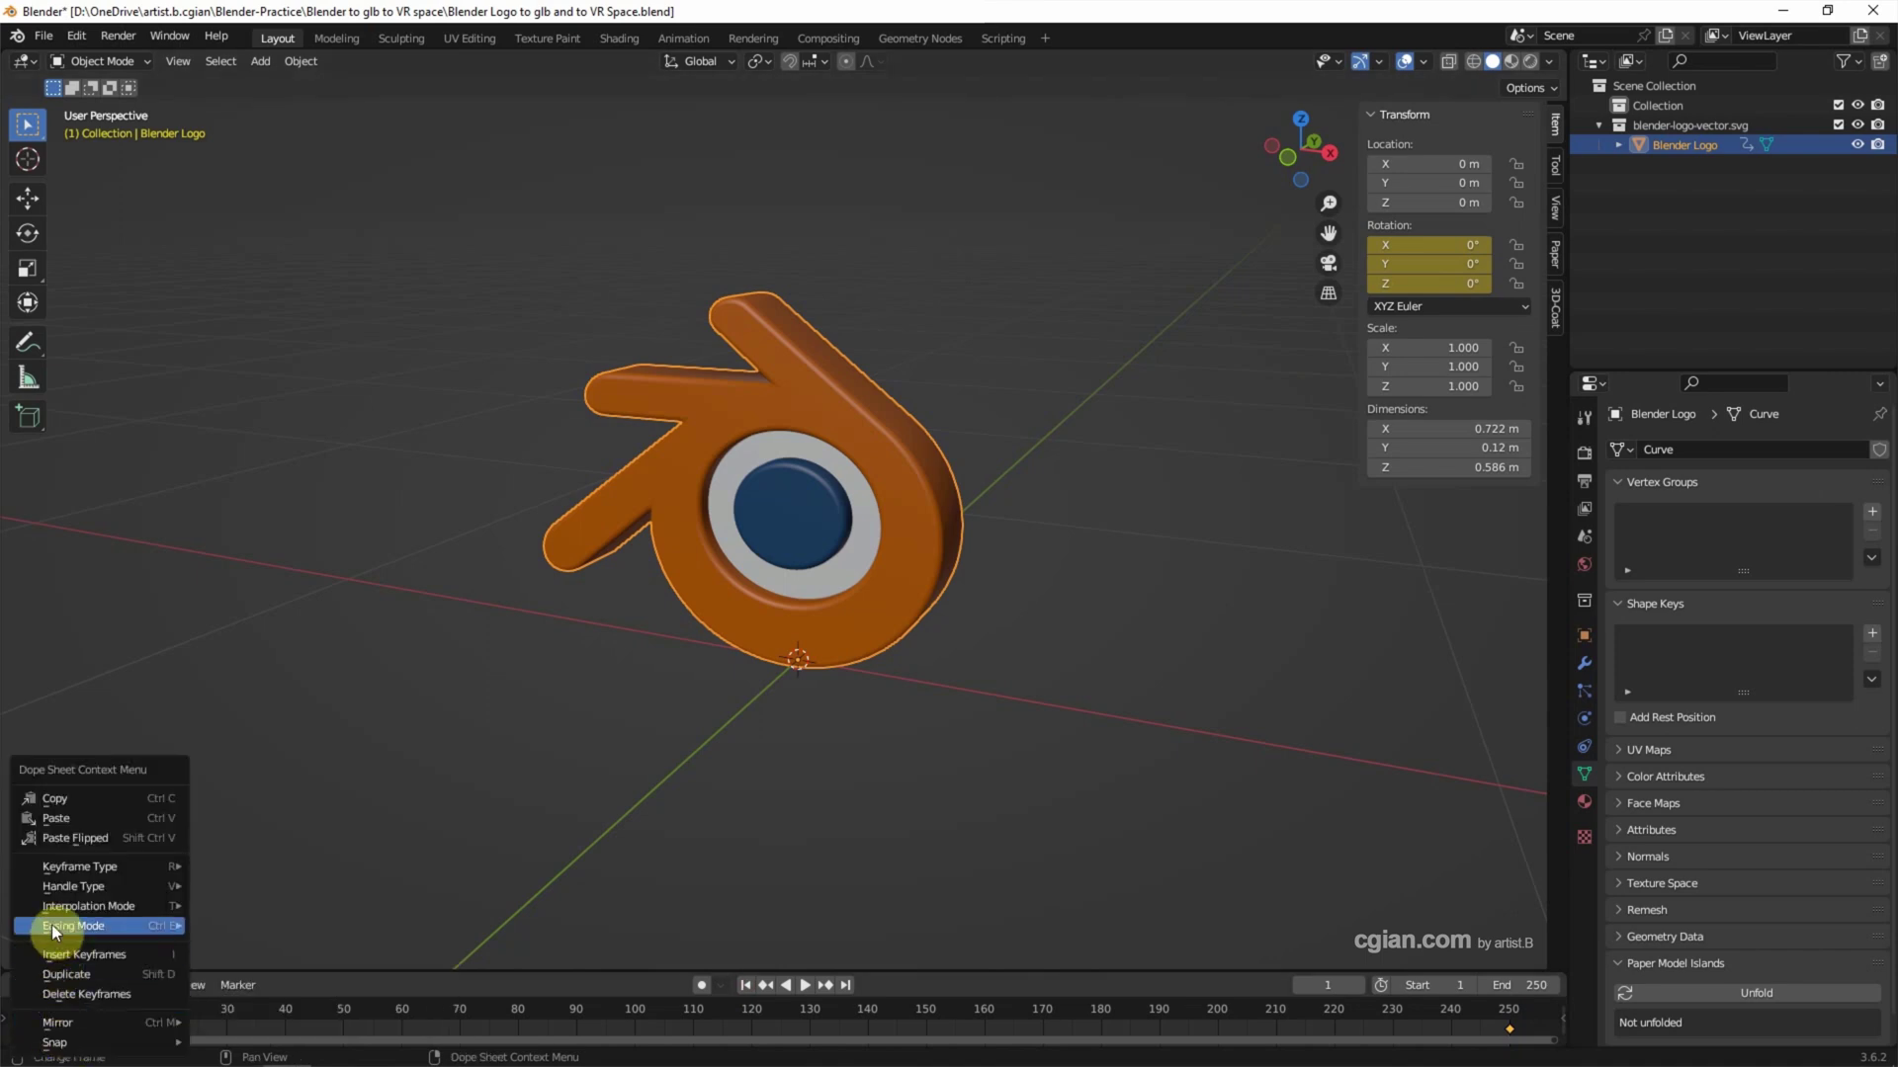
mouse_move(88, 906)
left_click(250, 799)
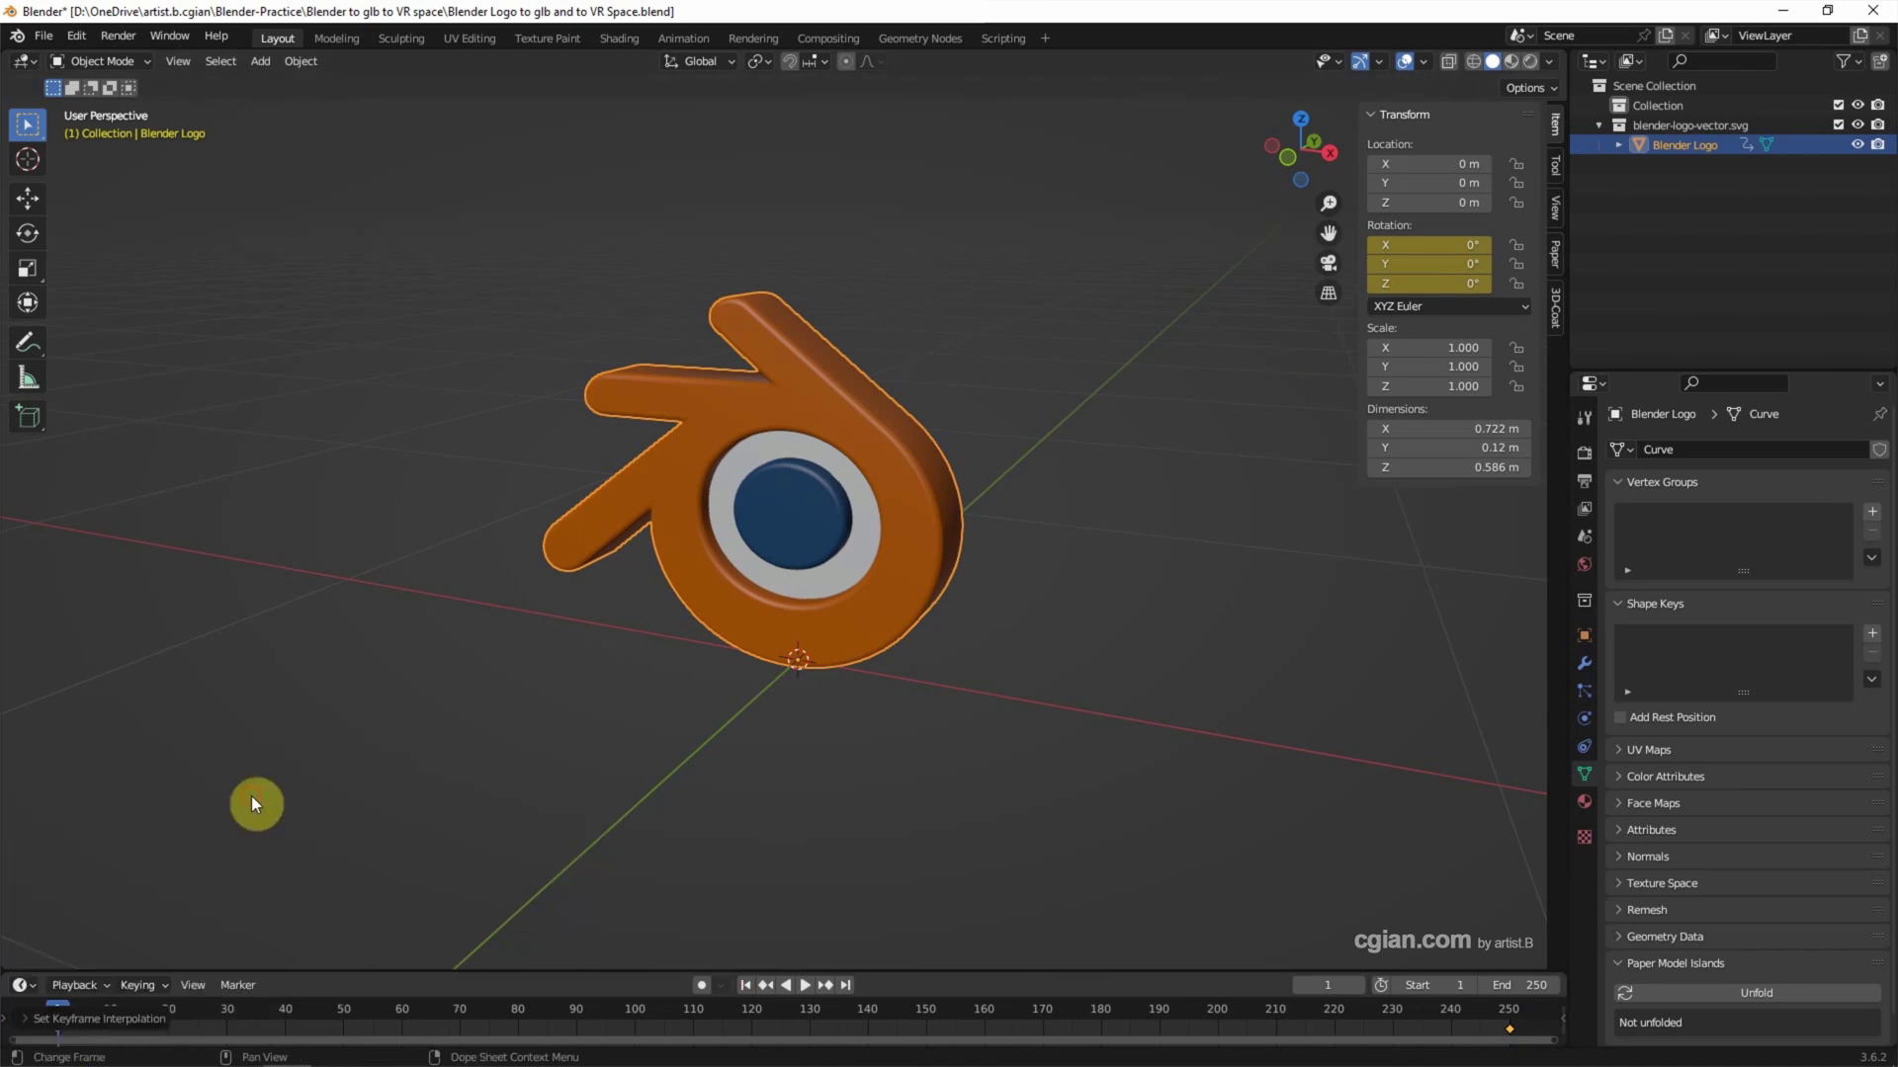
left_click(743, 988)
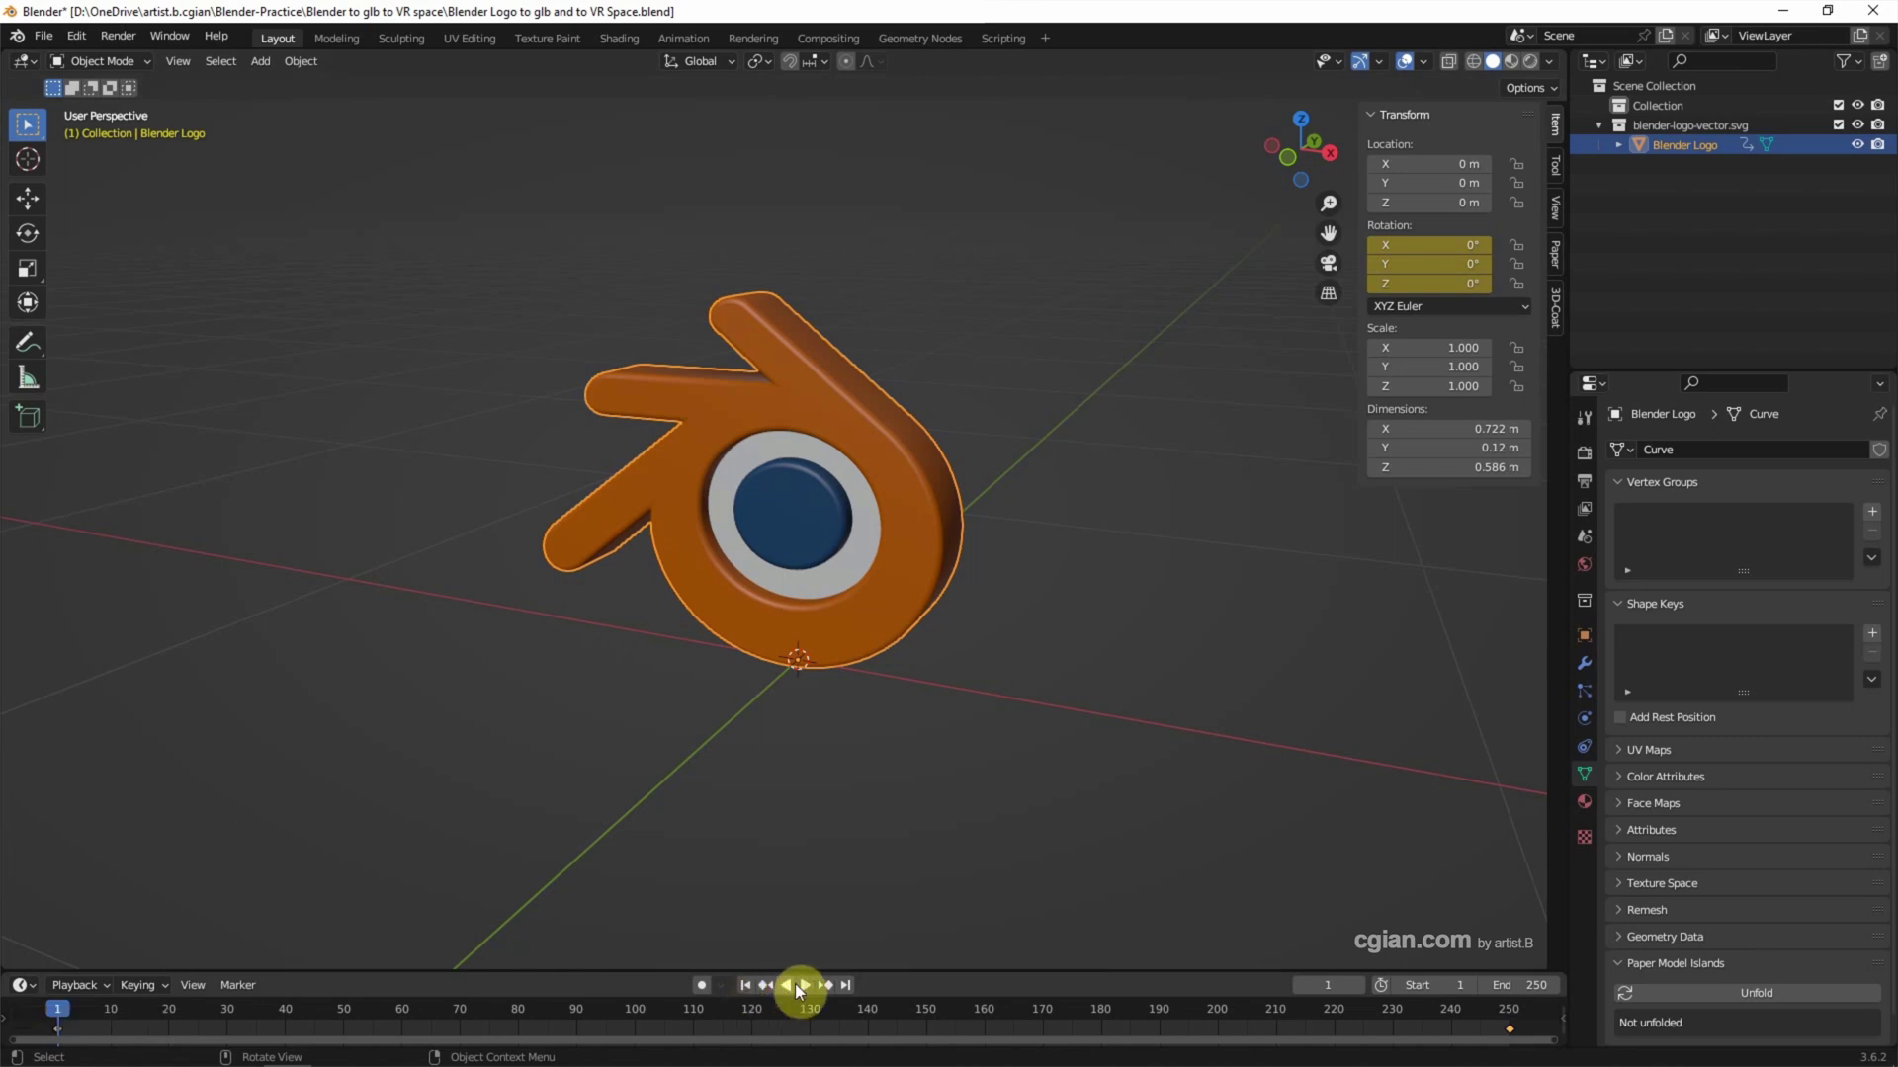
left_click(805, 991)
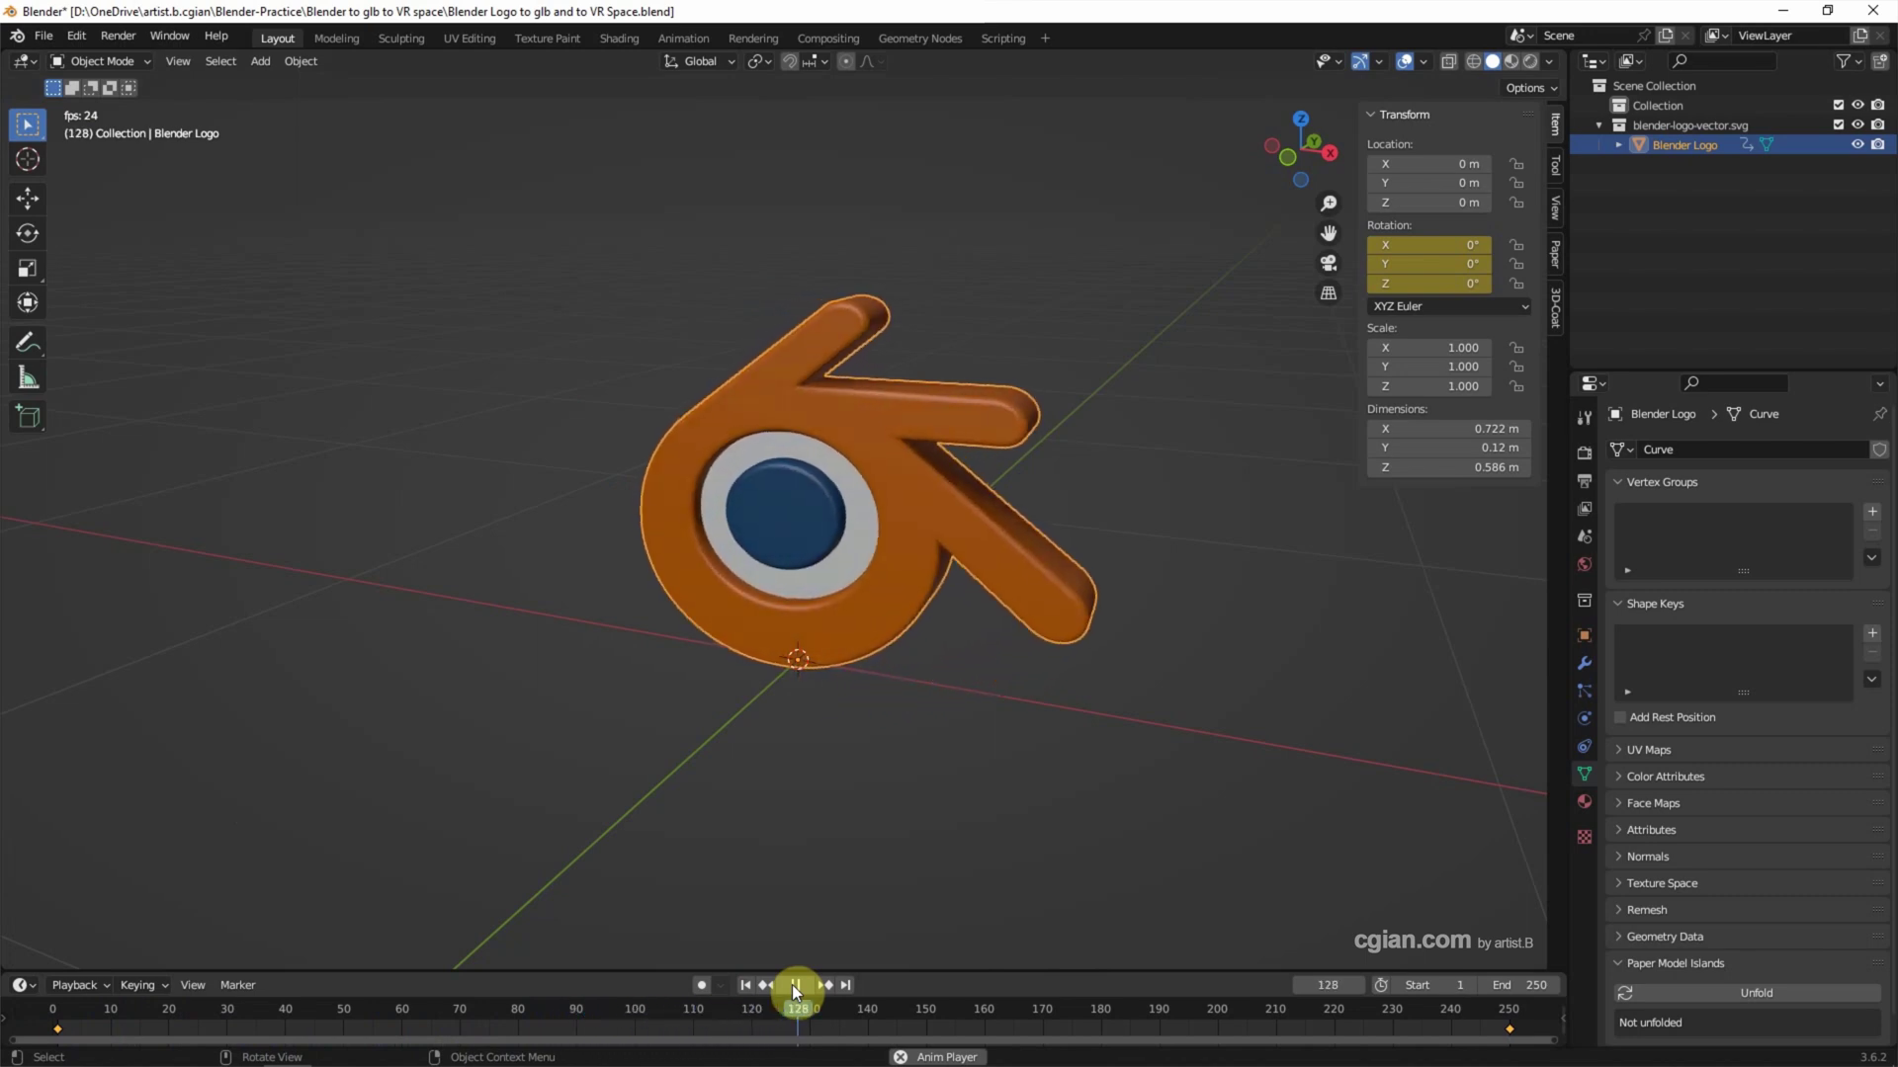
left_click(791, 984)
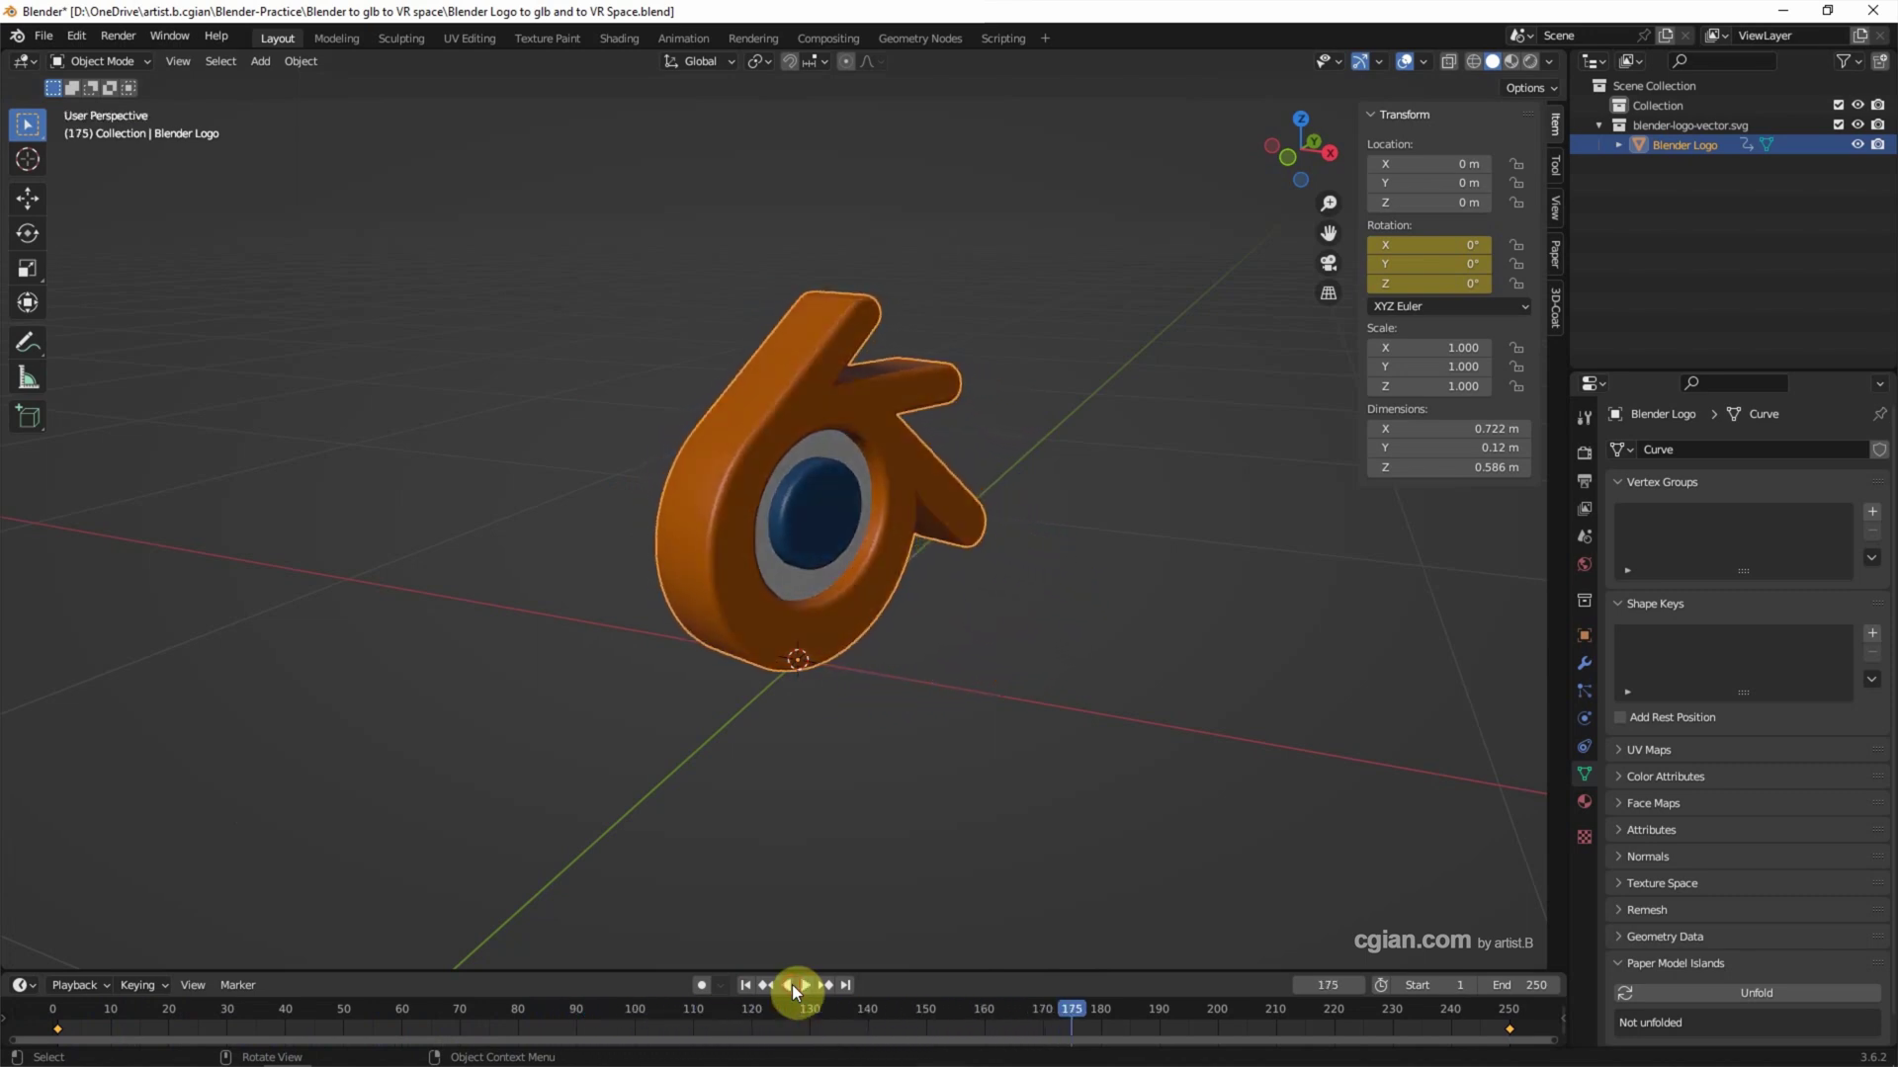
left_click(746, 984)
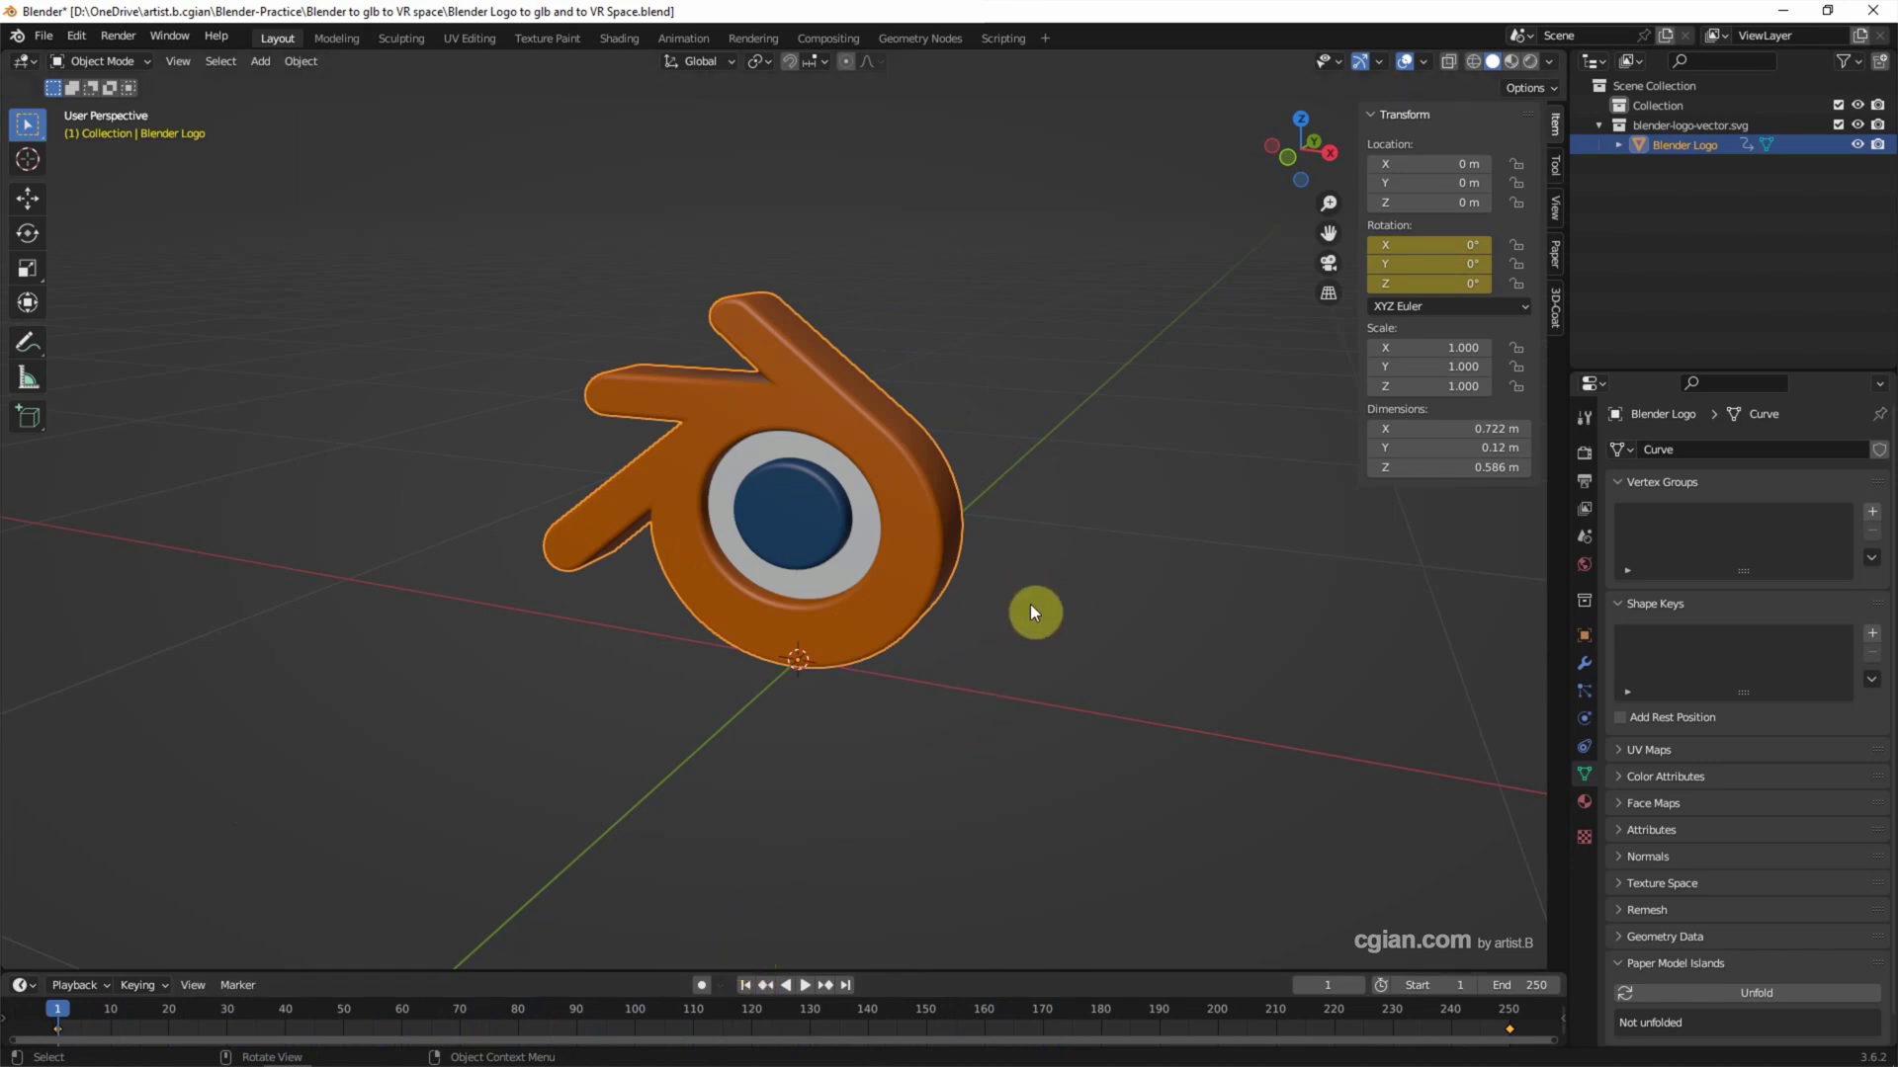
- Insert location keyframes for the logo at frames 1, 250 and 125
right_click(1421, 162)
left_click(1417, 161)
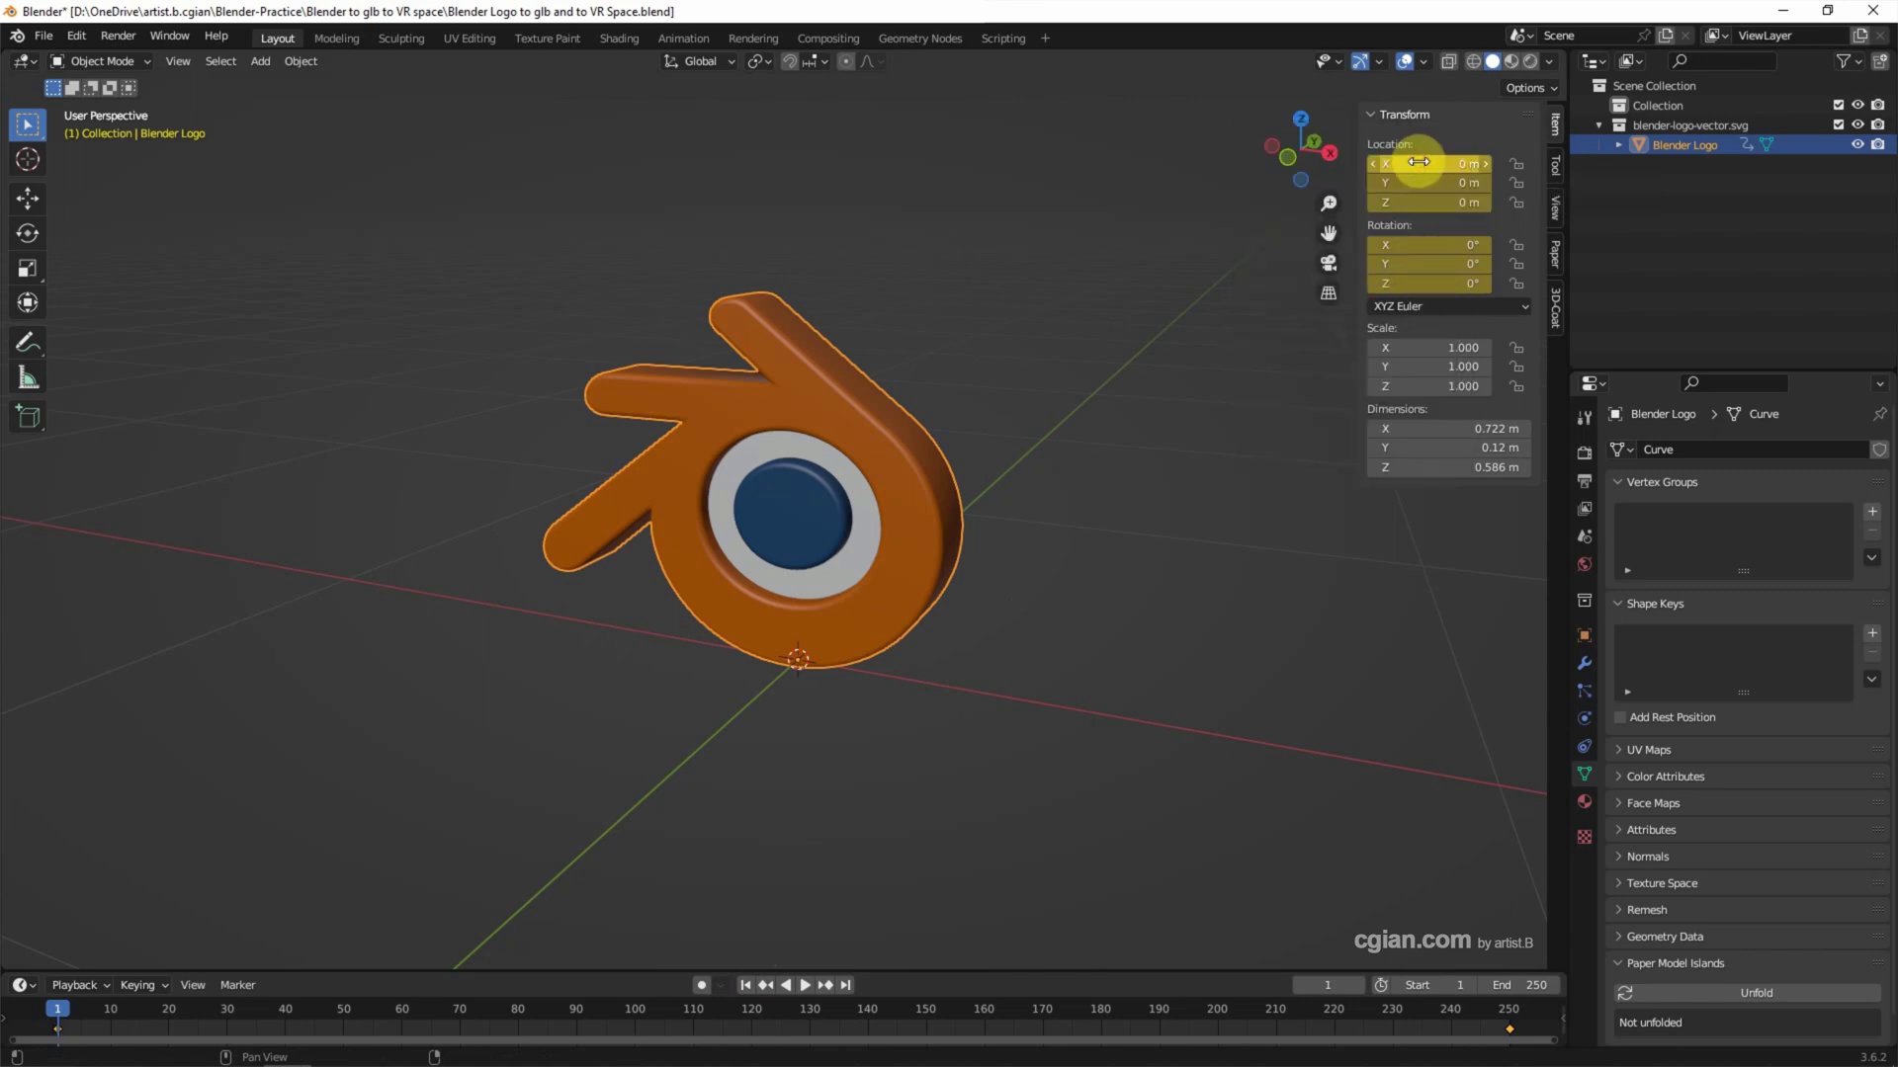
left_click(845, 984)
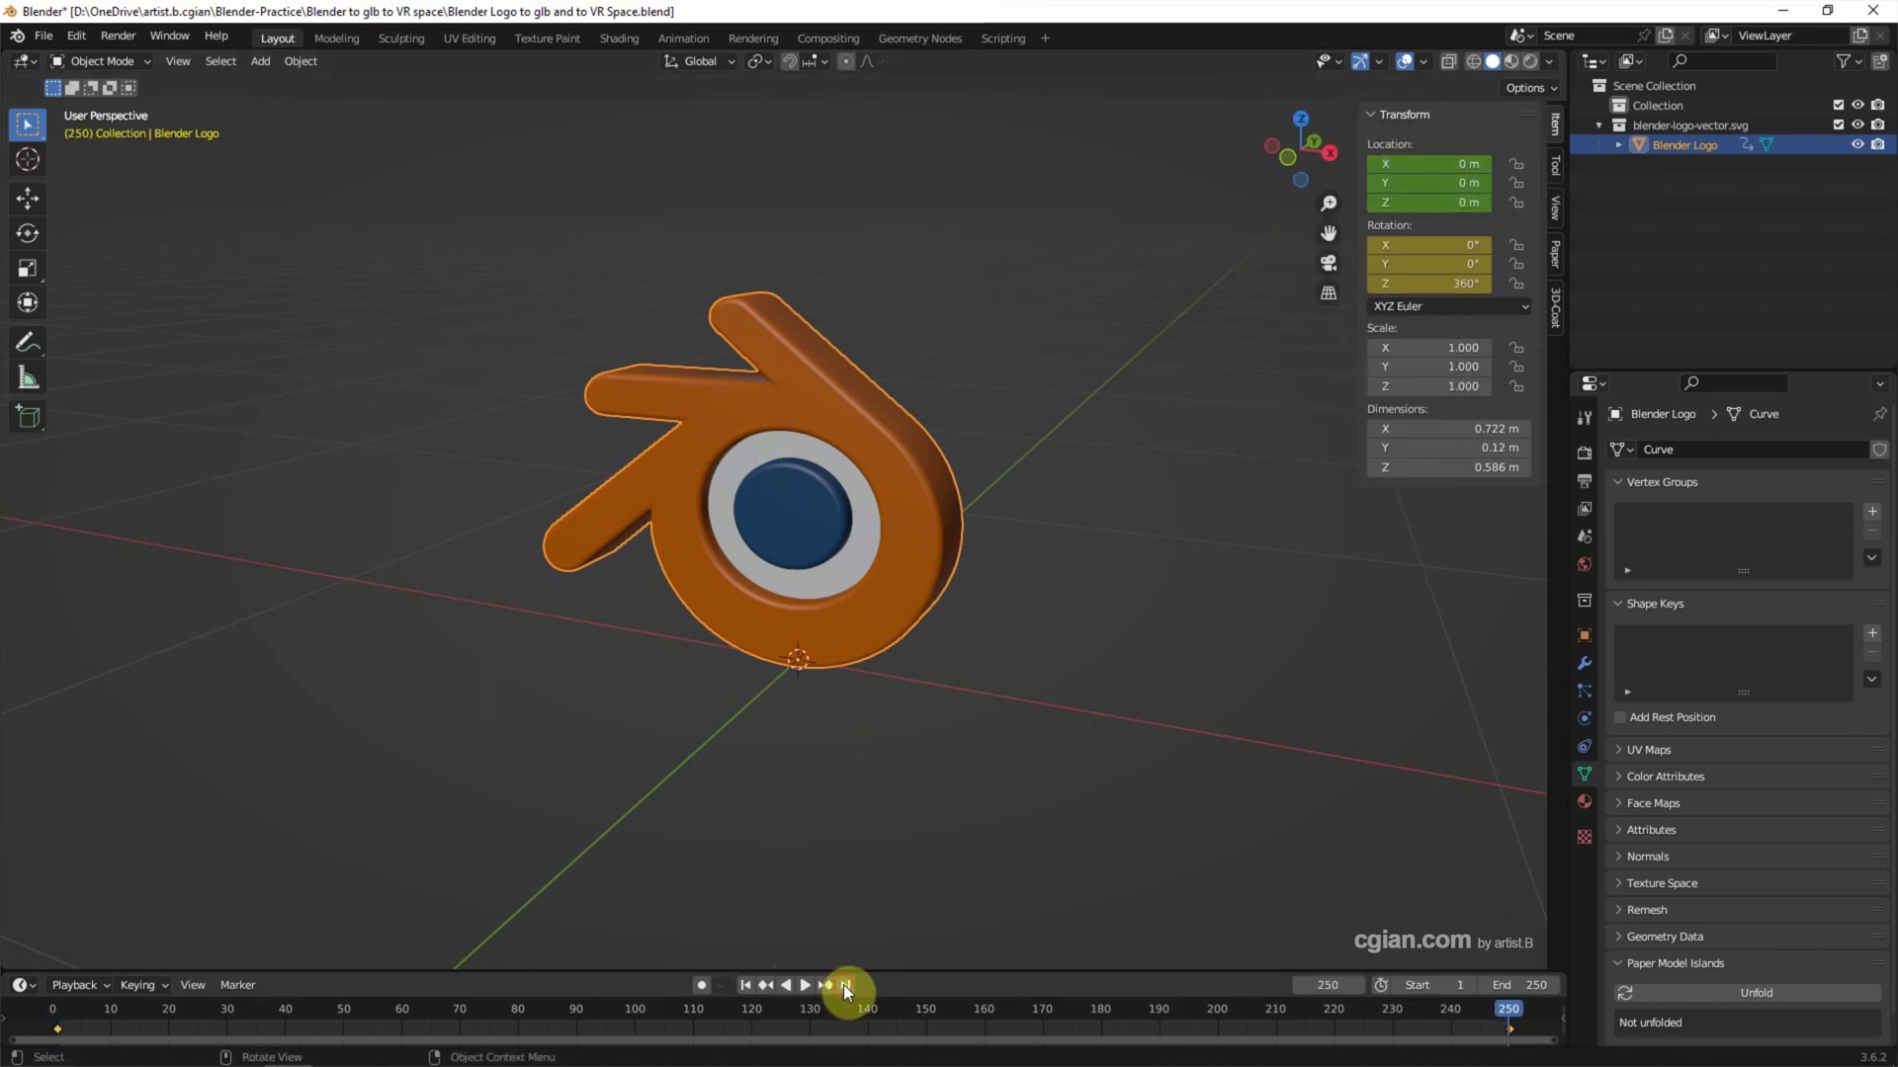
right_click(1393, 180)
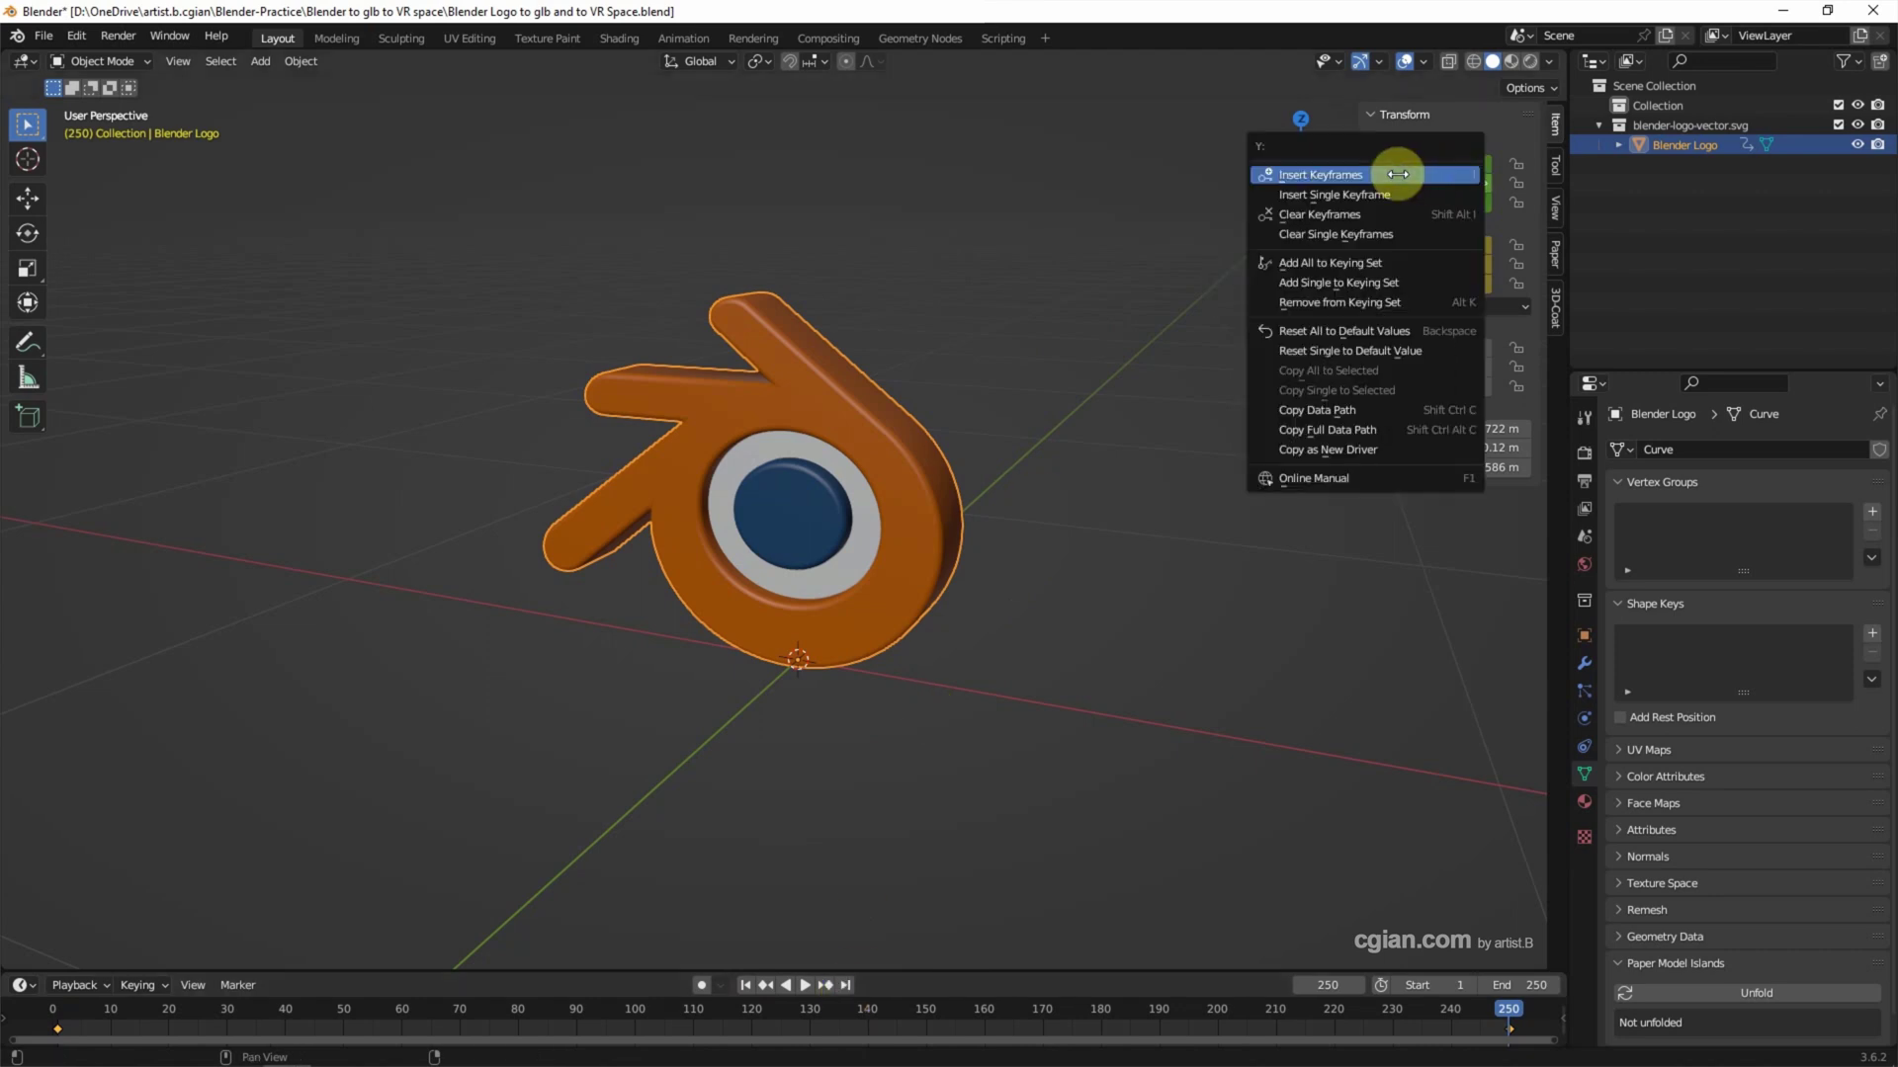
left_click(1428, 166)
left_click(804, 984)
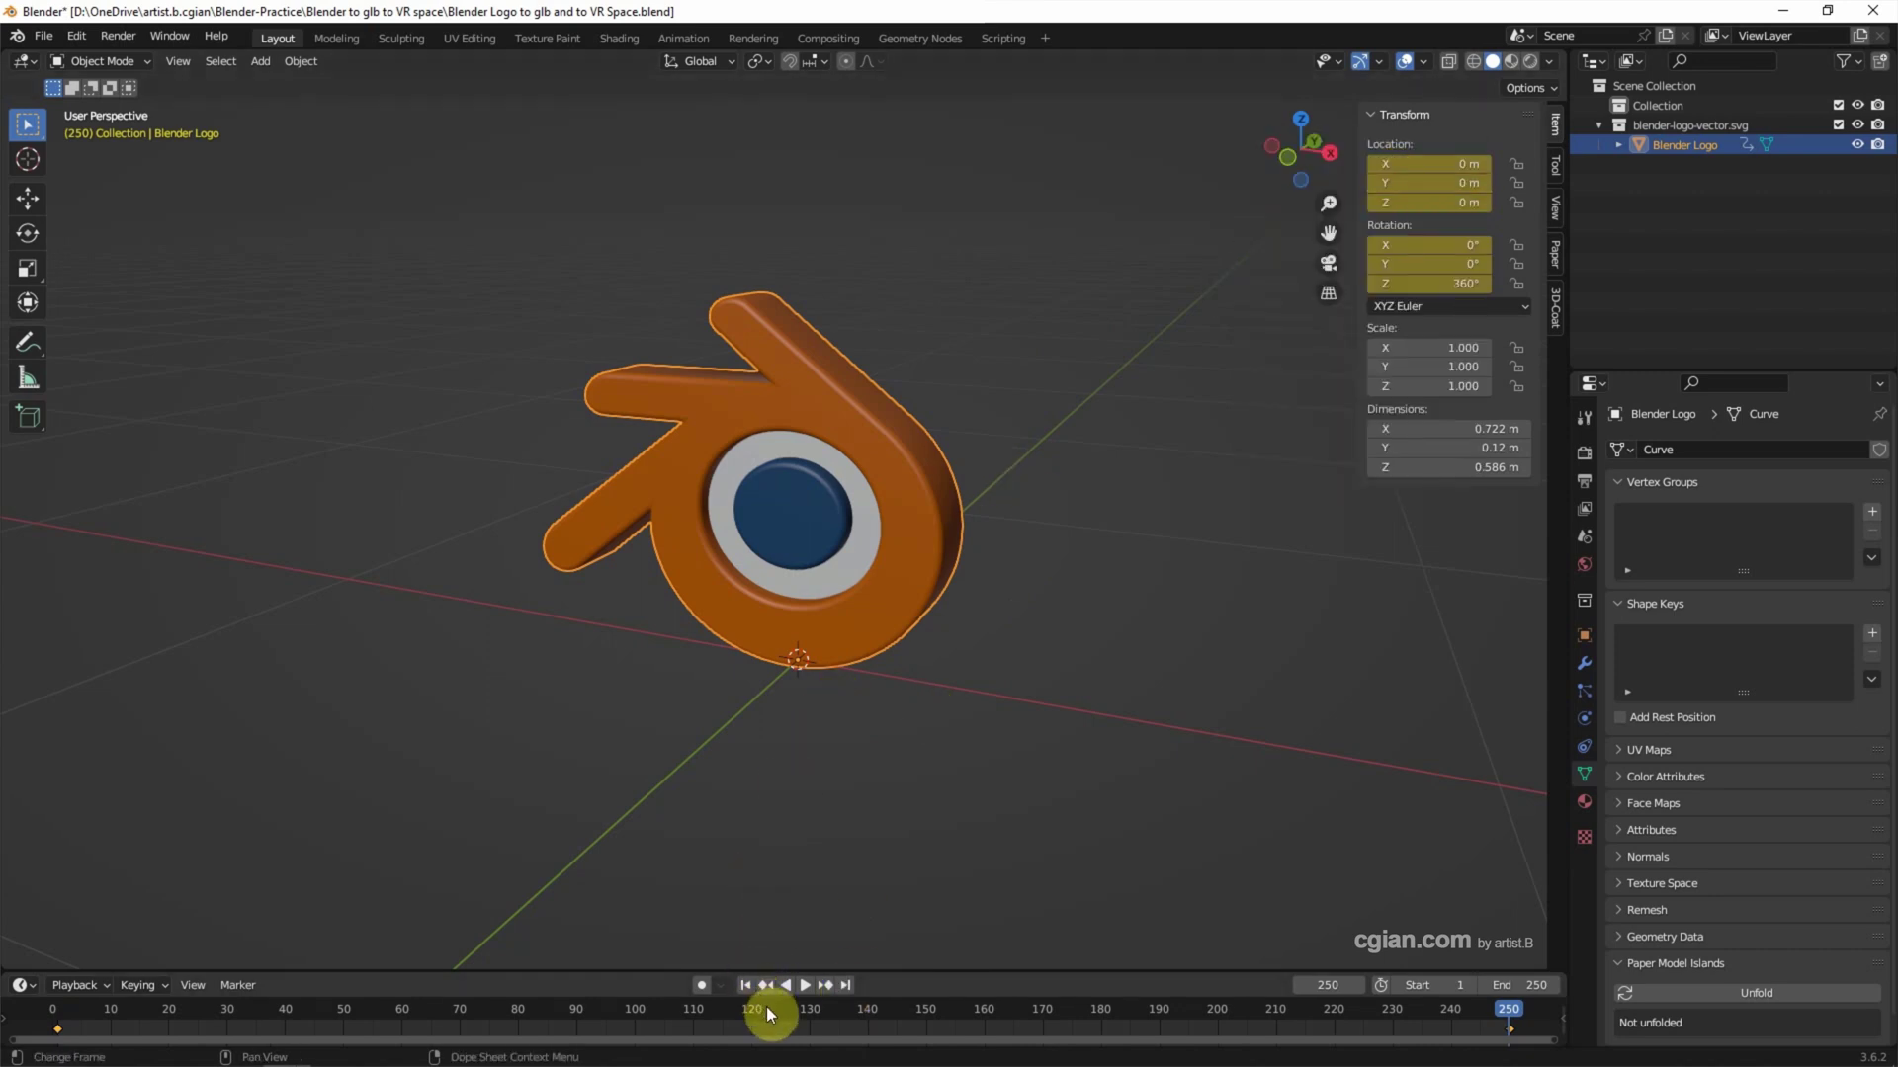
left_click(796, 985)
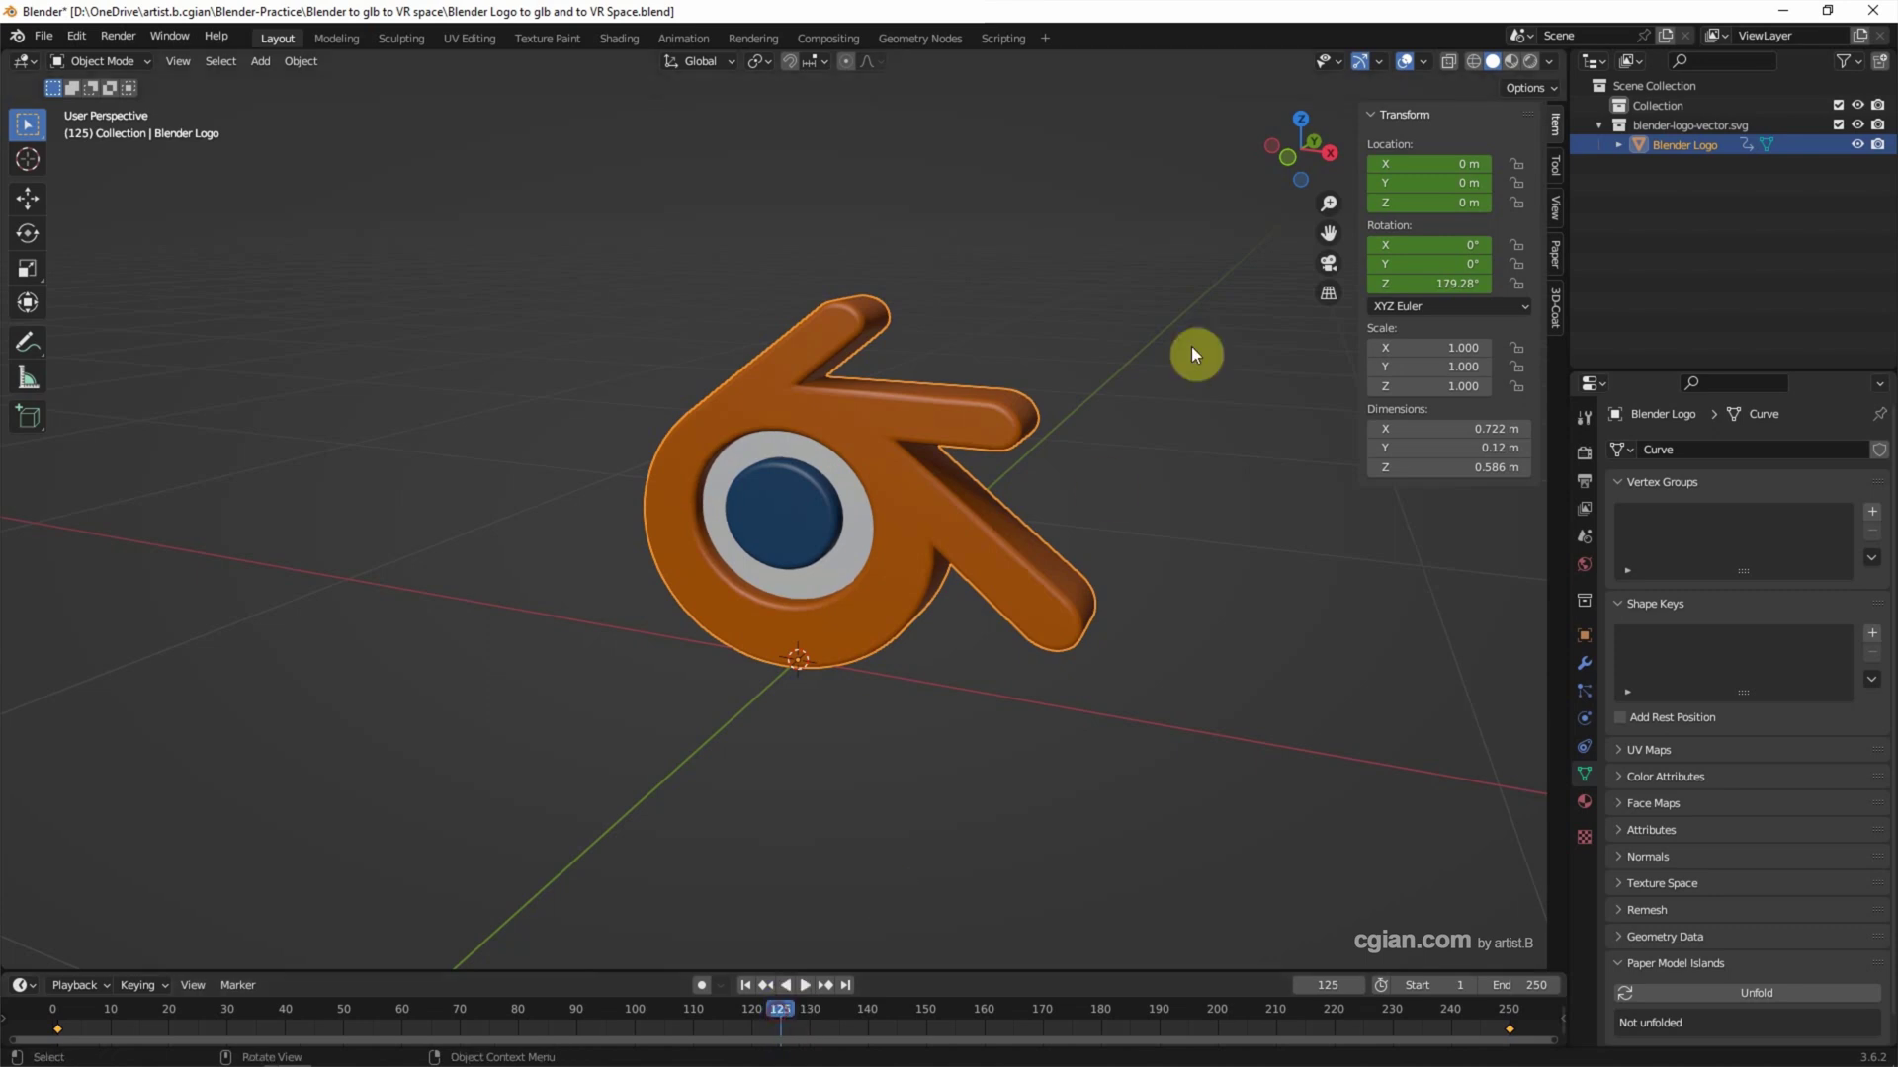
right_click(1411, 193)
left_click(1334, 194)
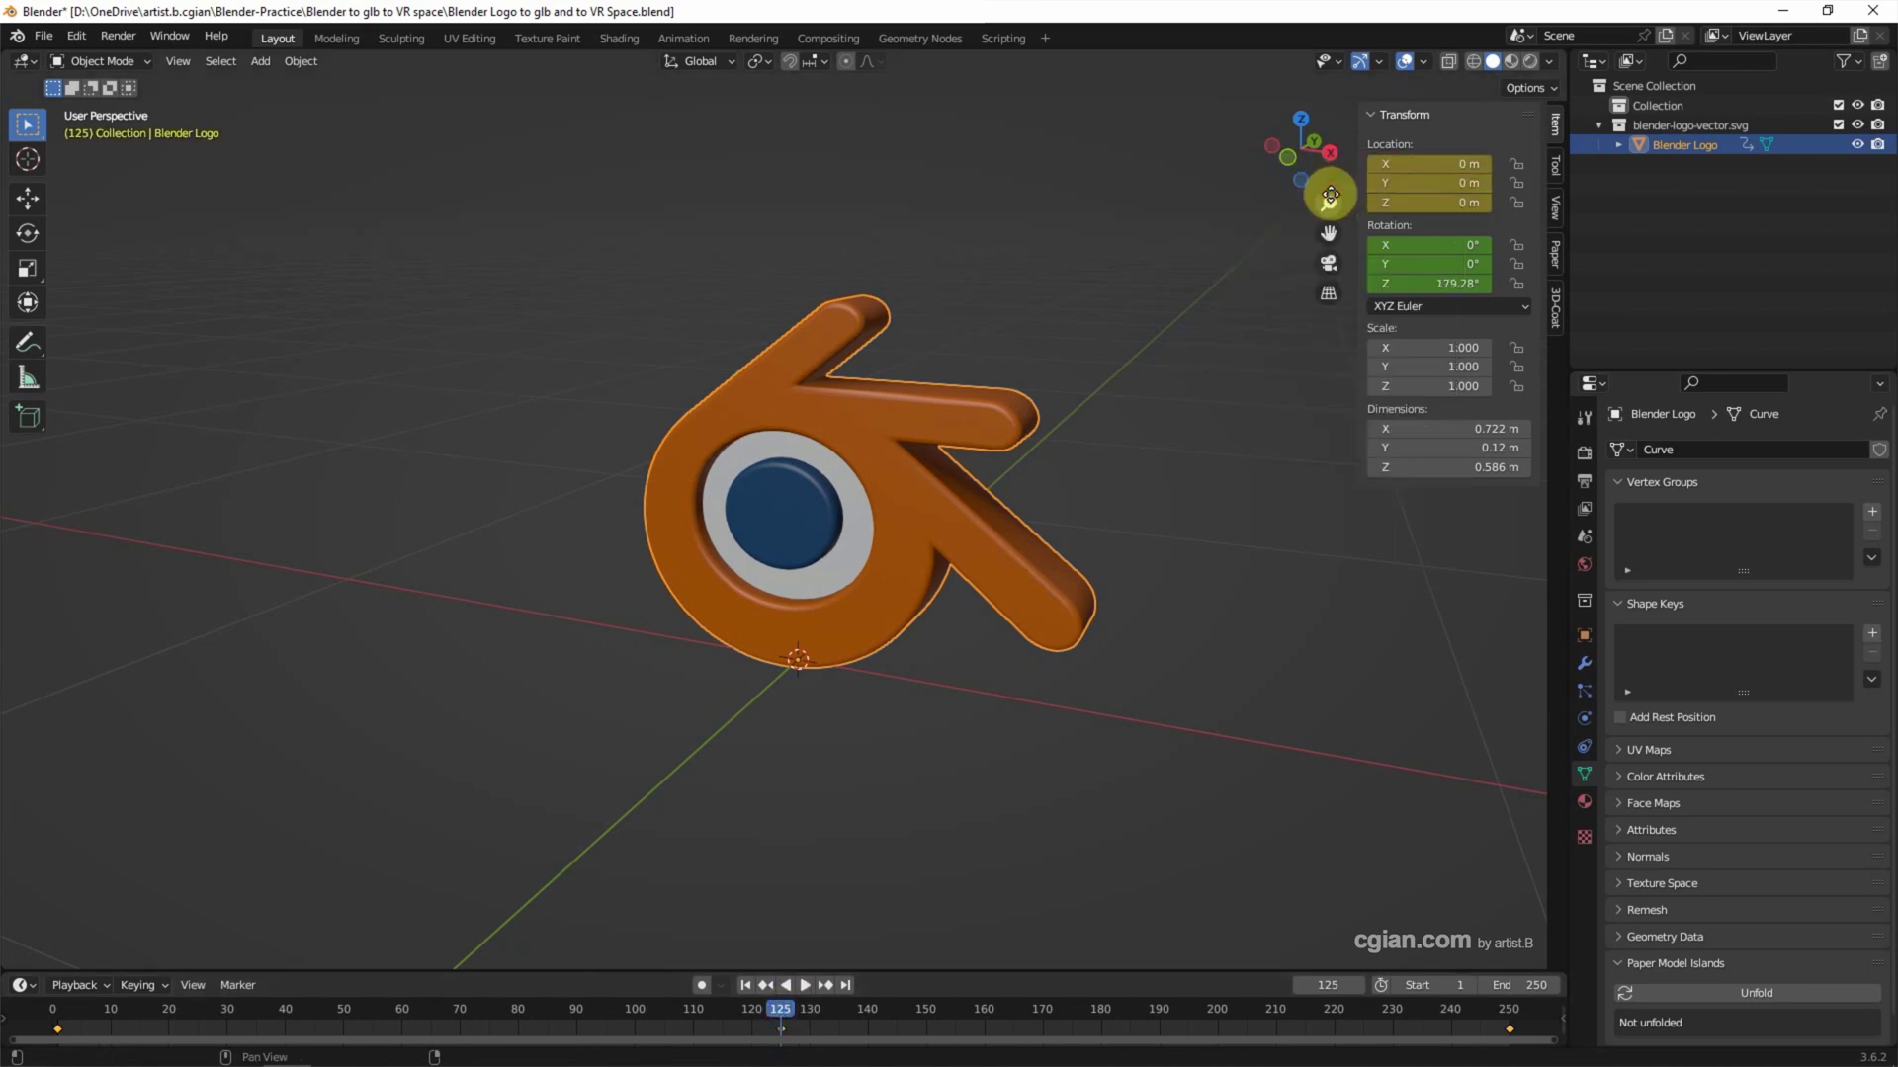
- Raise the logo slightly in Z and keyframe it at frames 61 and 188, ending on frame 1
left_click(408, 1010)
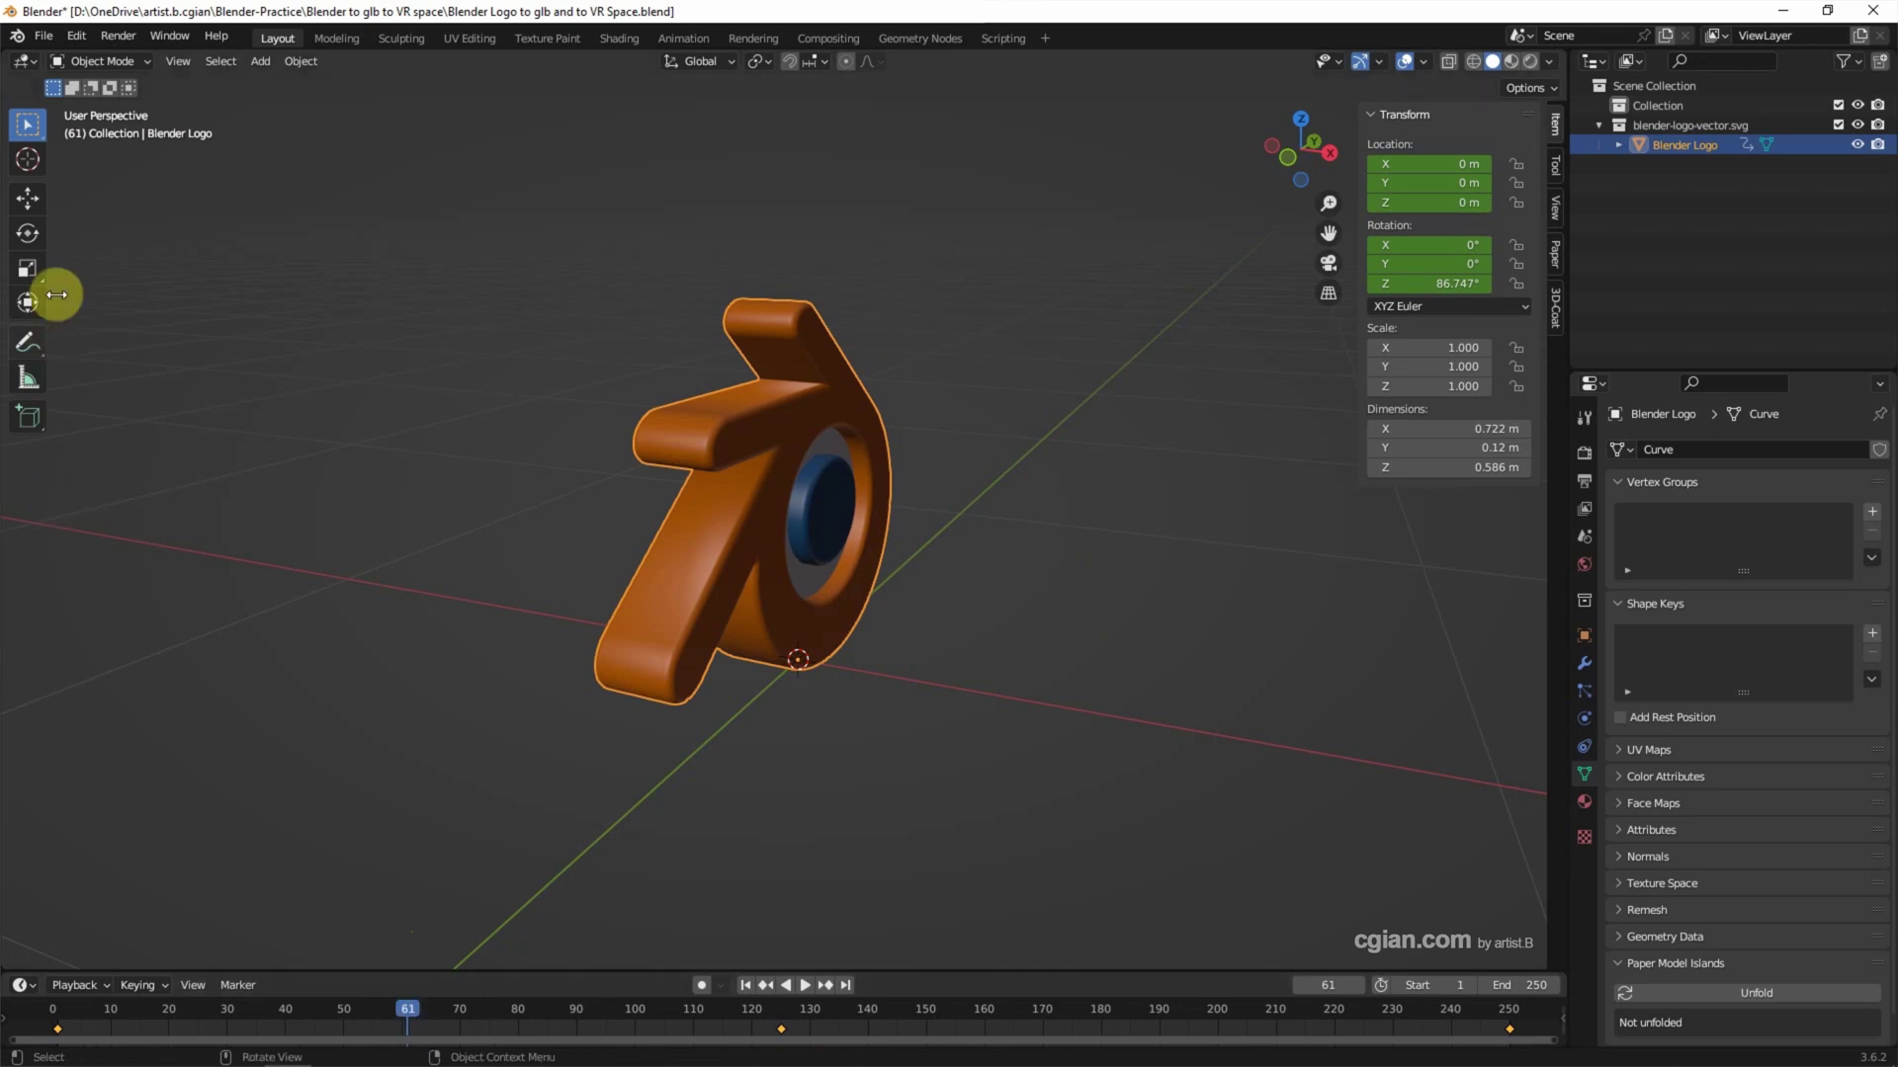
left_click(27, 198)
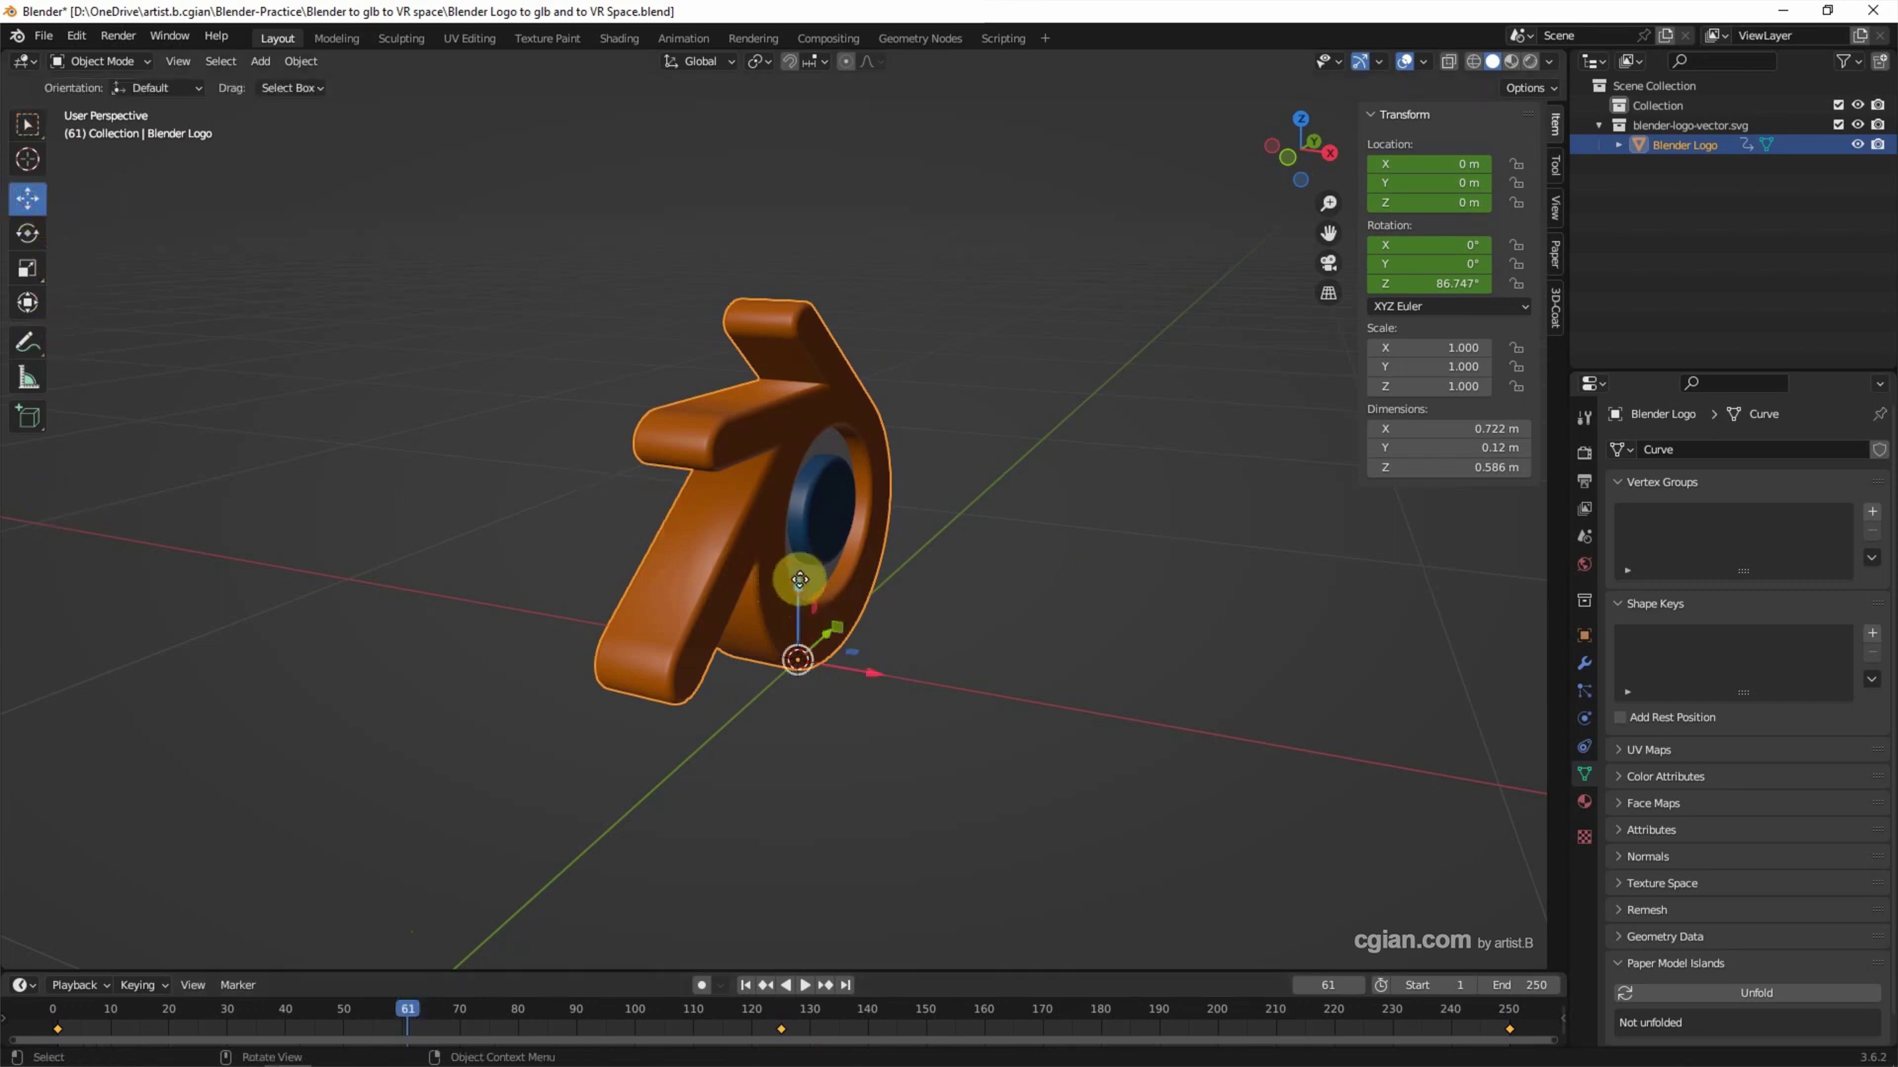
left_click_drag(798, 581, 807, 548)
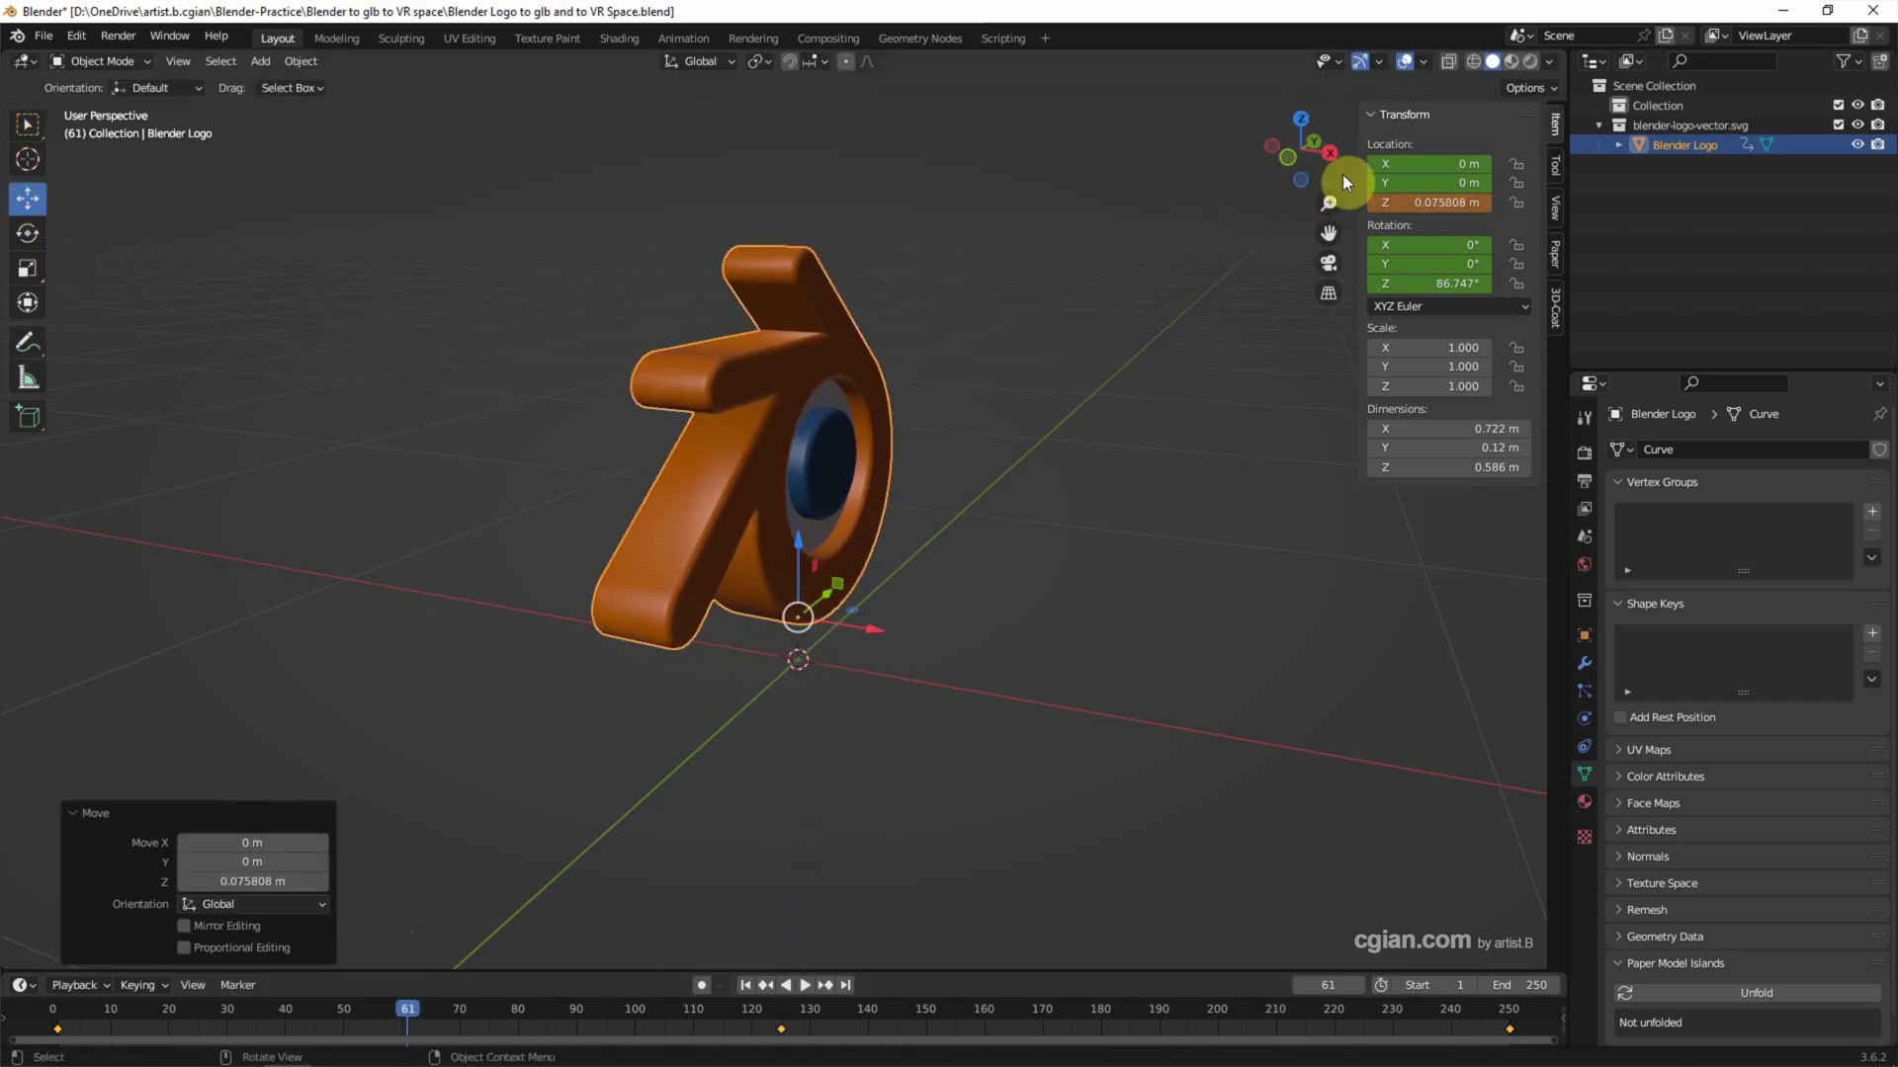
right_click(1386, 179)
left_click(1386, 180)
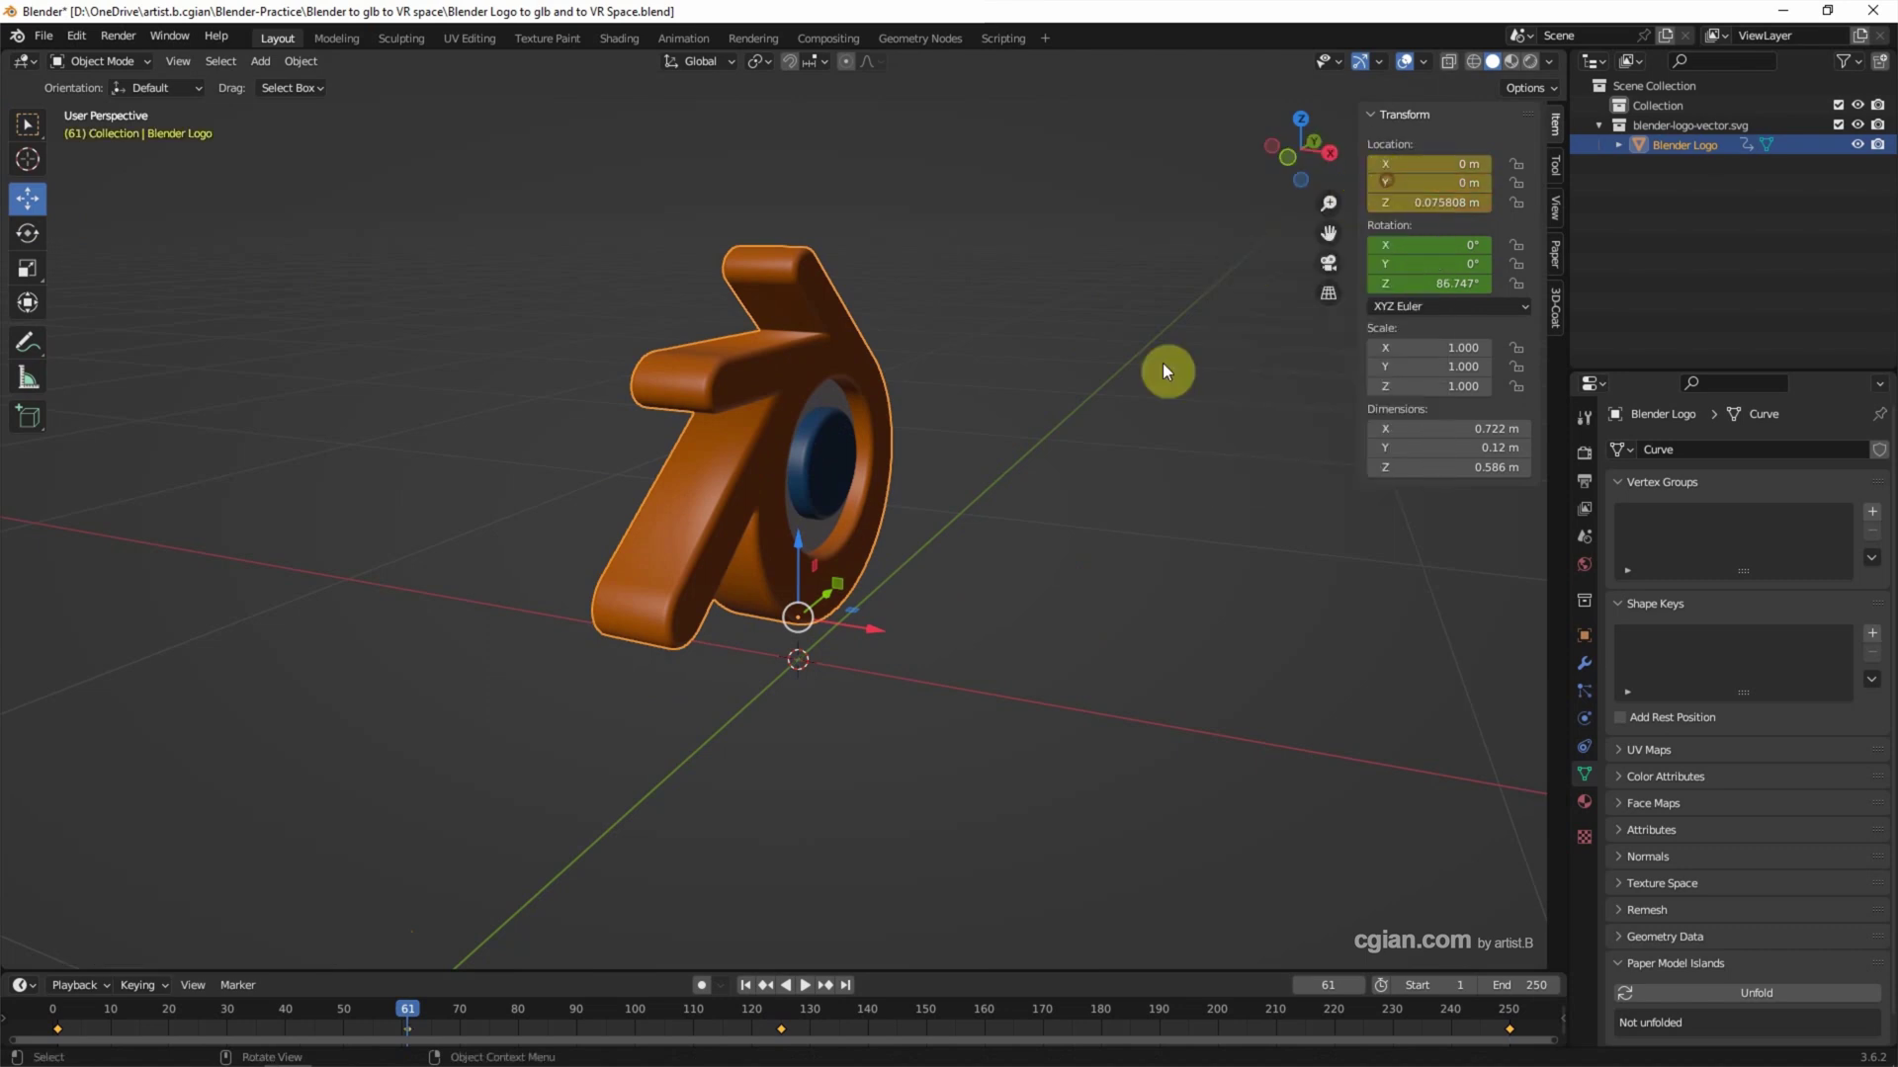
left_click(1146, 1007)
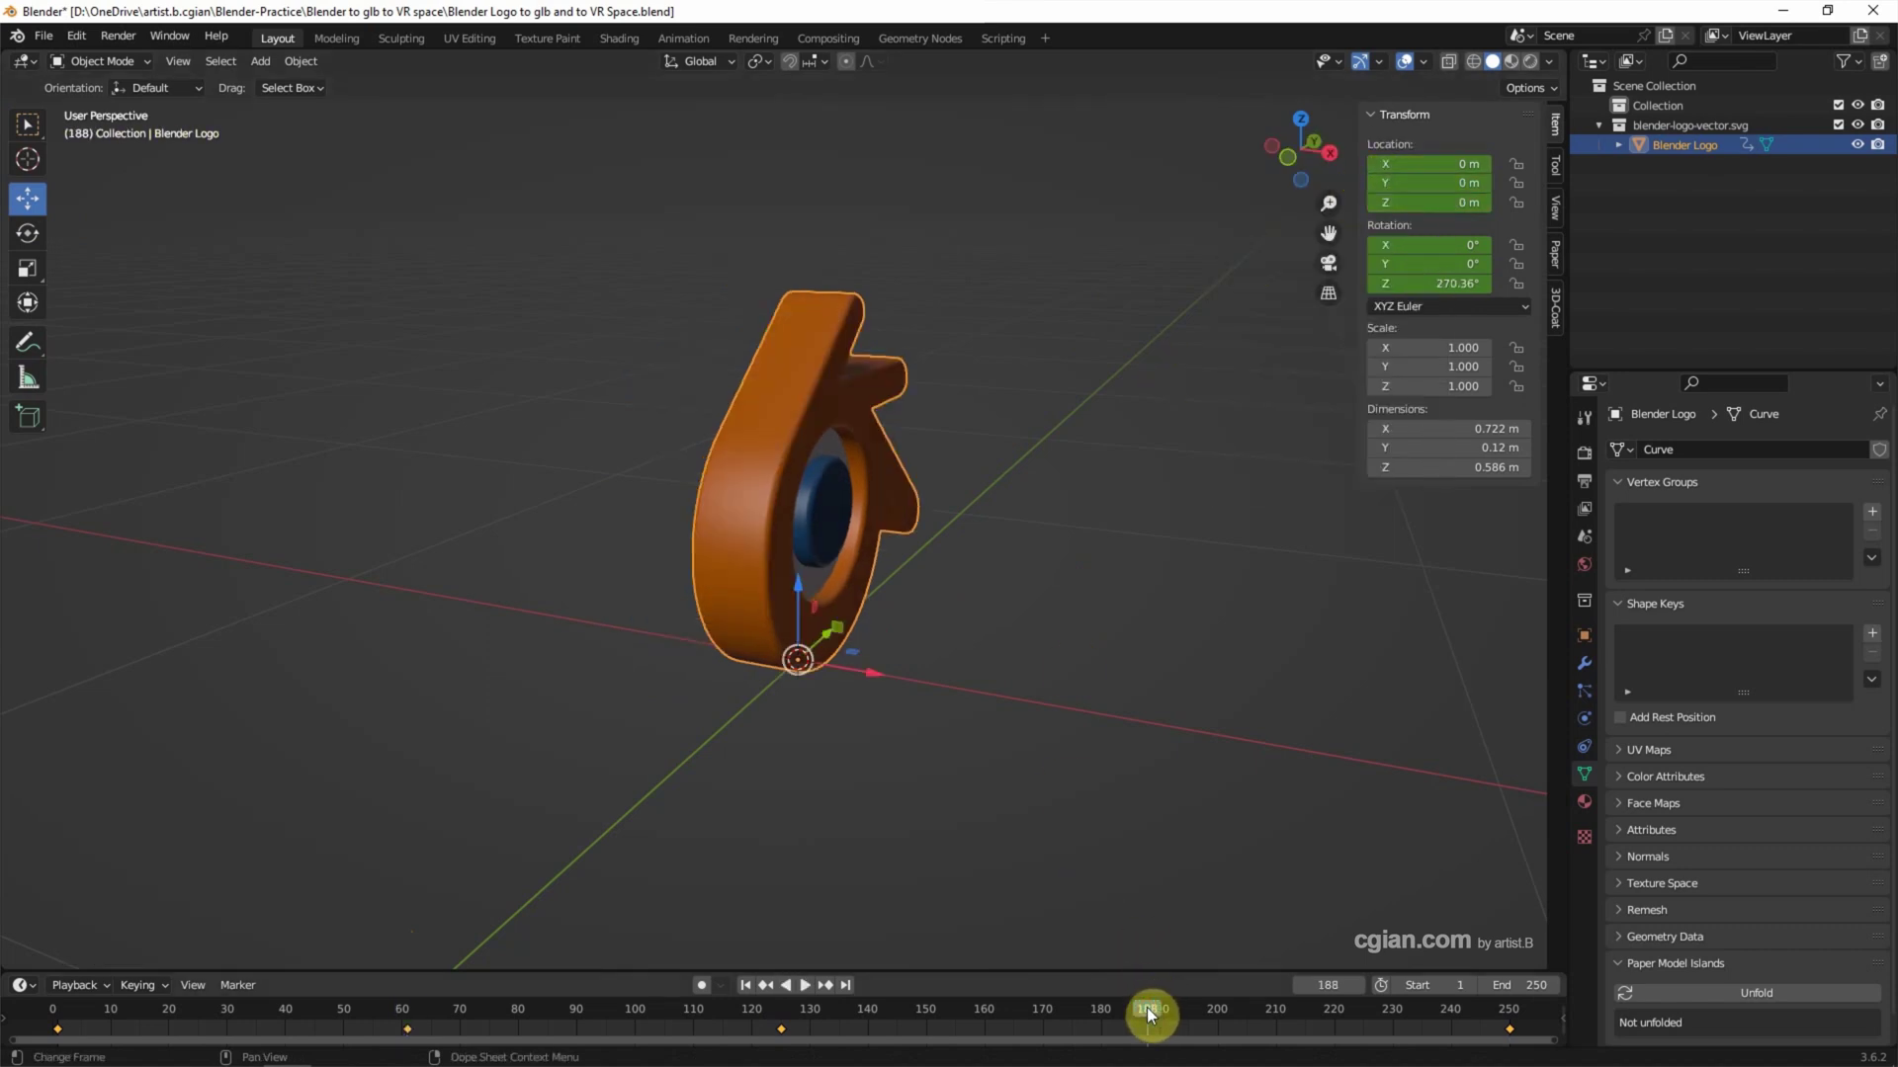
left_click_drag(798, 591, 806, 529)
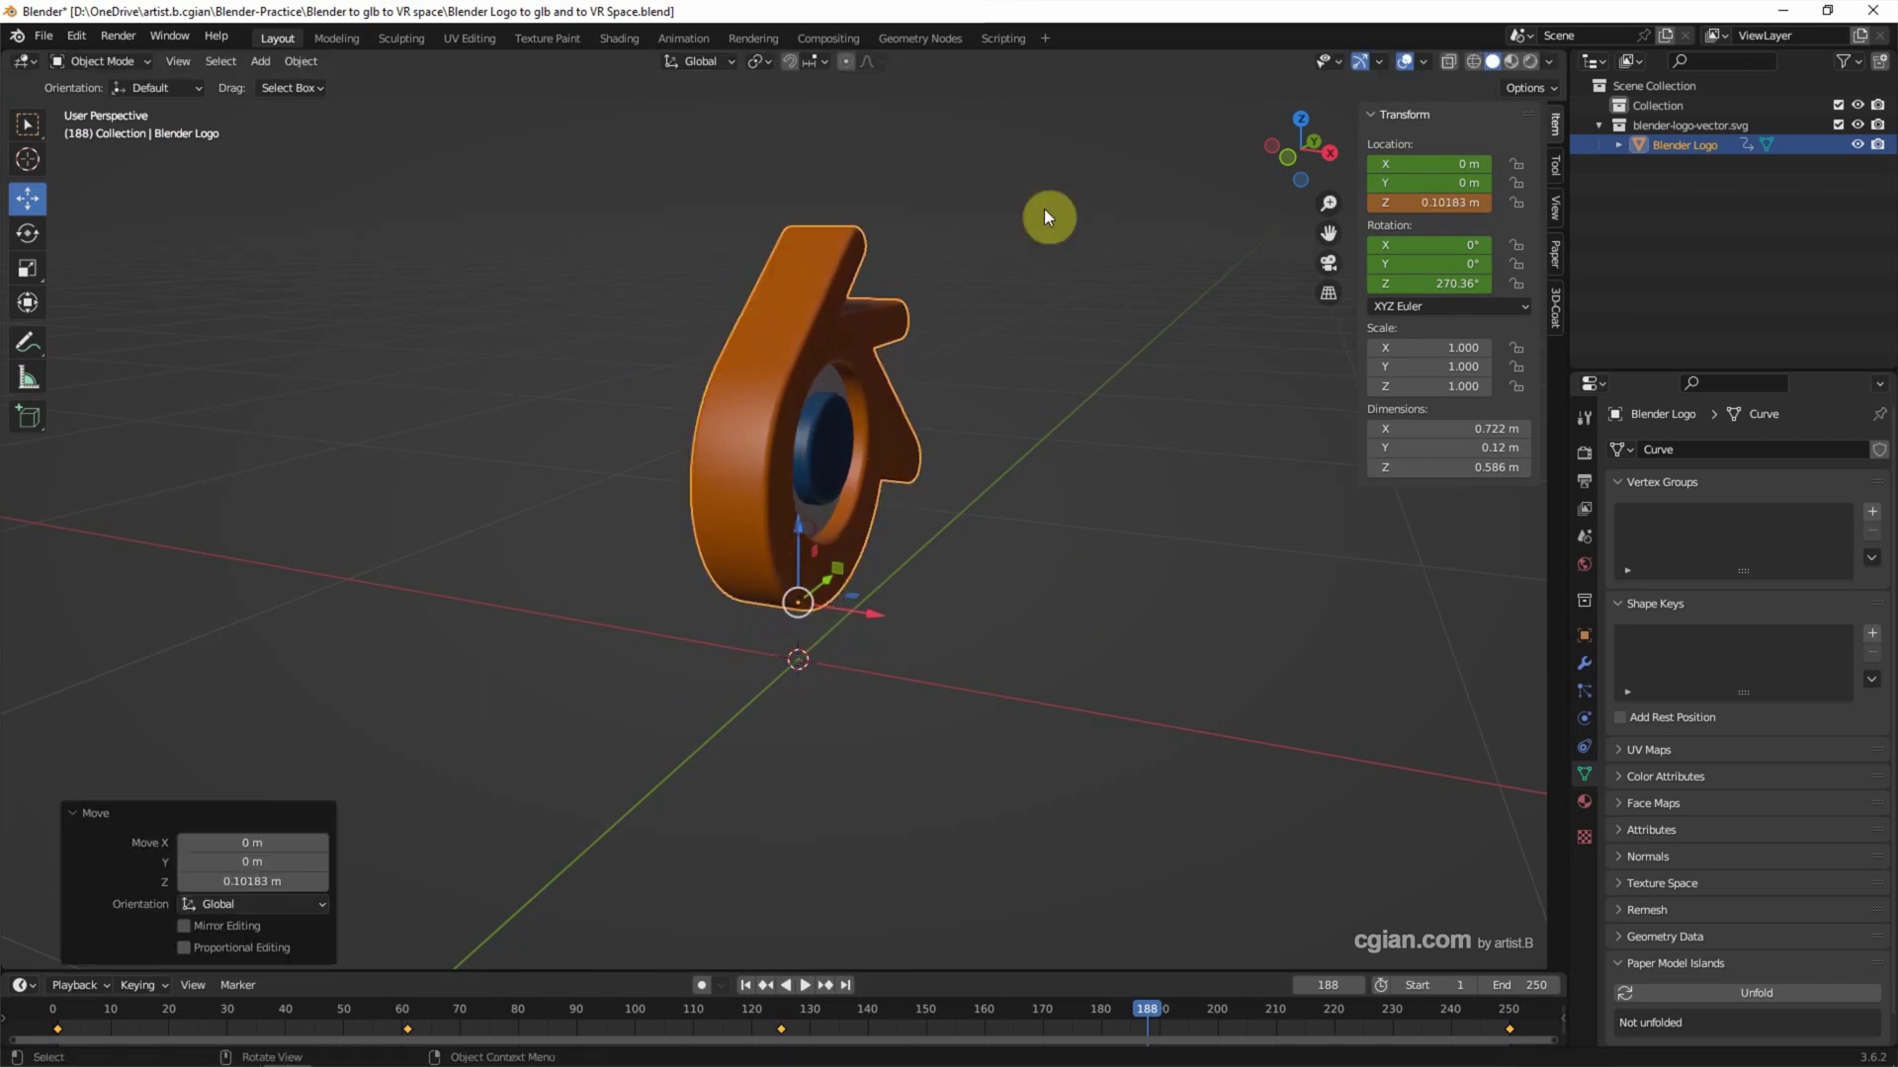
right_click(1418, 183)
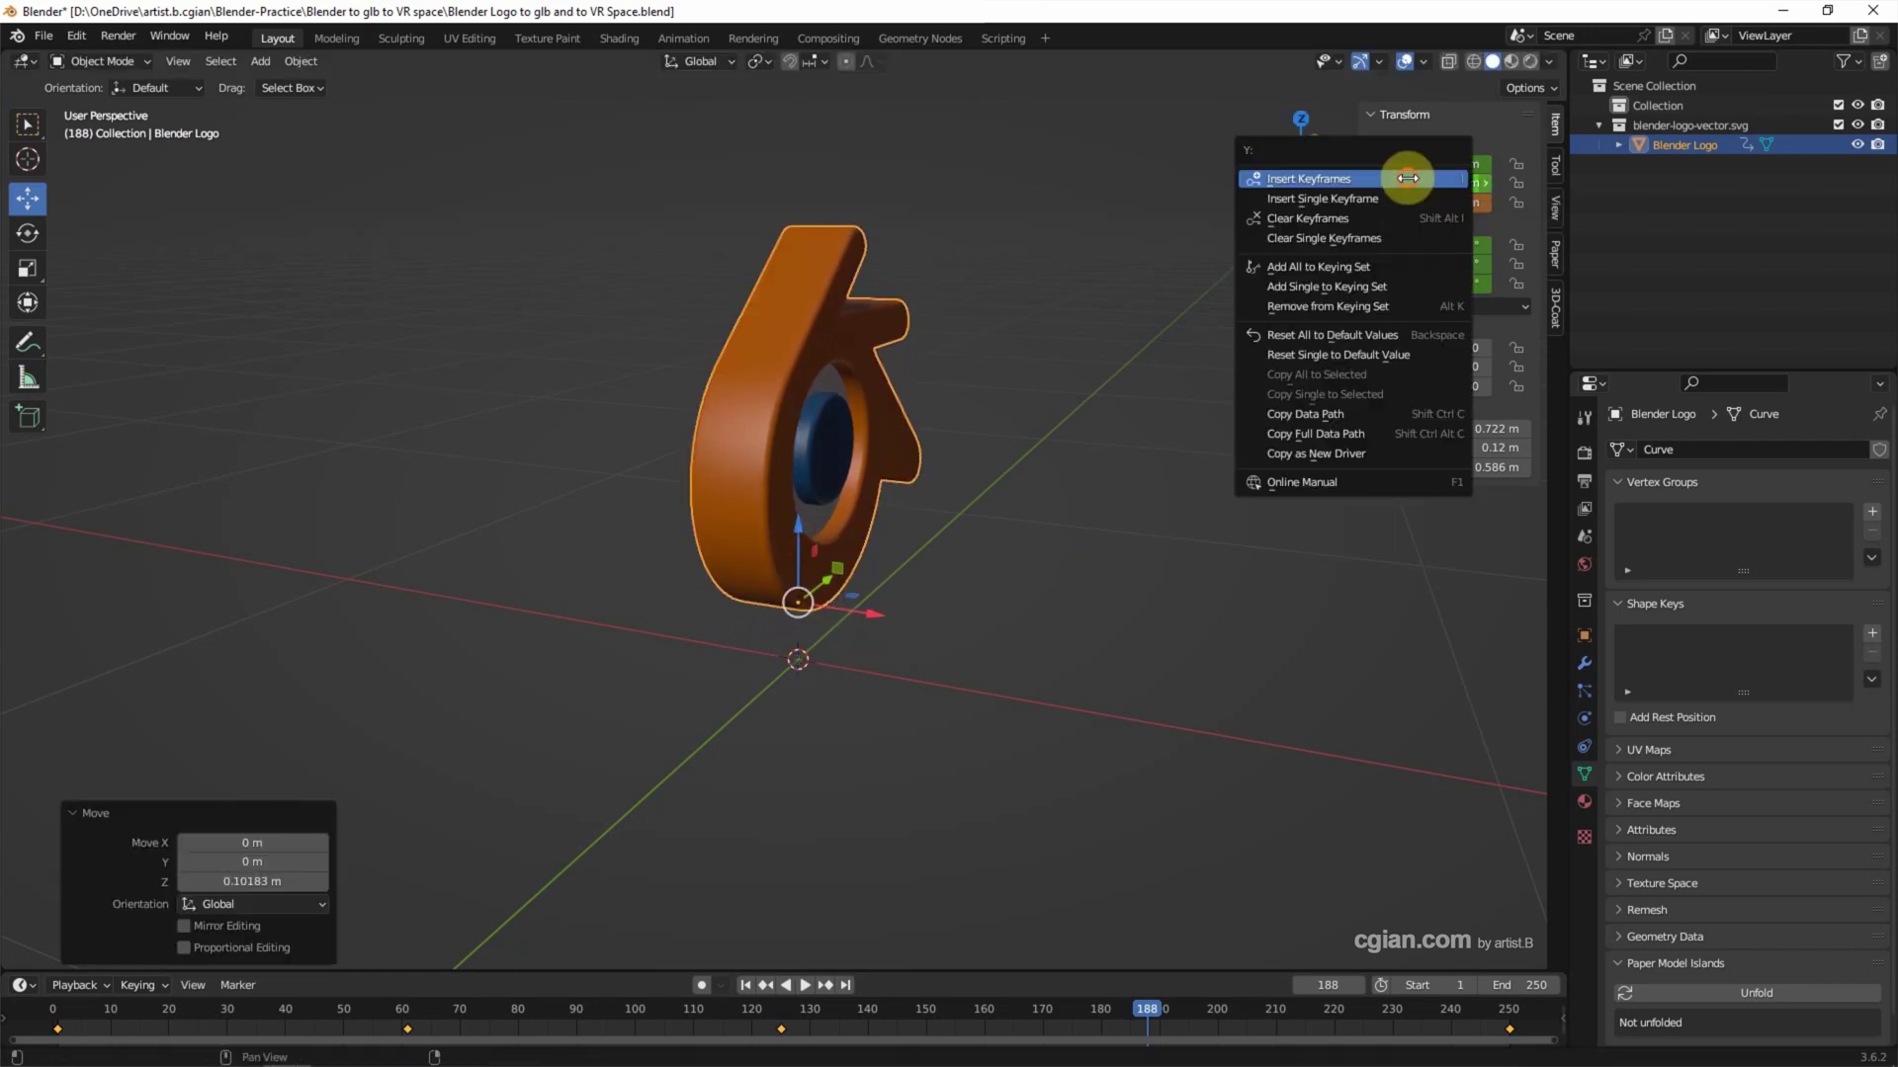
left_click(1406, 178)
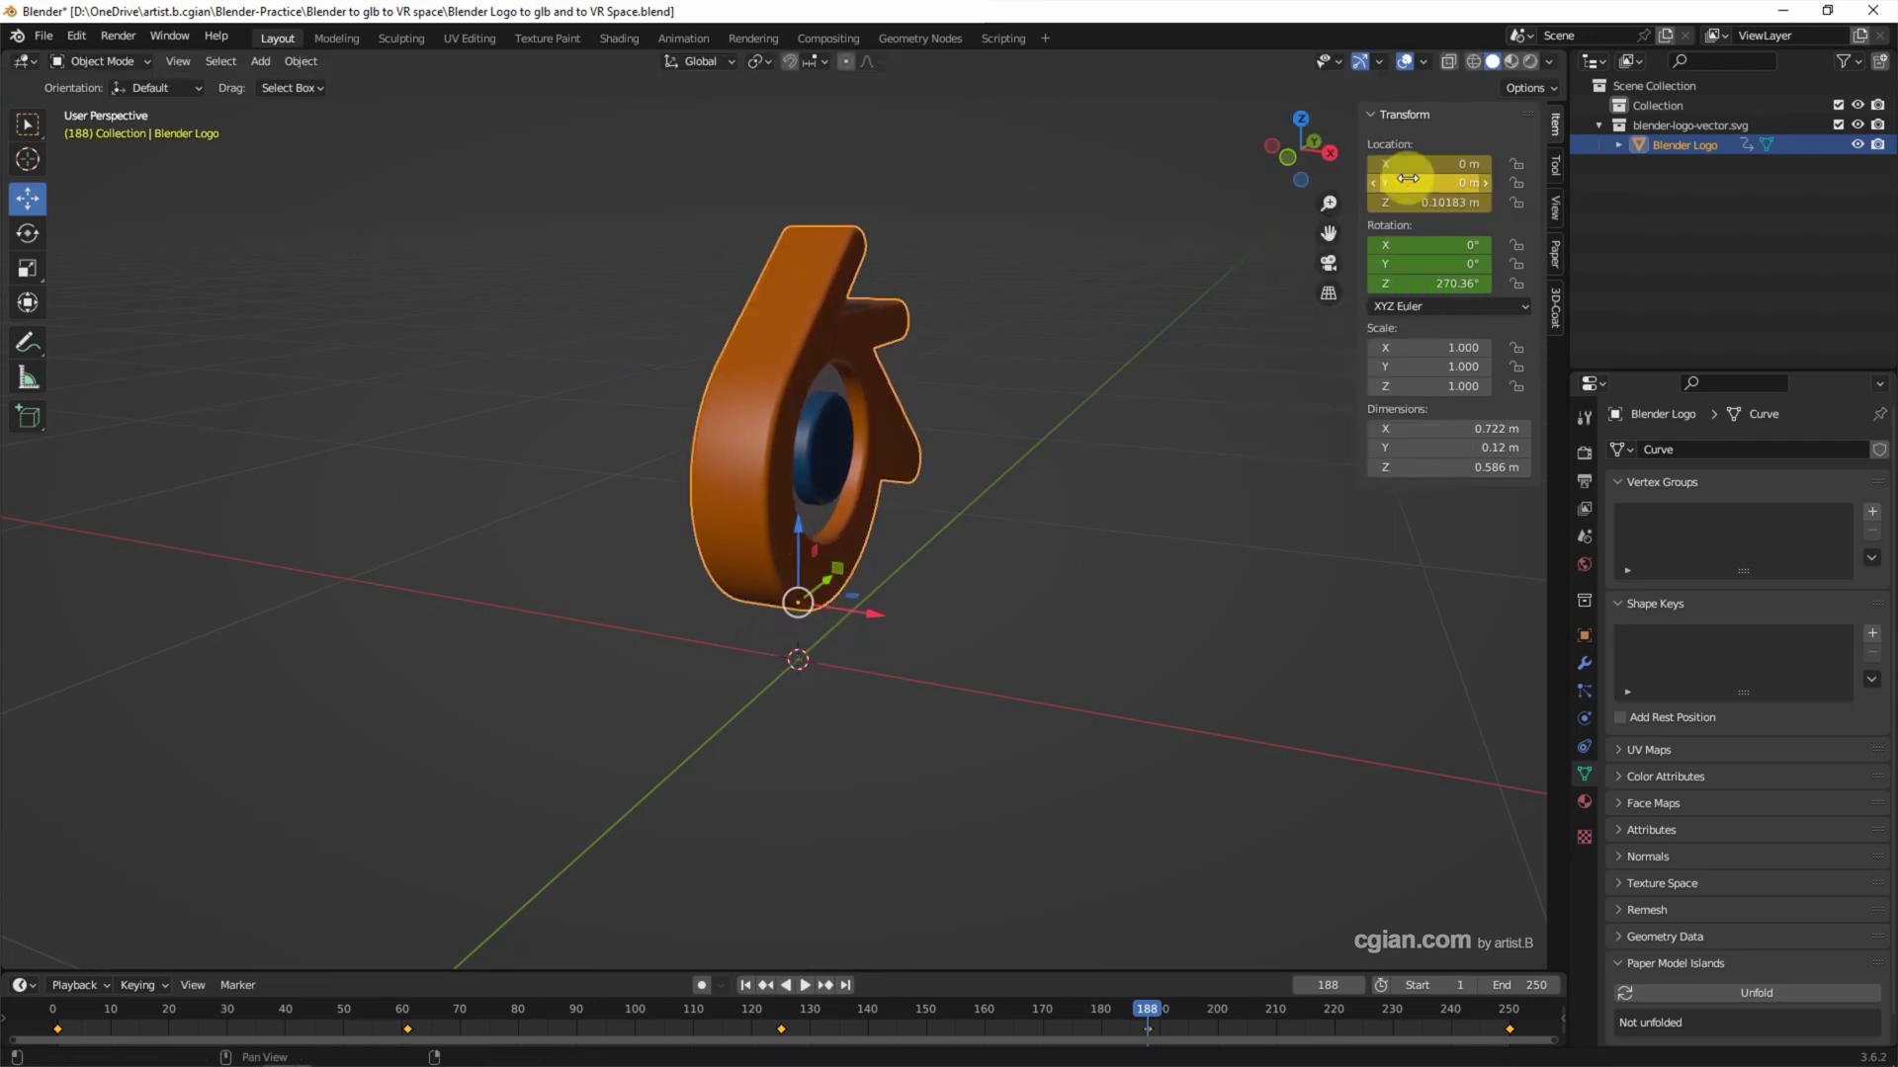
left_click(27, 126)
left_click(745, 984)
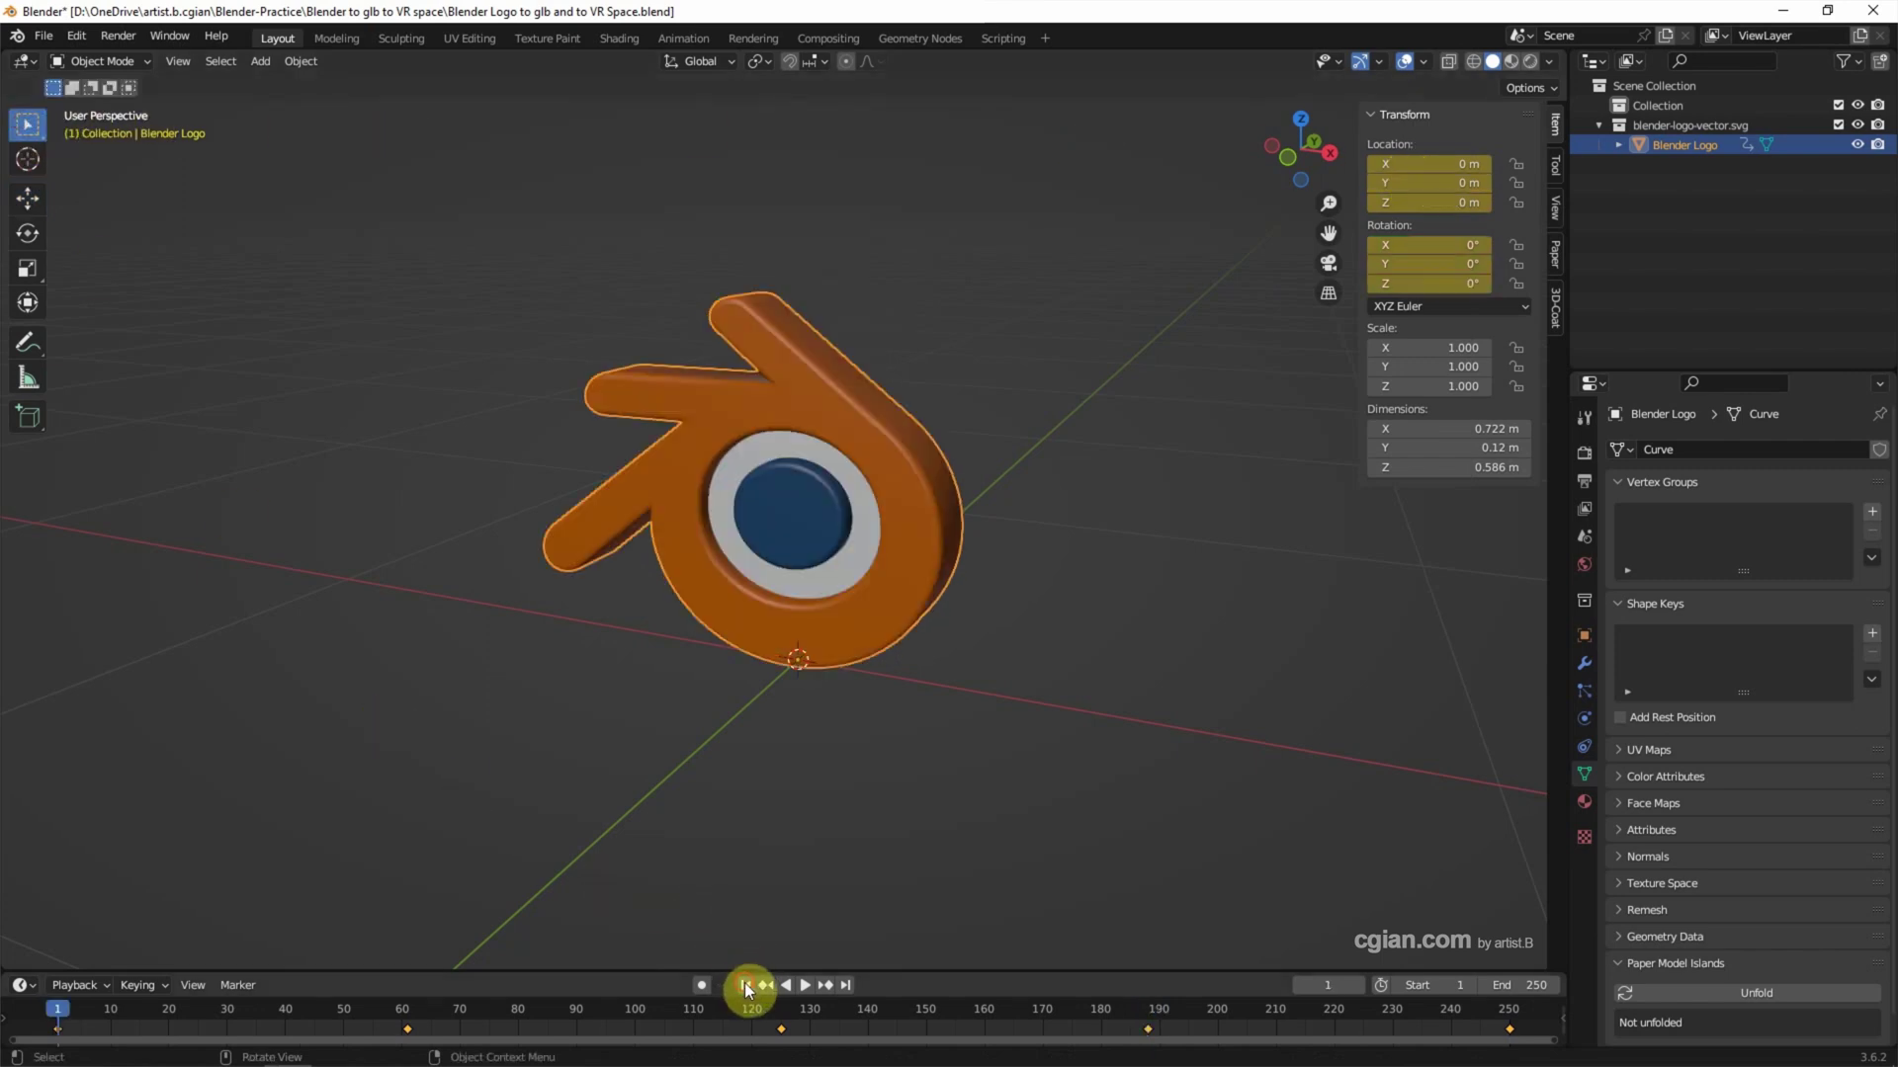
left_click(806, 987)
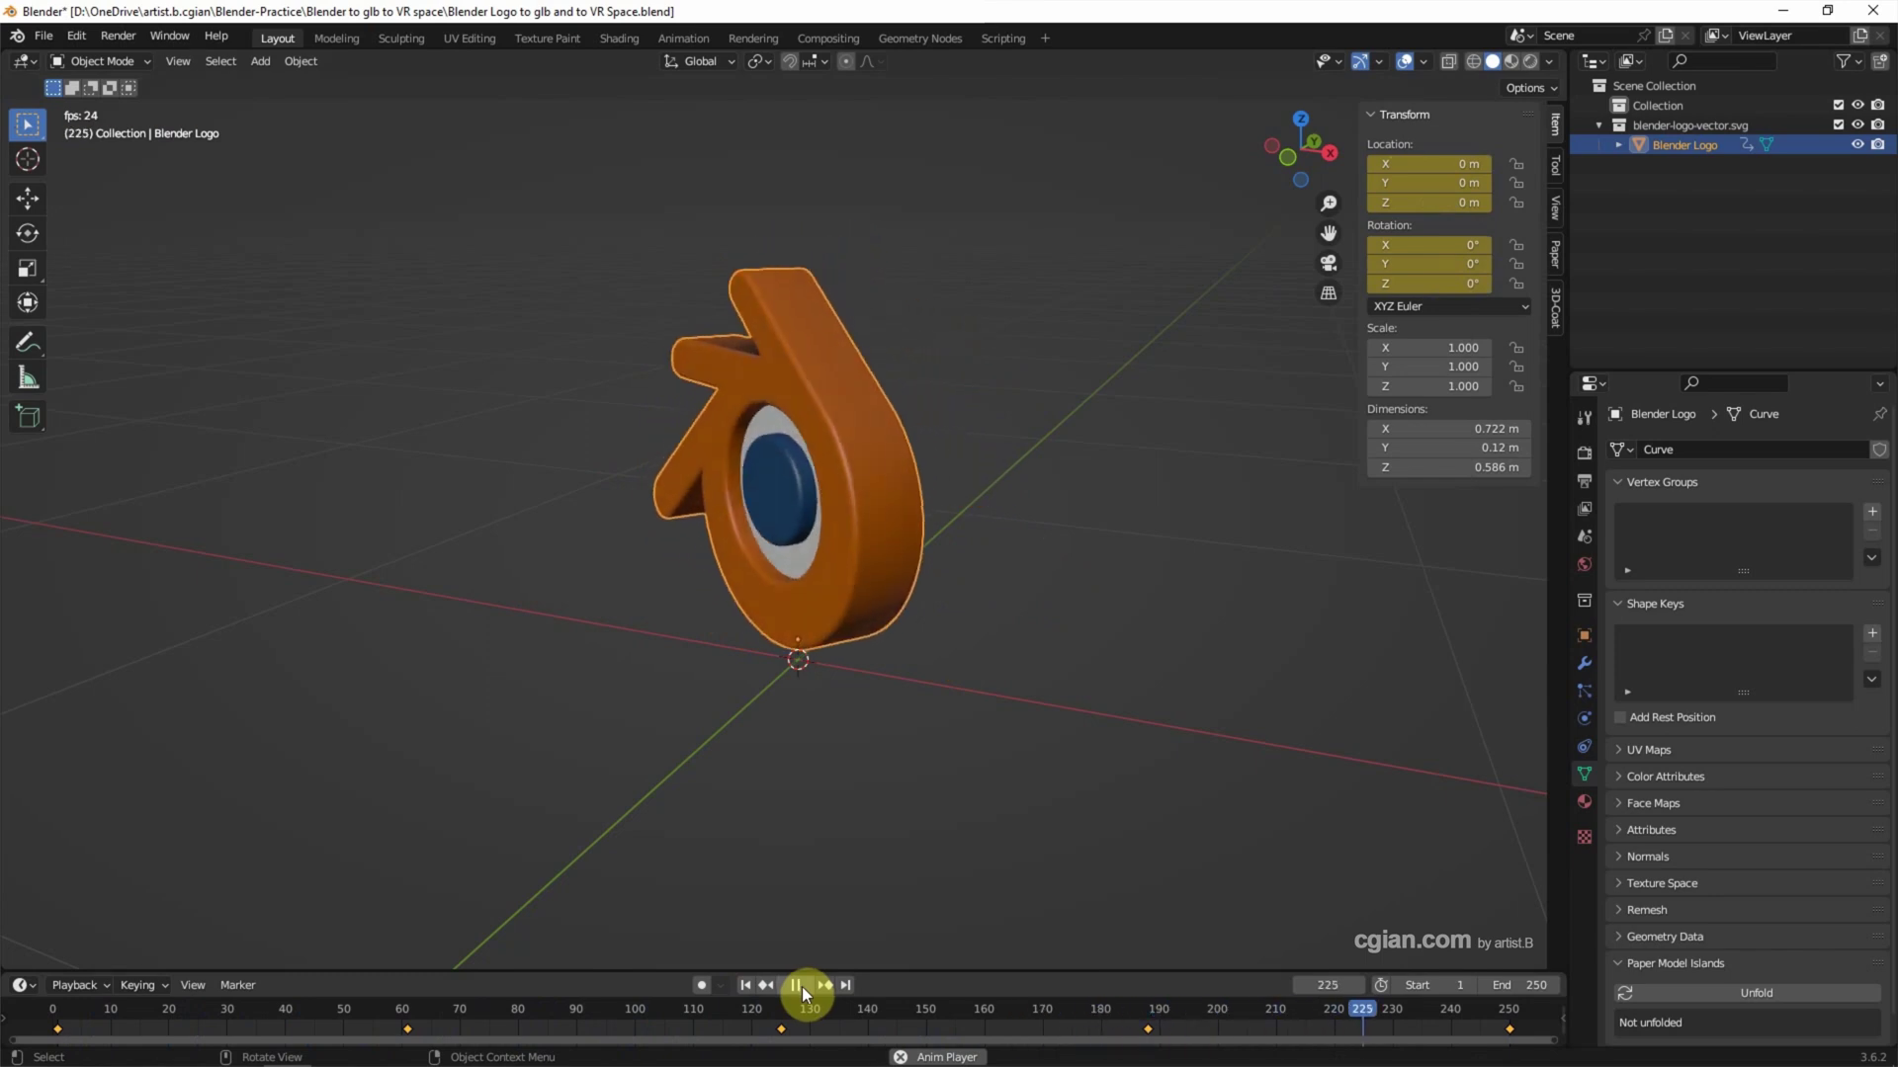
left_click(802, 985)
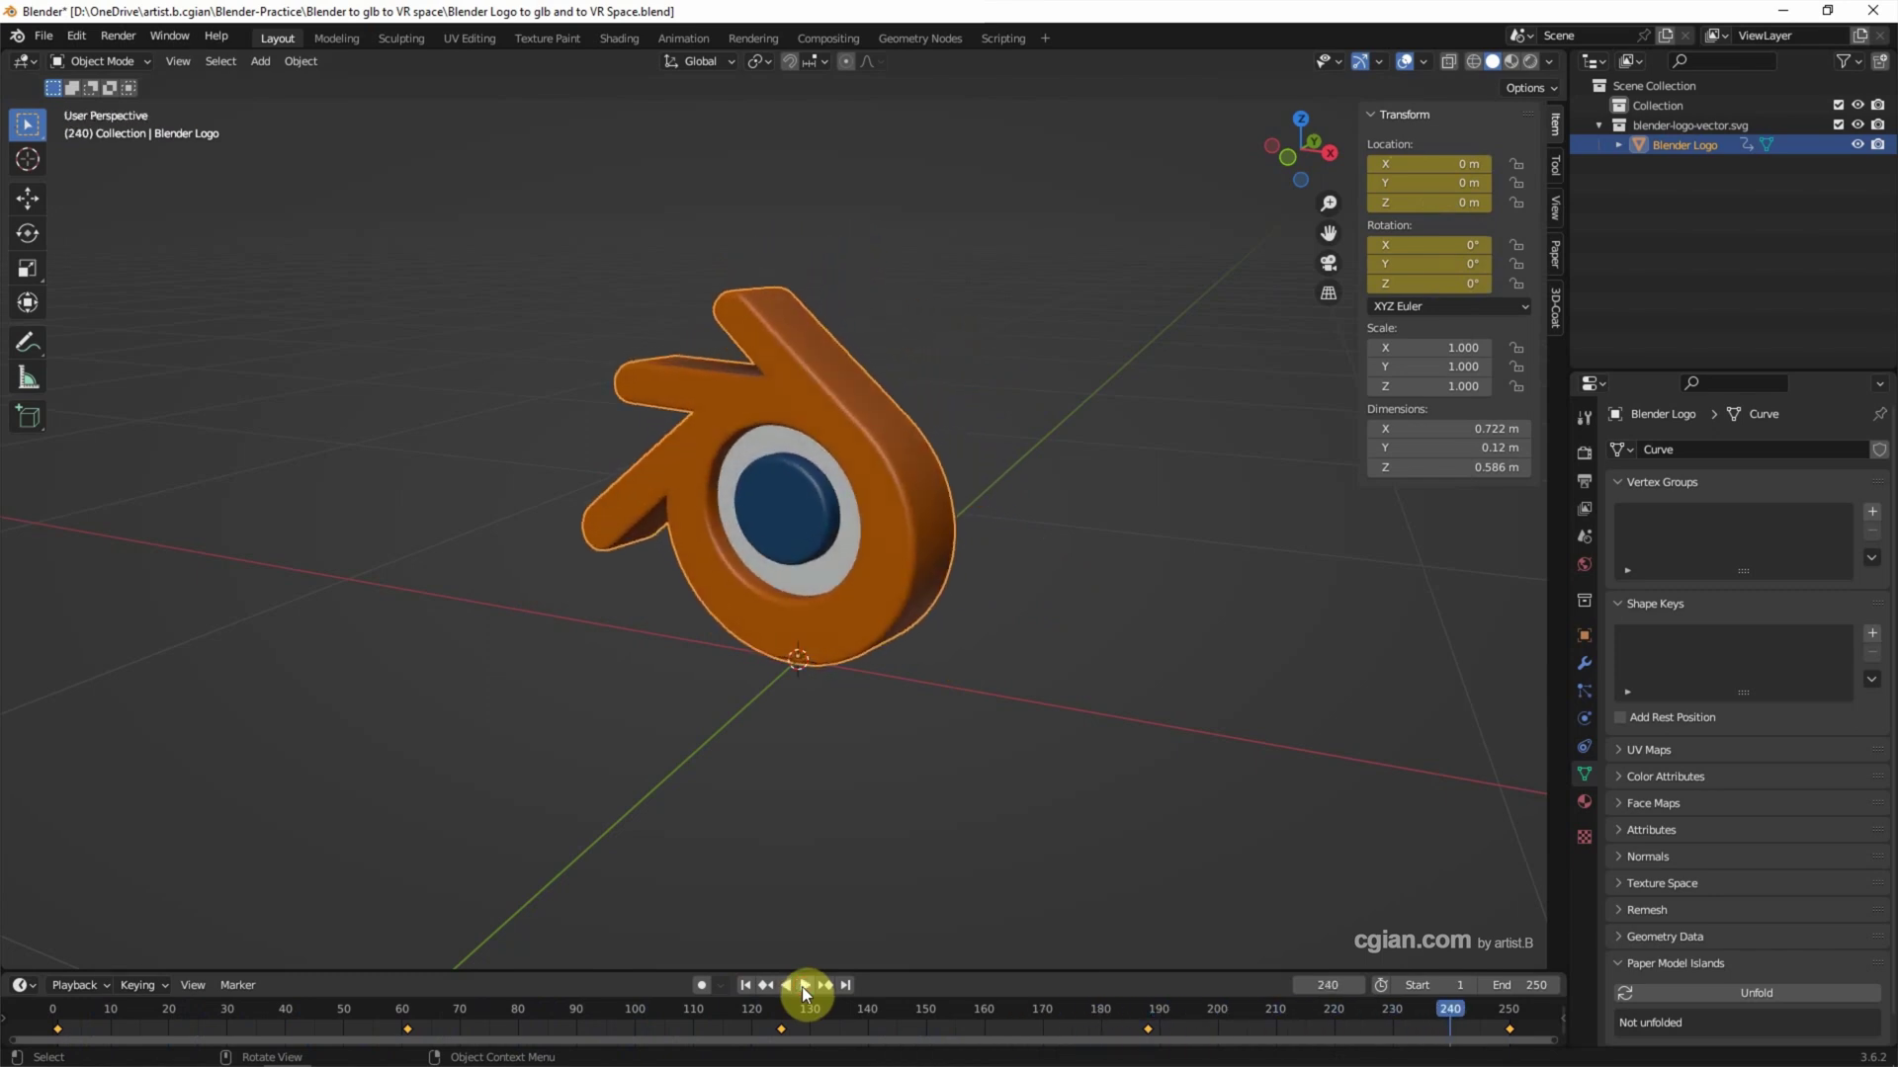
left_click(745, 986)
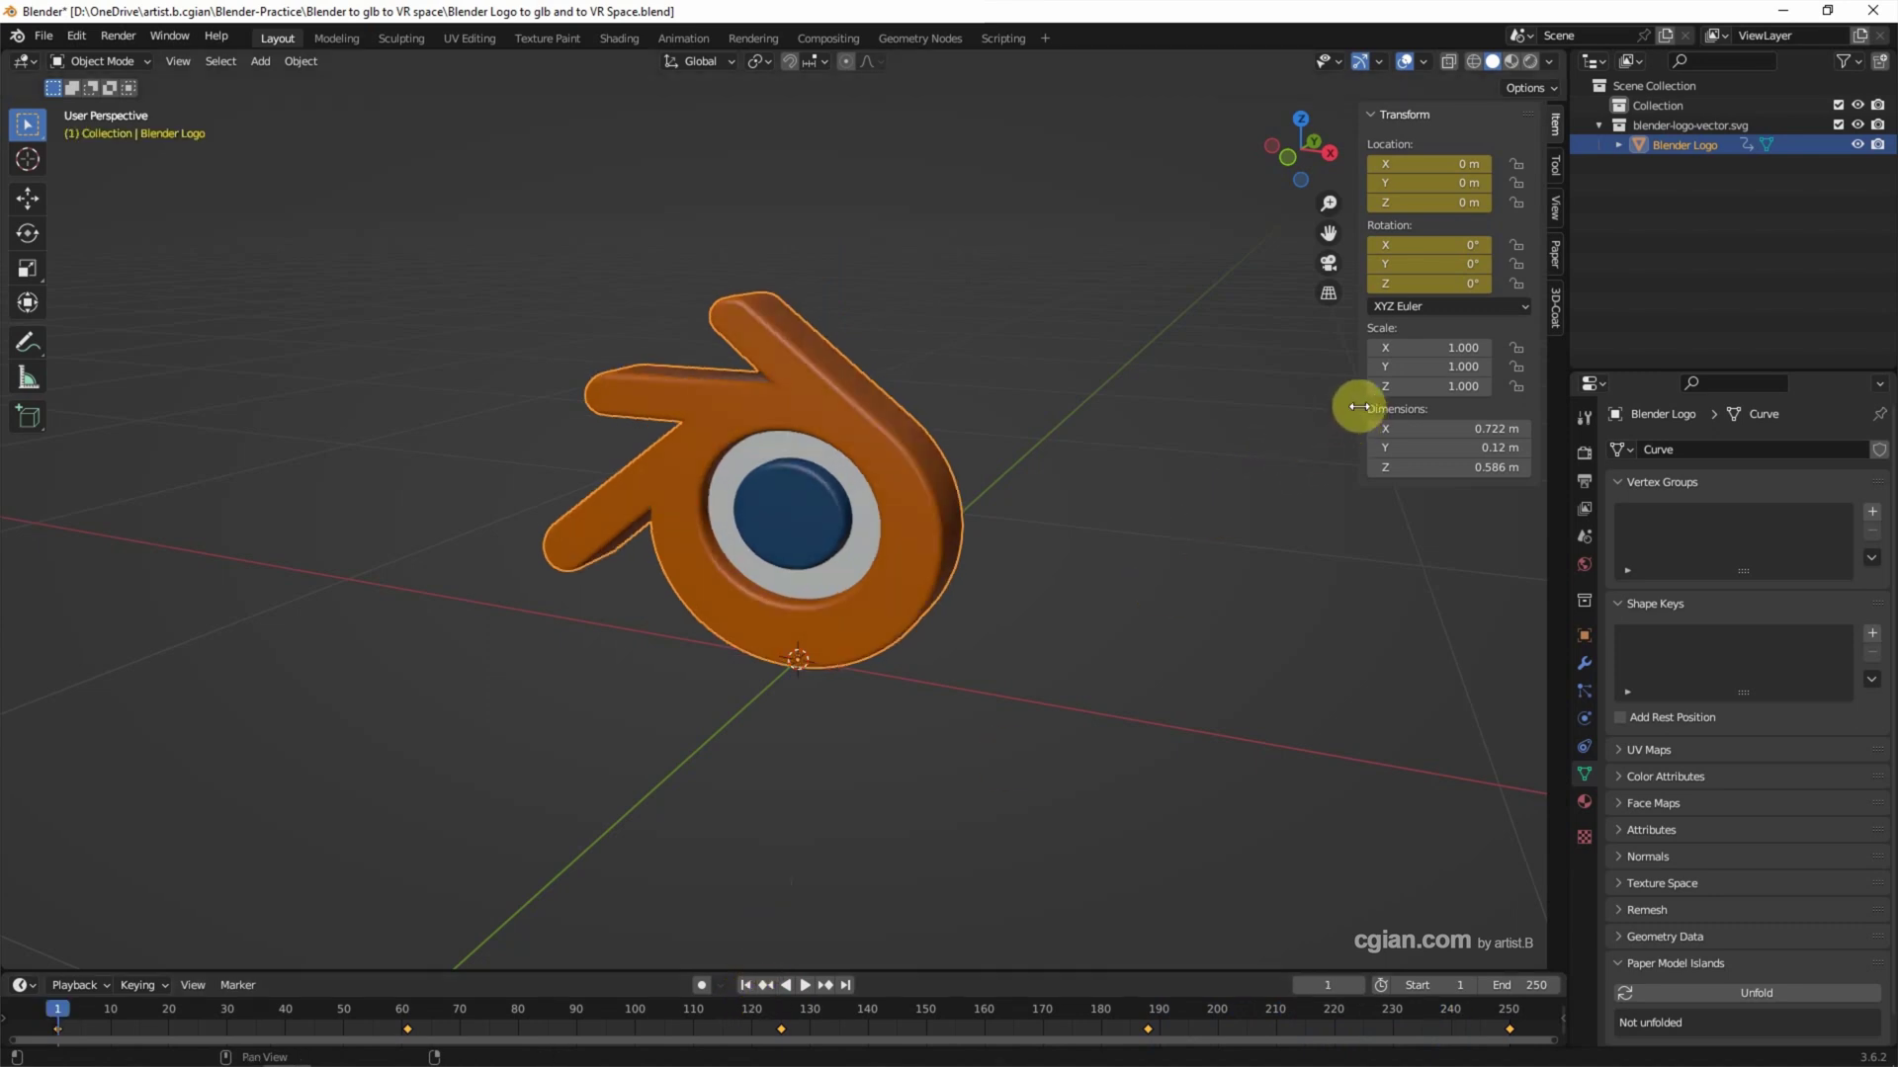
- Recolour the orange SVGMat.001 material blue with metallic around 0.74
left_click_drag(1355, 406, 1575, 382)
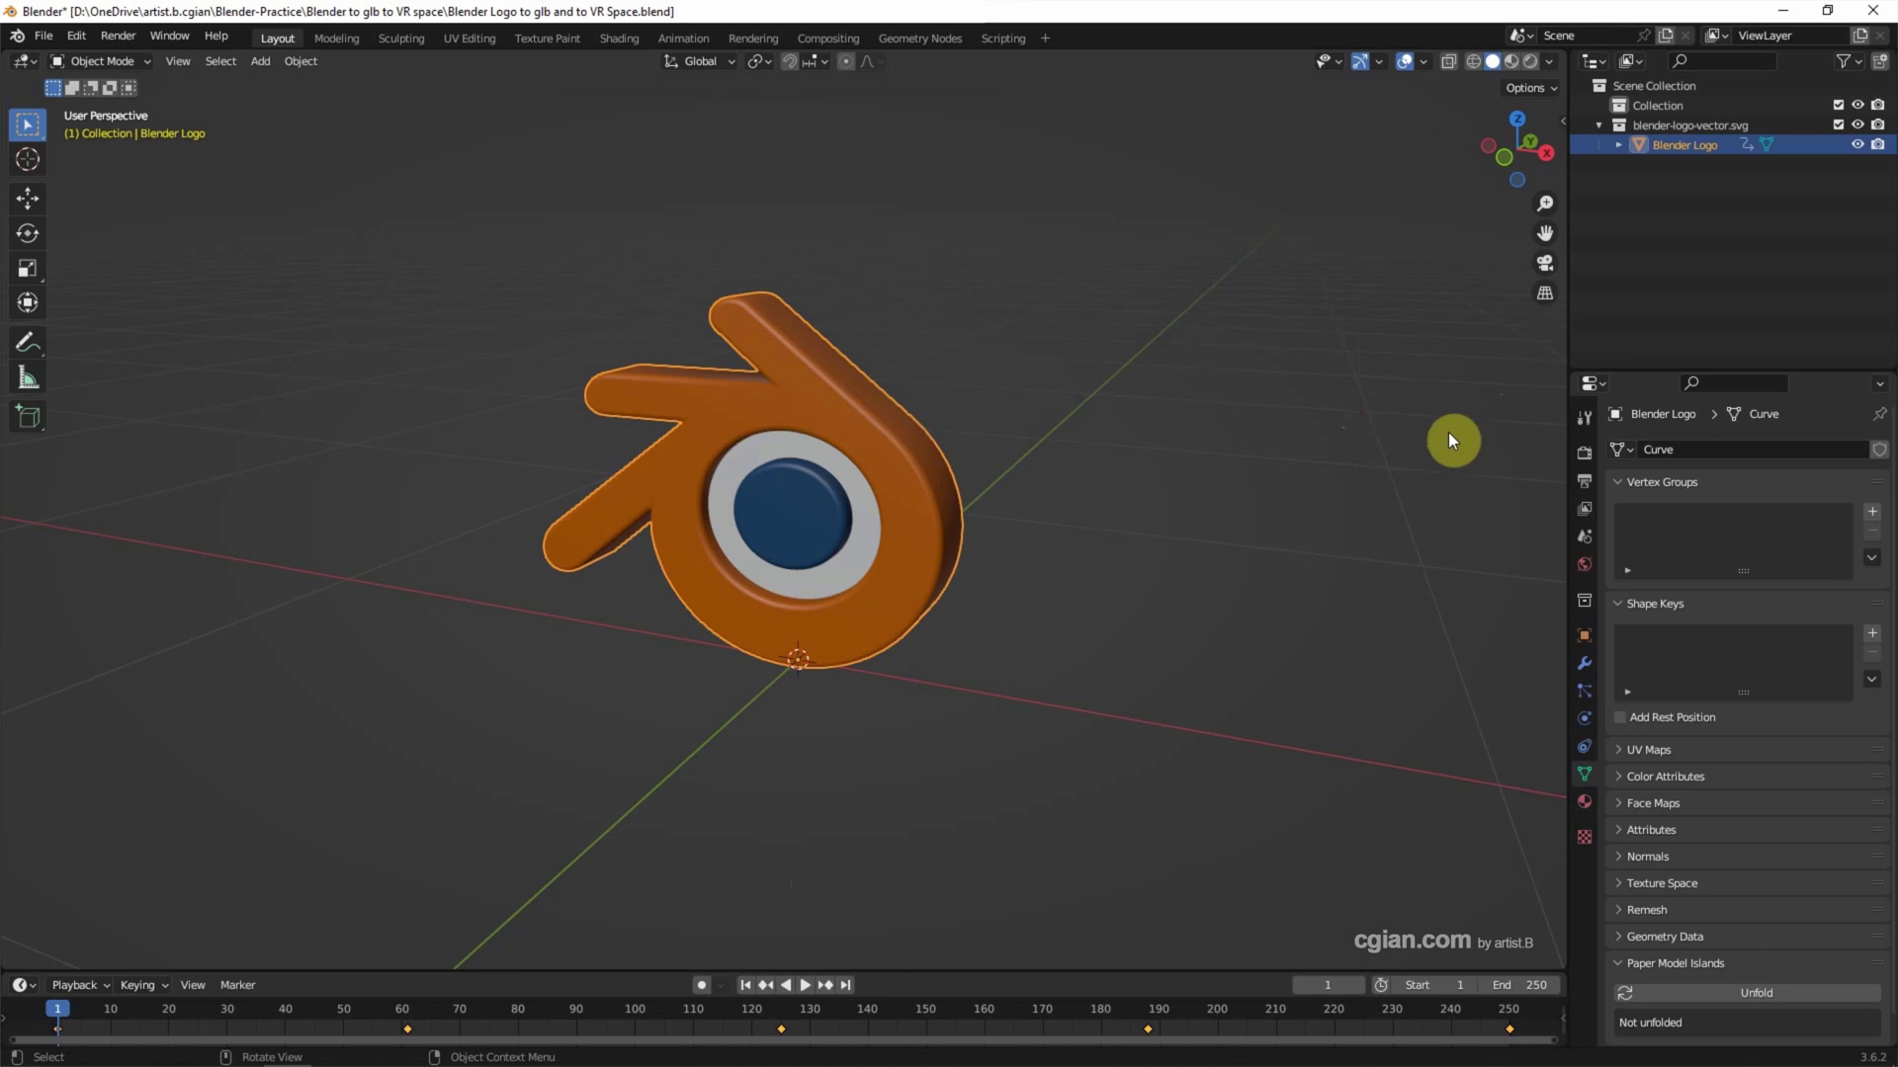
left_click(1583, 801)
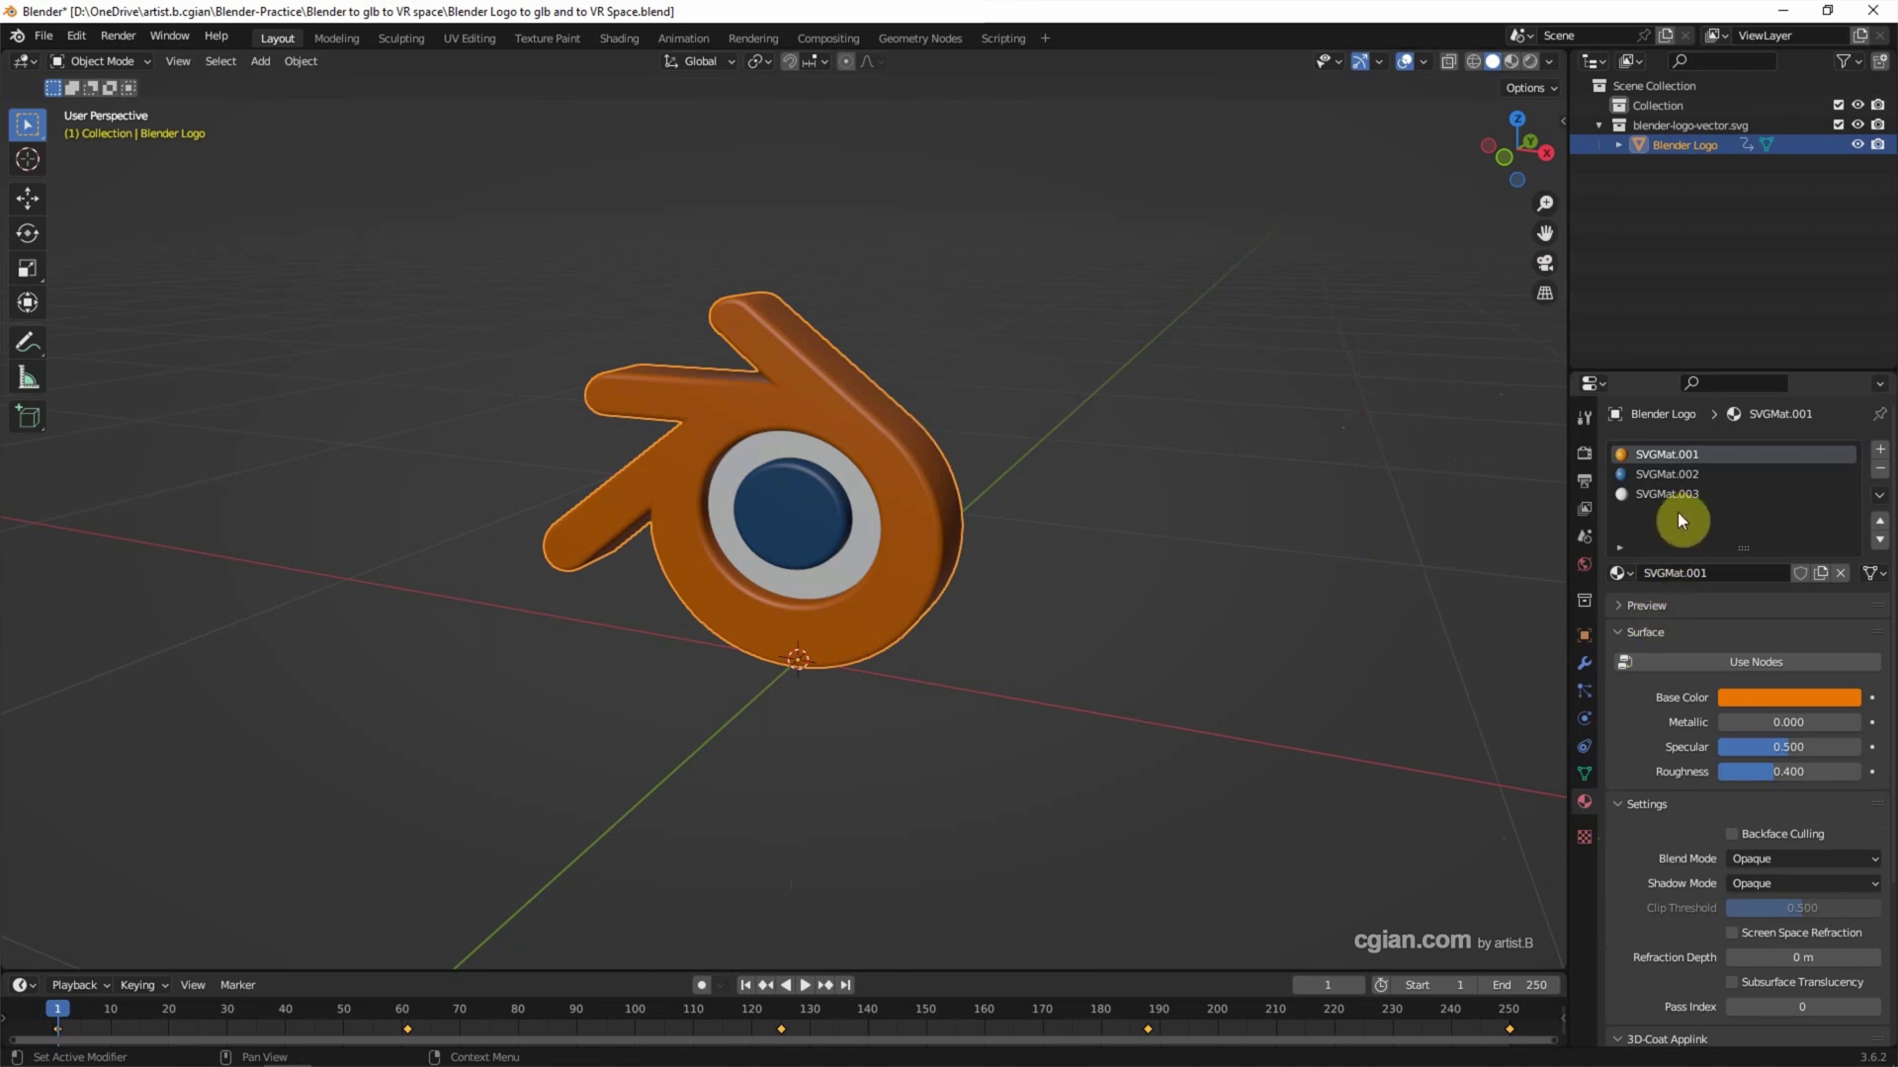
left_click(1665, 473)
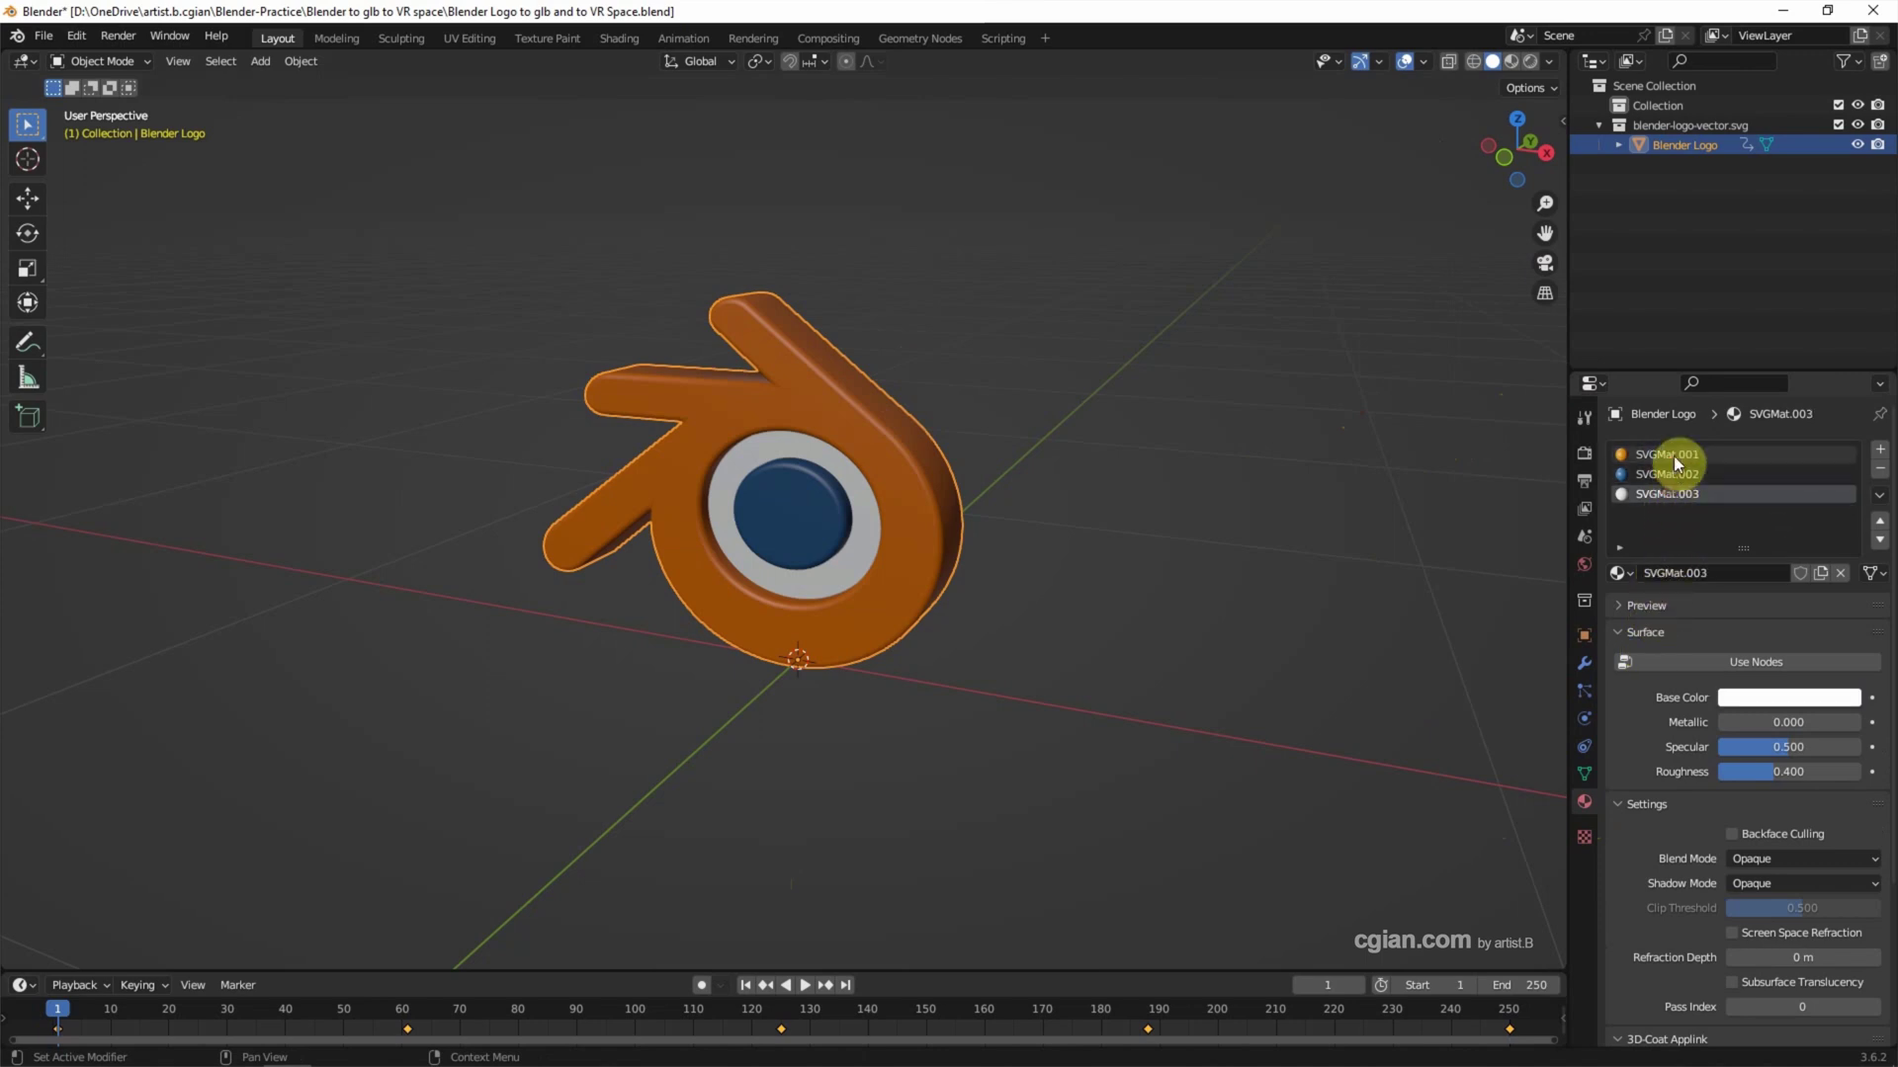
left_click(1673, 456)
left_click(1735, 700)
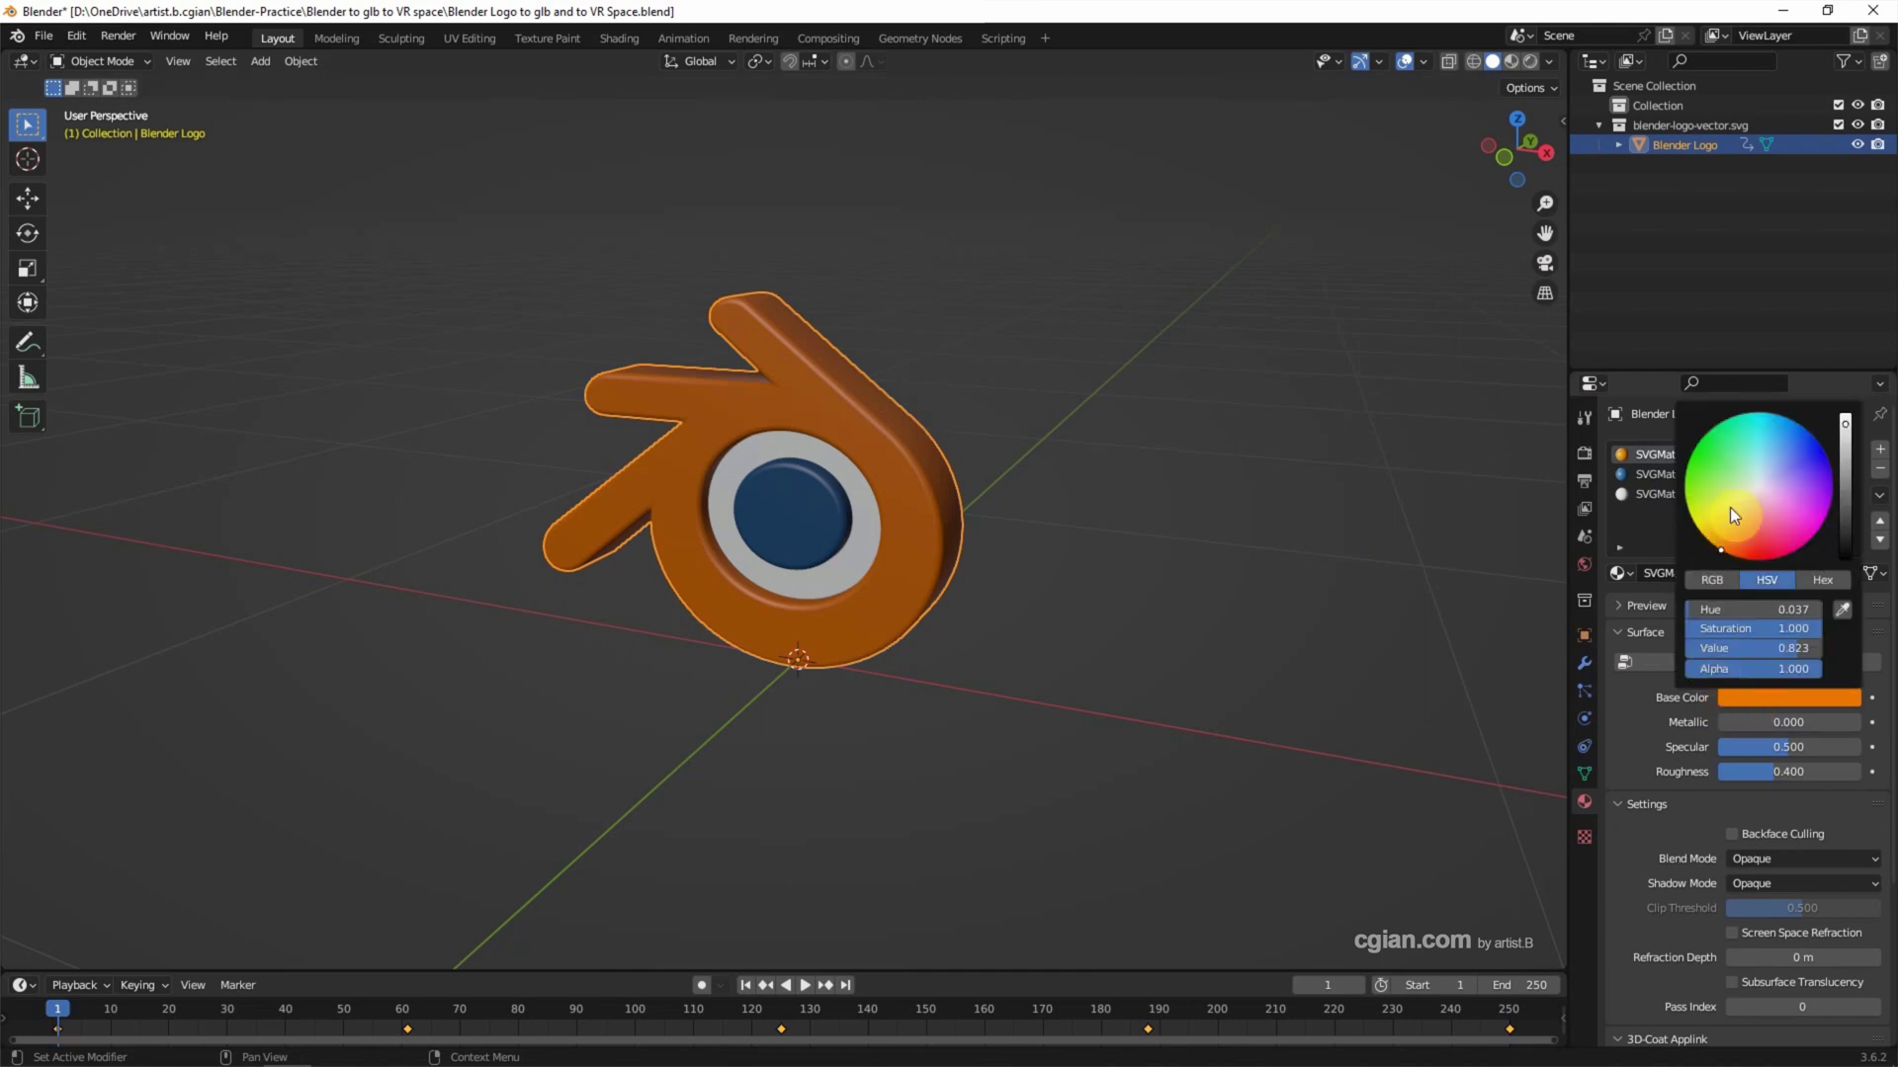
mouse_move(1730, 507)
left_mouse_down()
mouse_move(1797, 464)
mouse_move(1775, 453)
left_mouse_up()
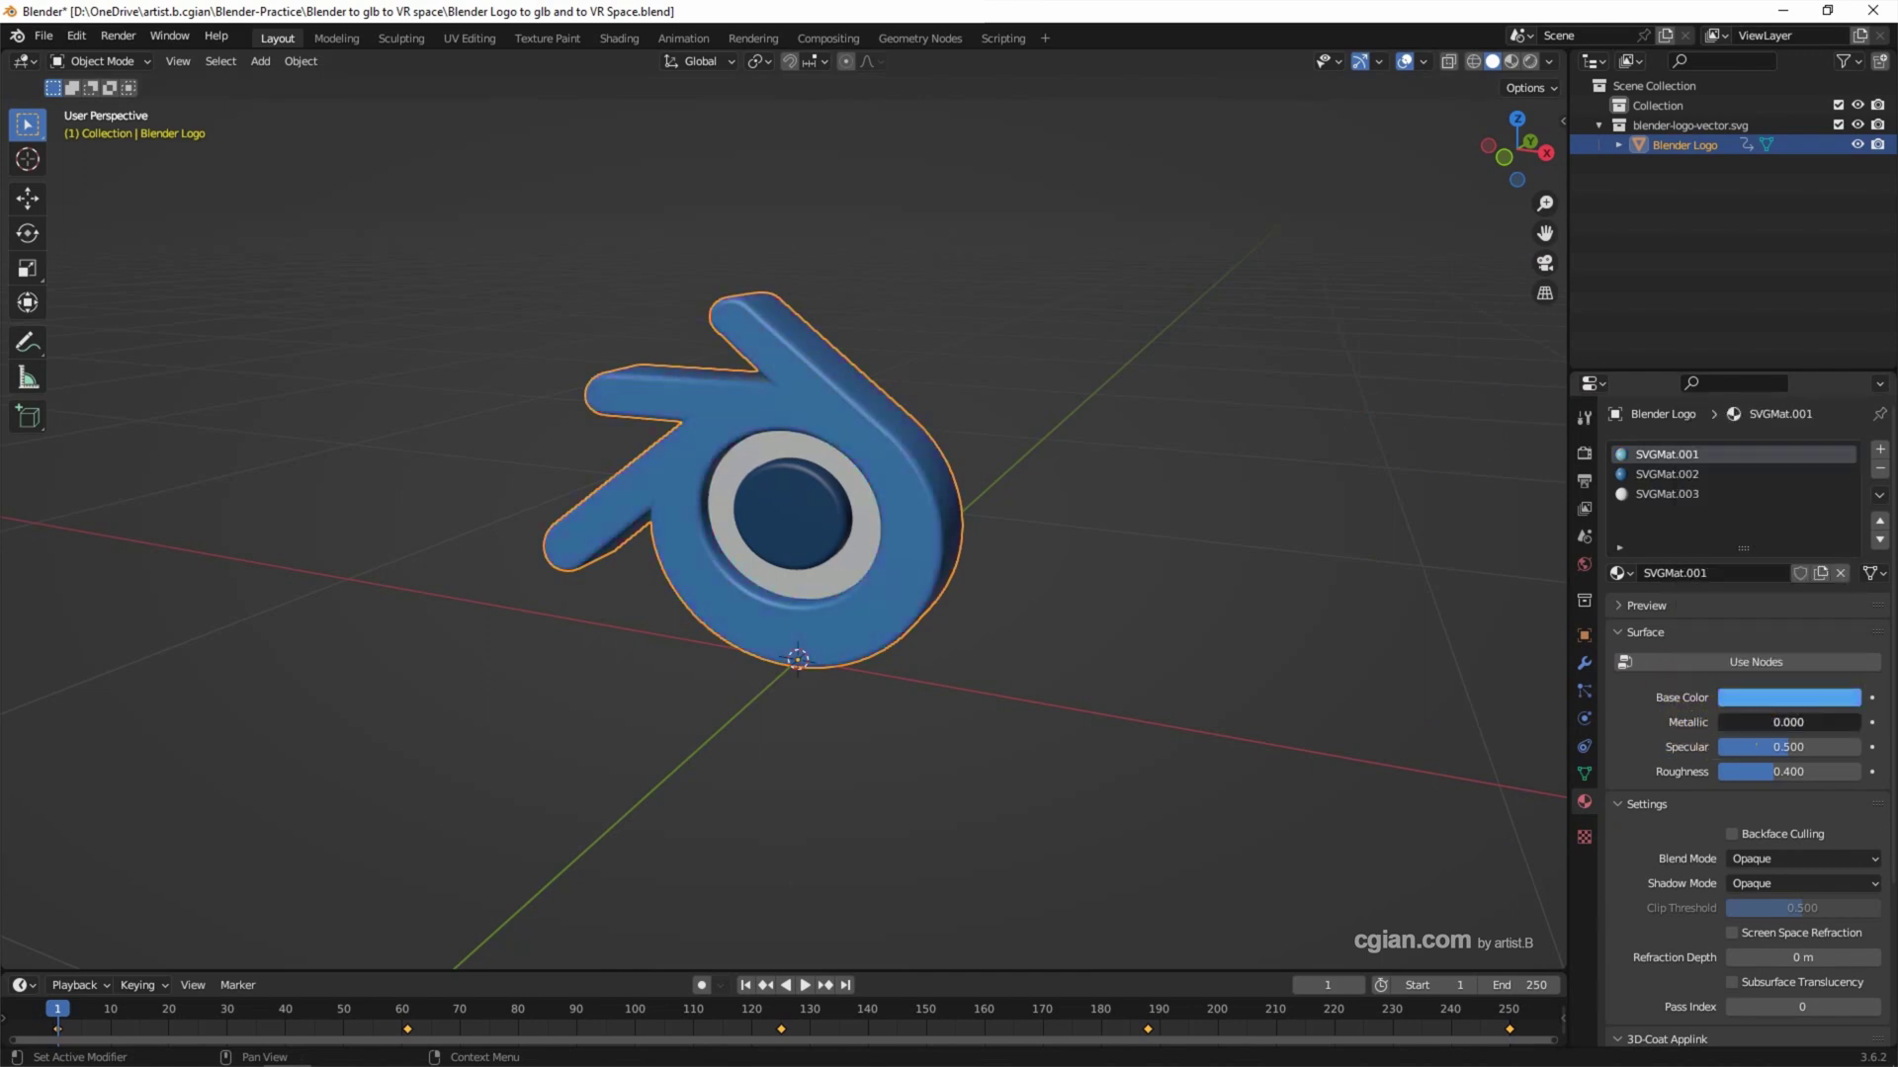
left_click_drag(1728, 721, 1839, 721)
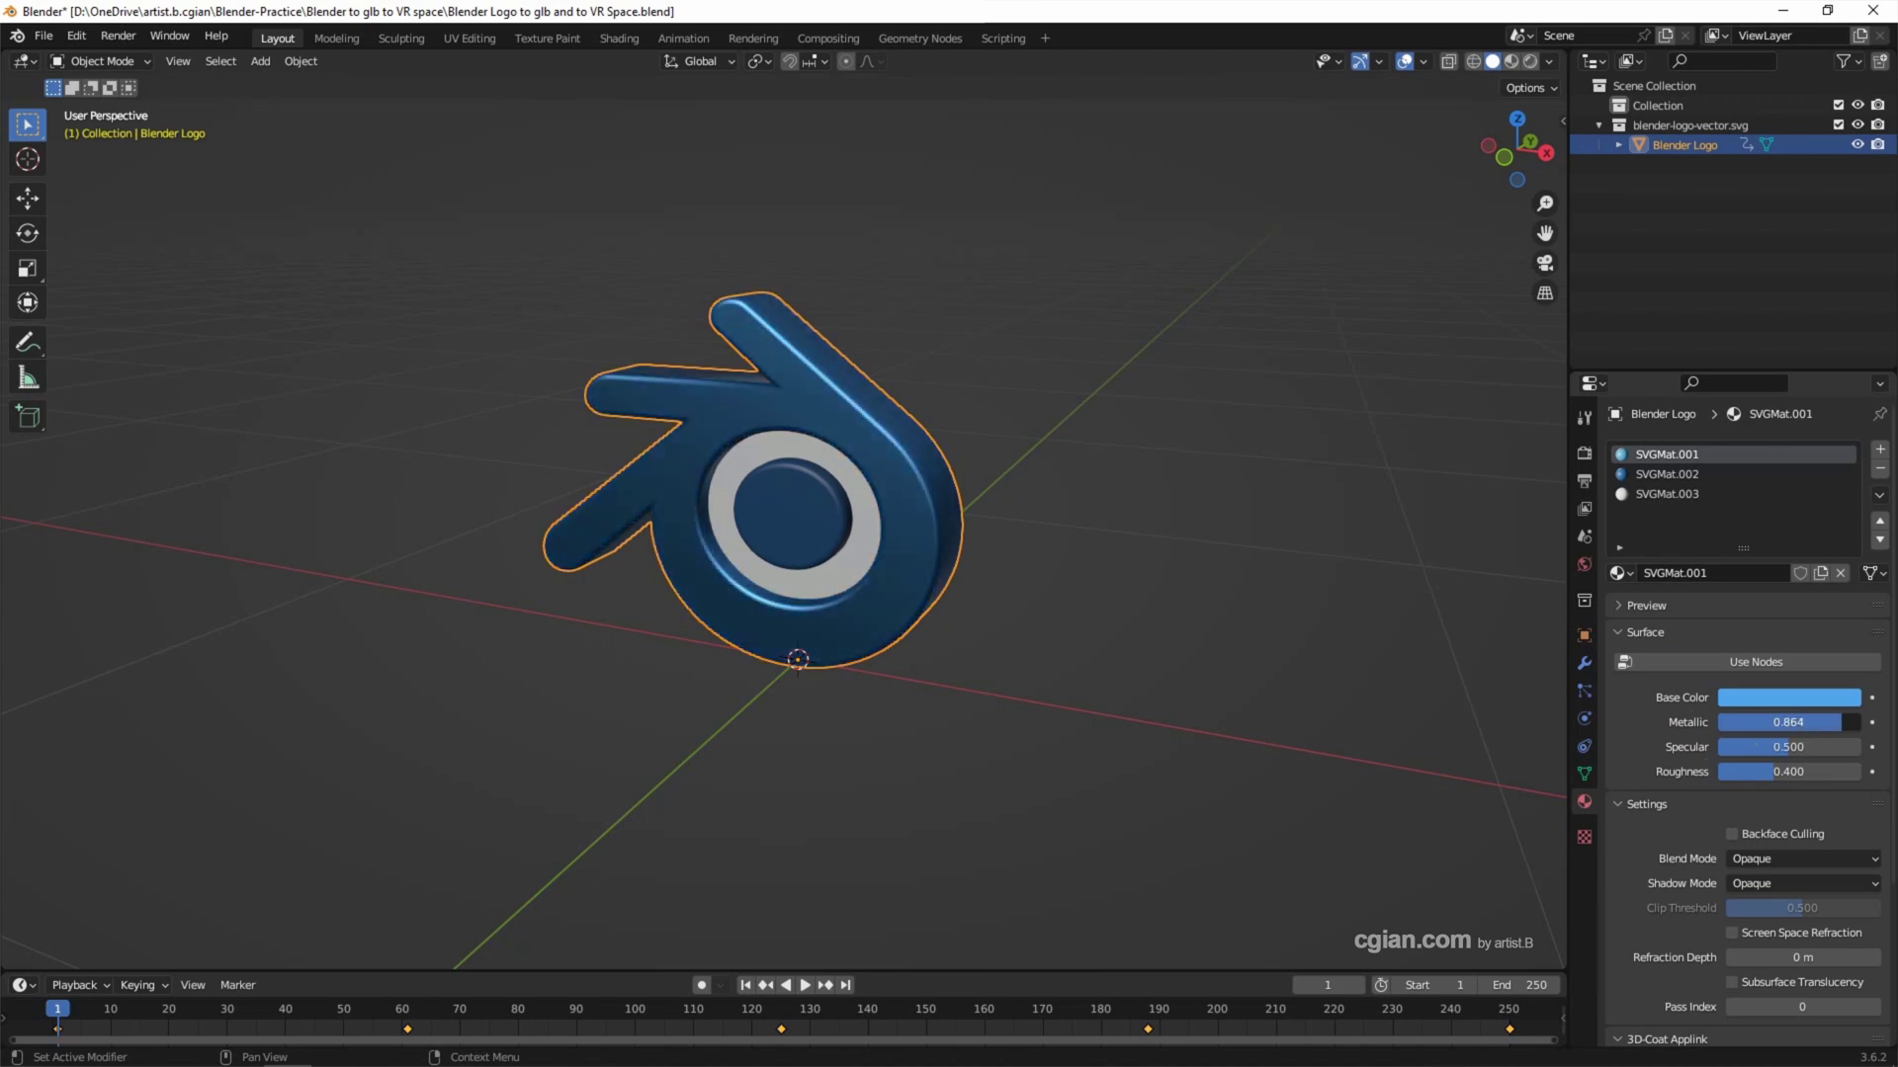
left_click_drag(1840, 721, 1814, 721)
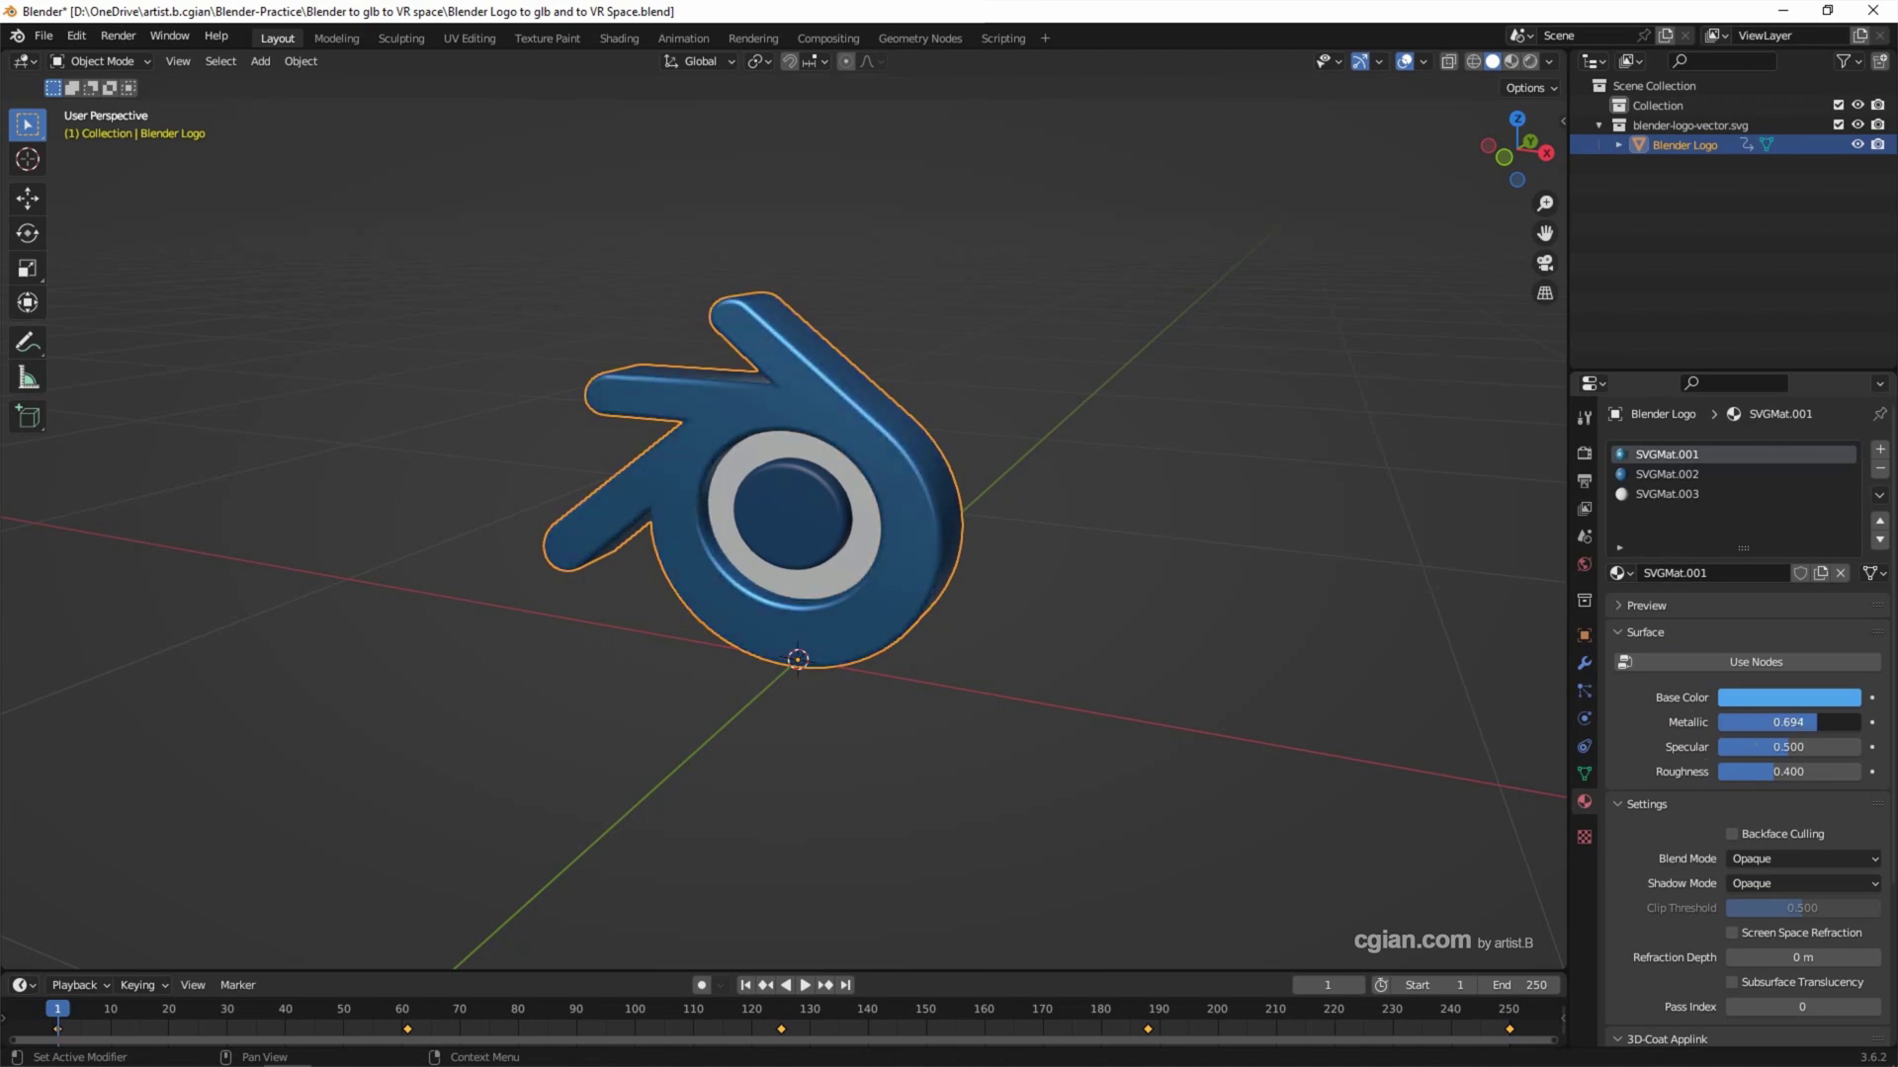
mouse_move(1799, 722)
left_mouse_down()
mouse_move(1822, 721)
mouse_move(1808, 746)
left_mouse_up()
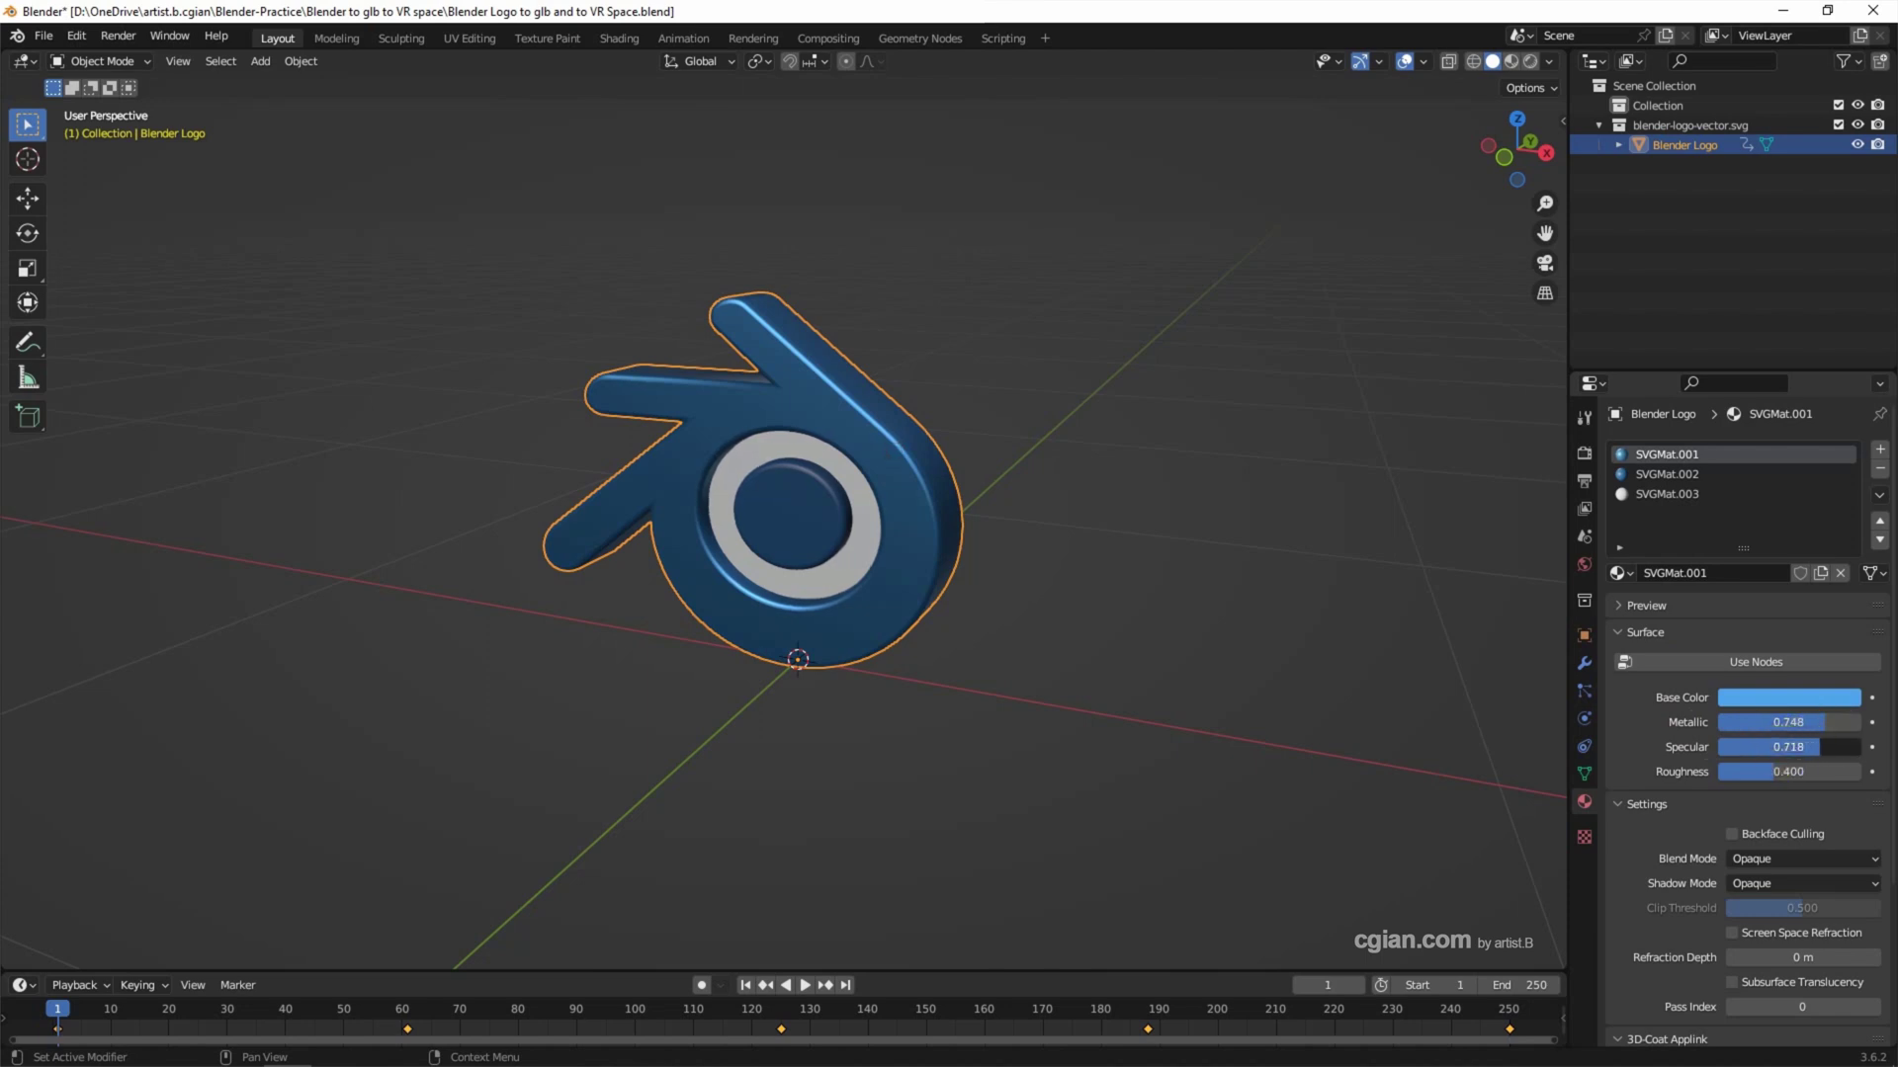
- Try roughness values, undo back to orange, and split the viewport into two
left_click_drag(1780, 772, 1810, 772)
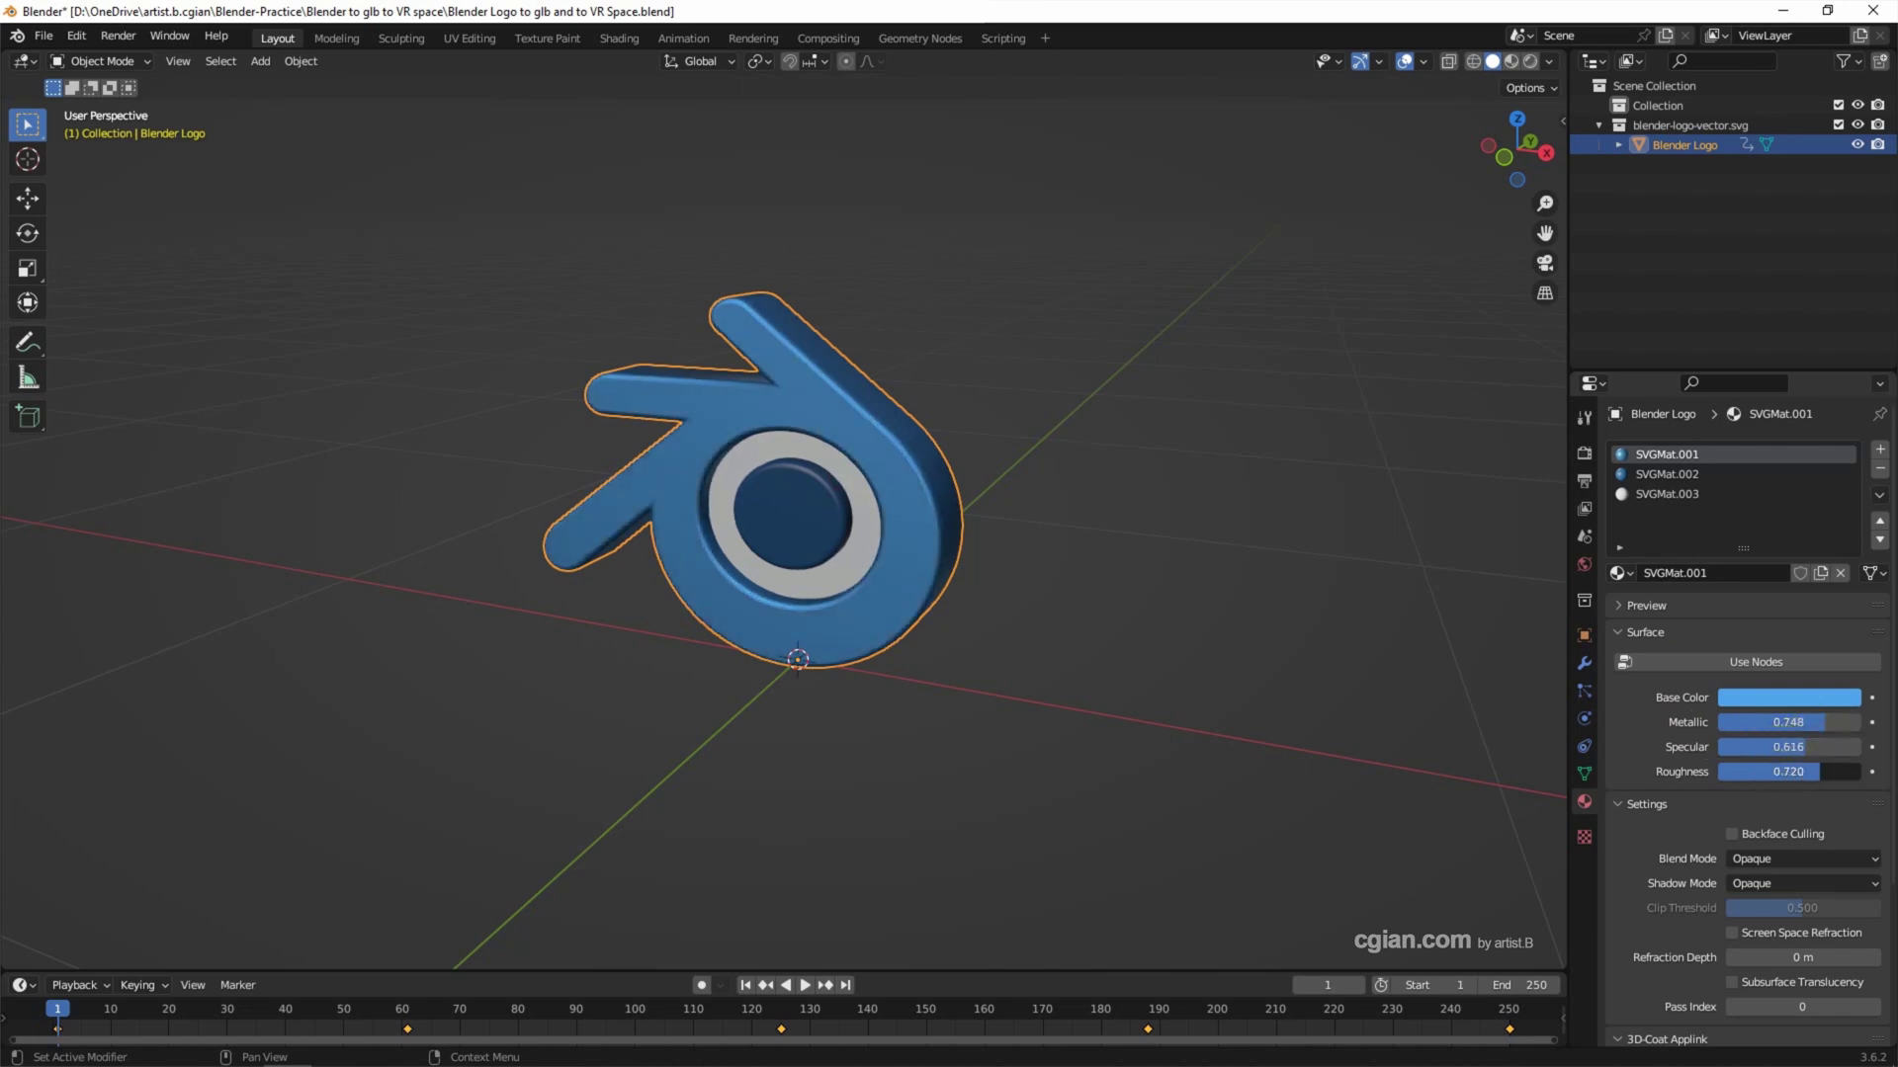
left_click_drag(1836, 771, 1657, 758)
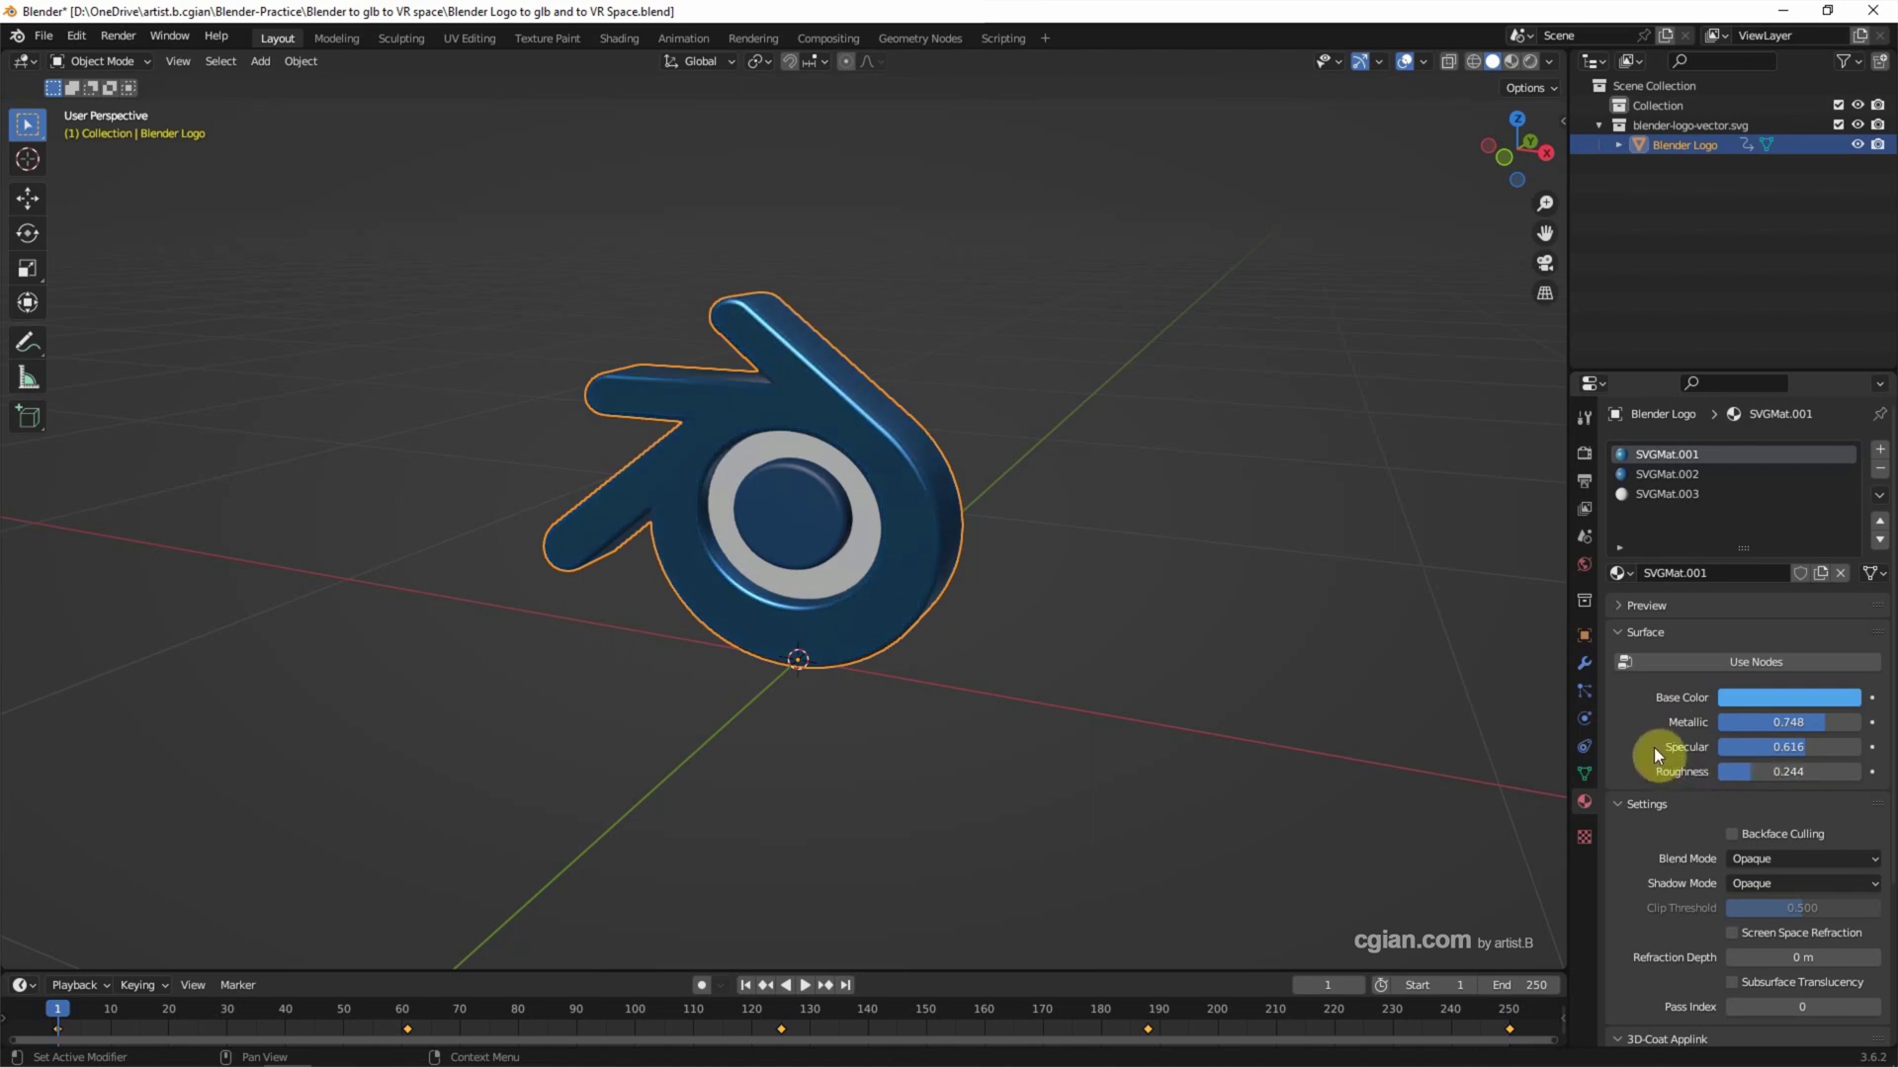
key("ctrl+z")
key("ctrl+z")
key("ctrl+z")
key("ctrl+z")
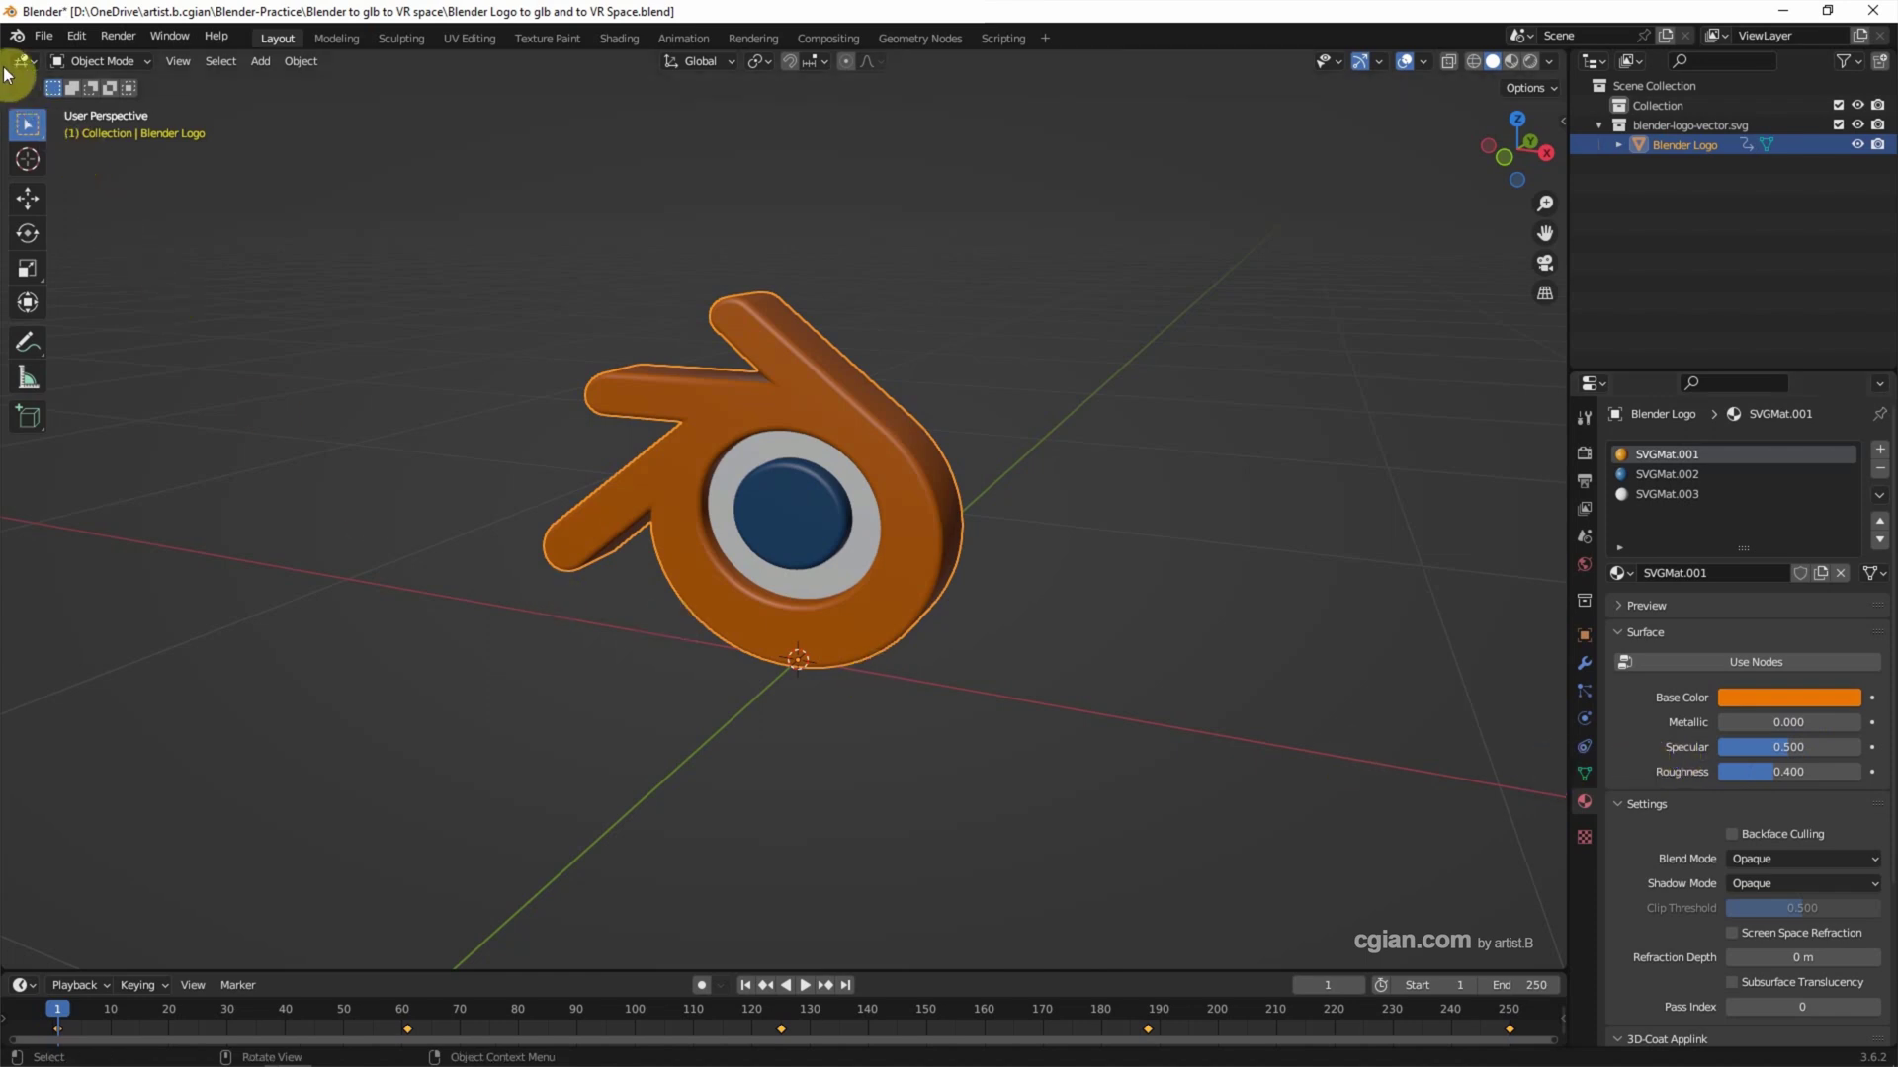
left_click_drag(8, 54, 734, 119)
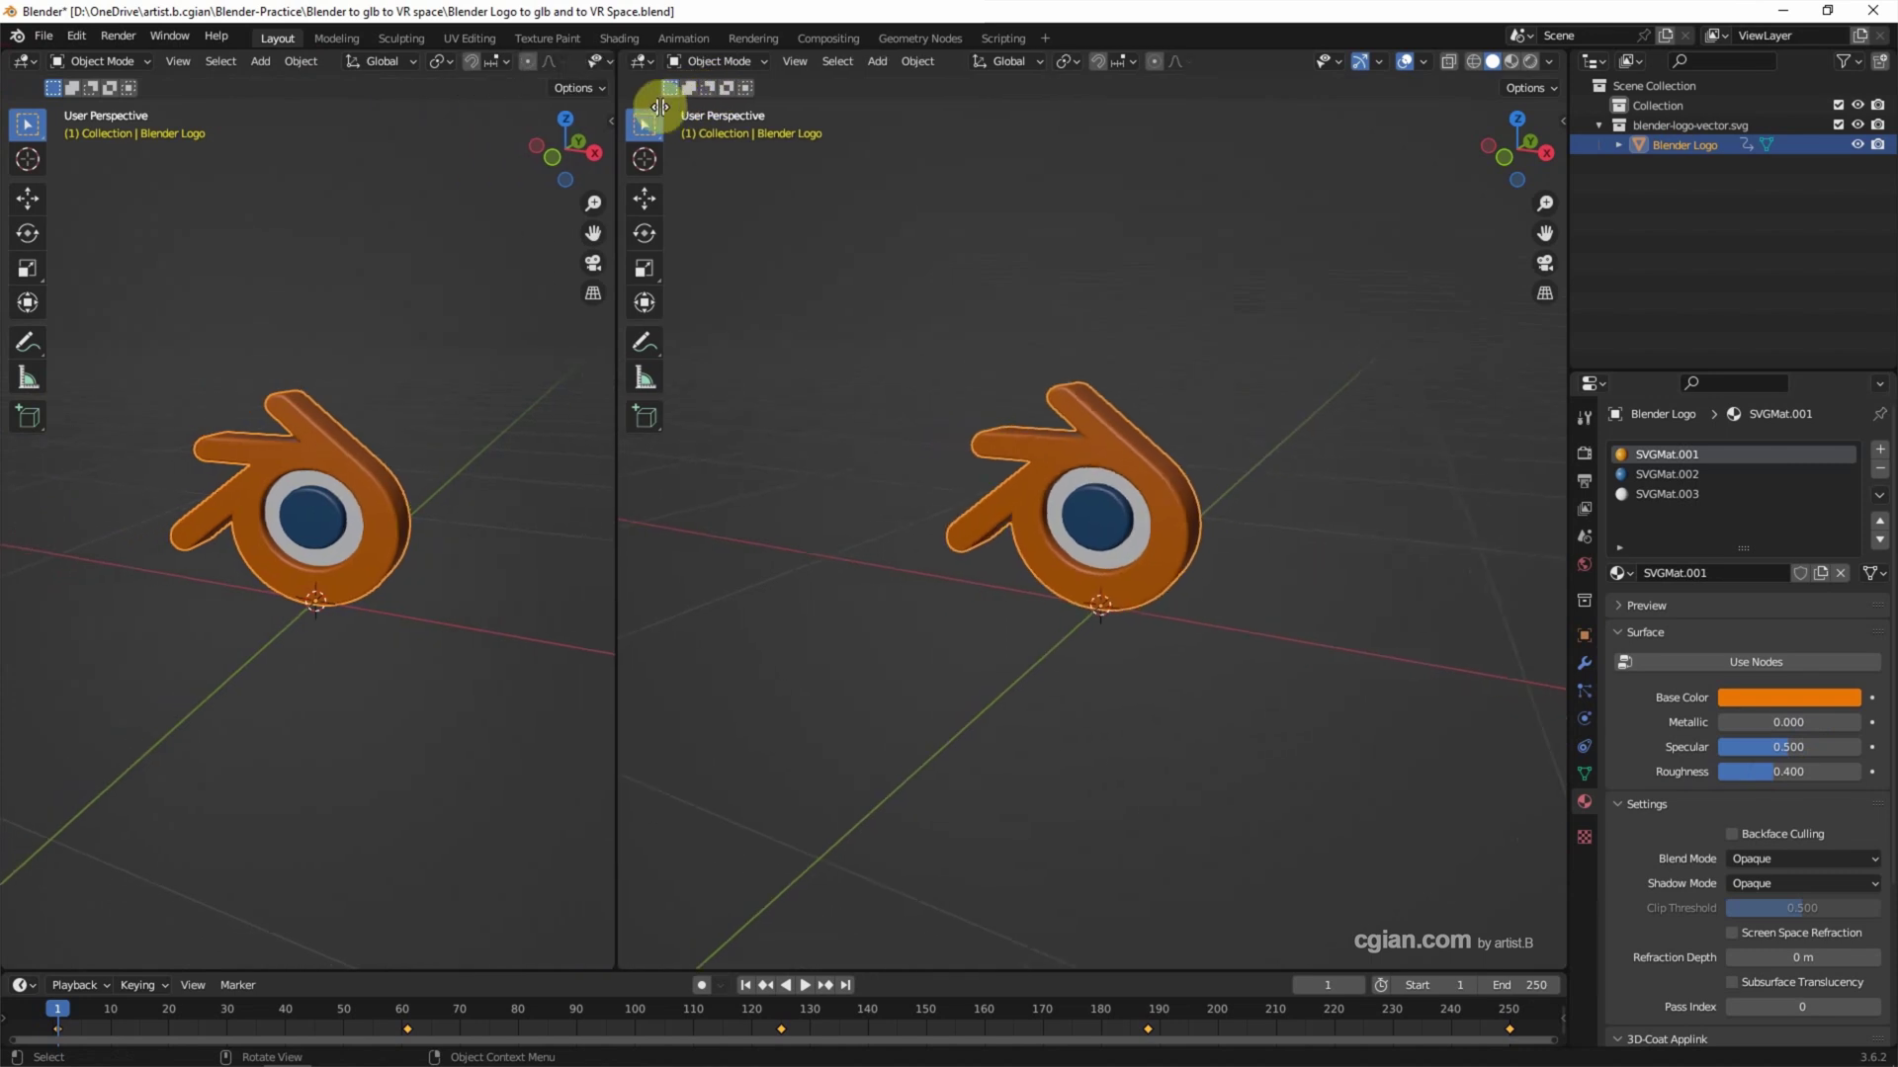
- Make the left view a Shader Editor and enable Use Nodes on the orange material
left_click(23, 62)
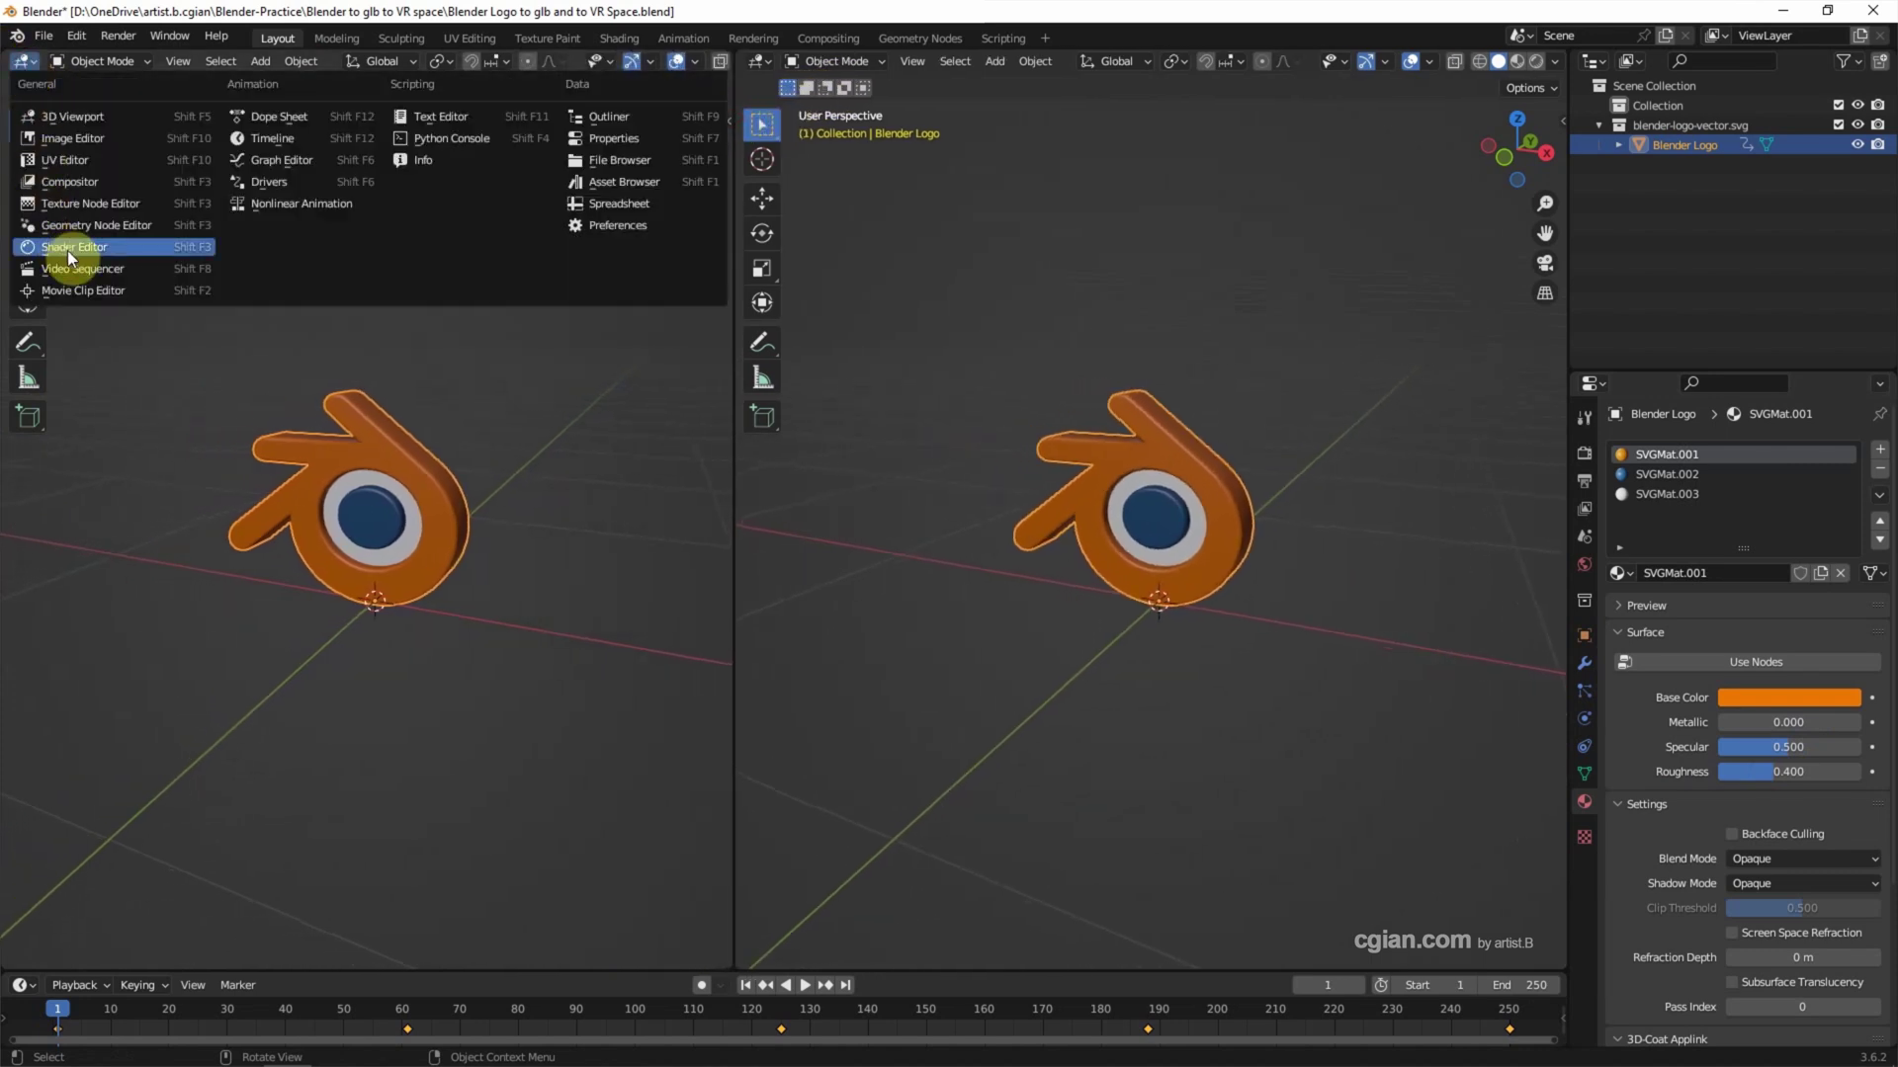
left_click(68, 249)
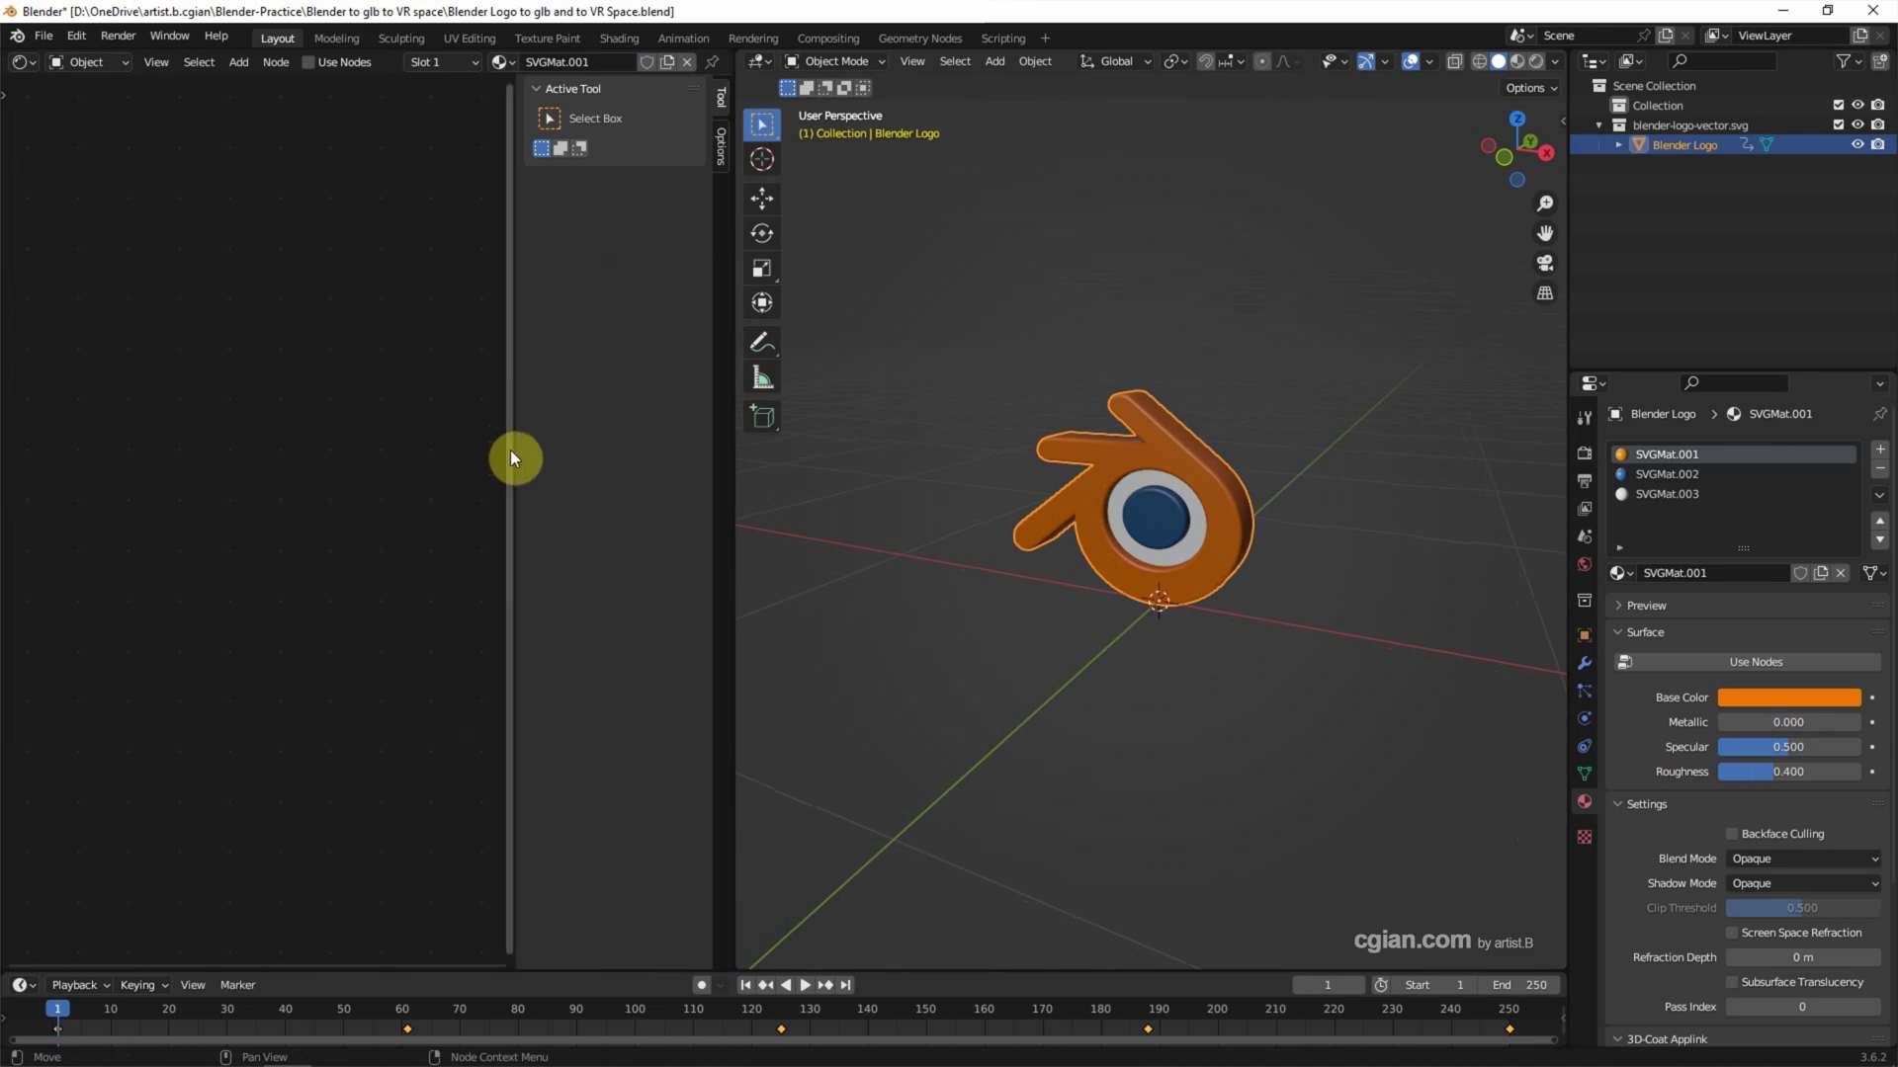
left_click_drag(514, 454, 755, 466)
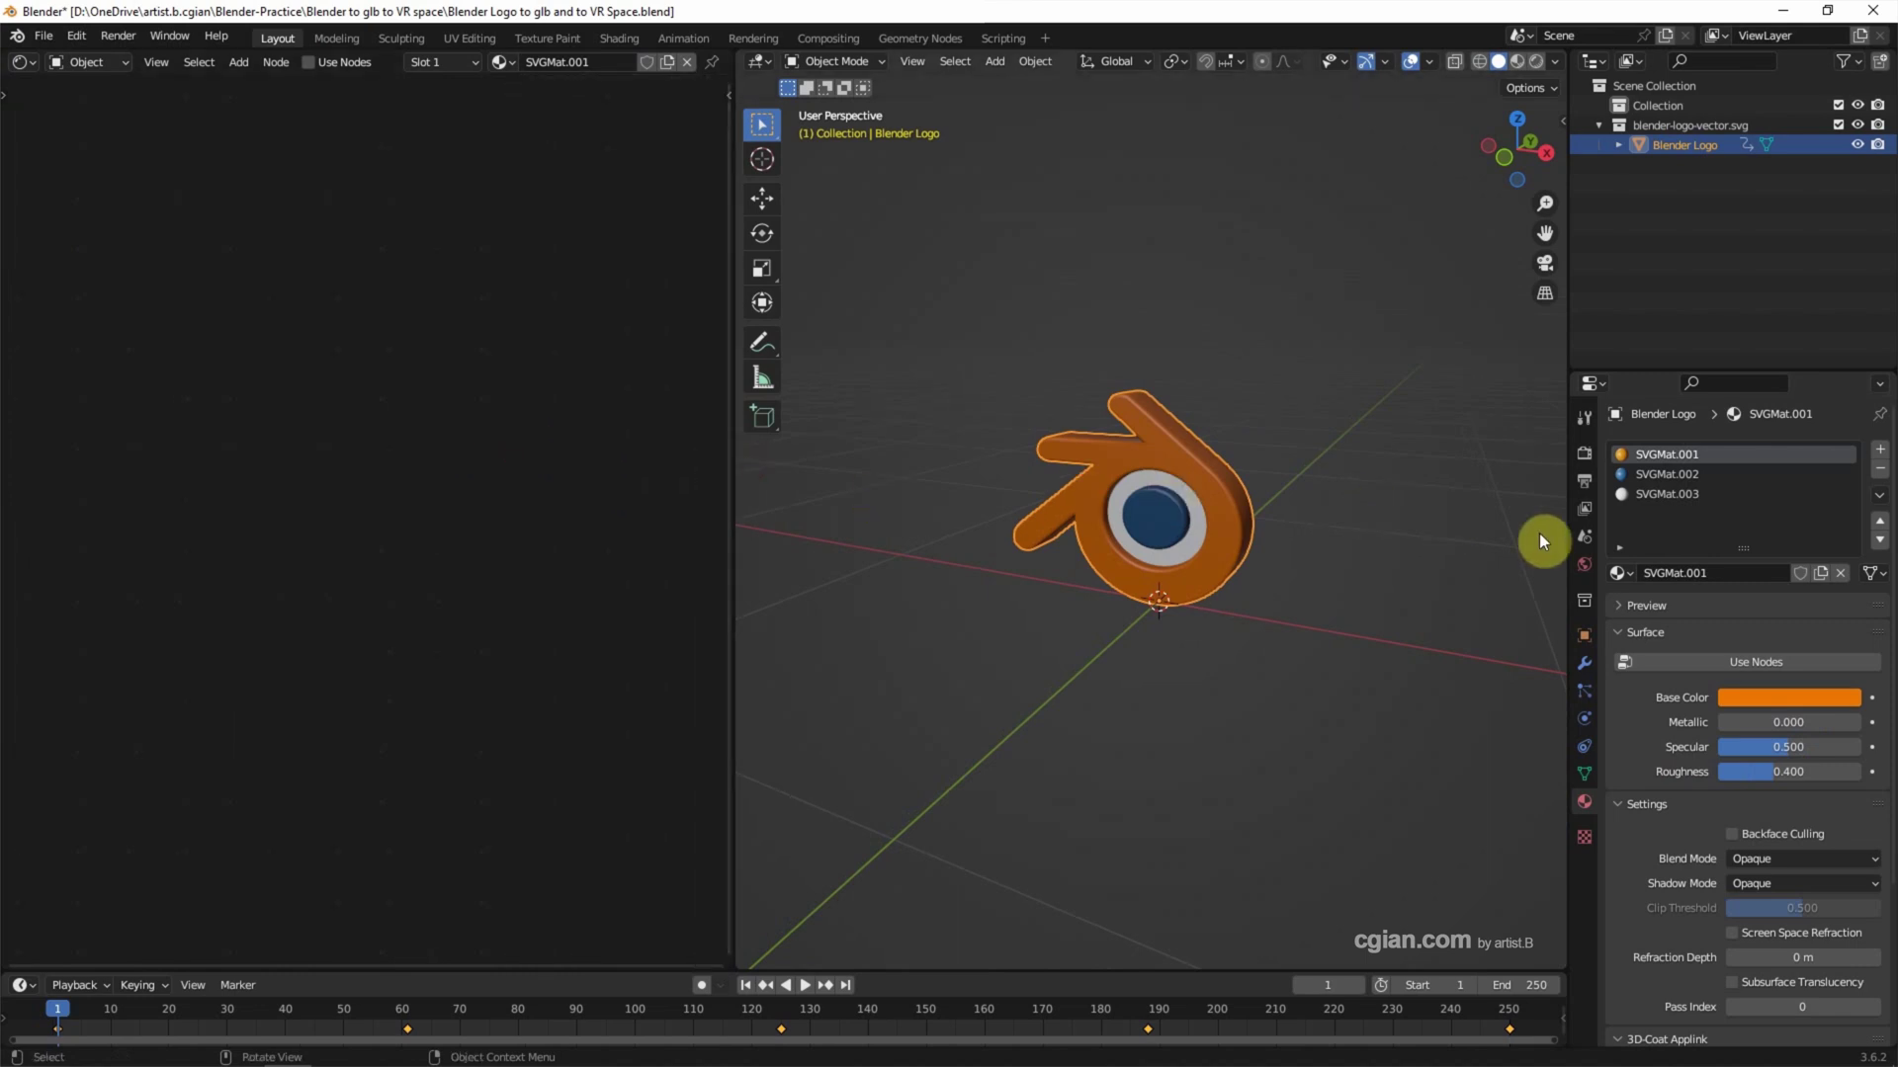
left_click(1673, 660)
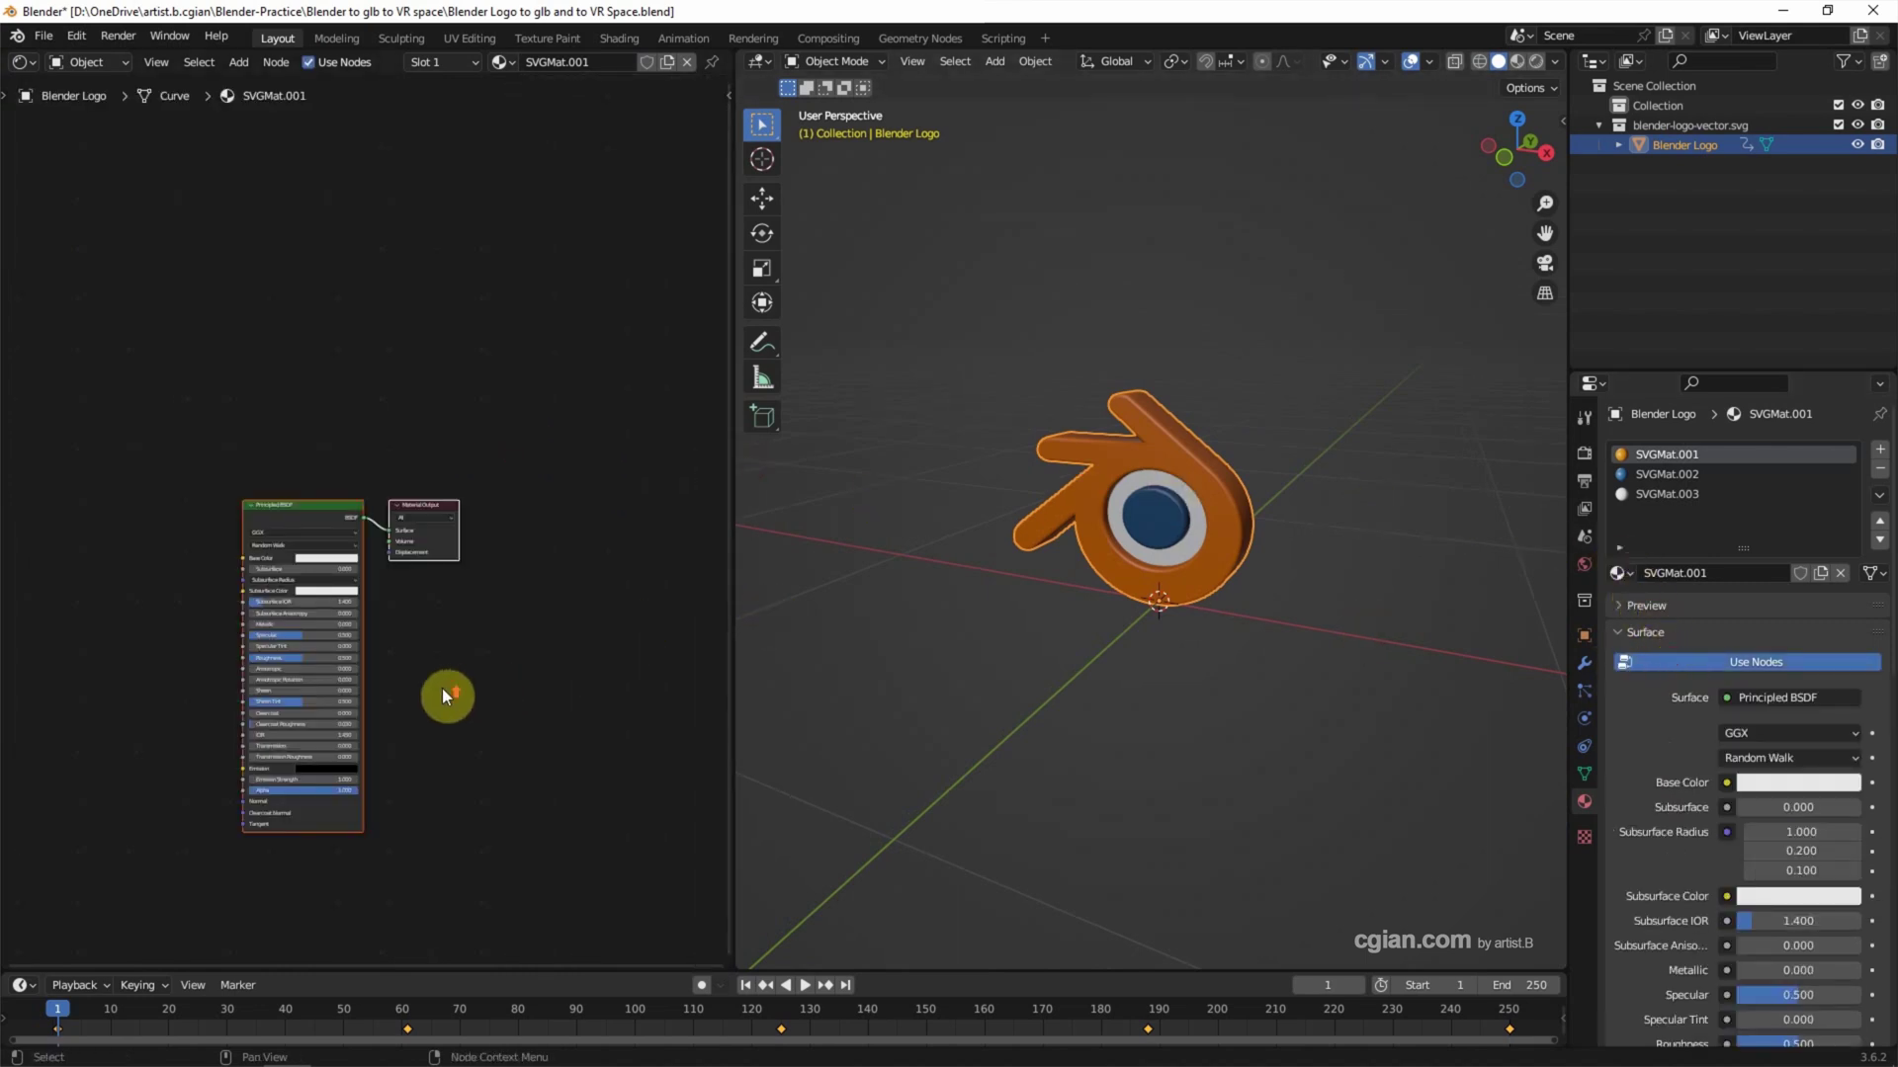
middle_click_drag(440, 715, 509, 579)
scroll(533, 557, "up", 1)
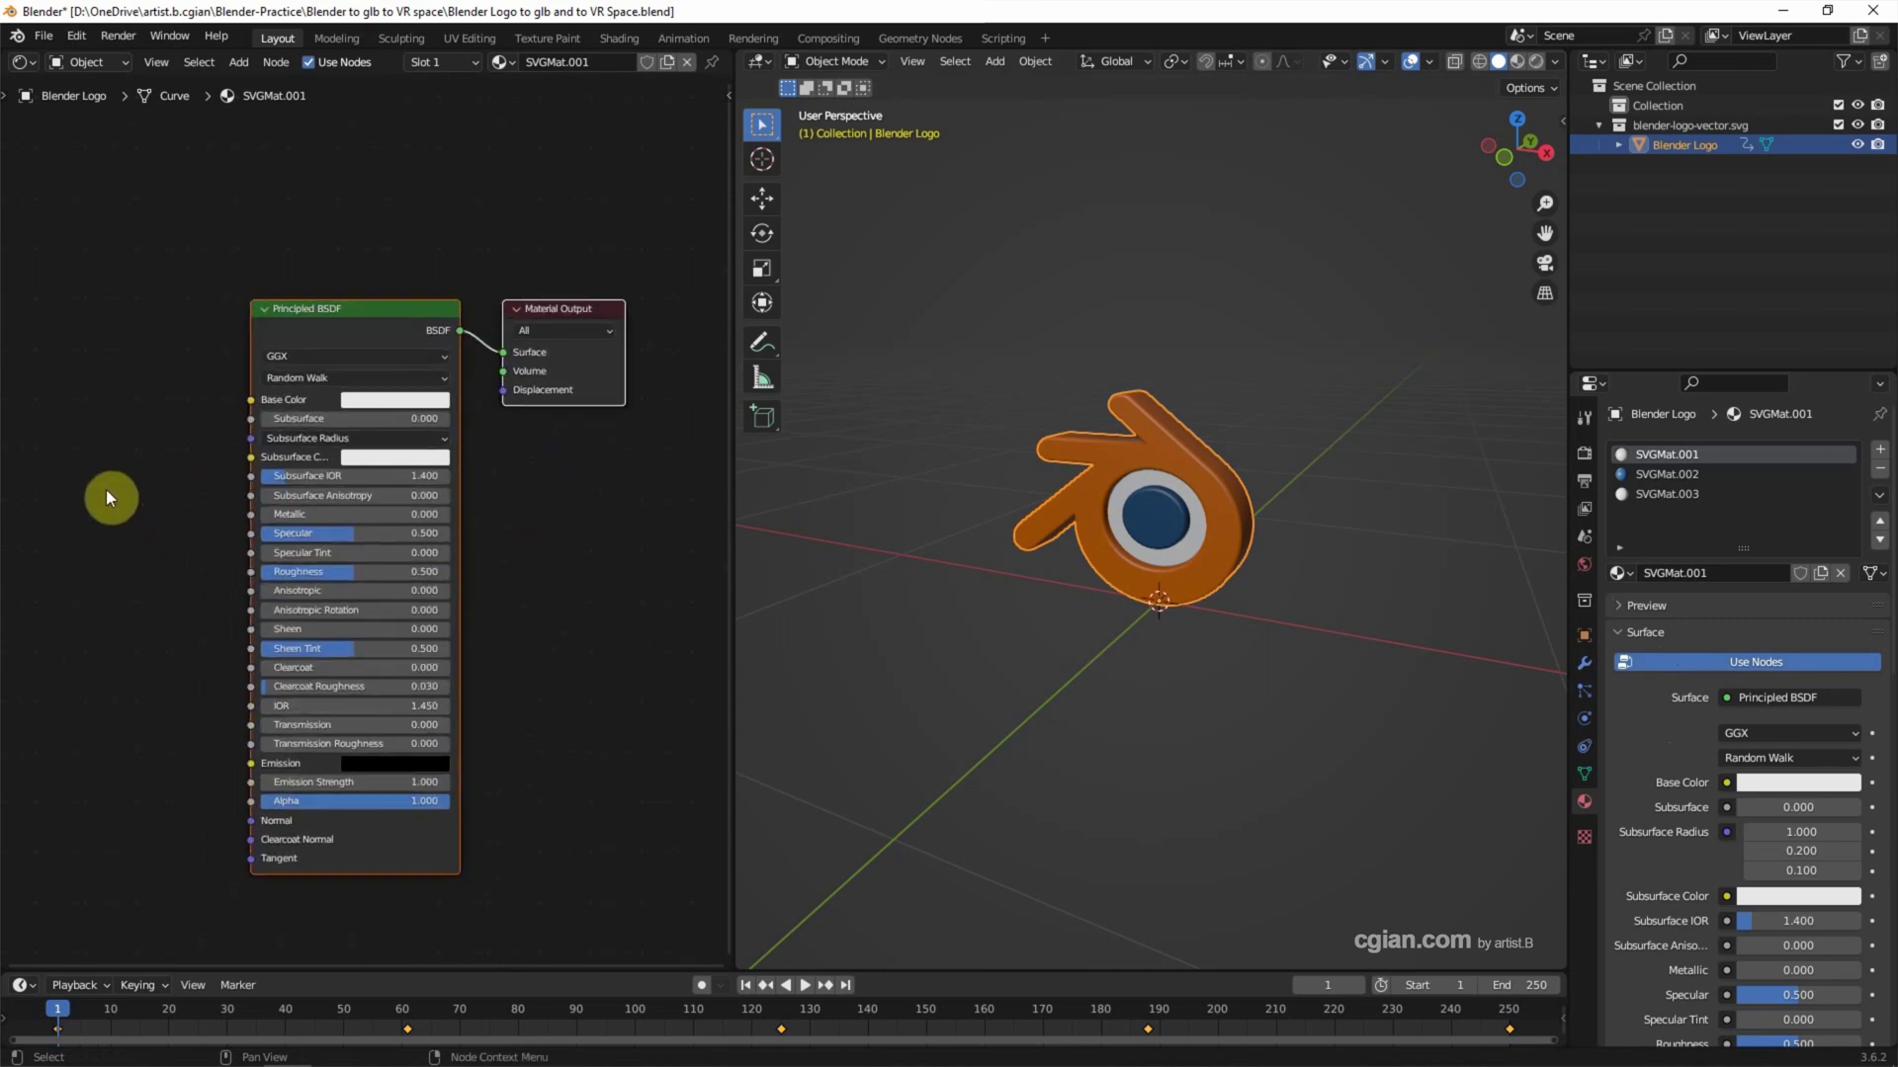
- Add an Image Texture node linked to Base Color, then undo back to no nodes
key("shift+a")
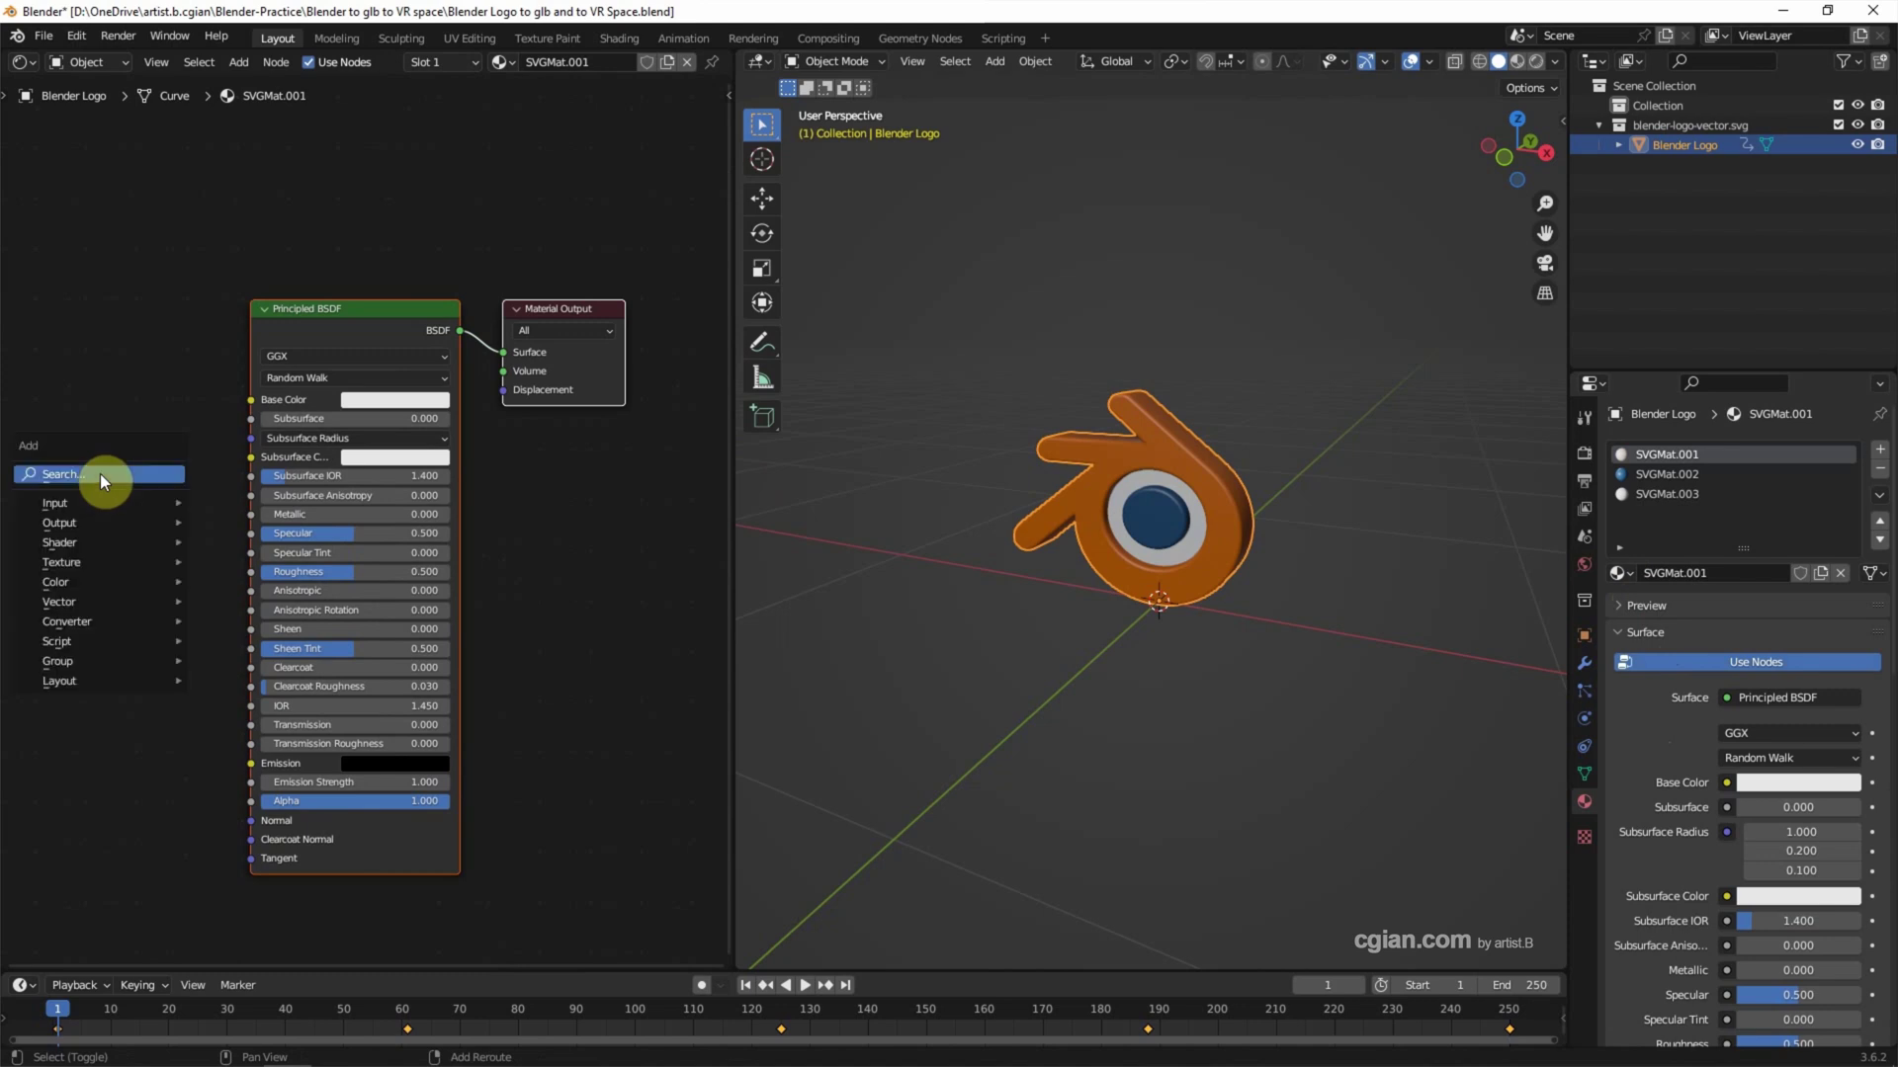
left_click(100, 473)
type("image")
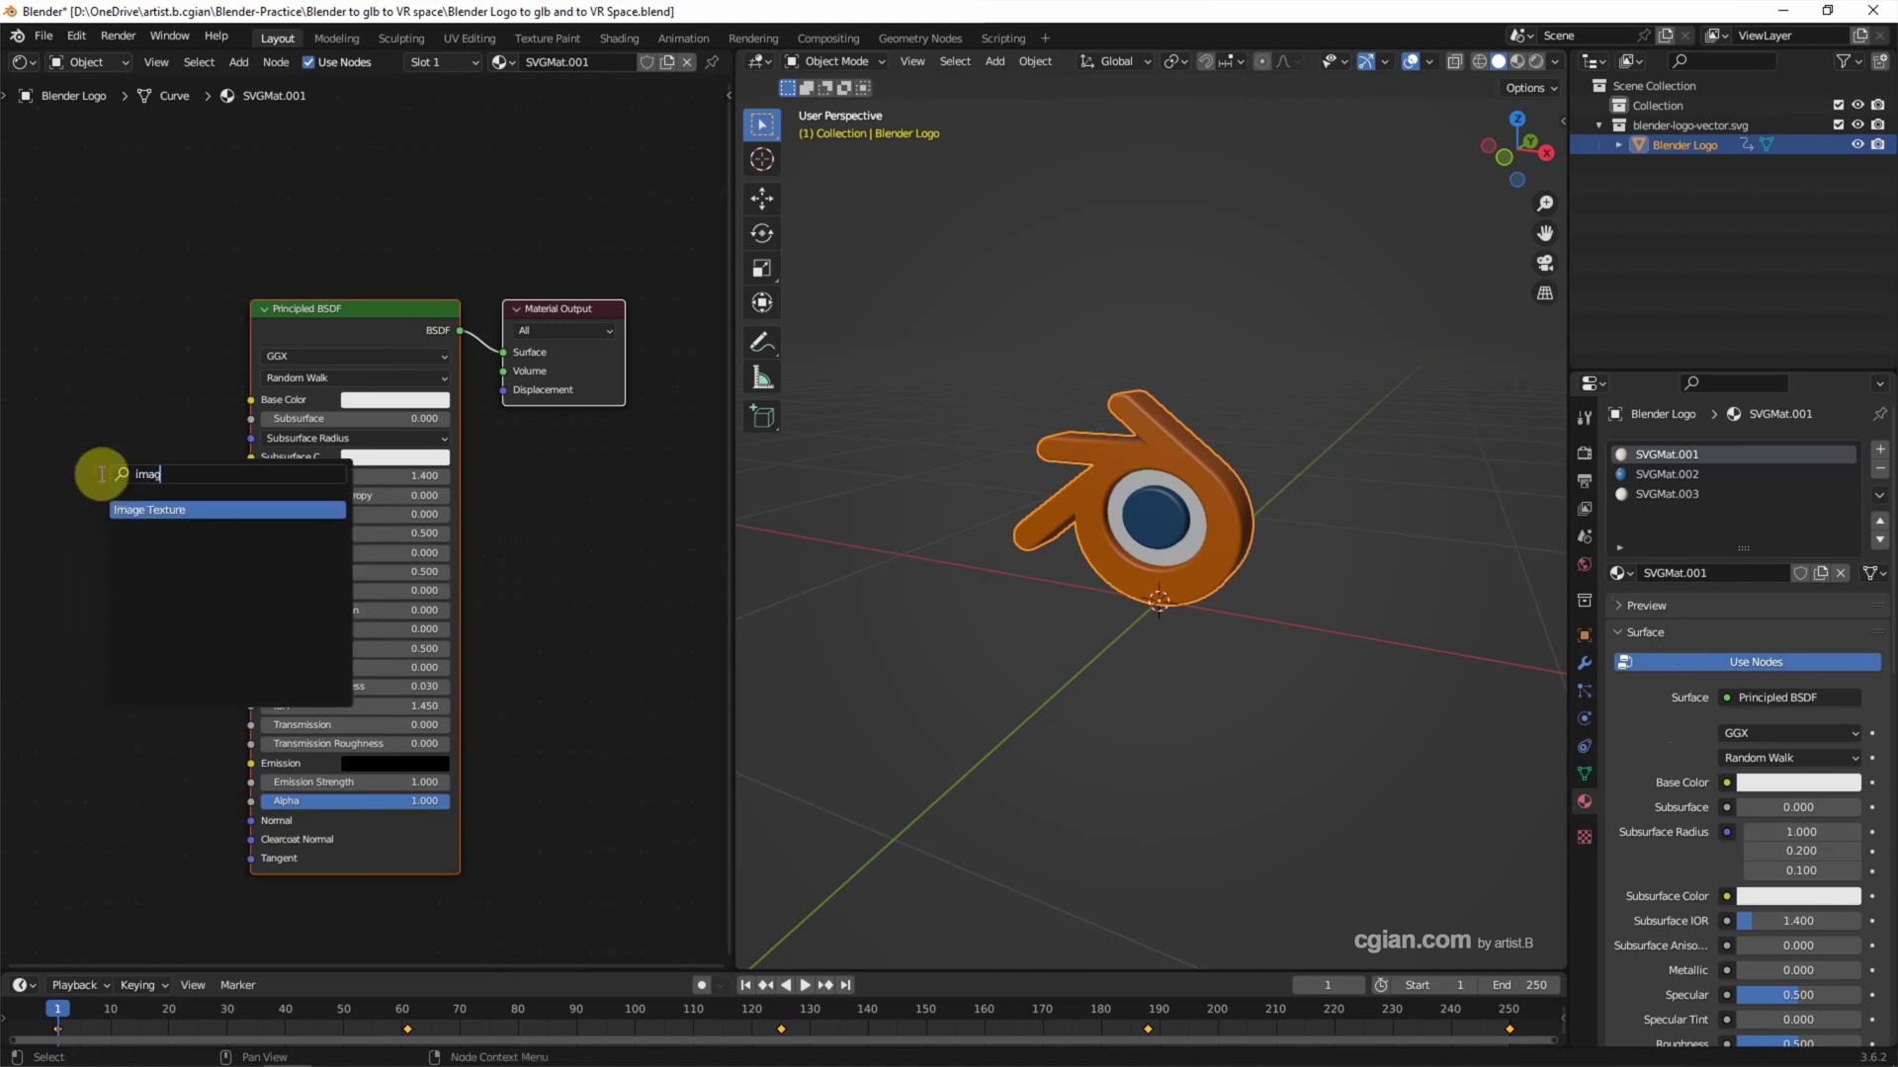
left_click(127, 510)
left_click(44, 372)
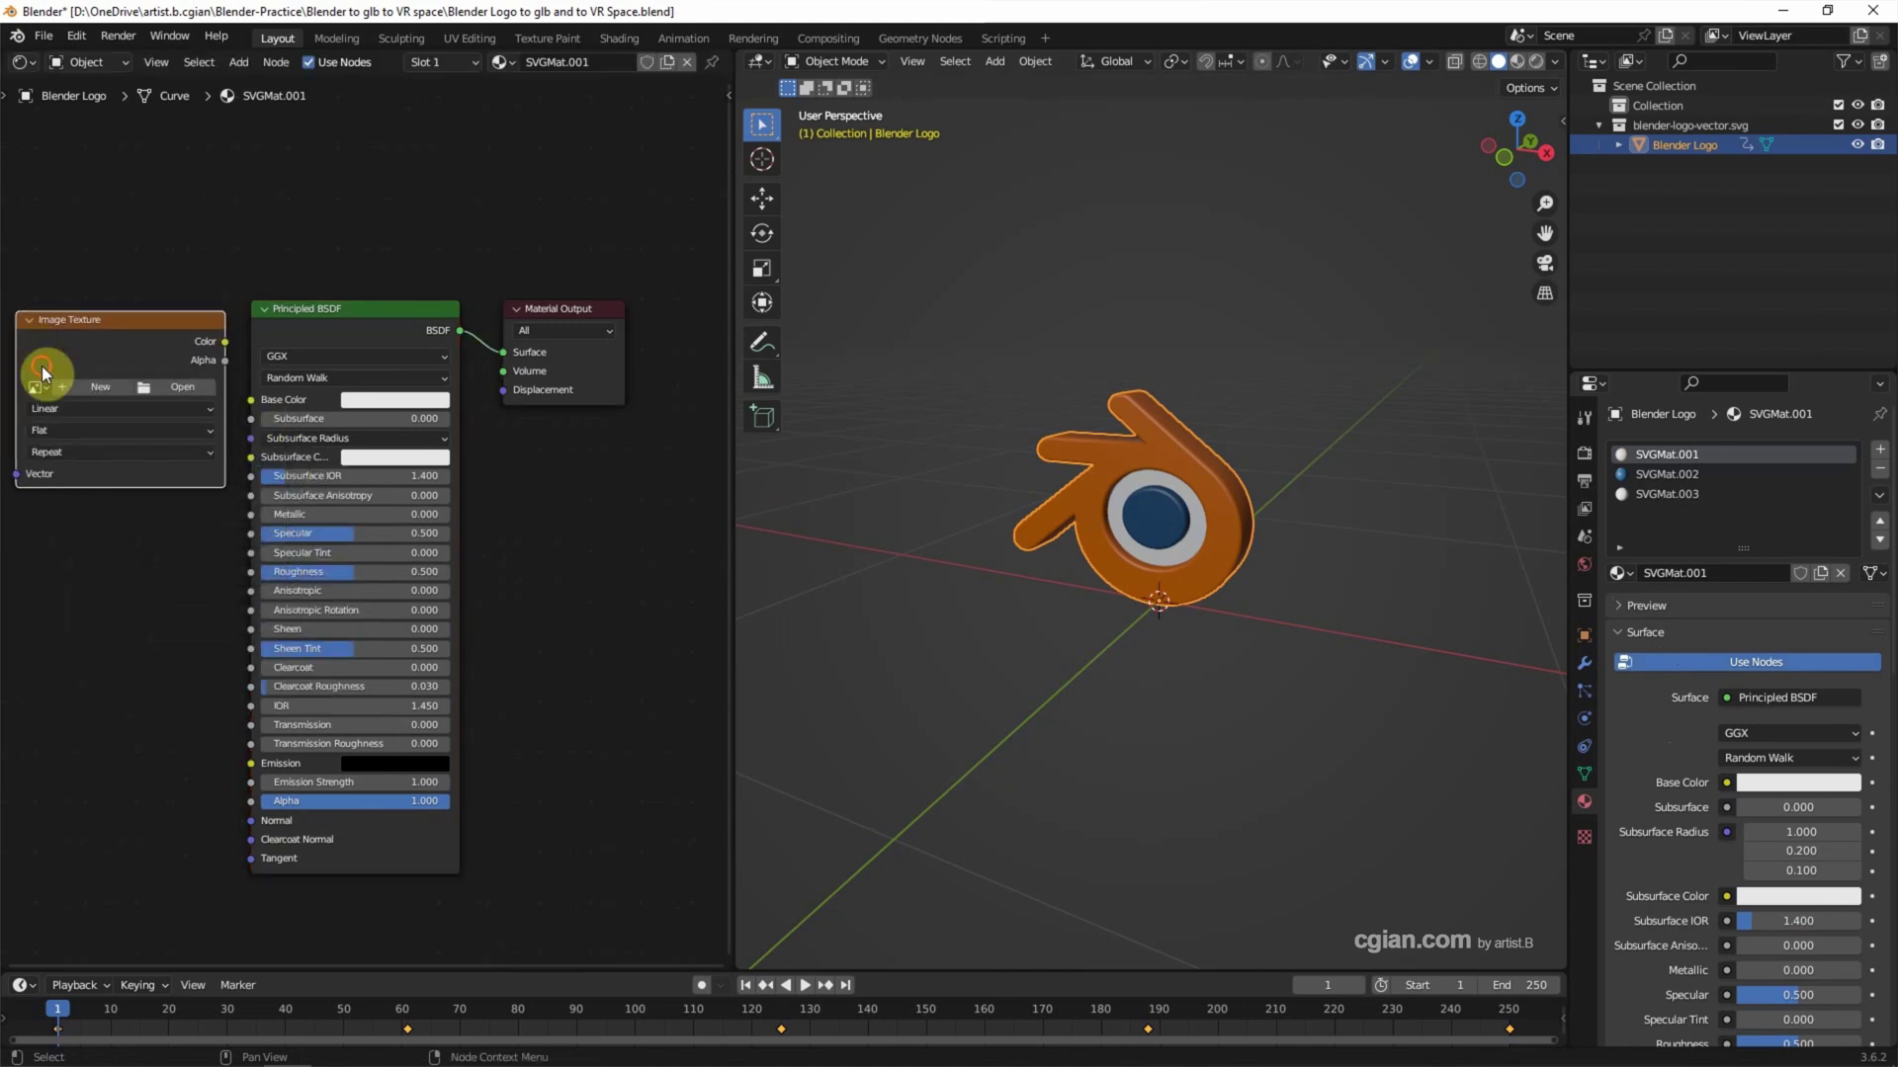
left_click_drag(223, 340, 247, 400)
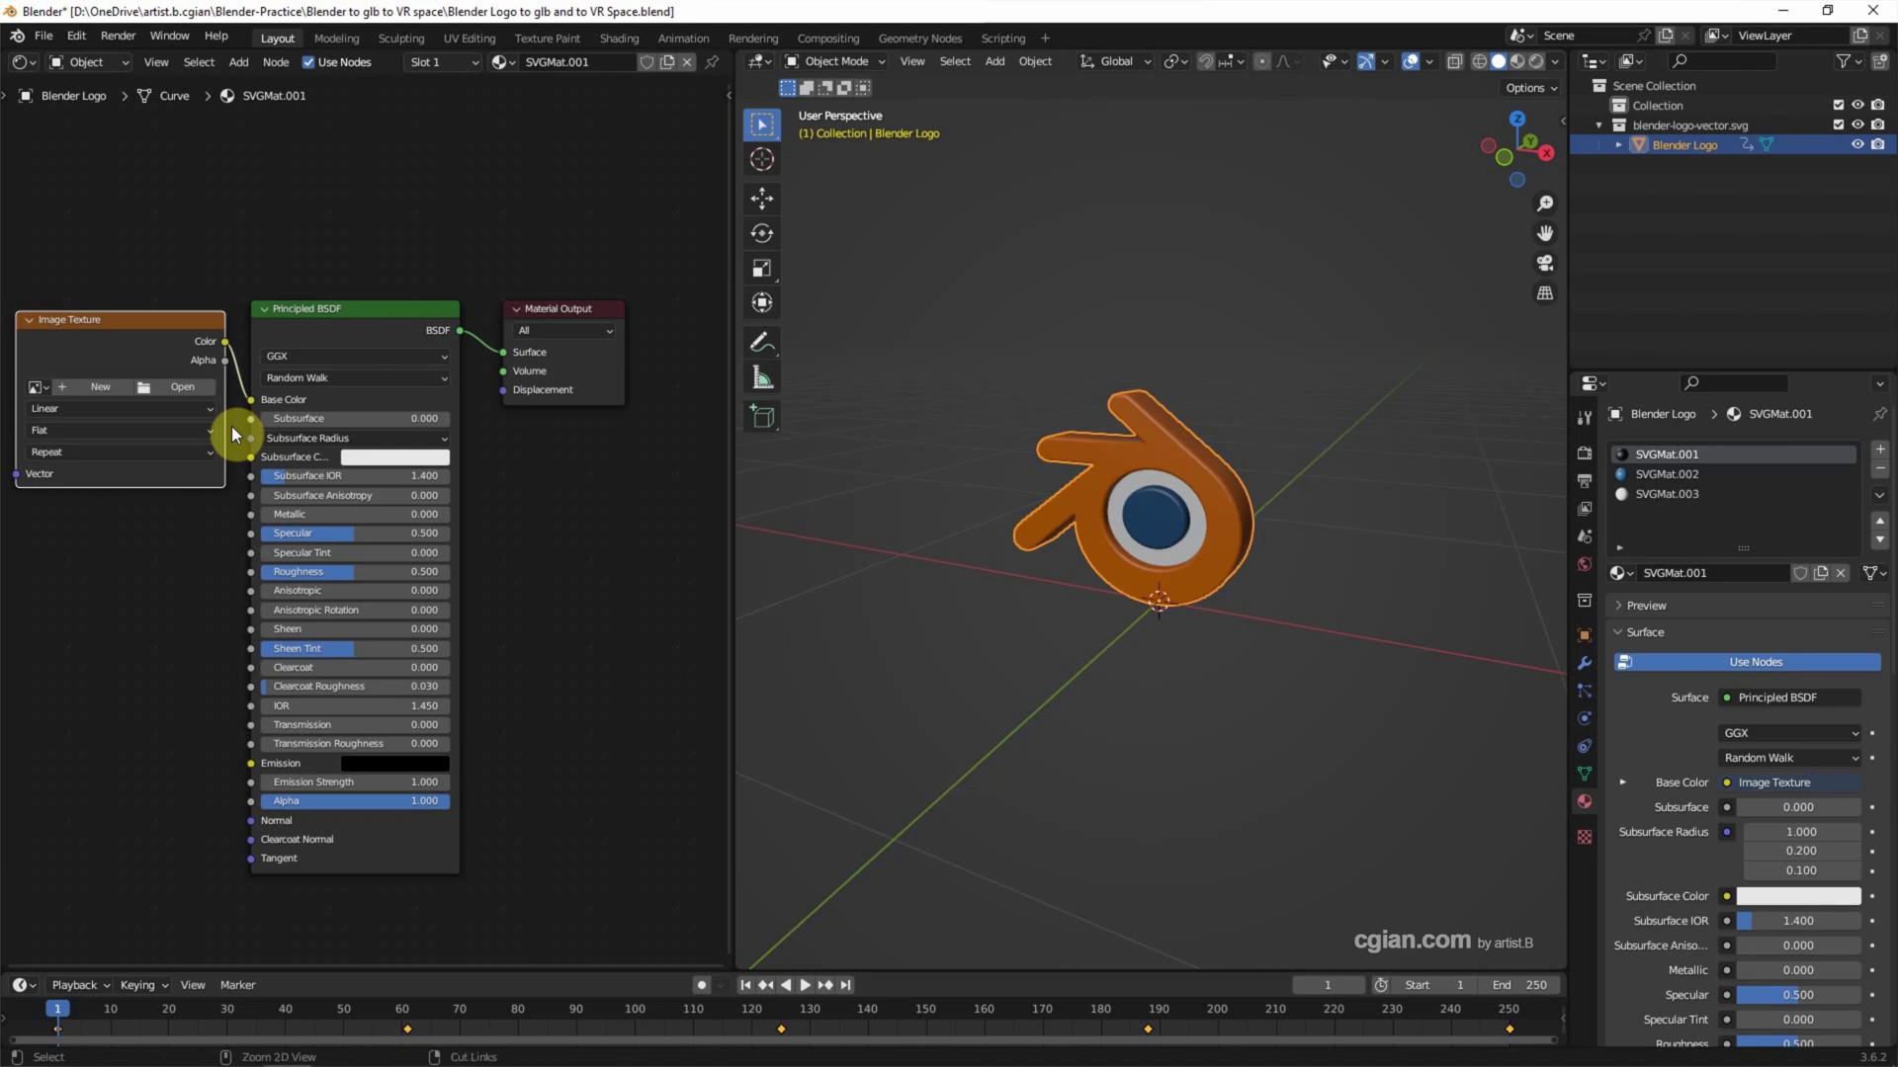
key("ctrl+z")
key("ctrl+z")
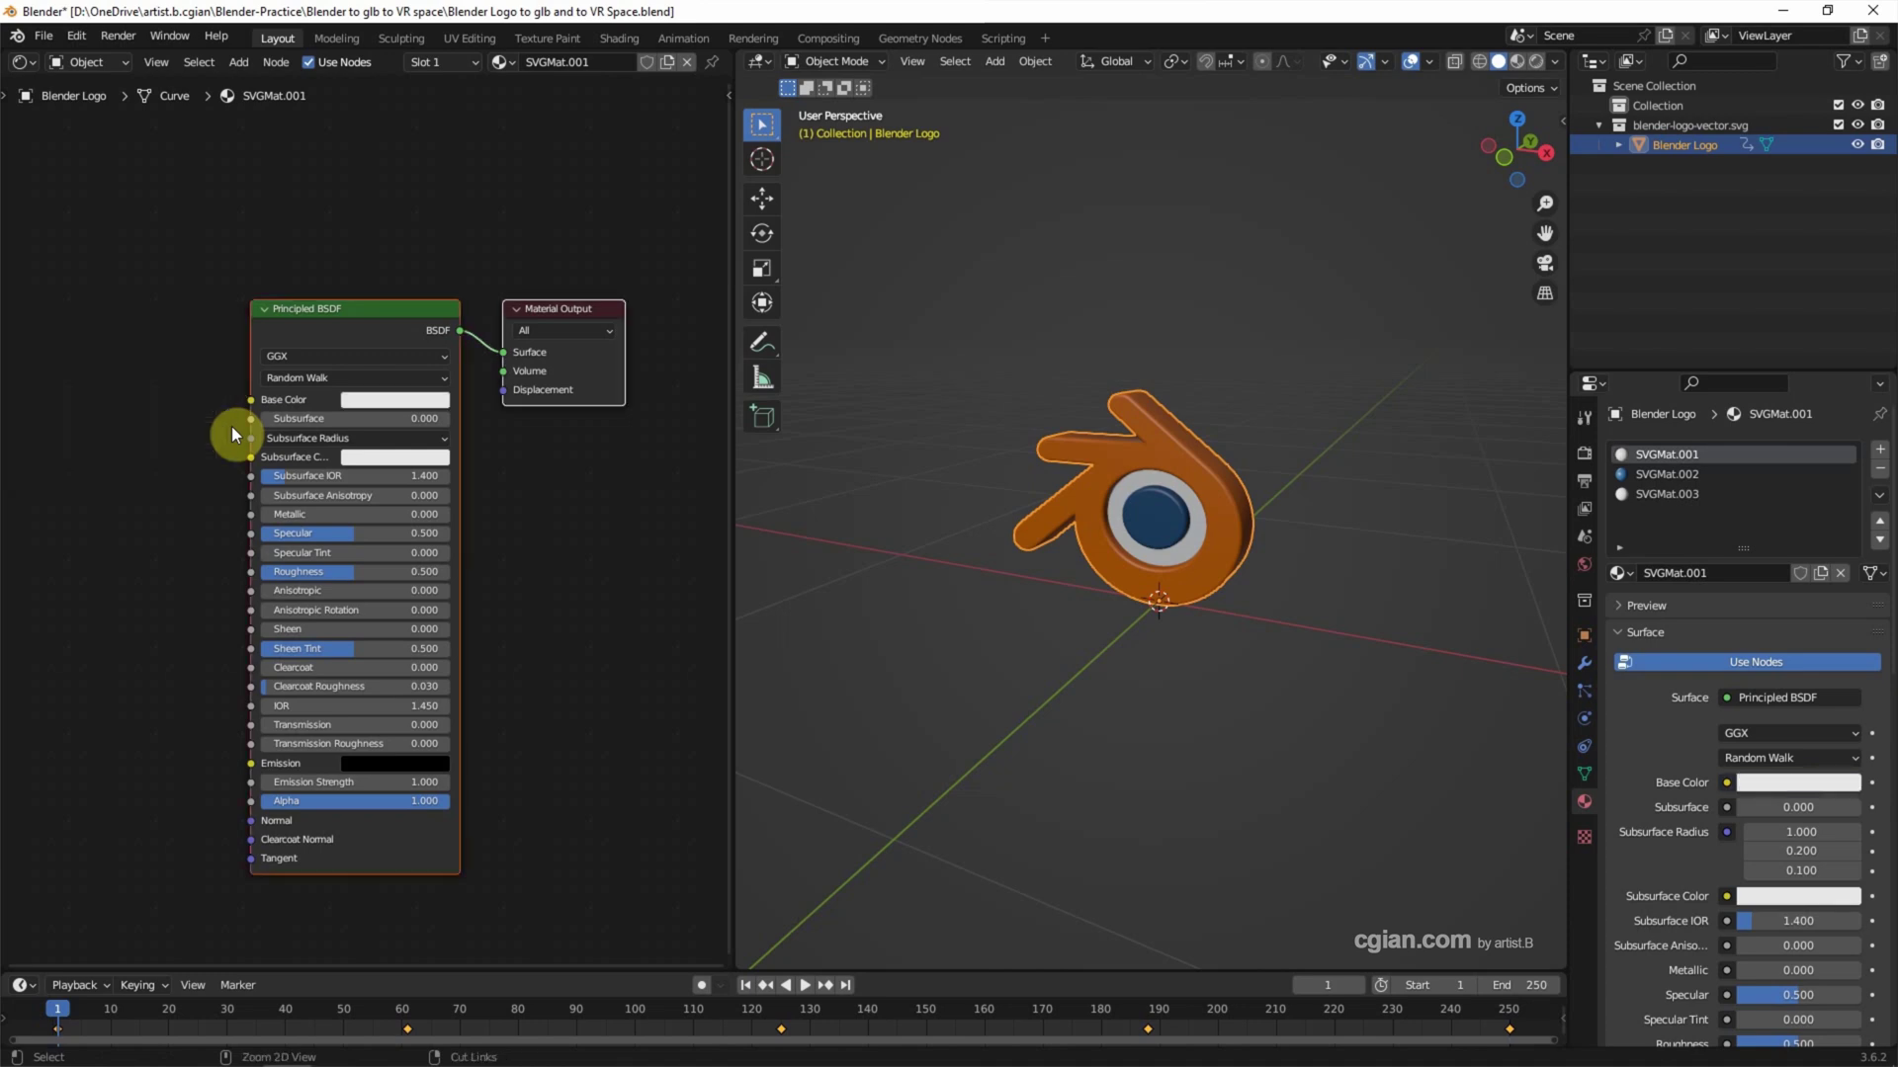
key("ctrl+z")
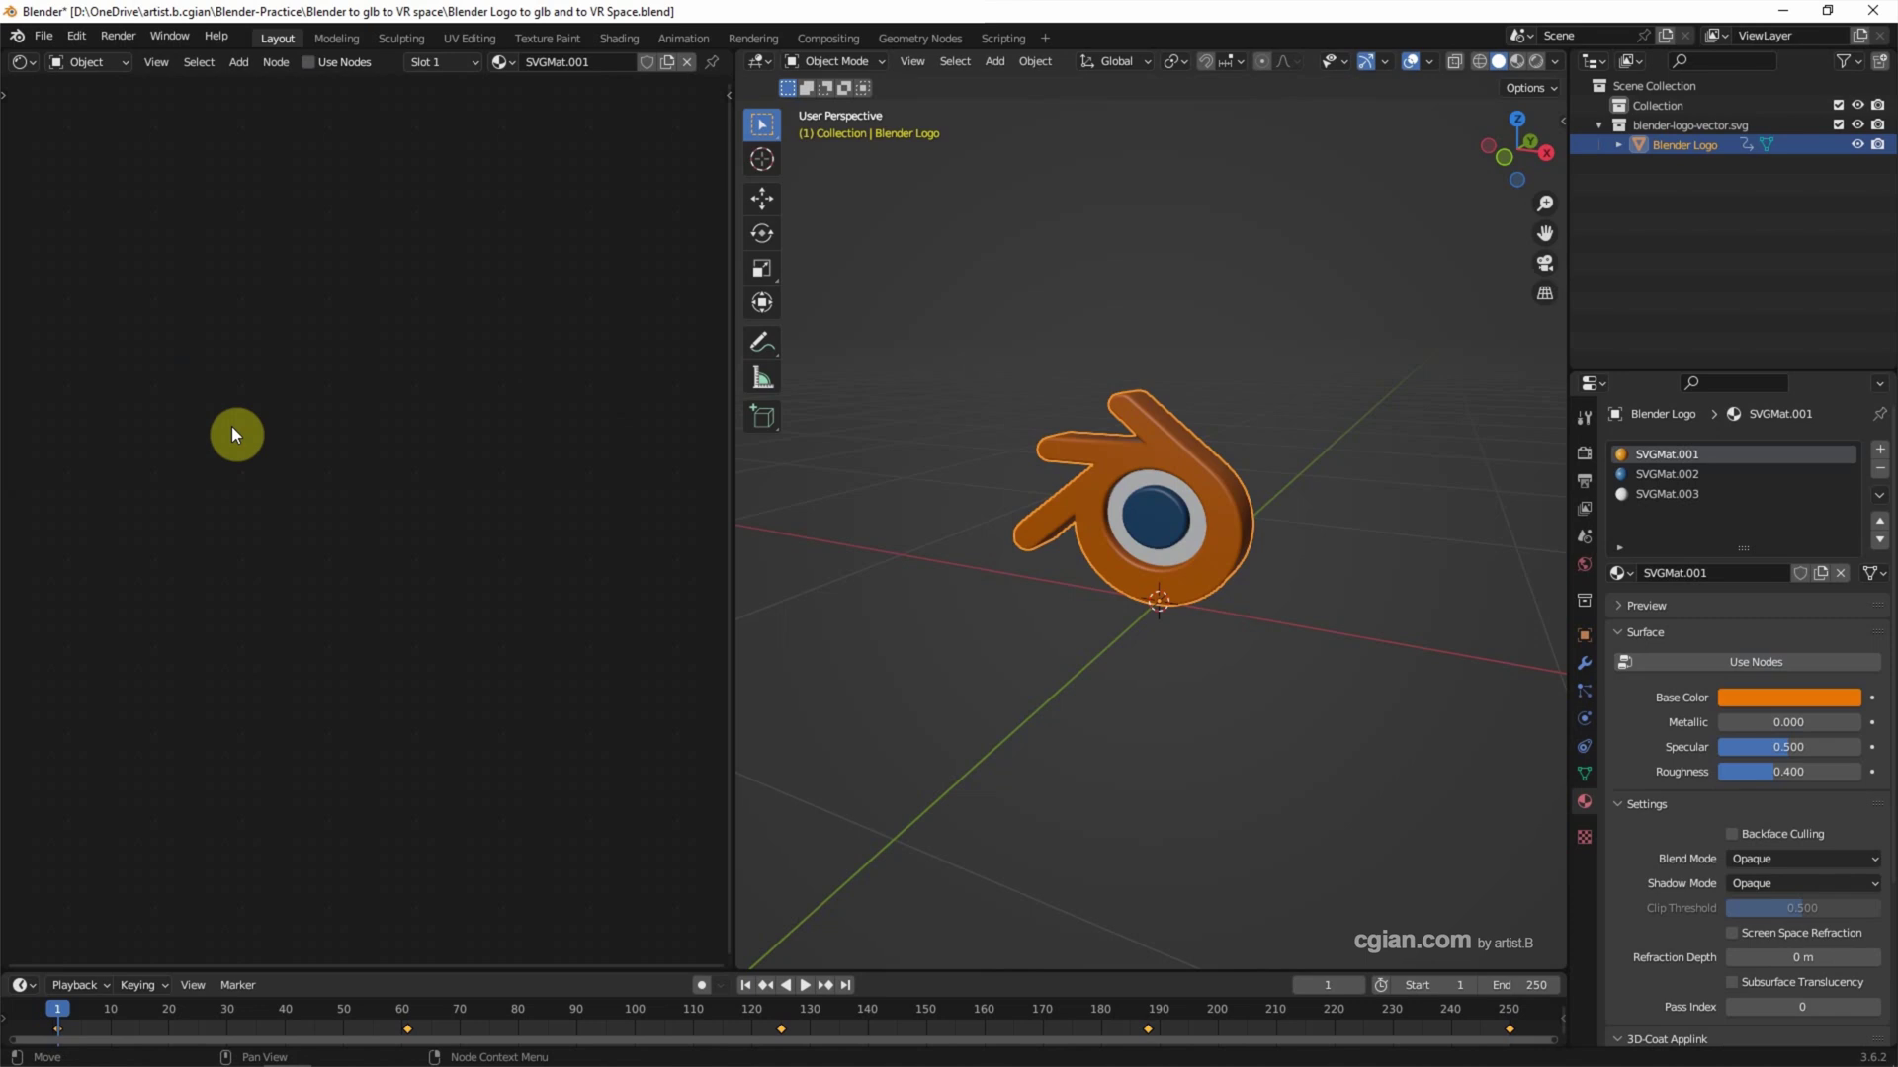
- Join the shader editor and 3D view back into a single area
right_click(733, 524)
left_click(721, 527)
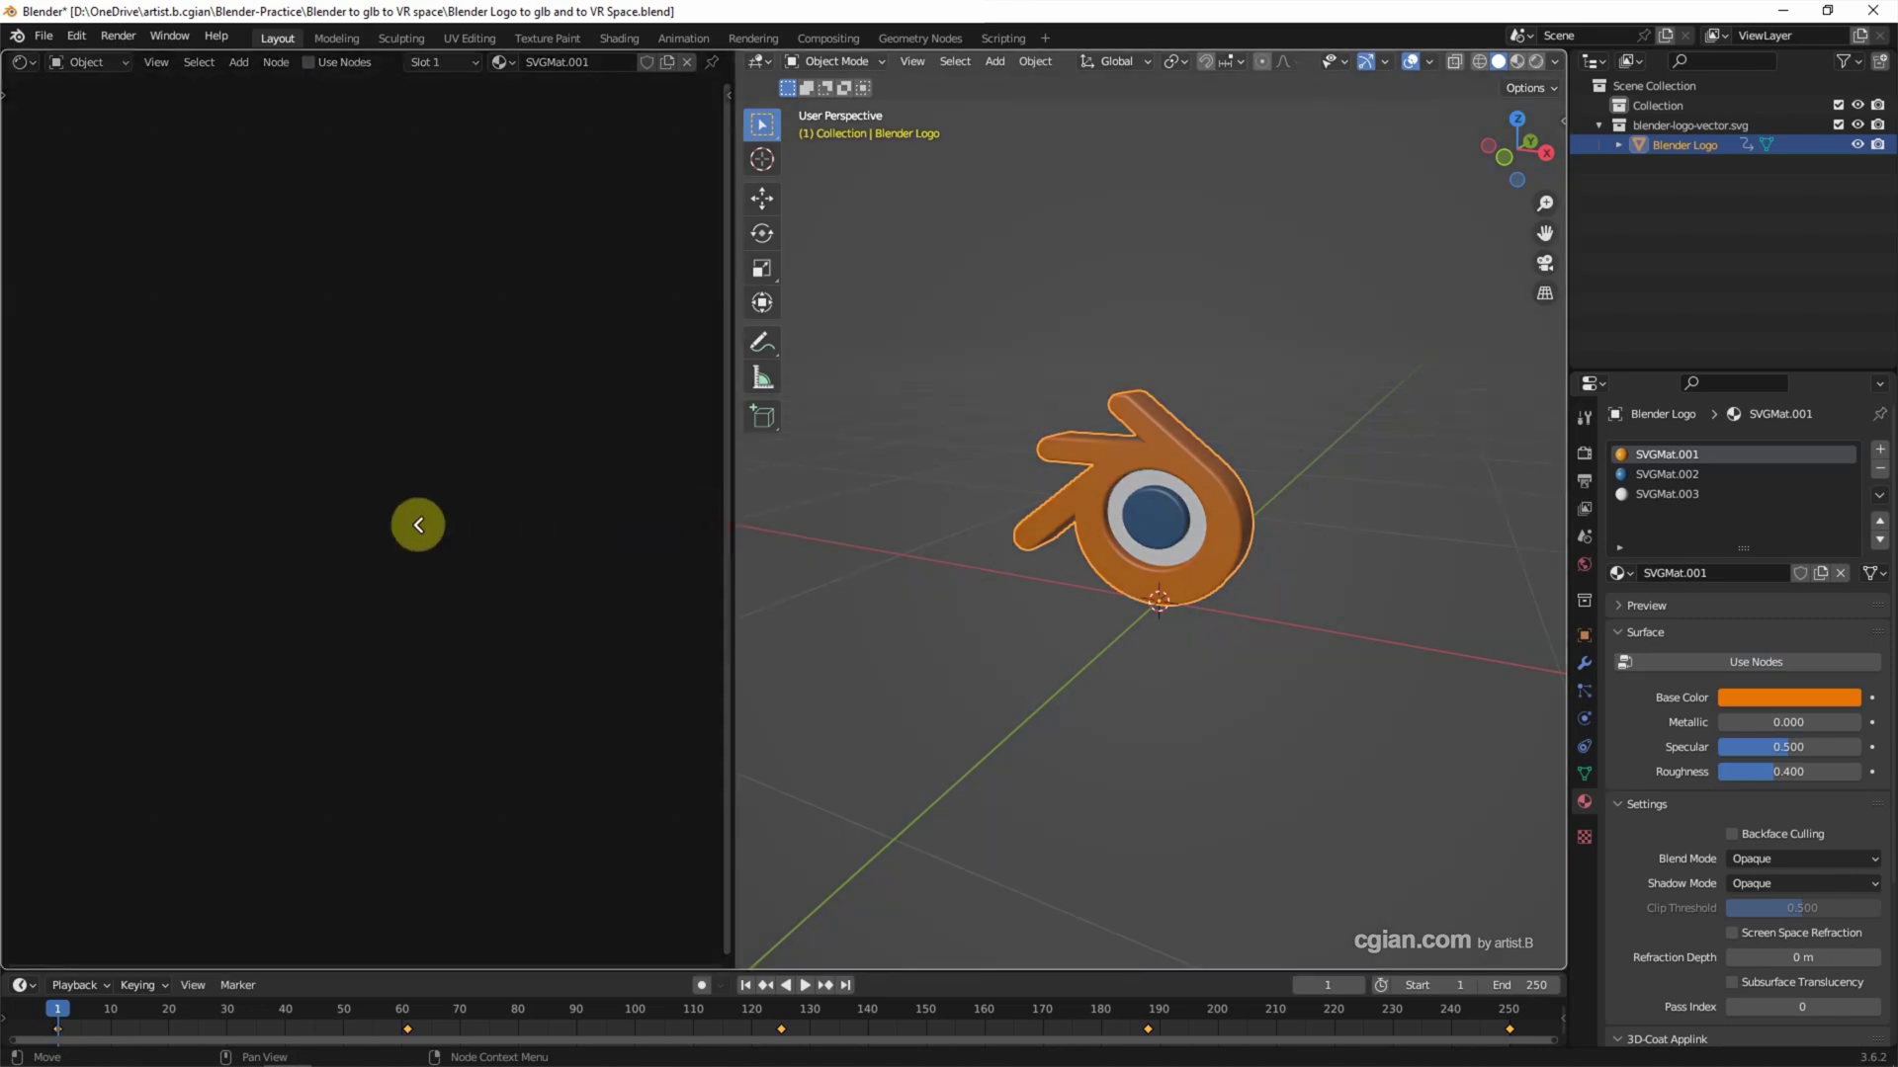
left_click(419, 526)
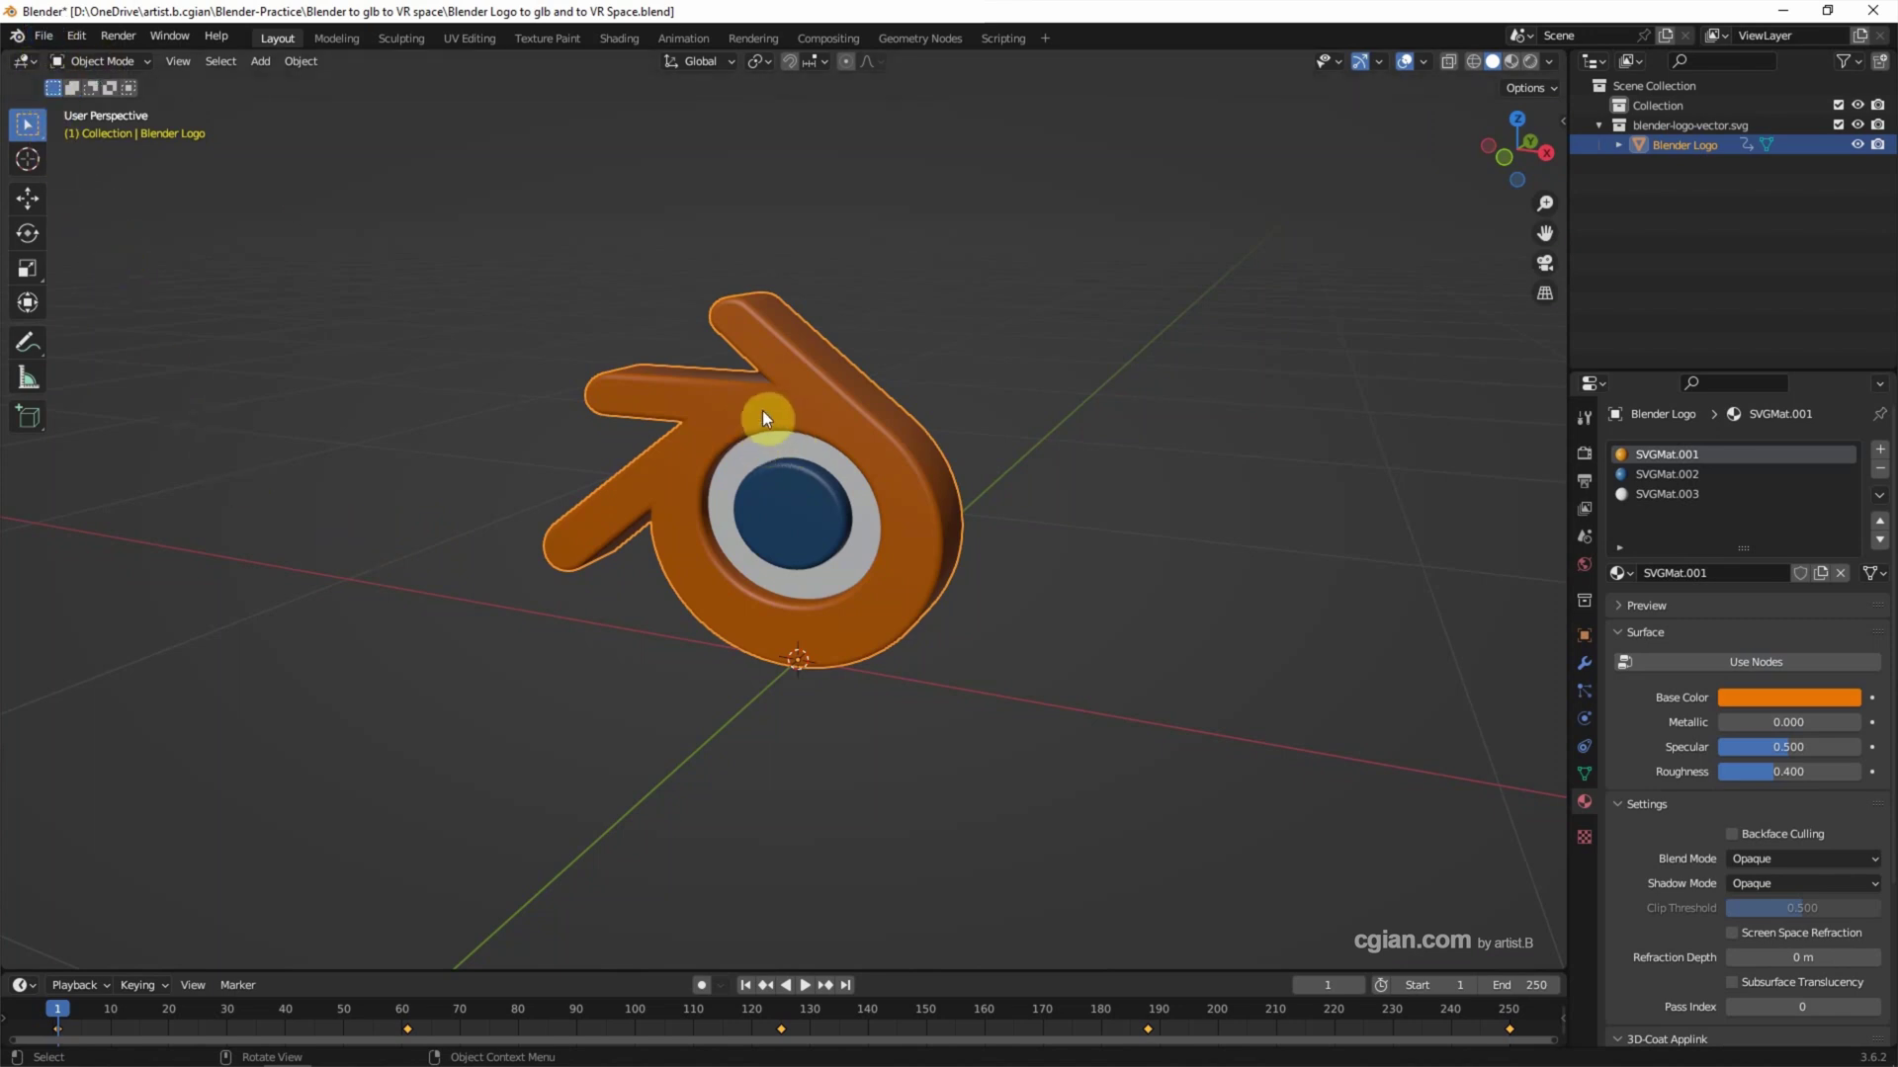
- Export the logo as a glTF 2.0 binary (.glb) file
left_click(44, 33)
mouse_move(89, 321)
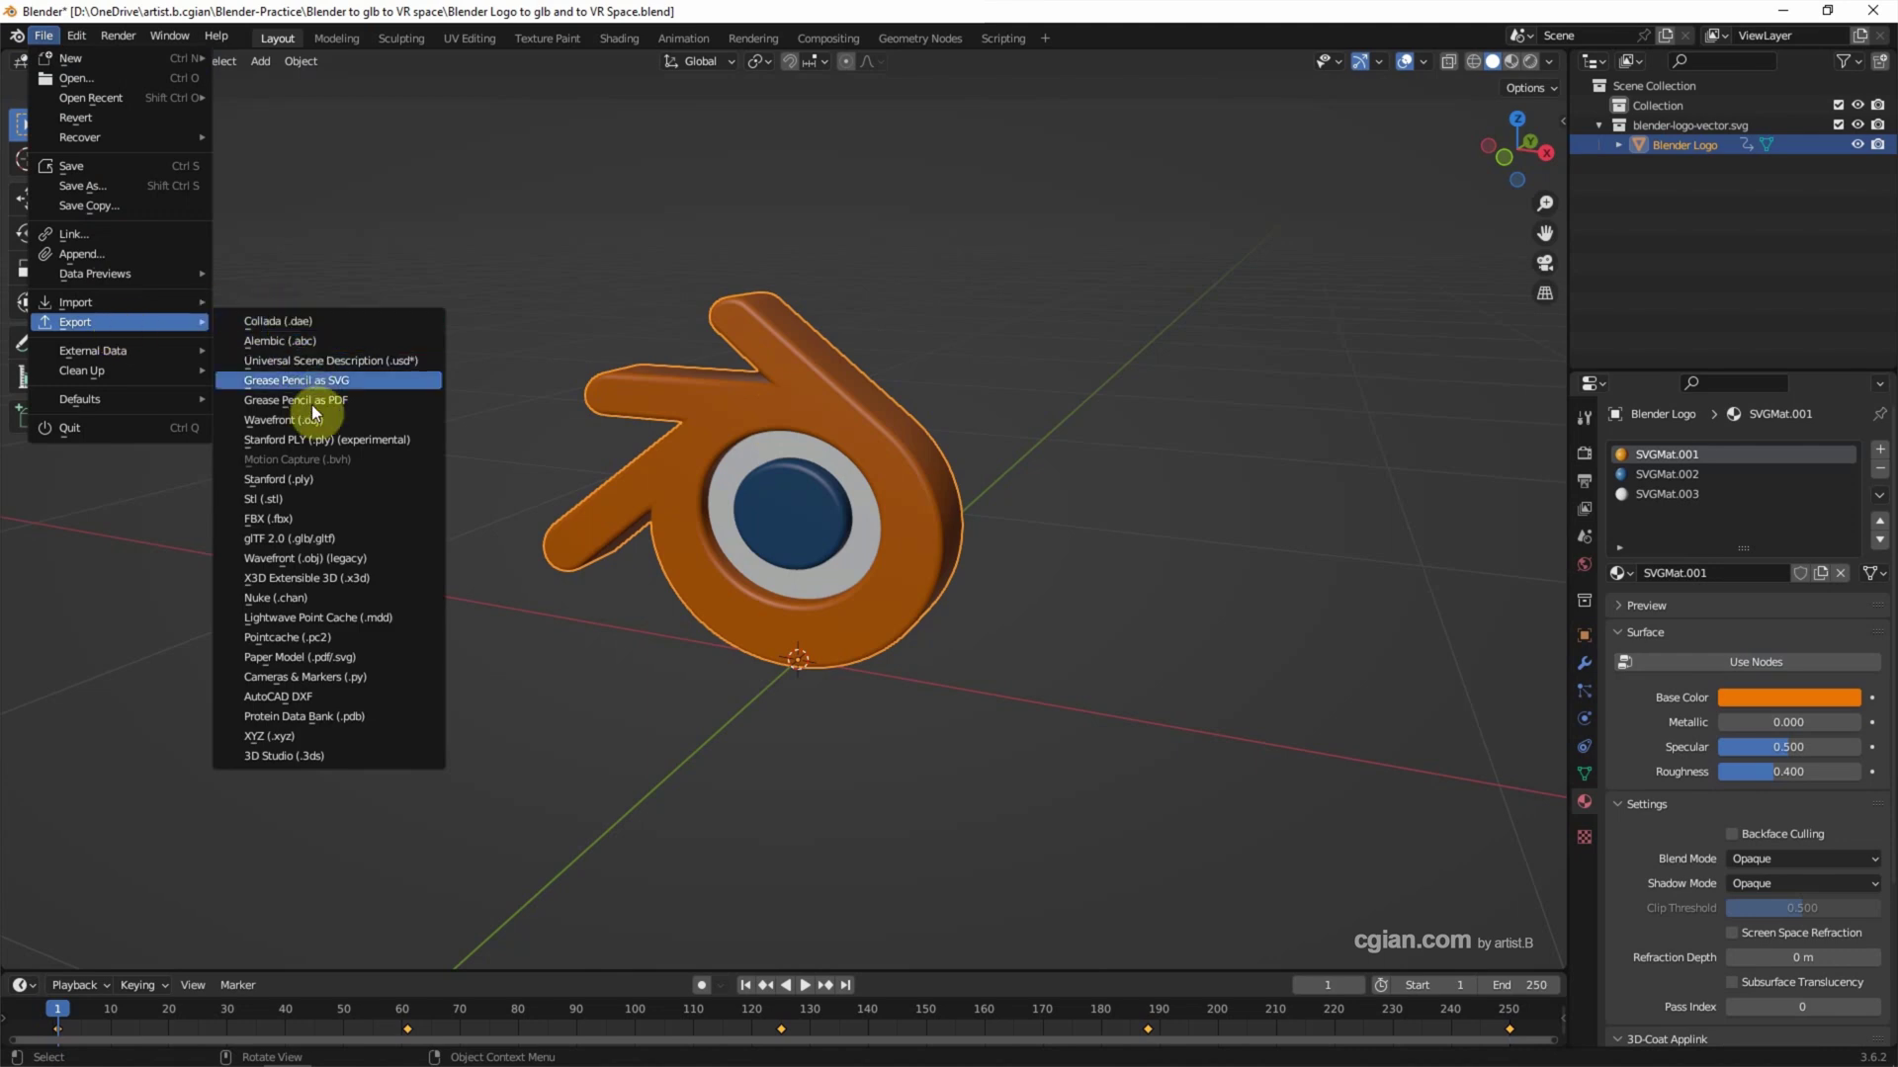
left_click(335, 538)
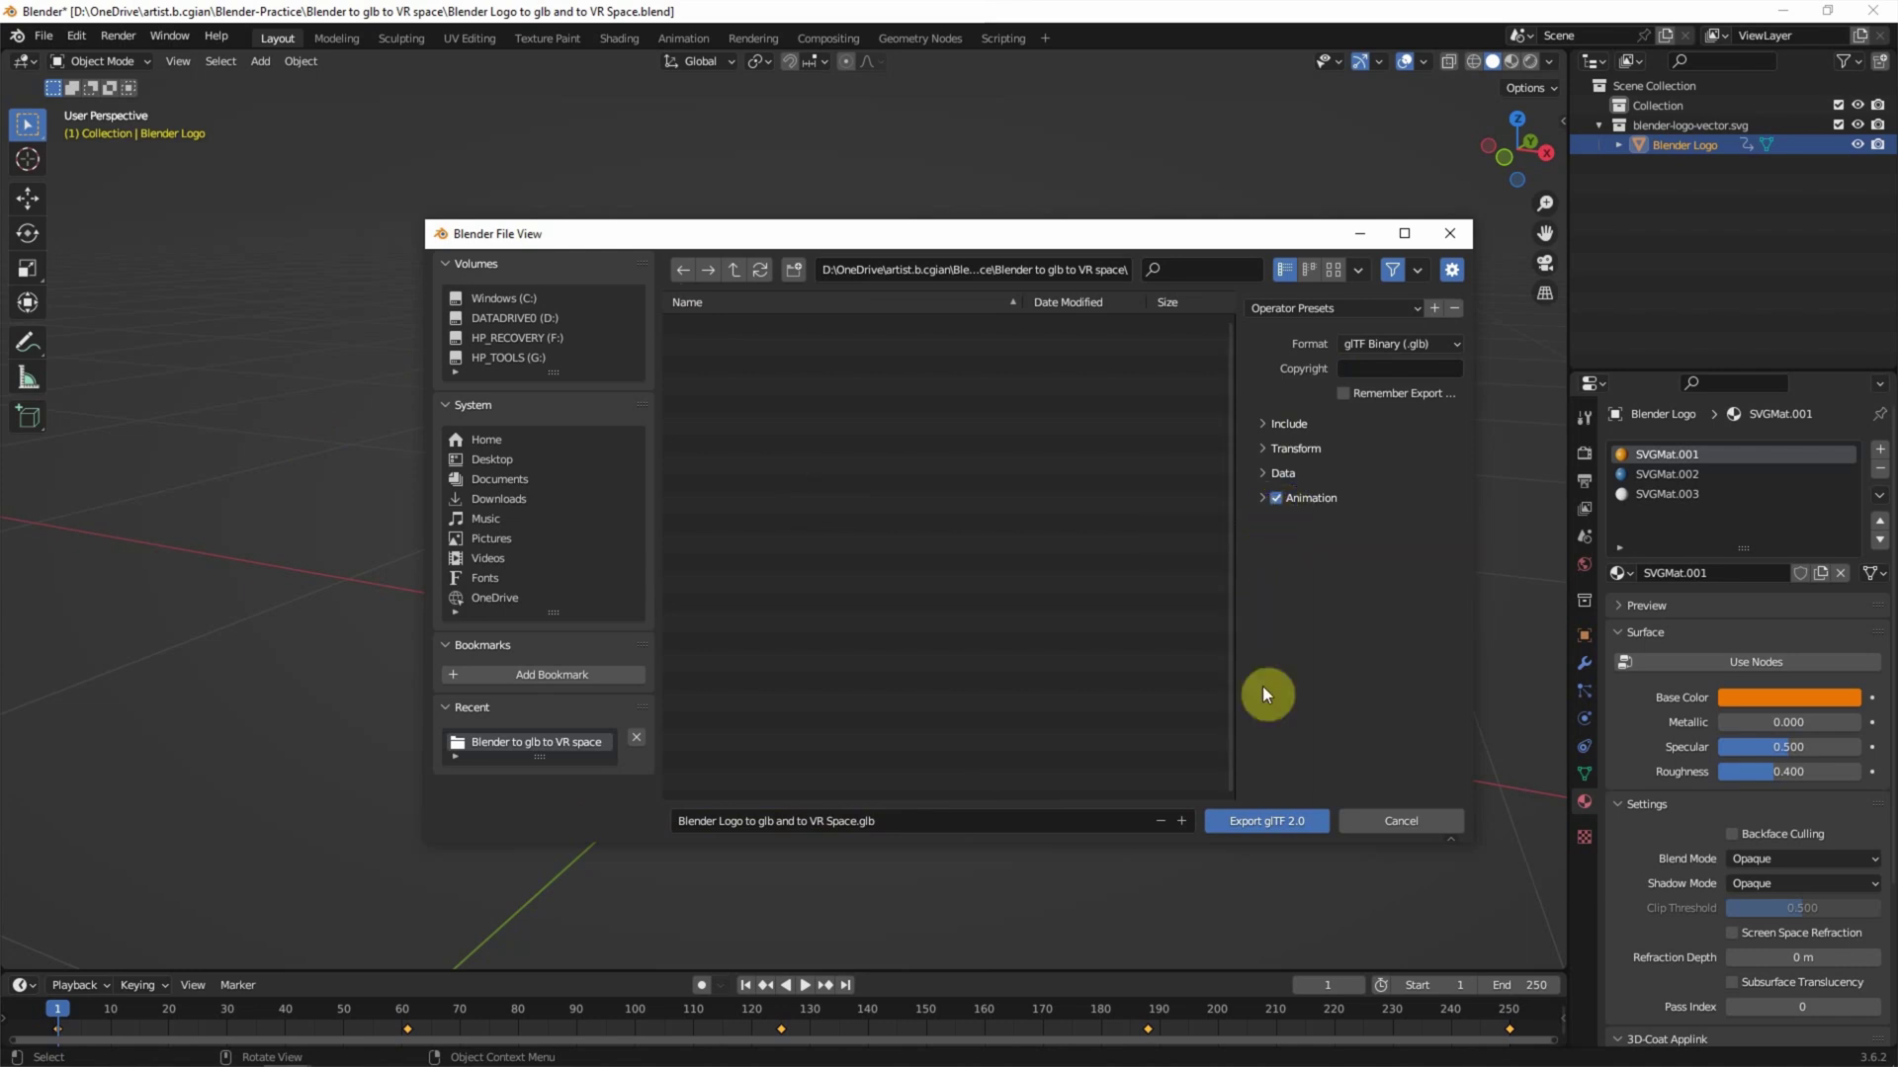
left_click(1276, 814)
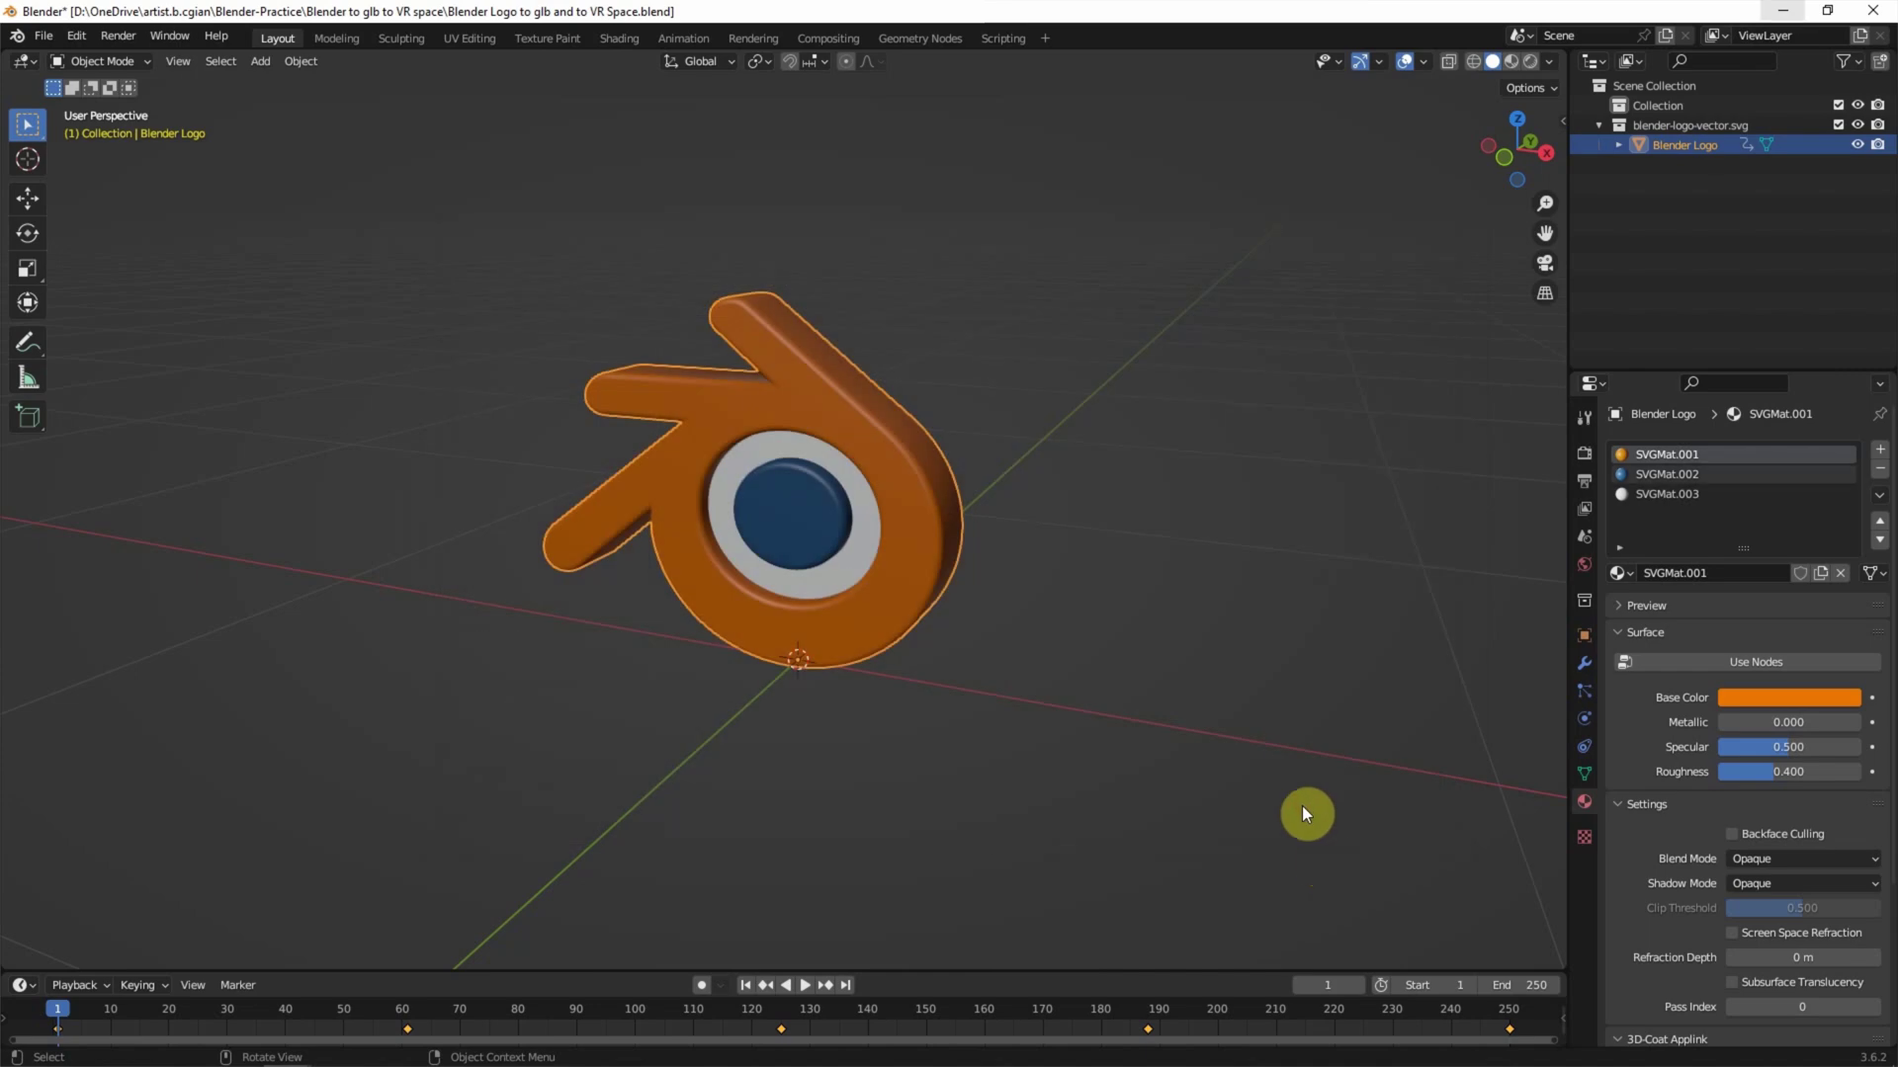
- Preview 'Blender Logo to glb and to VR Space.glb' in File Explorer's preview pane
left_click(92, 1056)
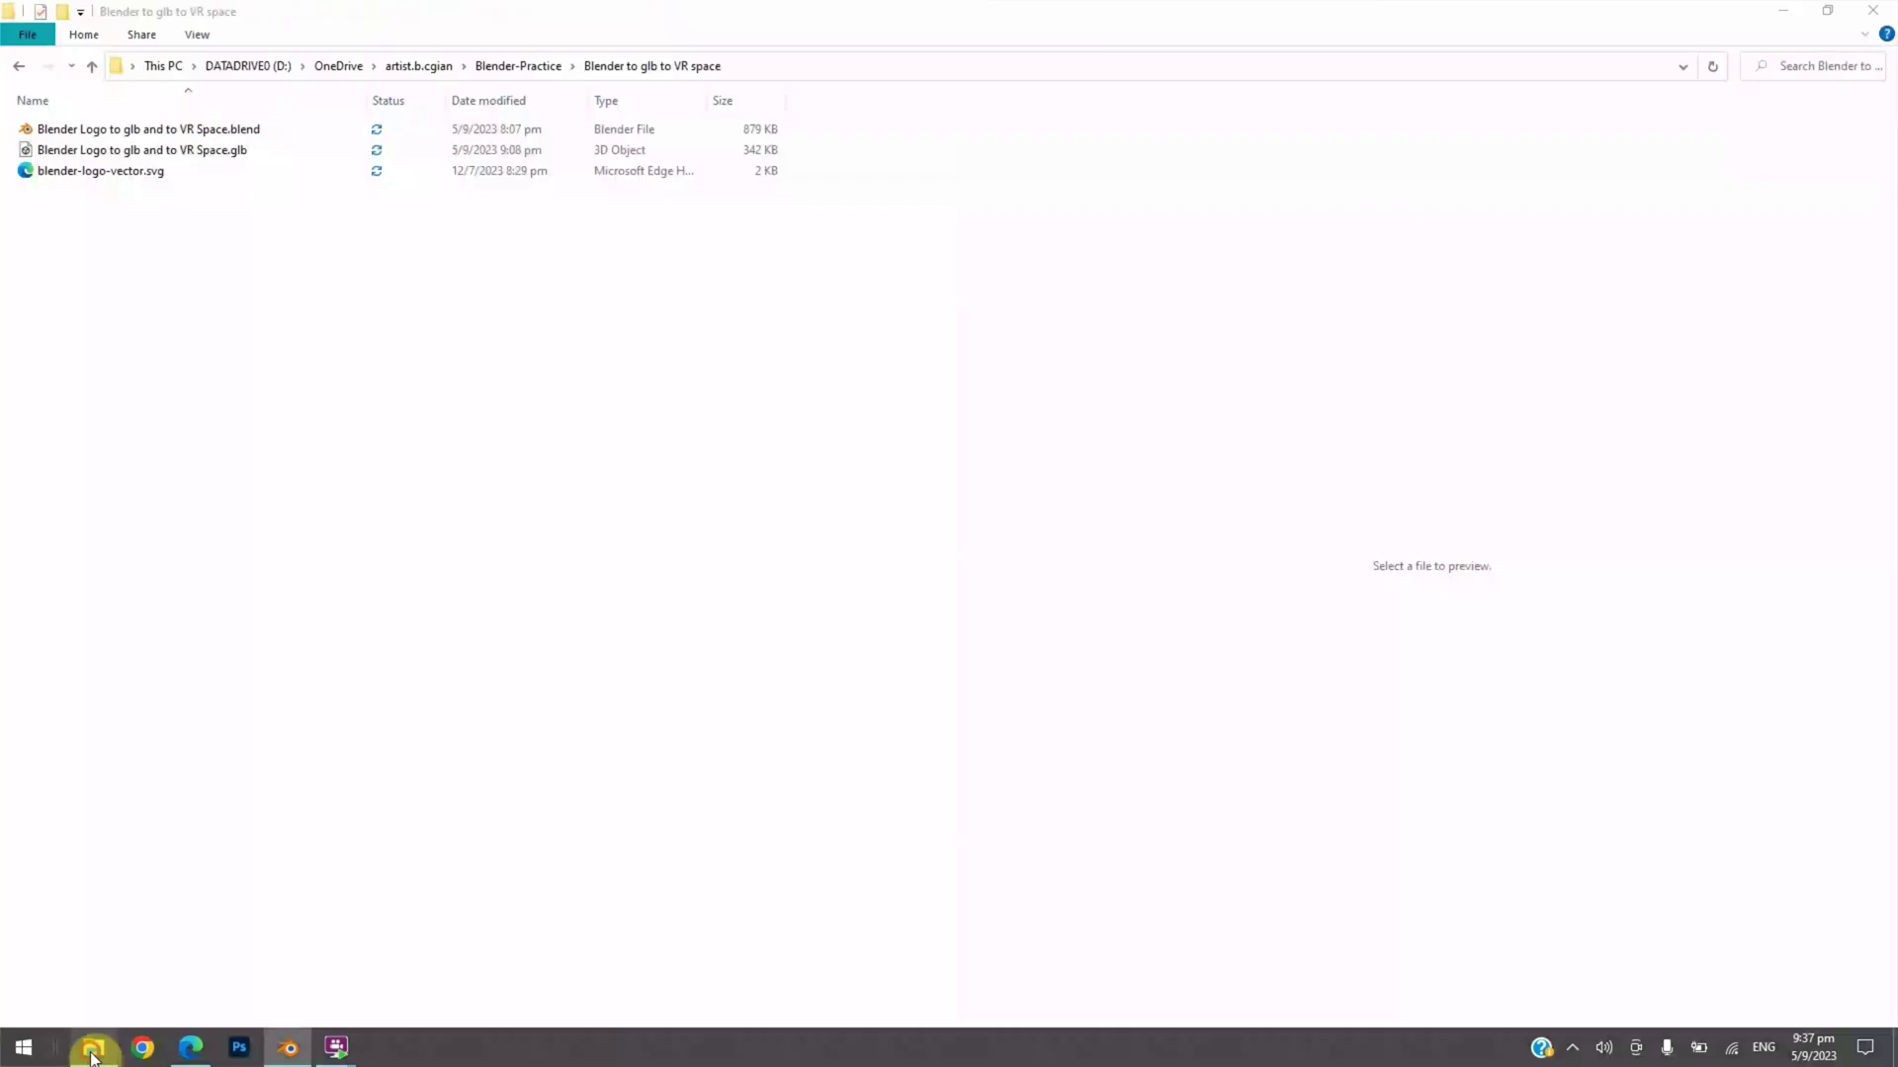
left_click(230, 153)
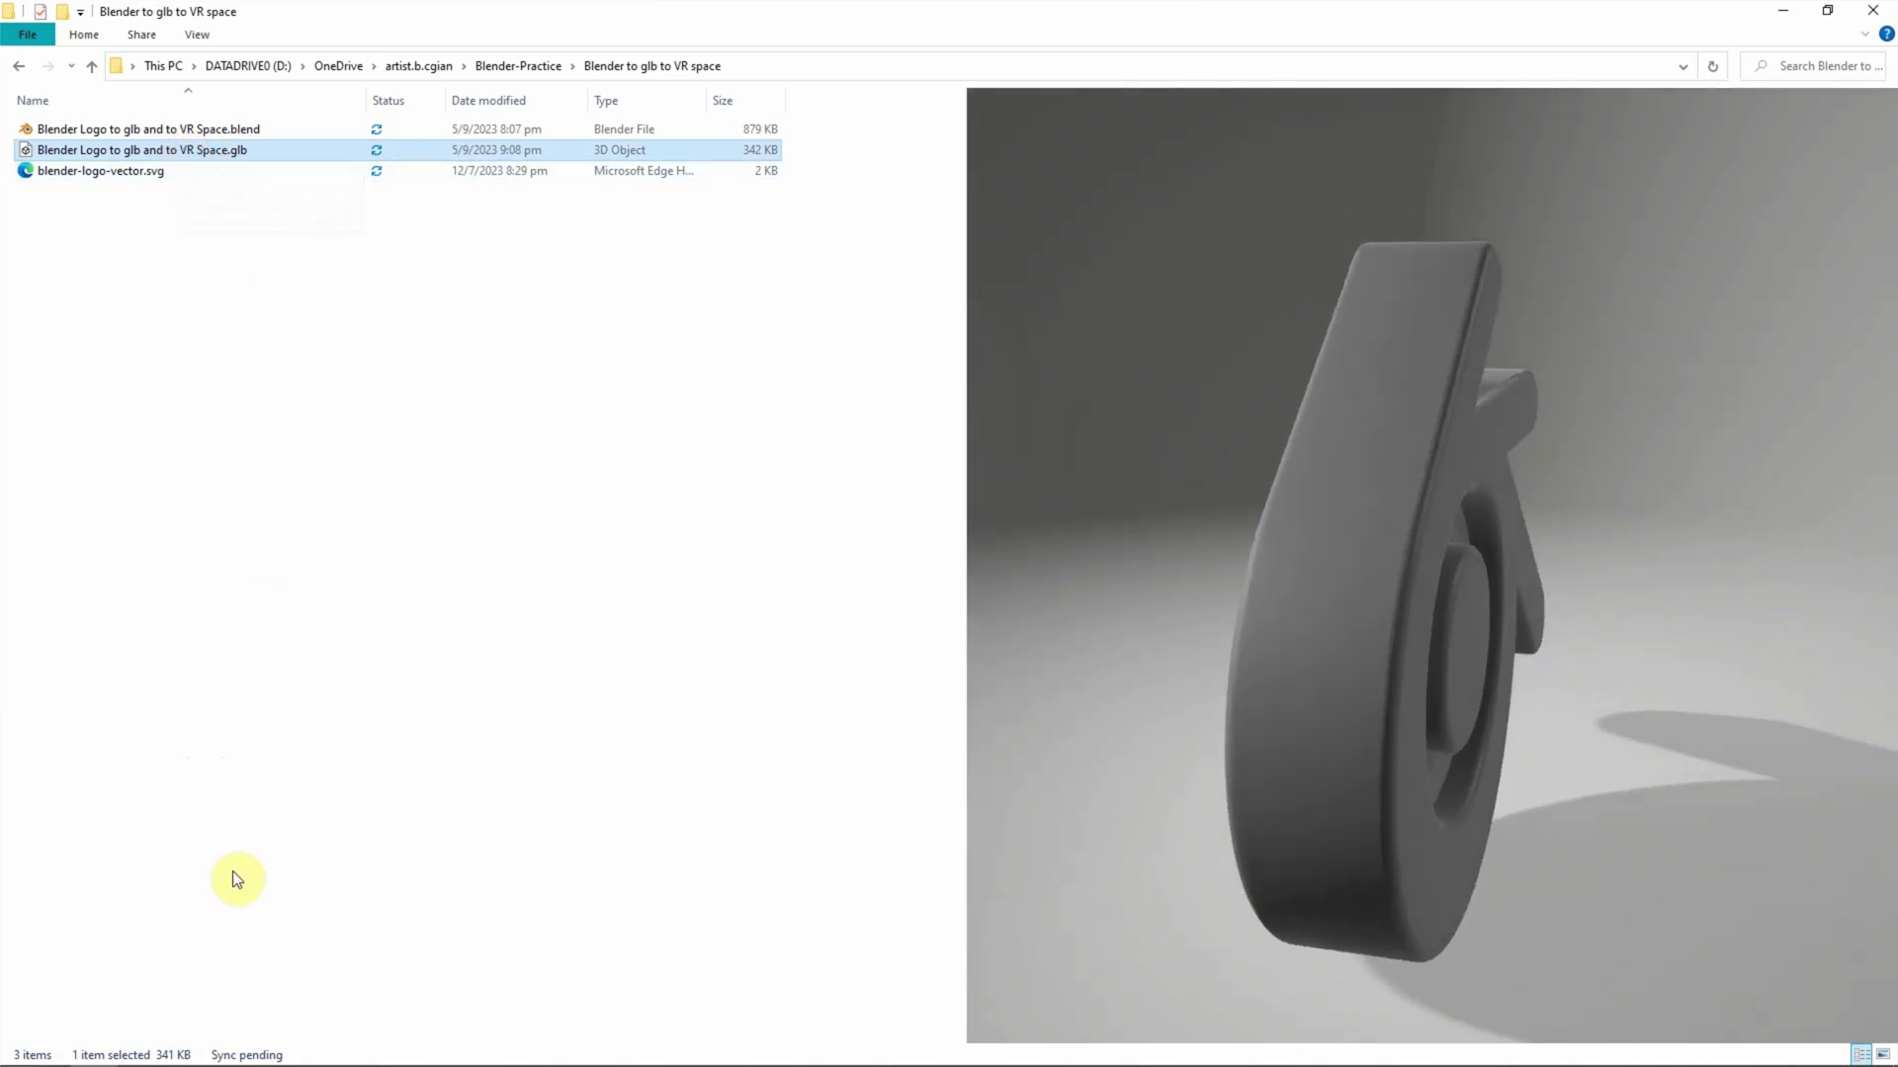
- Back on spatial.io in Edge, choose Create a Space from the avatar menu
left_click(190, 1045)
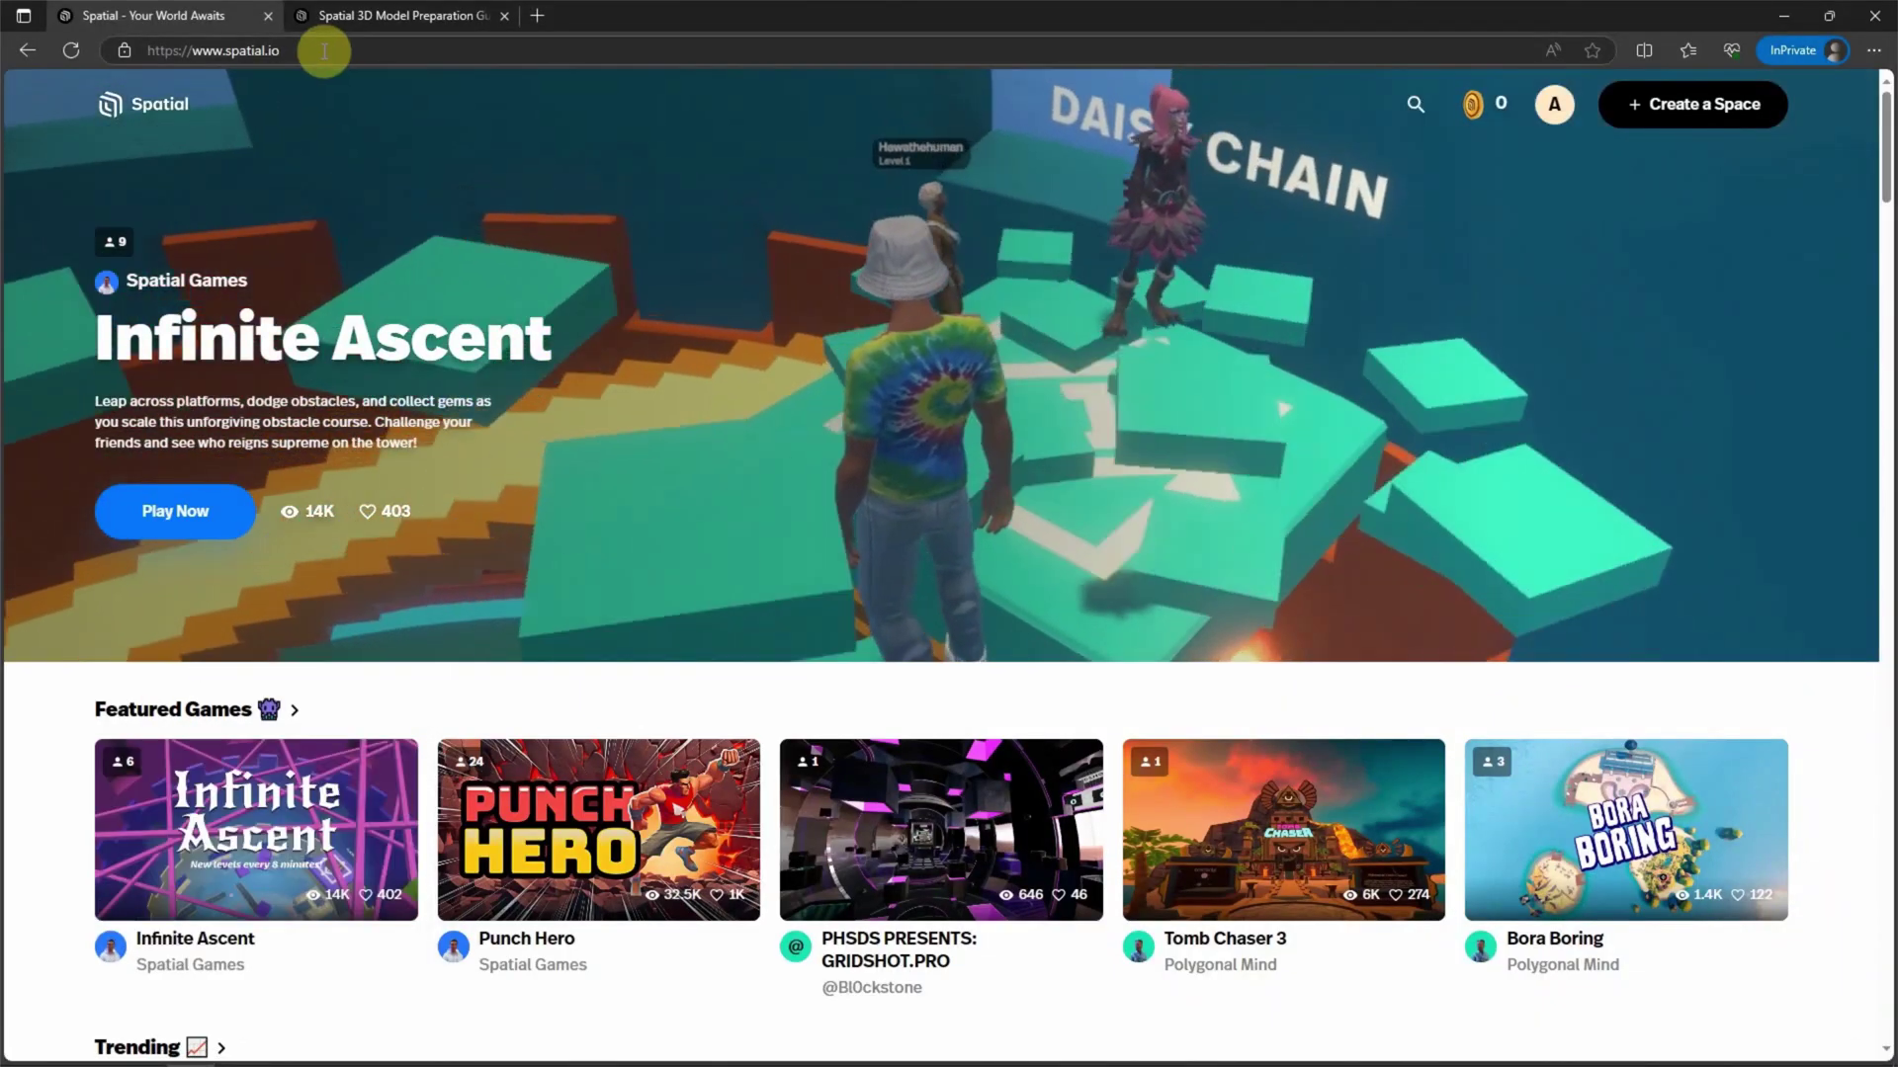
left_click(327, 49)
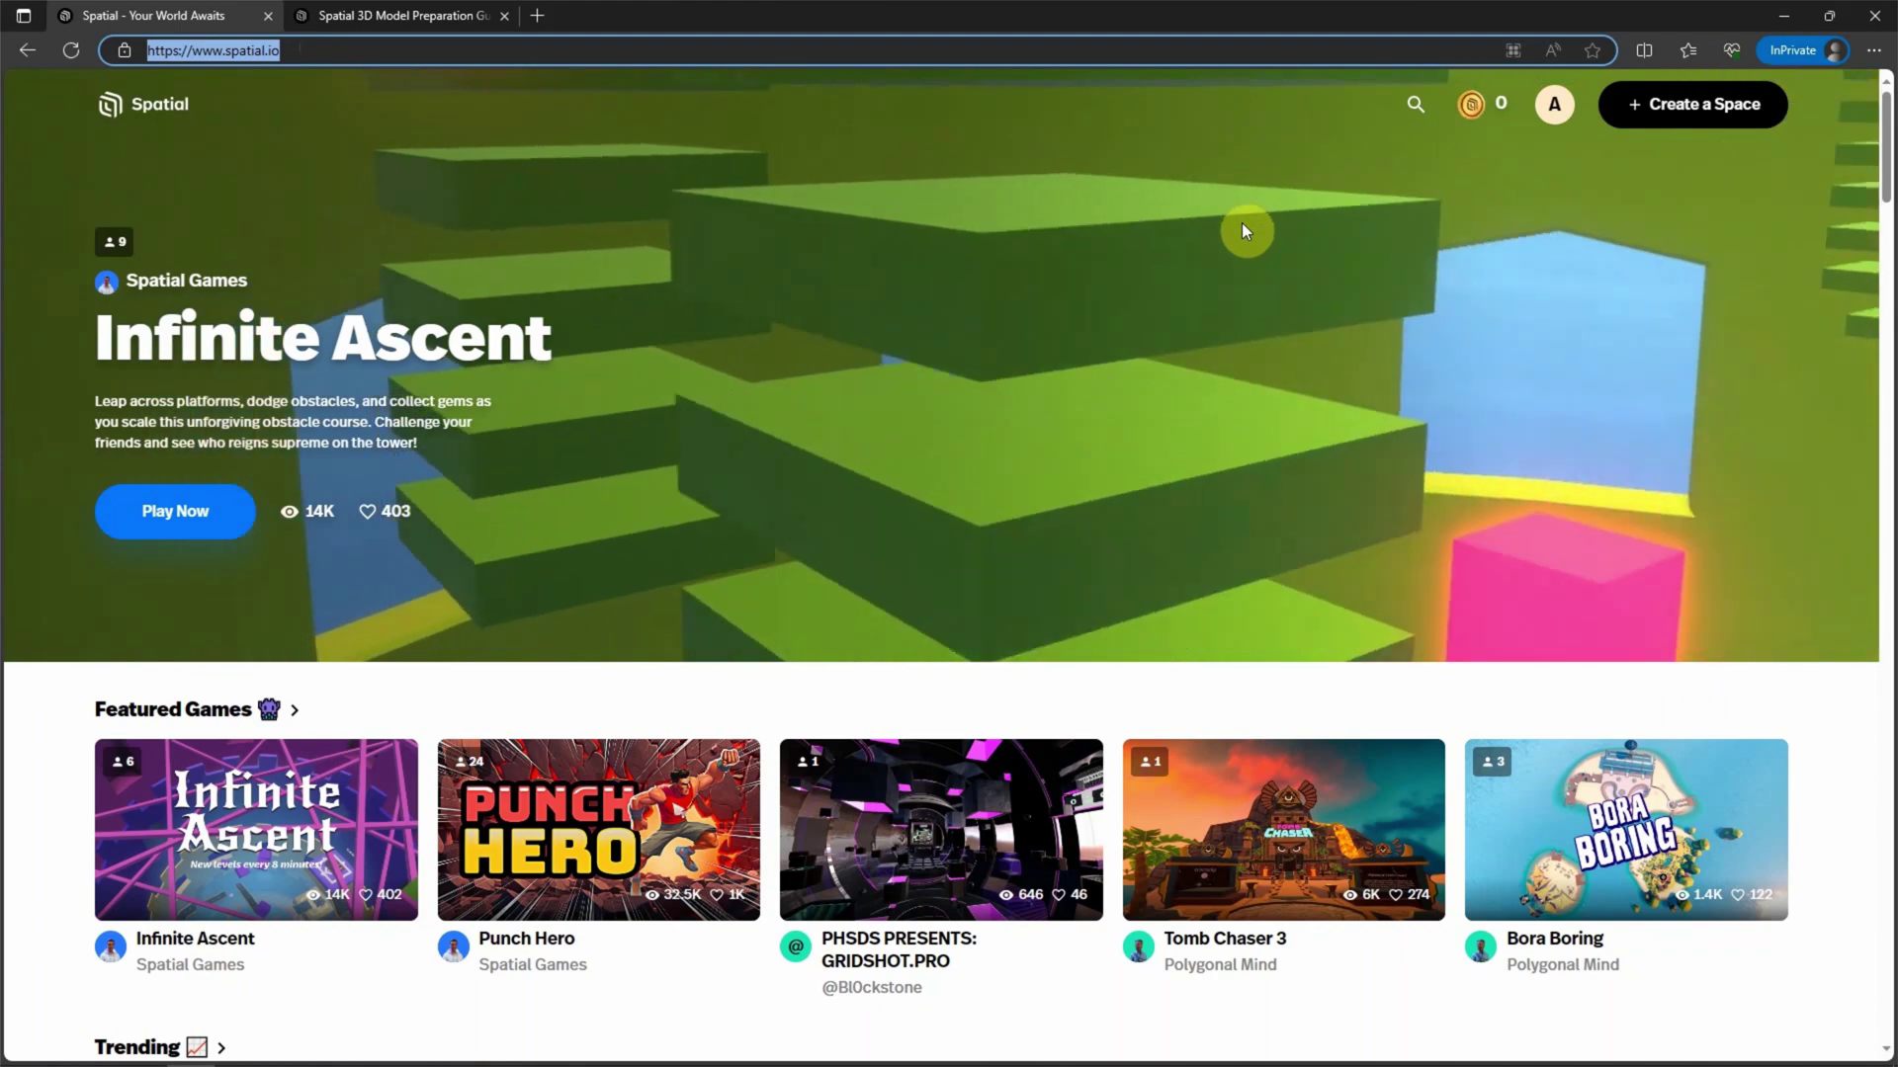
left_click(1554, 107)
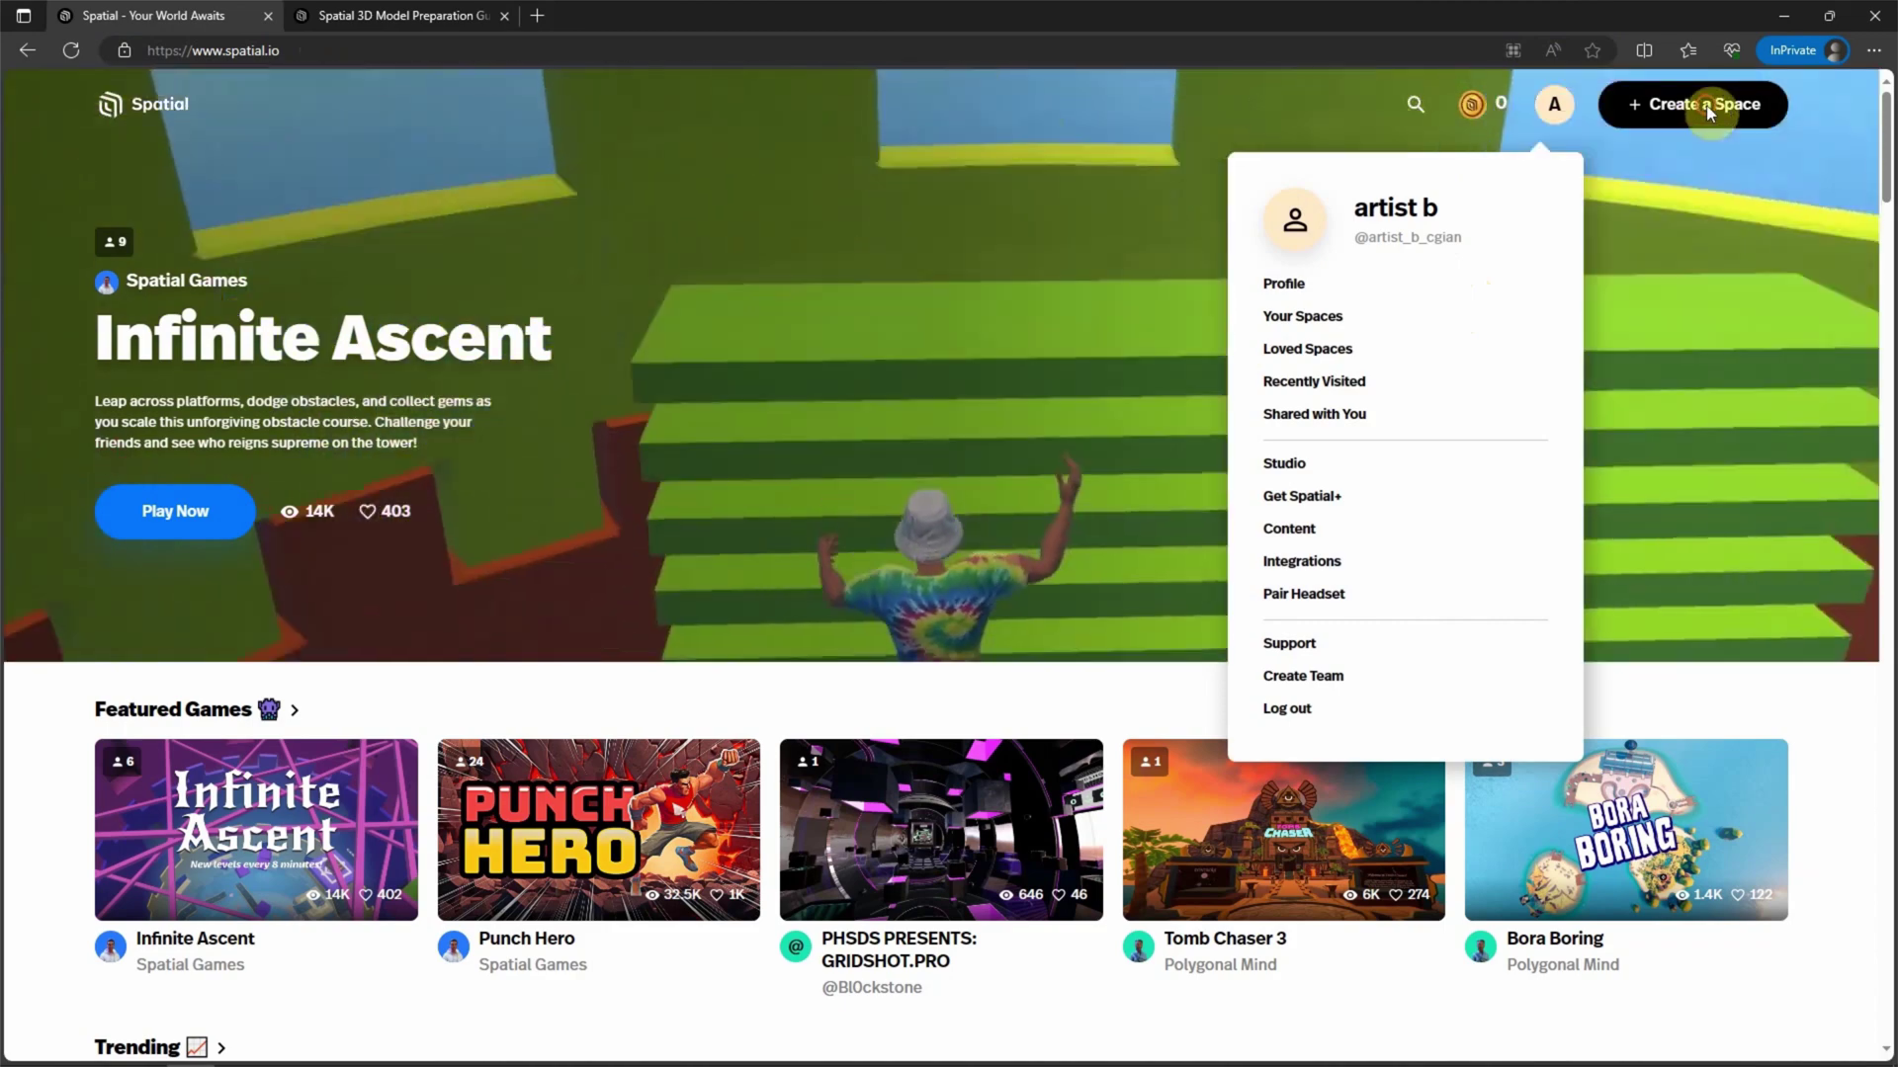
left_click(1706, 106)
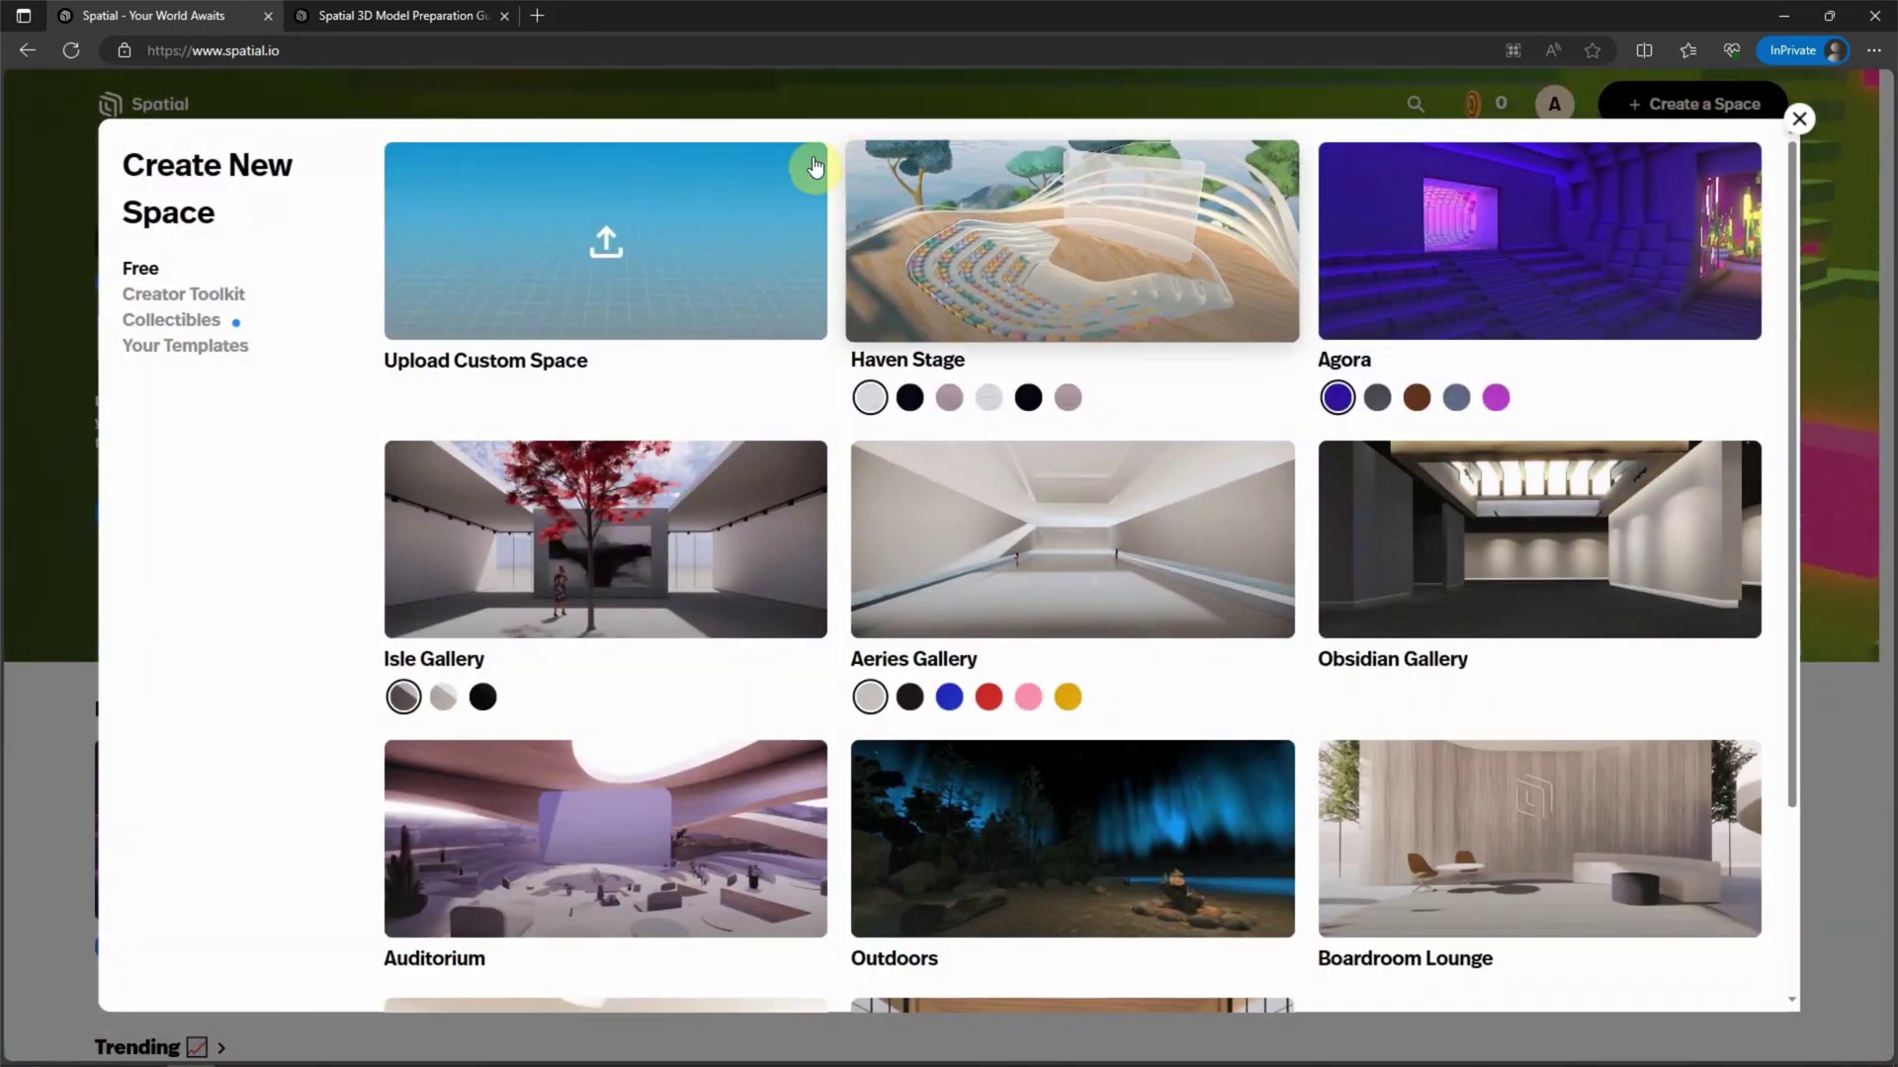
- Create a space from the Aeries Gallery template and put an image into a wall frame
left_click(1145, 590)
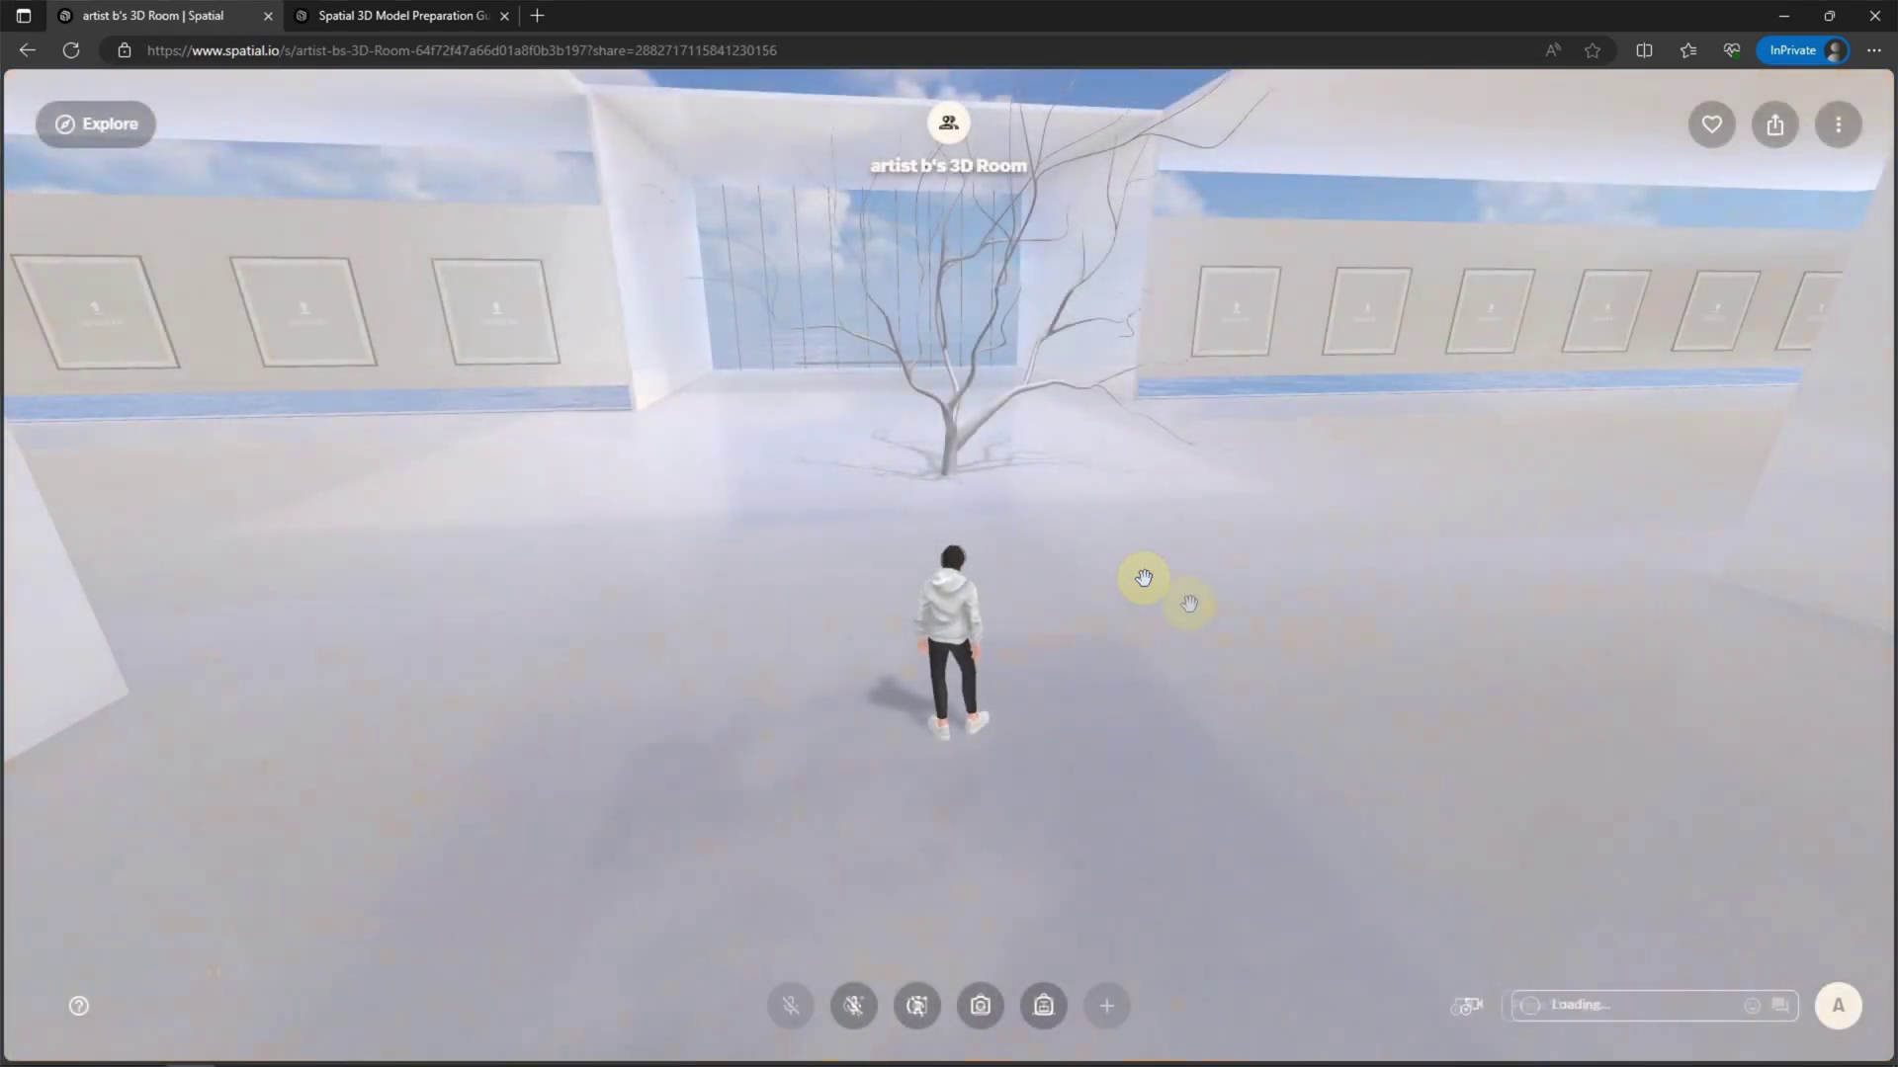
left_click(1237, 318)
left_click(723, 309)
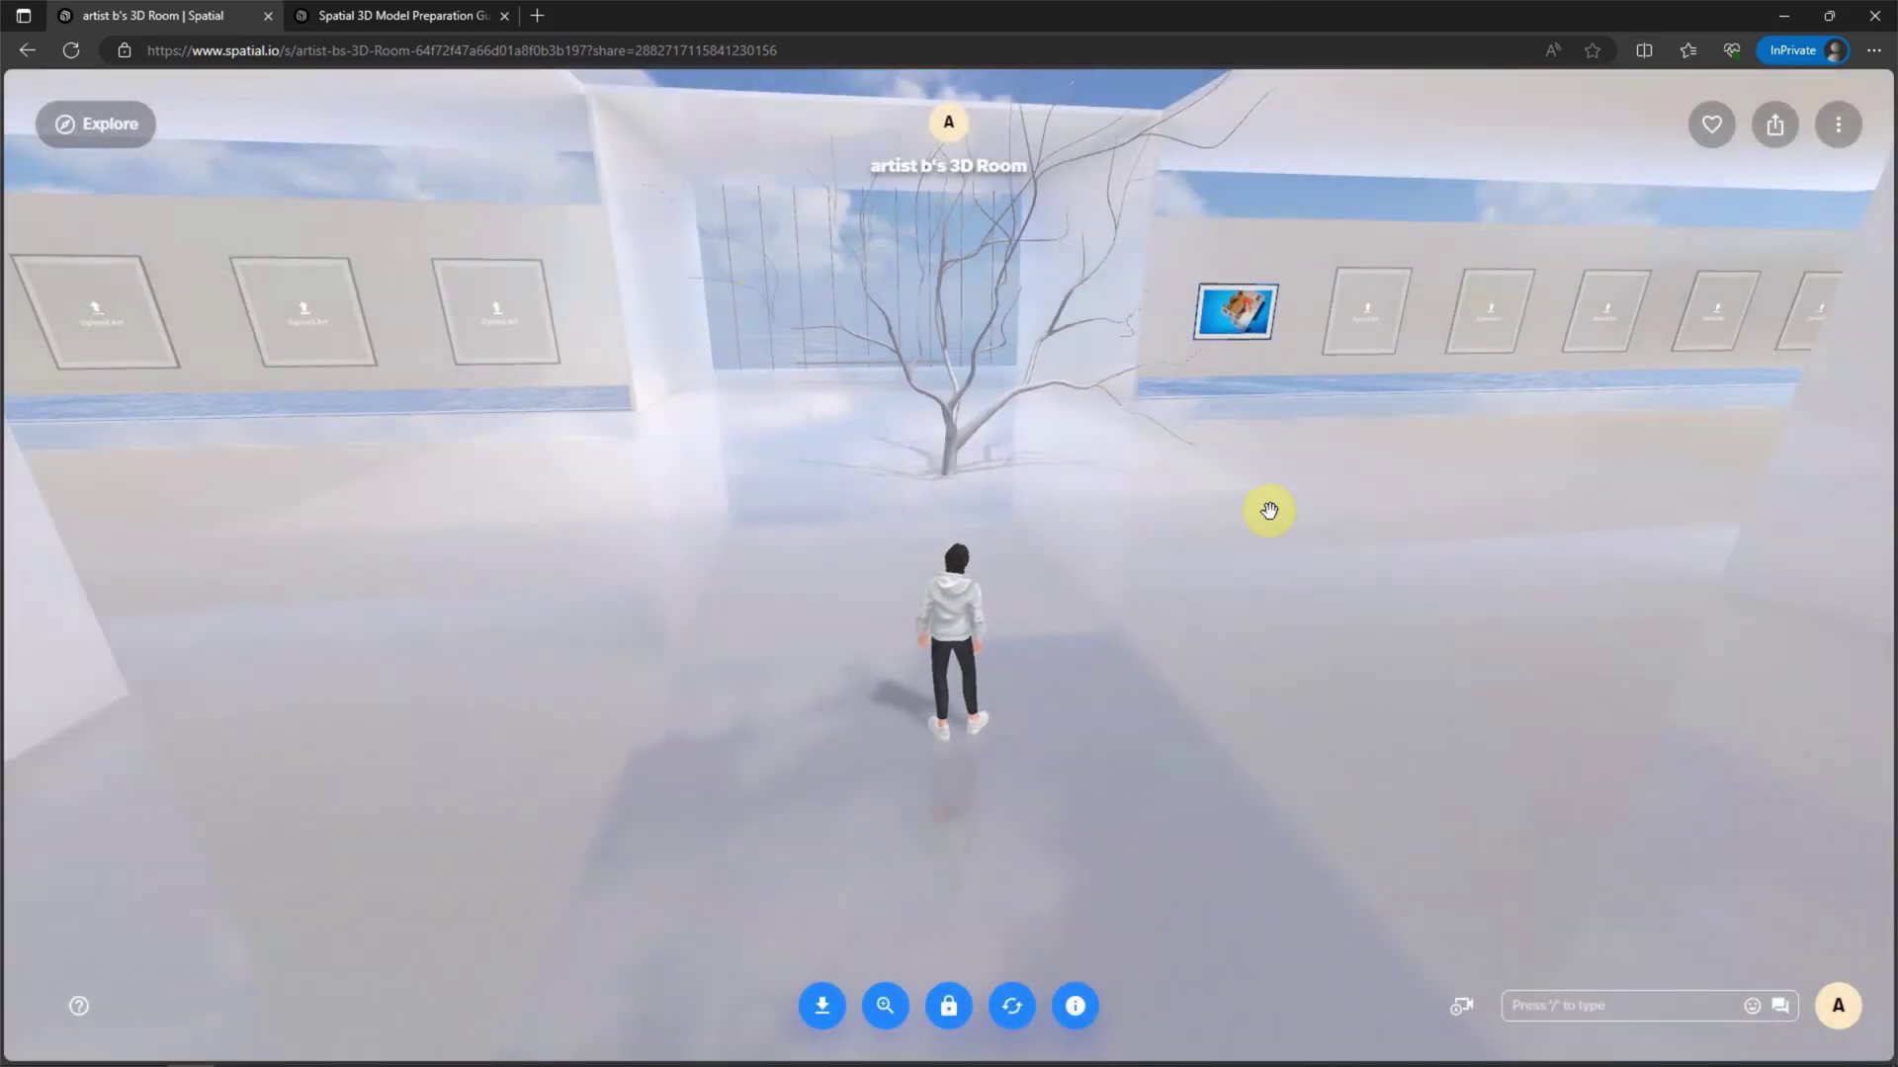
left_click(959, 416)
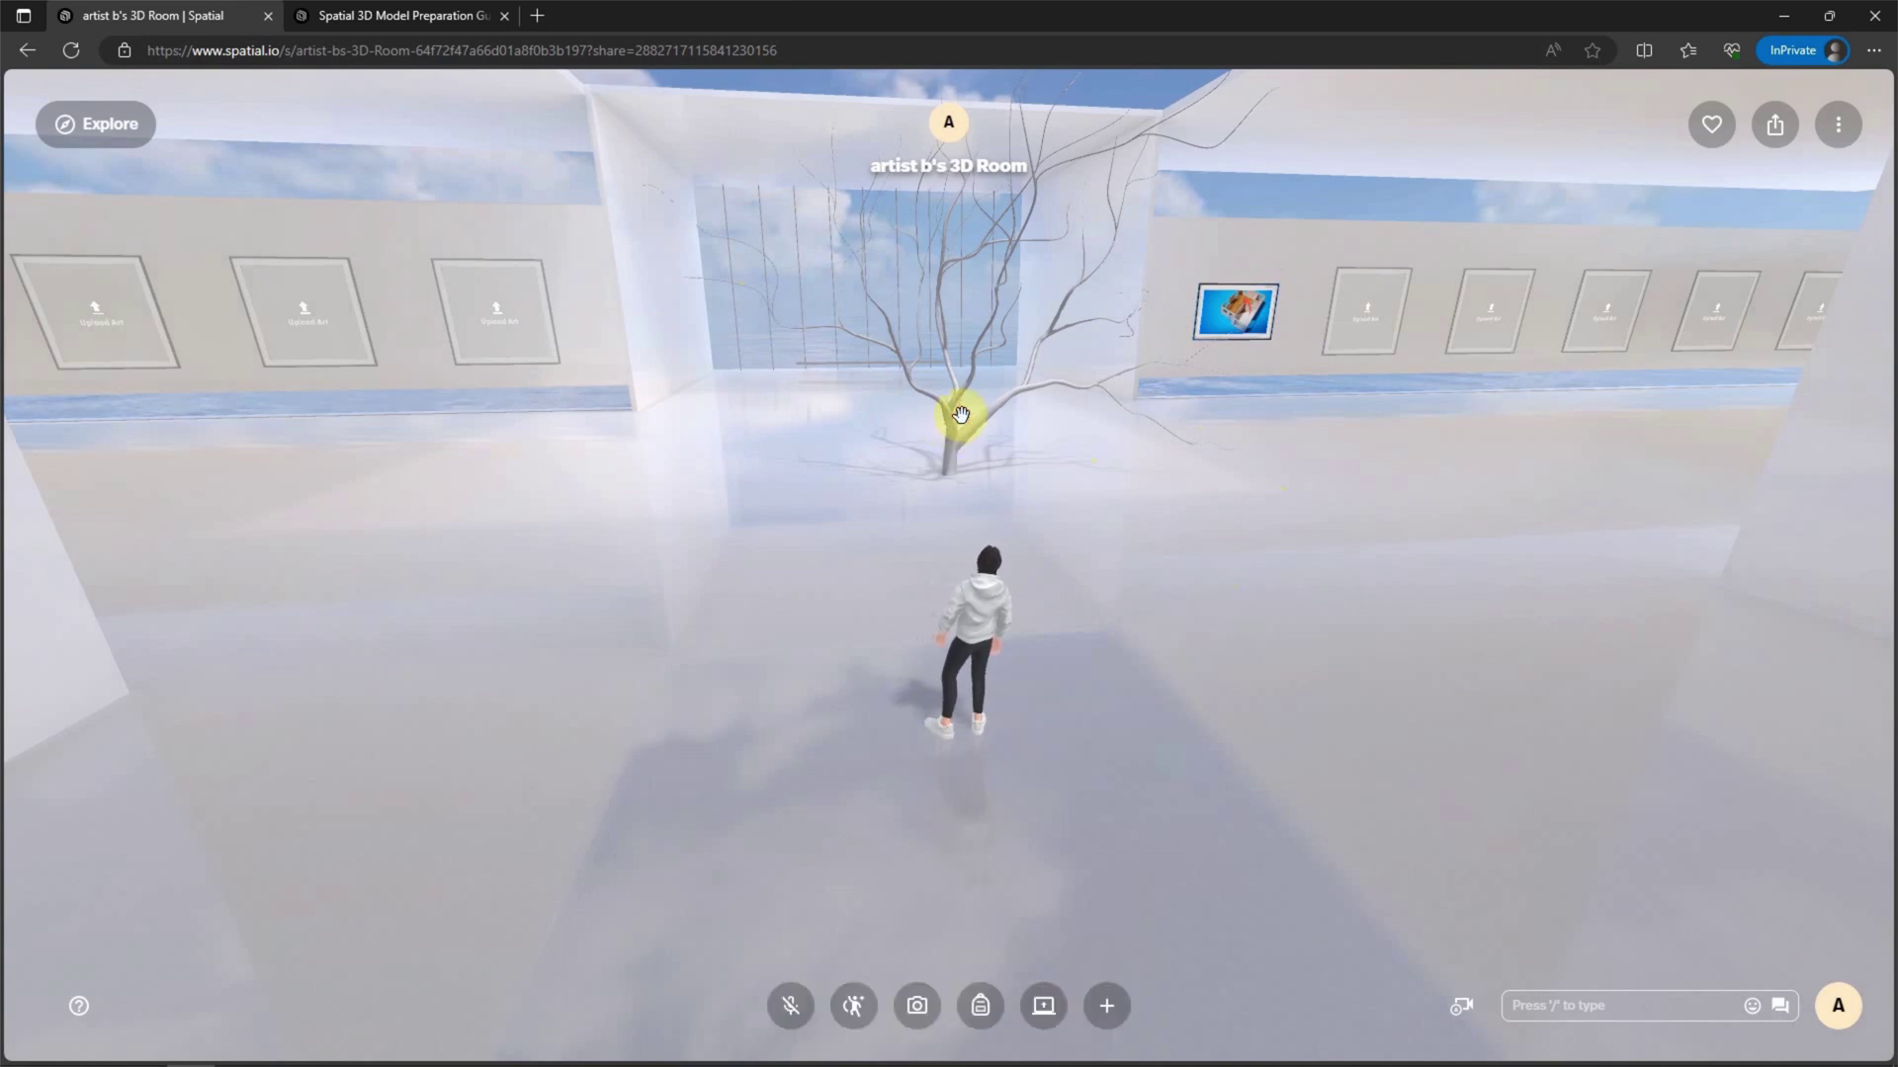
- Delete the bare white tree in the centre of the room and confirm YES
left_click(916, 1005)
left_click(957, 318)
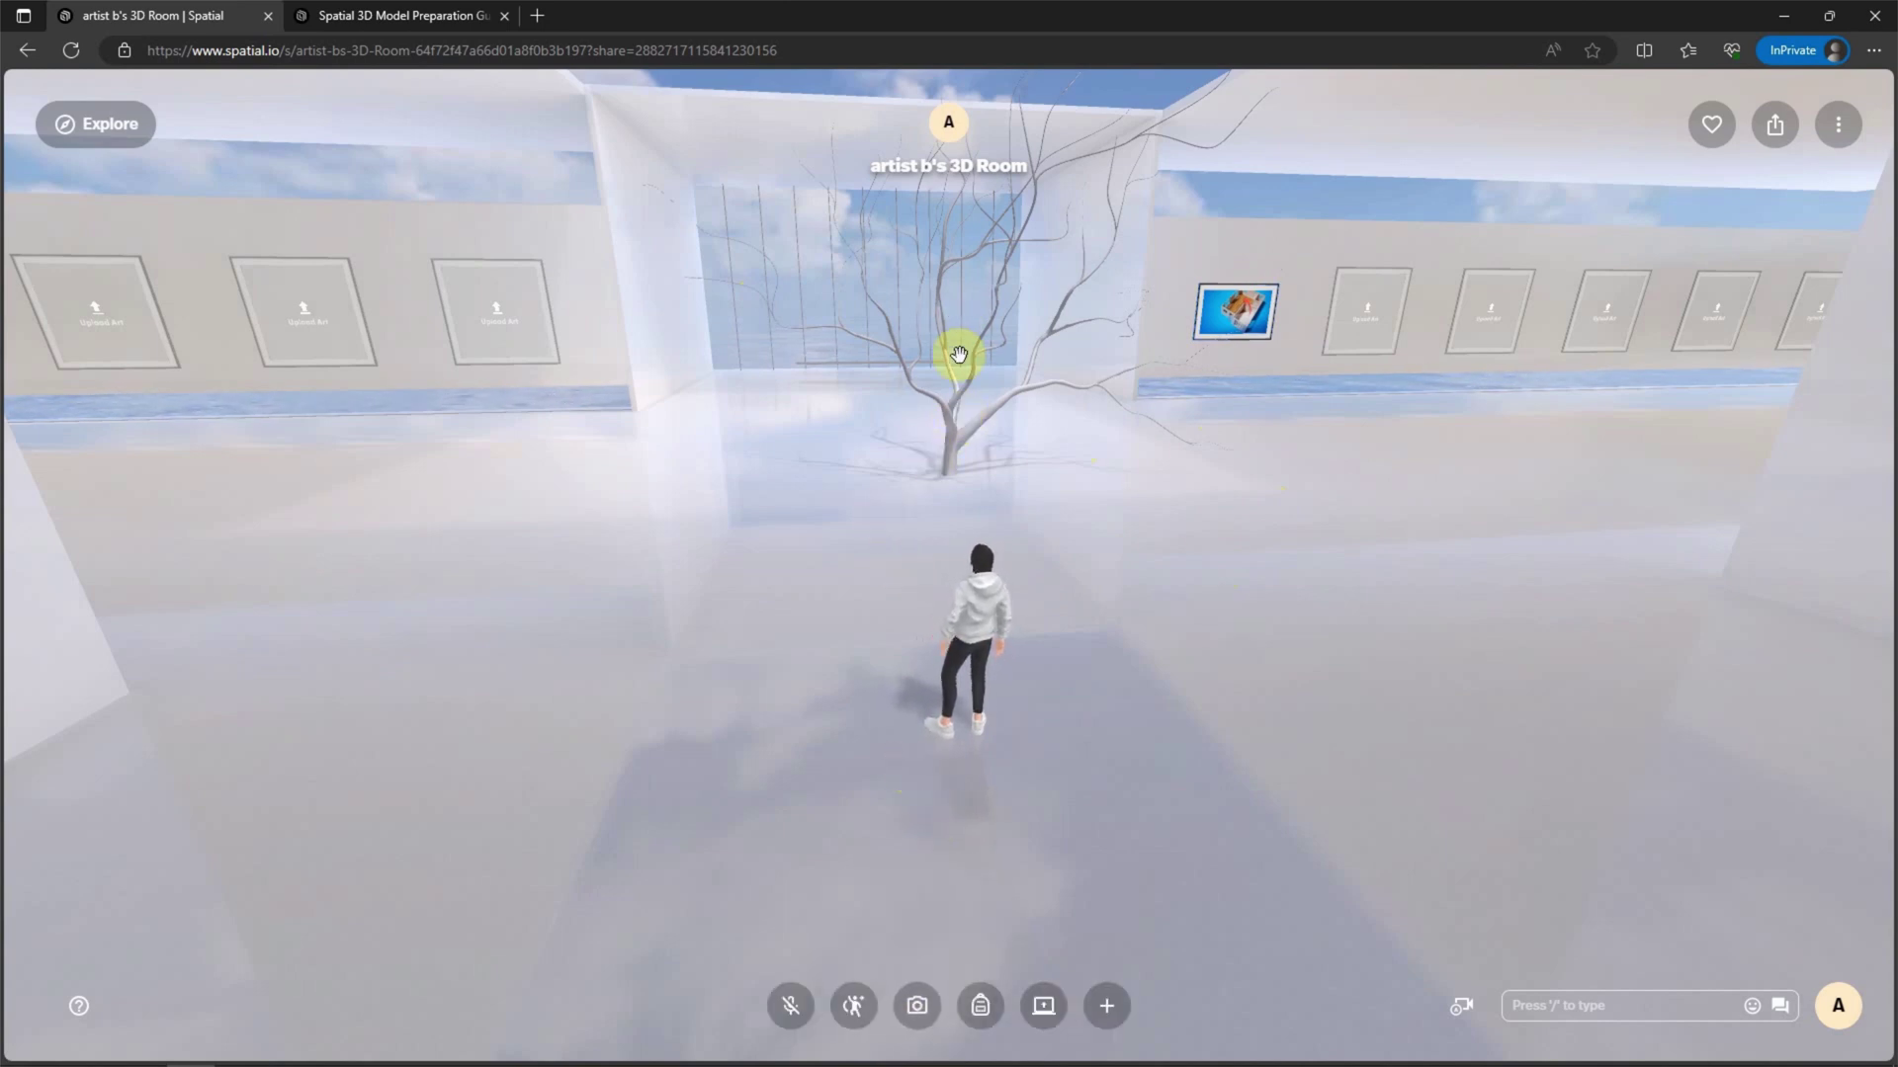
left_click(954, 393)
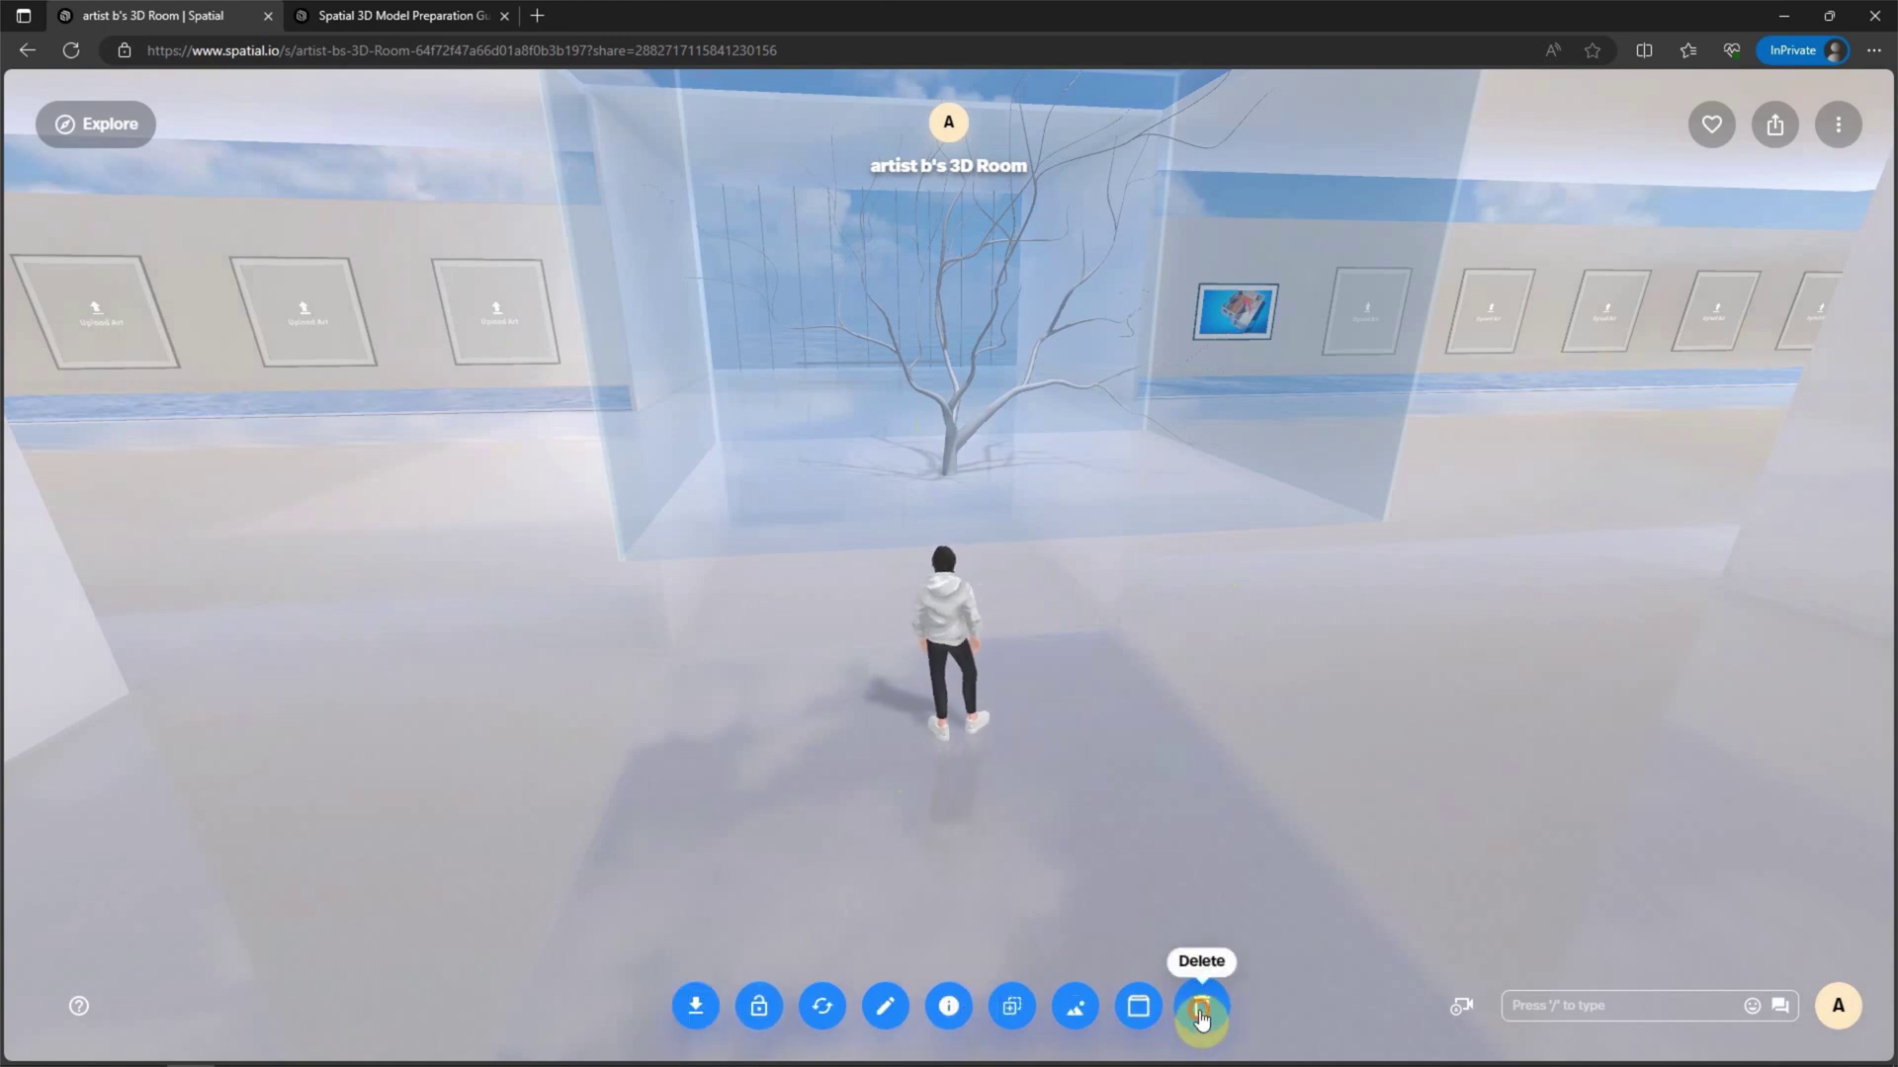
left_click(1202, 1011)
left_click(997, 212)
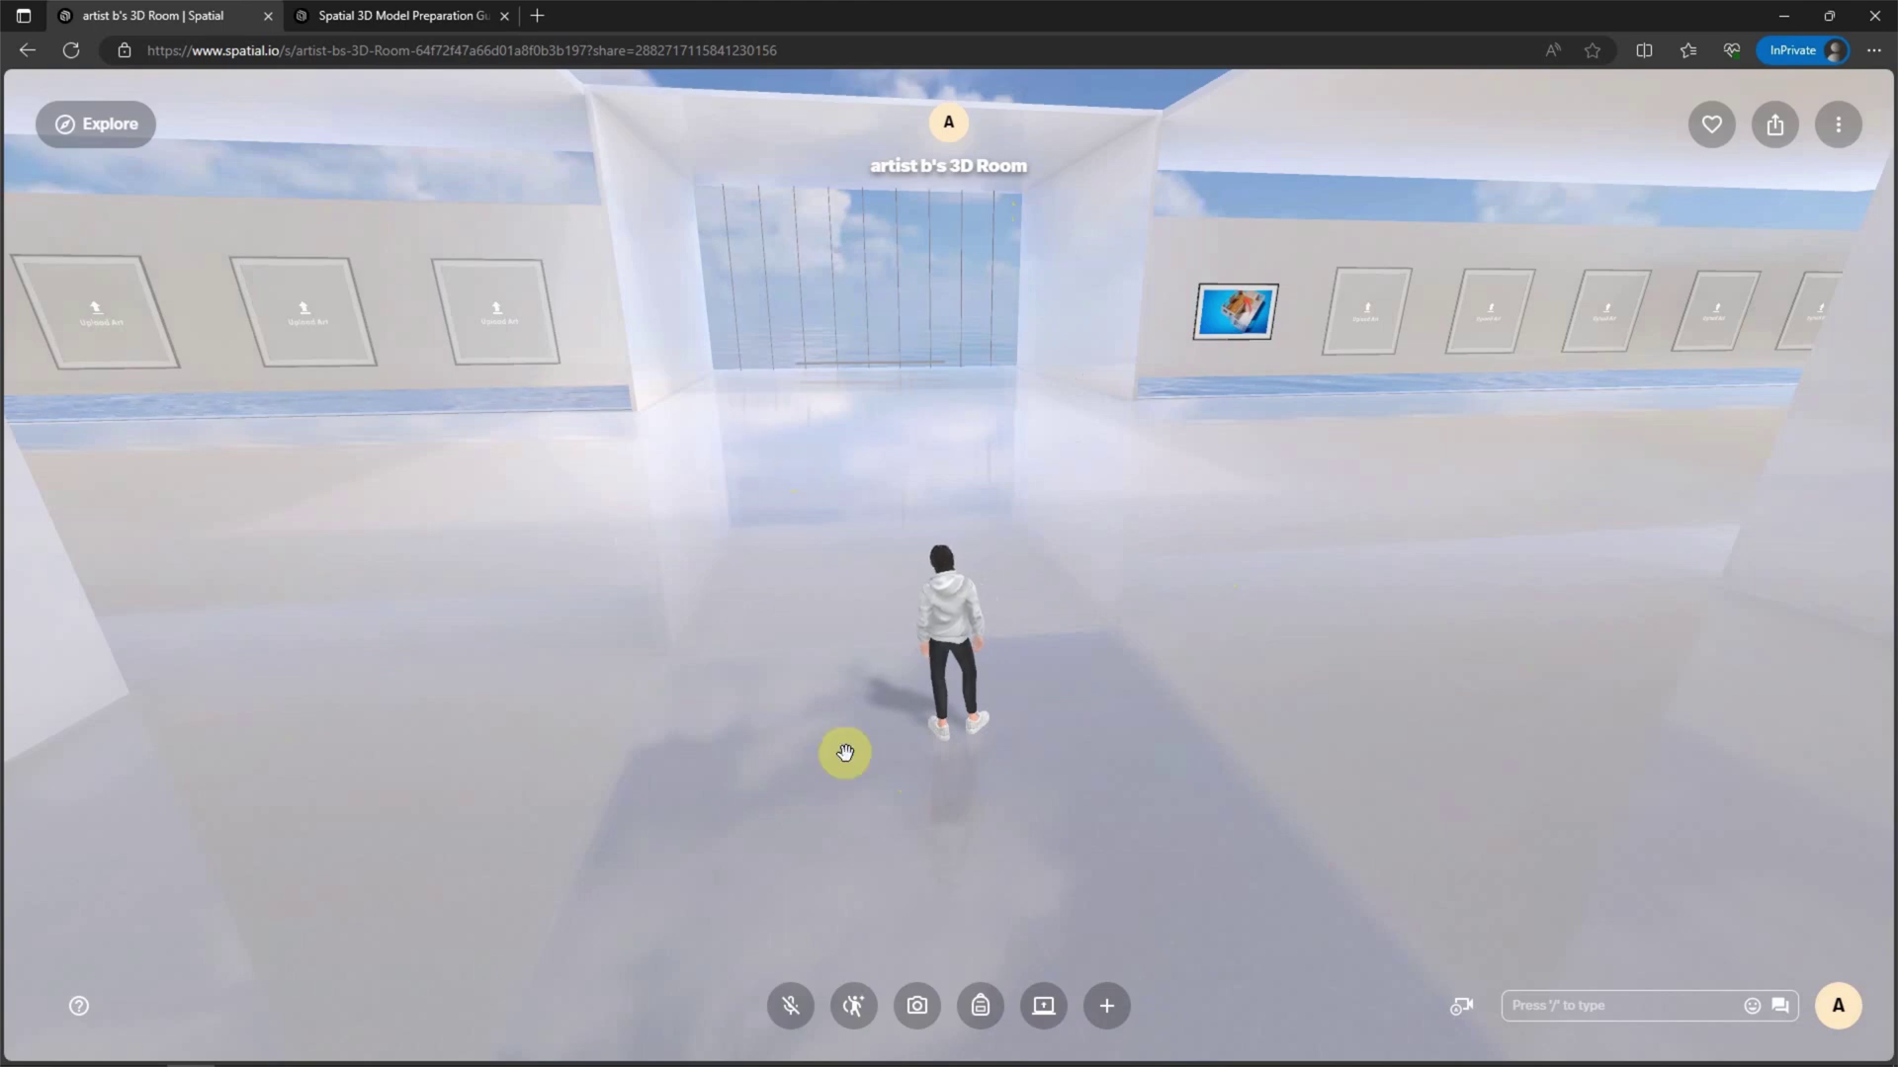
- Upload 'Blender Logo to glb and to VR Space.glb' from the device into the gallery
left_click(1107, 1015)
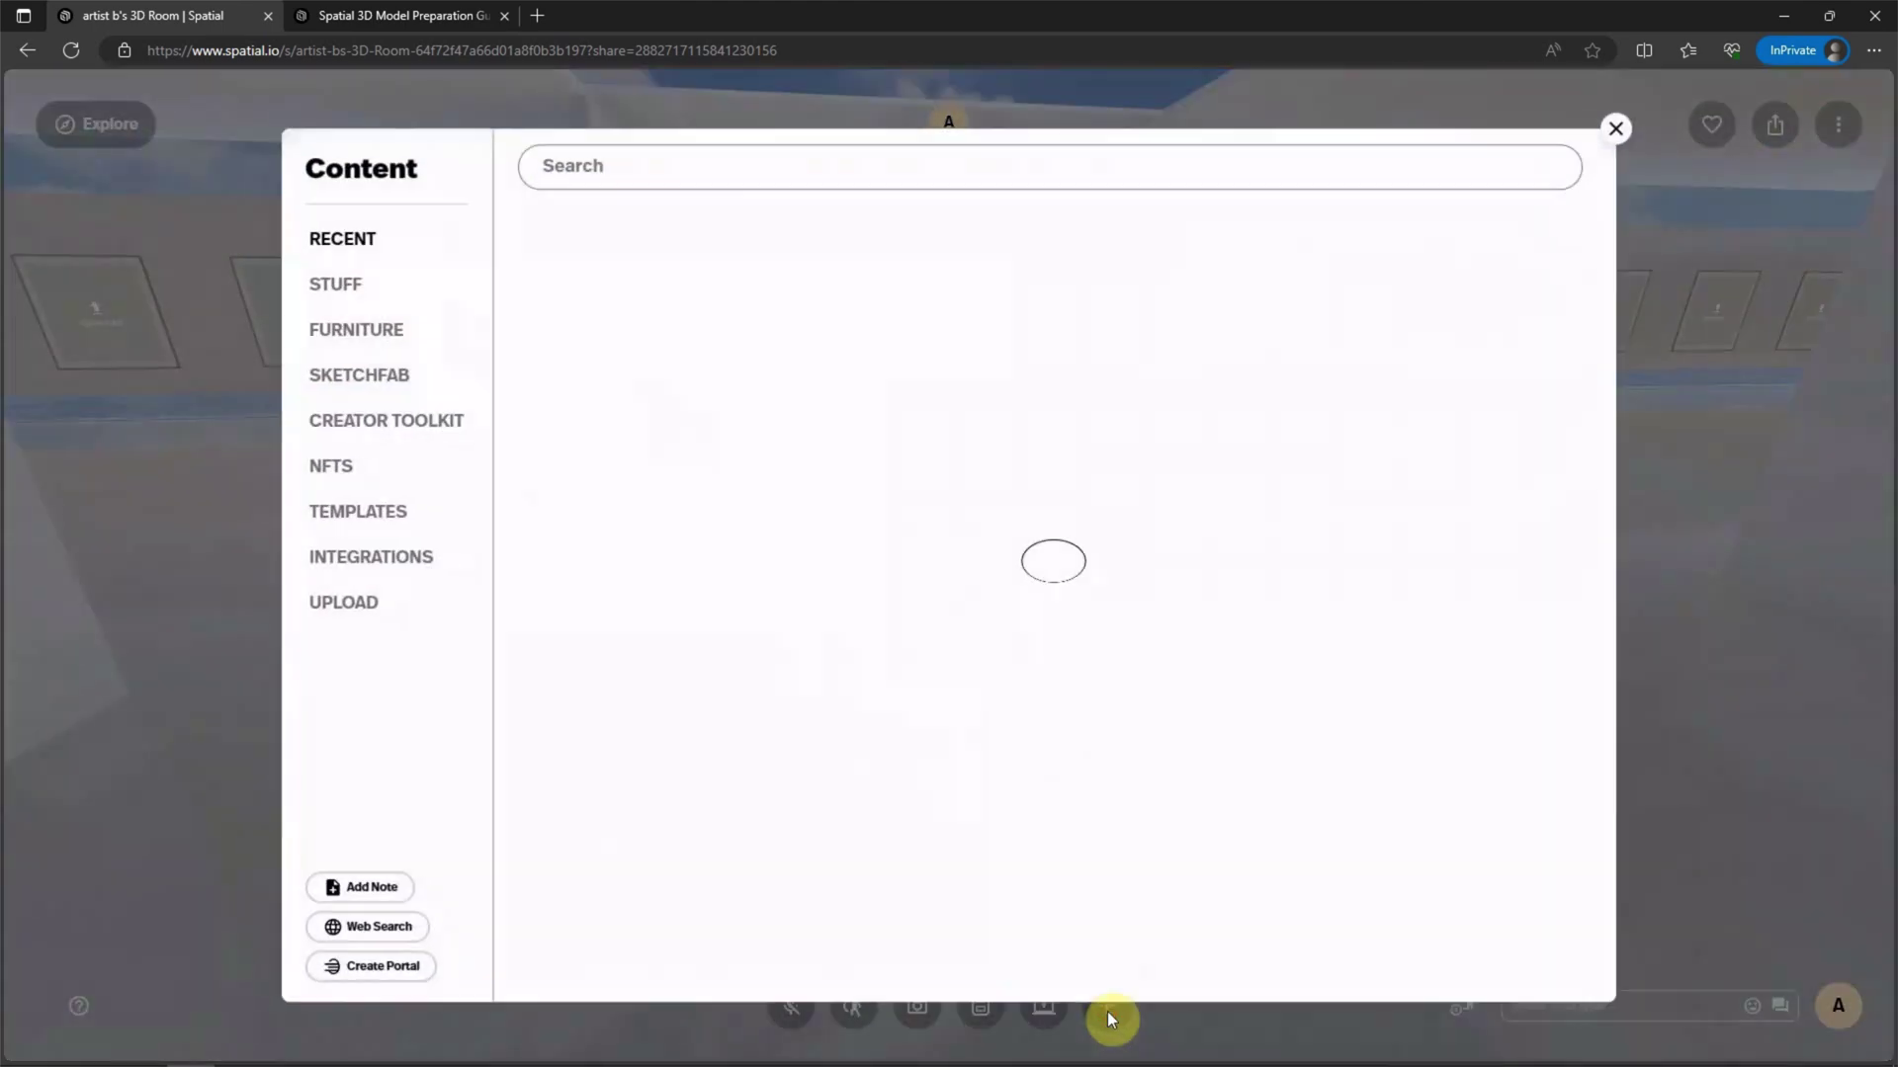
left_click(360, 602)
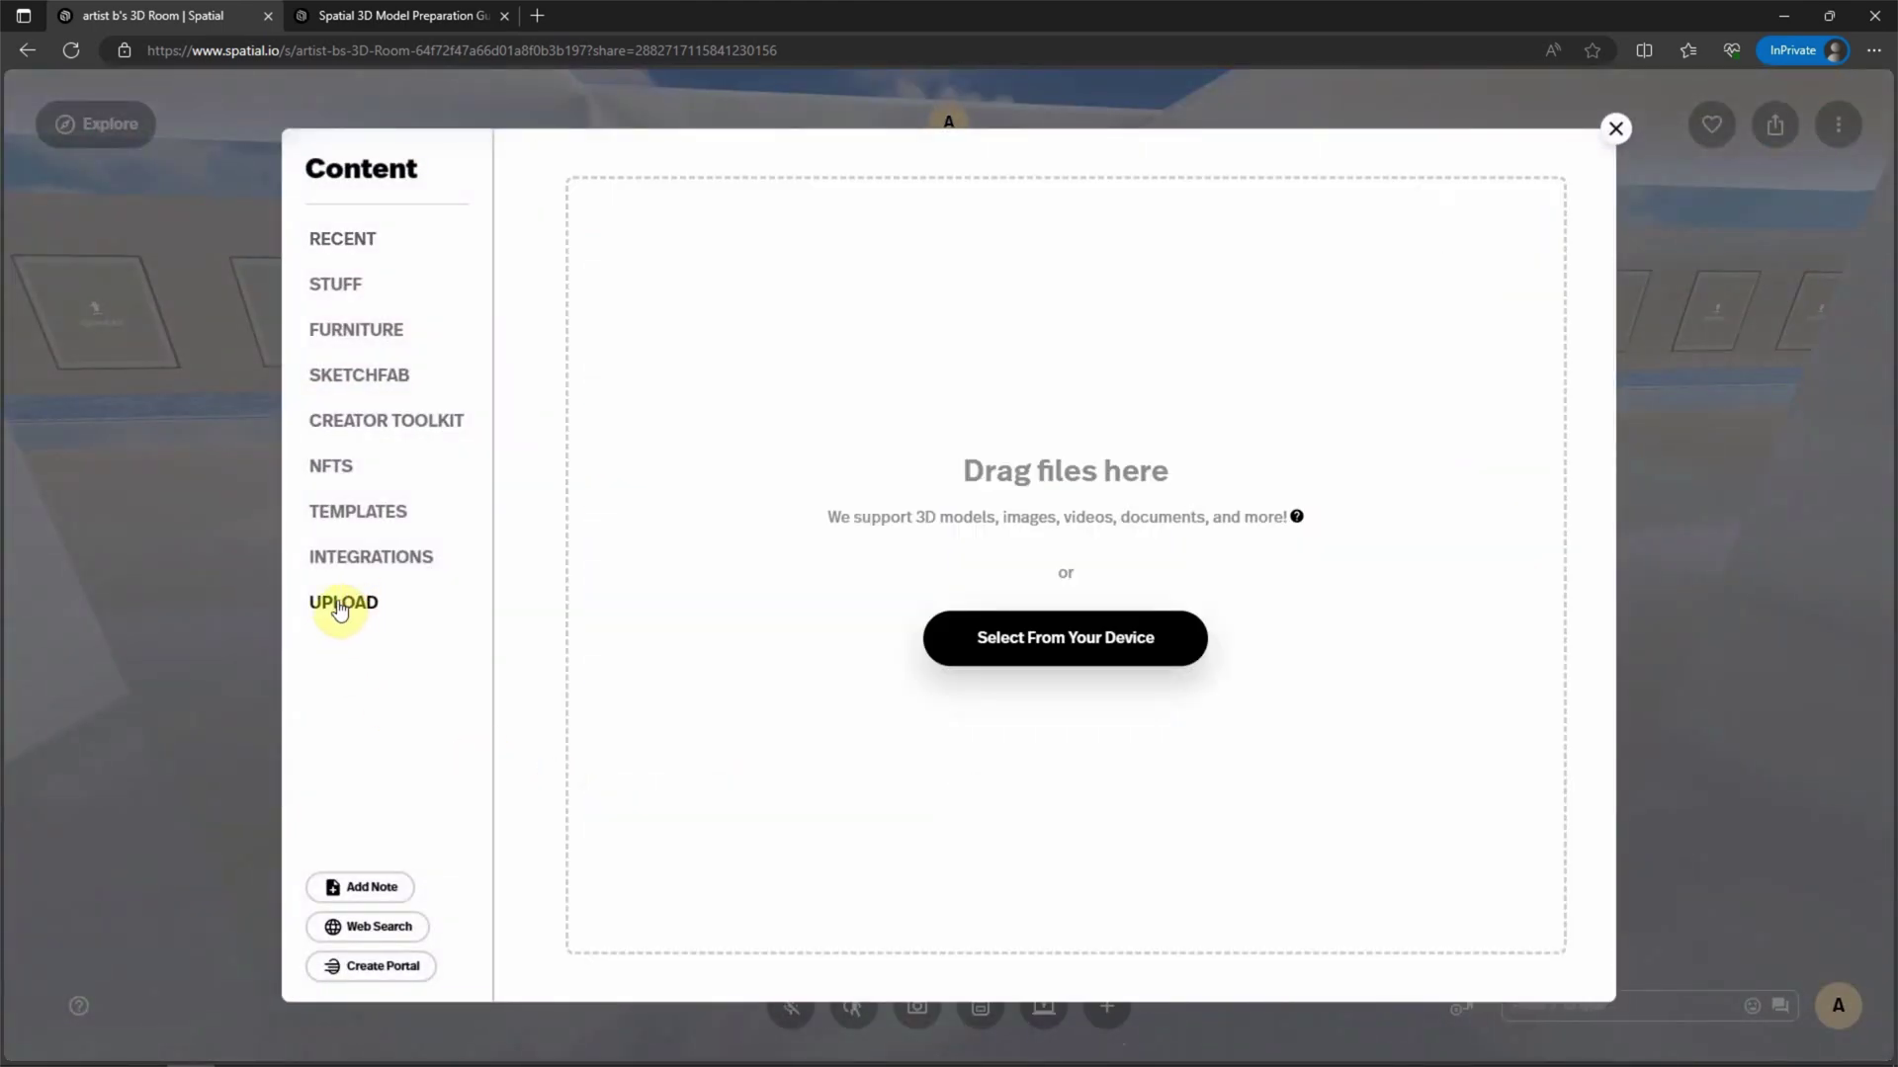
left_click(1062, 659)
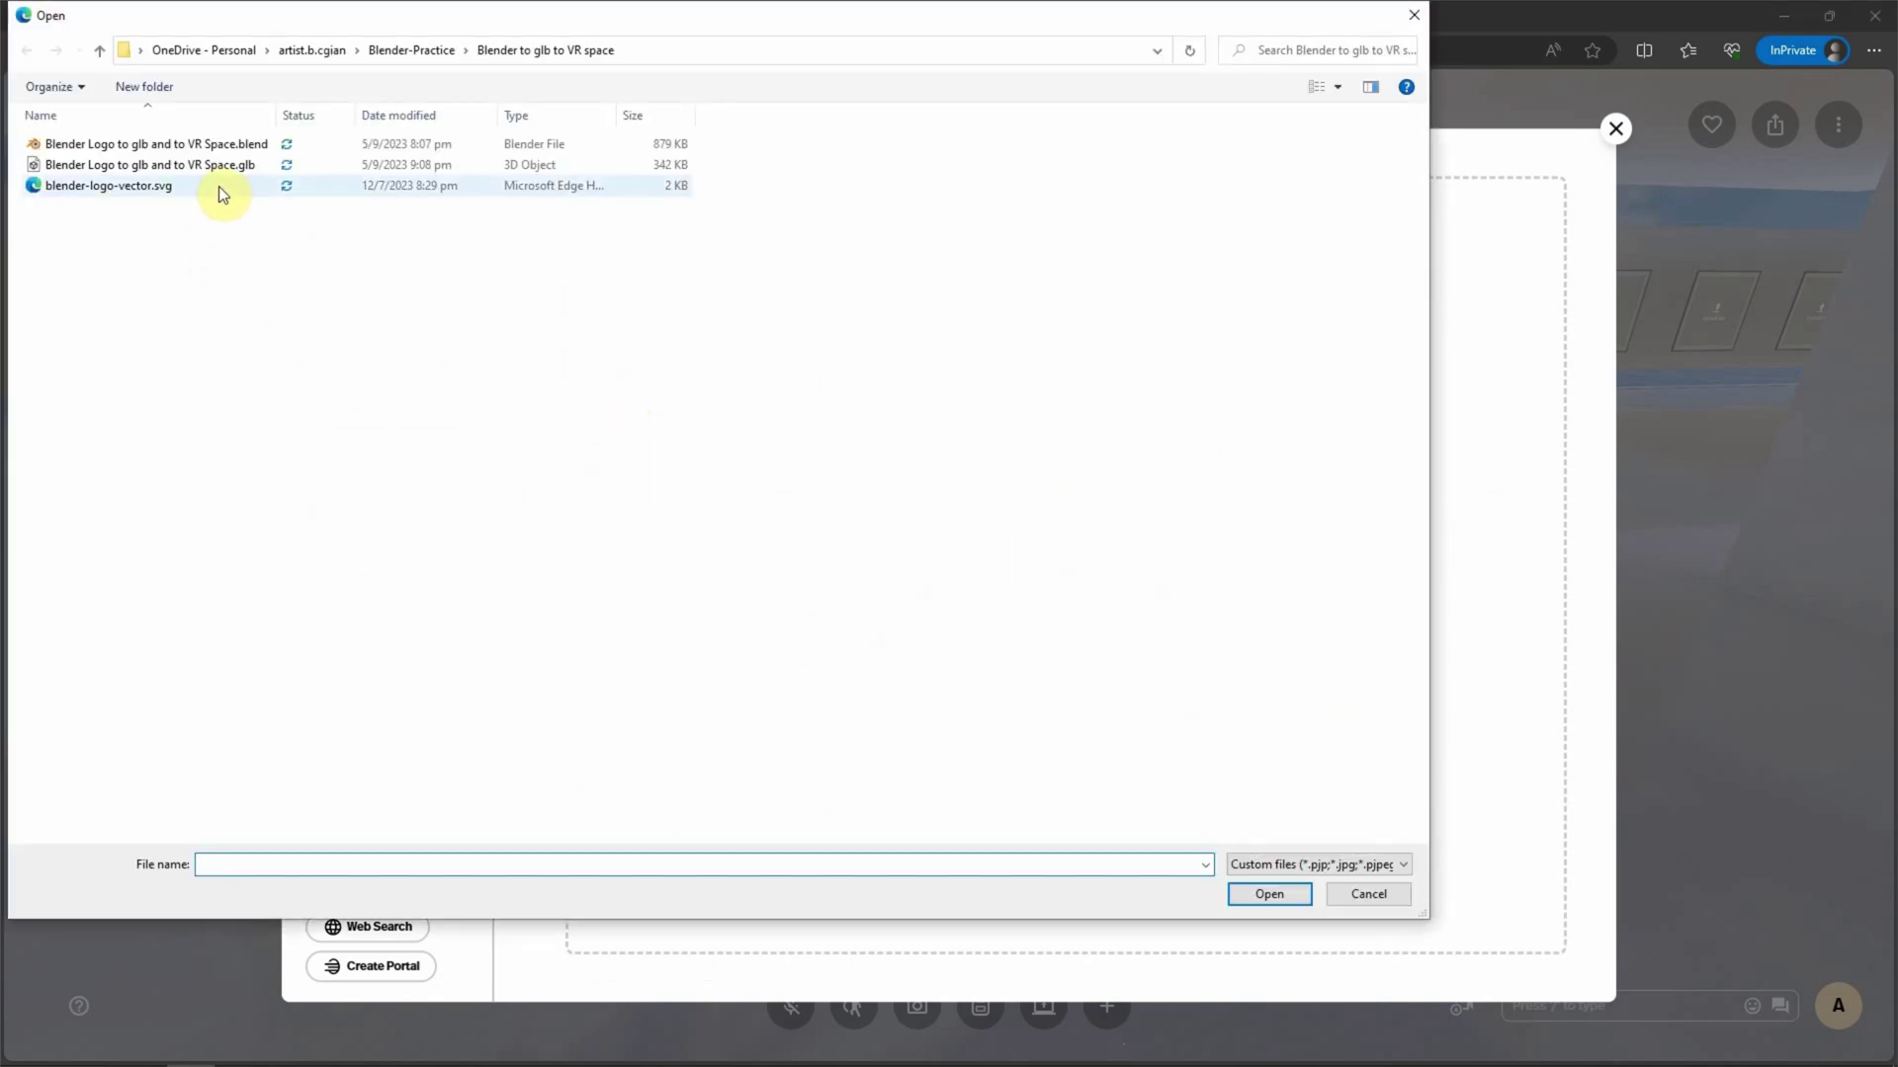
left_click(226, 166)
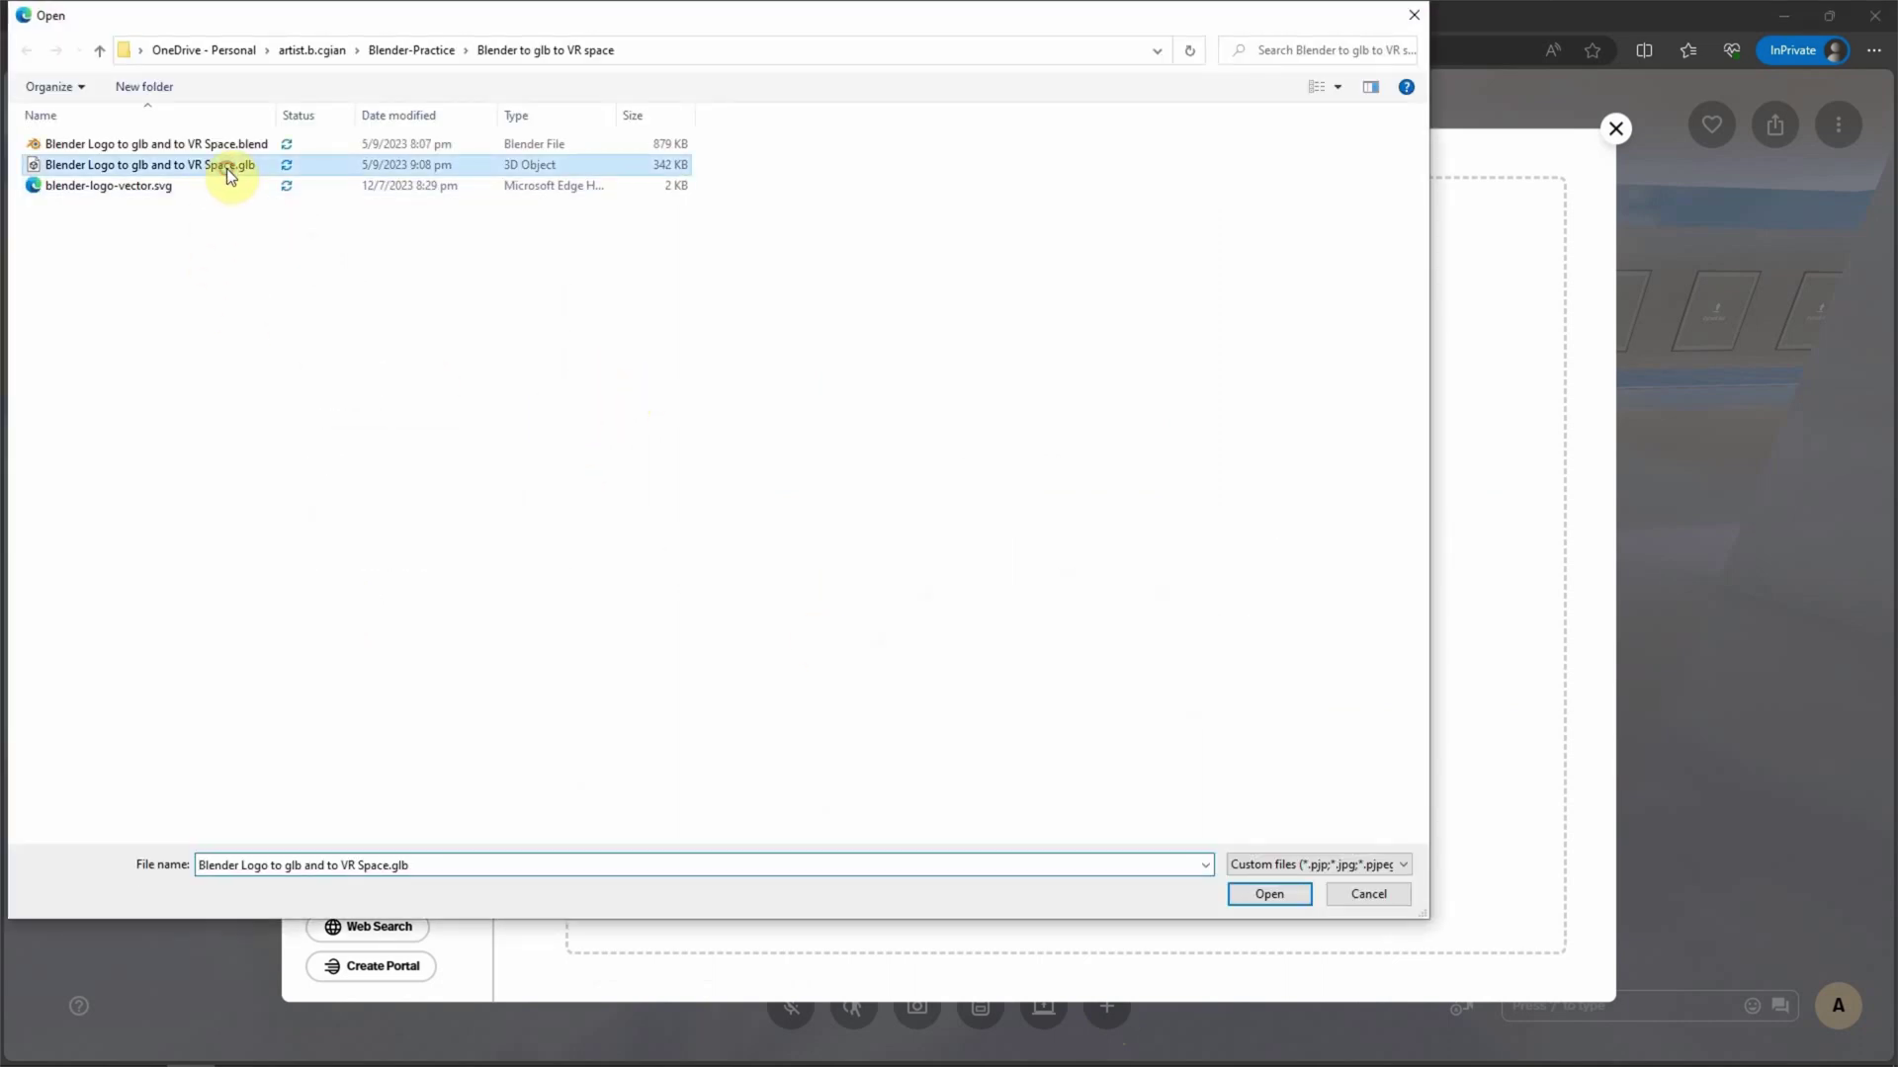
left_click(1261, 898)
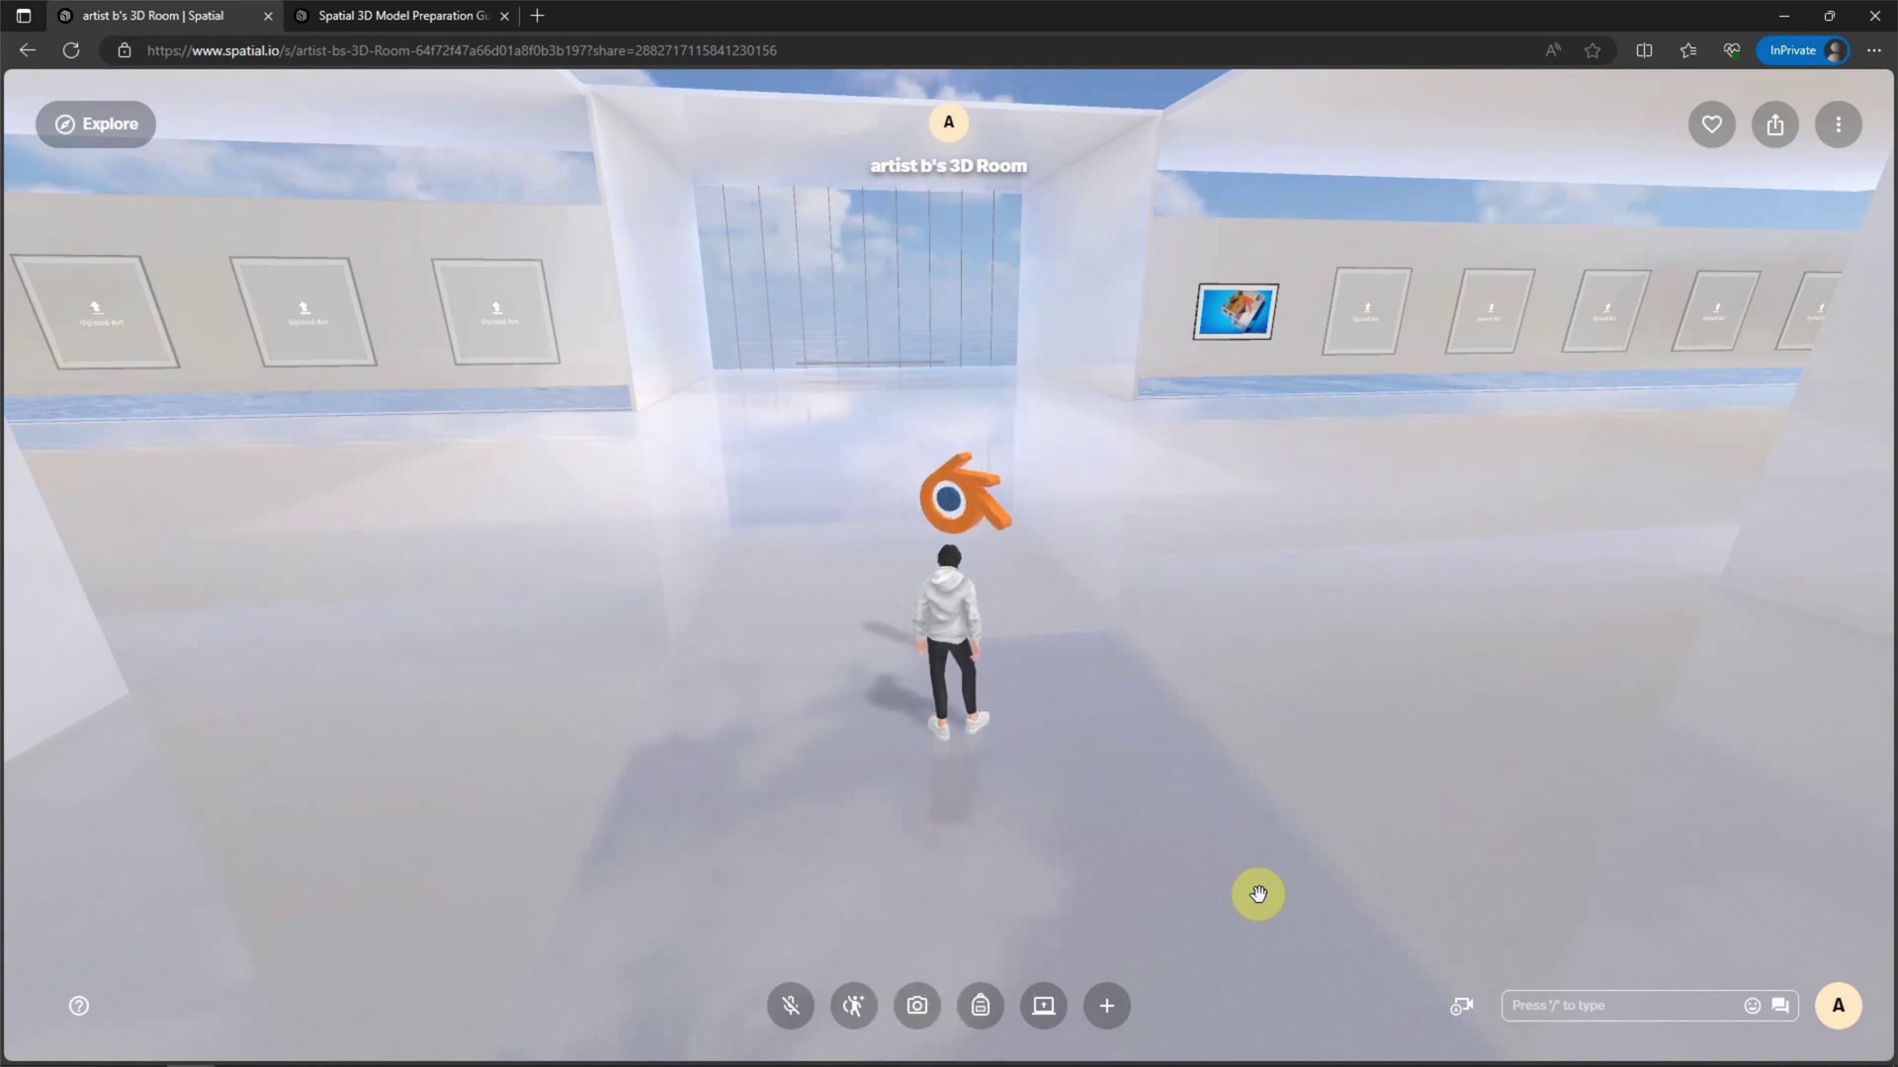
- Set the logo in the glass alcove, rotated -170°, scale 3.69, height 1.14
left_click(952, 488)
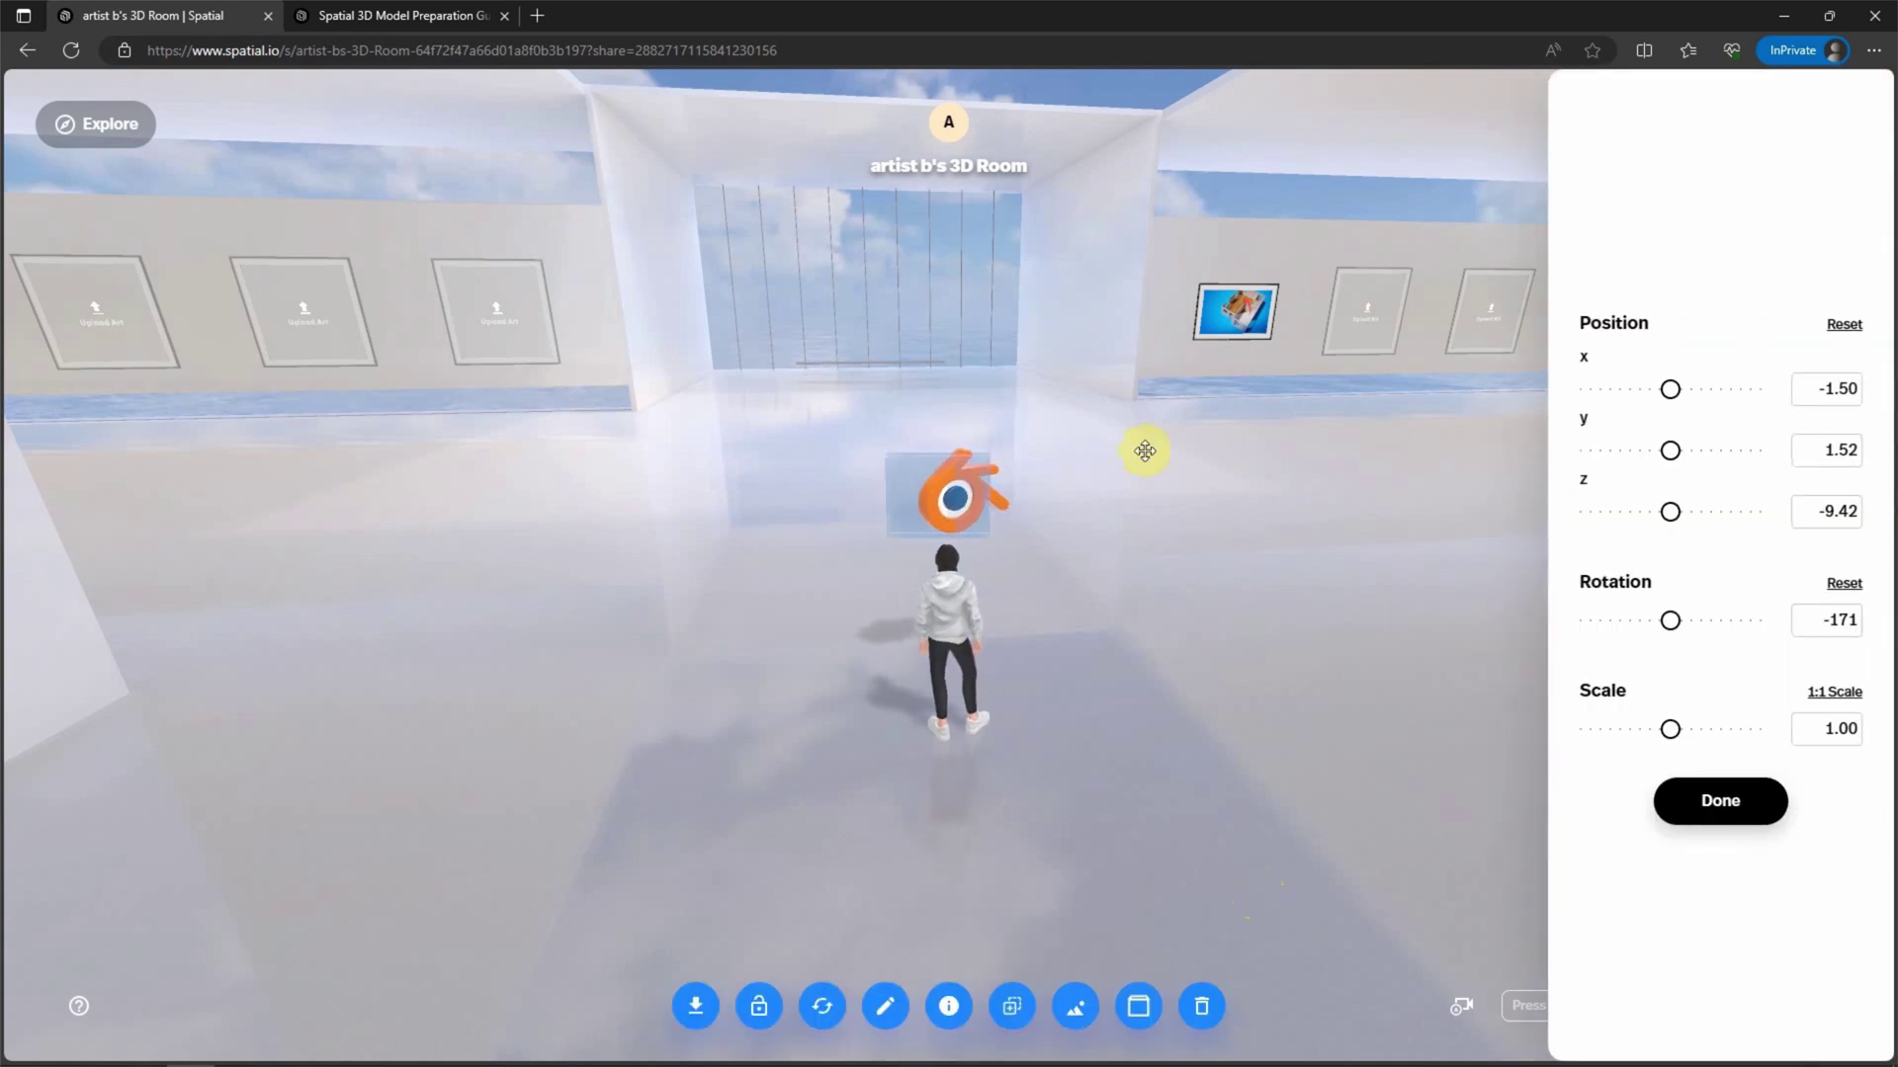
mouse_move(1670, 390)
left_mouse_down()
mouse_move(1690, 389)
mouse_move(1670, 389)
mouse_move(1691, 466)
mouse_move(1732, 517)
mouse_move(1668, 518)
left_mouse_up()
mouse_move(1671, 620)
left_mouse_down()
mouse_move(1713, 620)
mouse_move(1664, 619)
left_mouse_up()
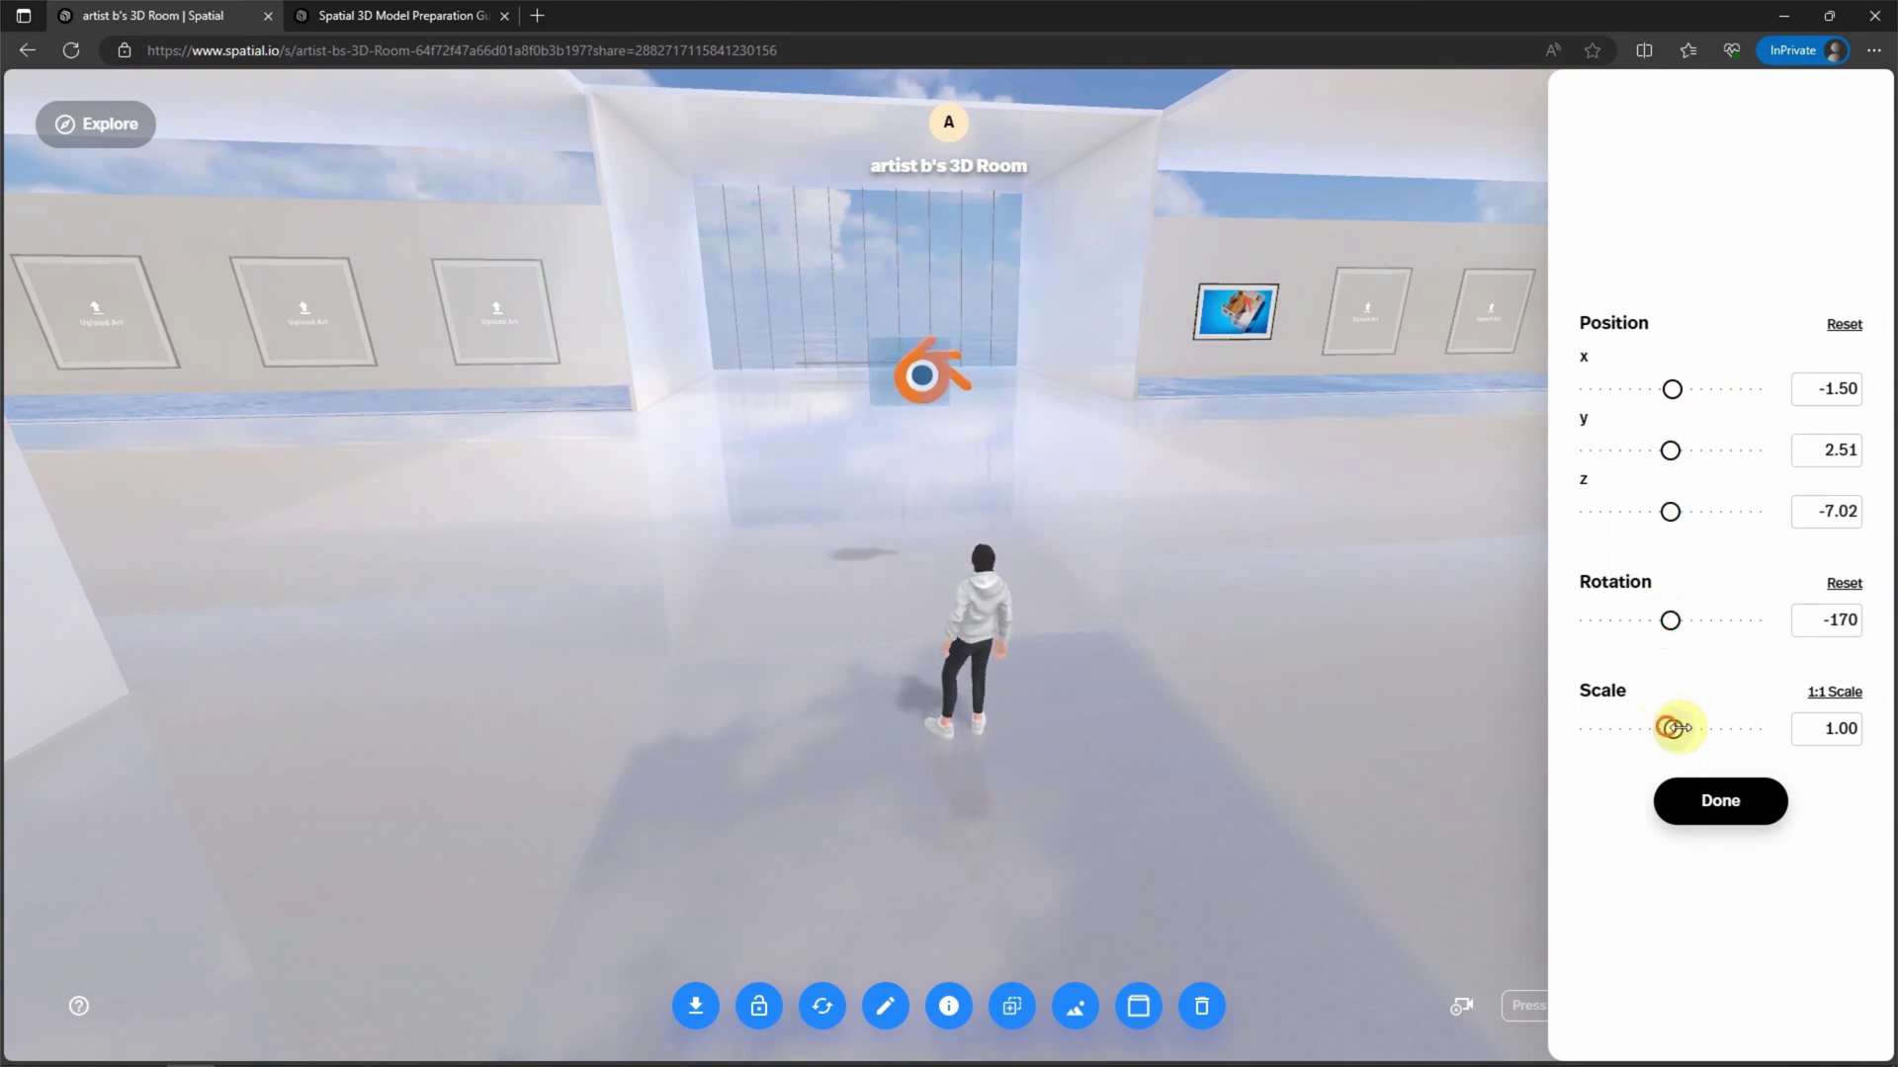
left_click_drag(1672, 726, 1715, 726)
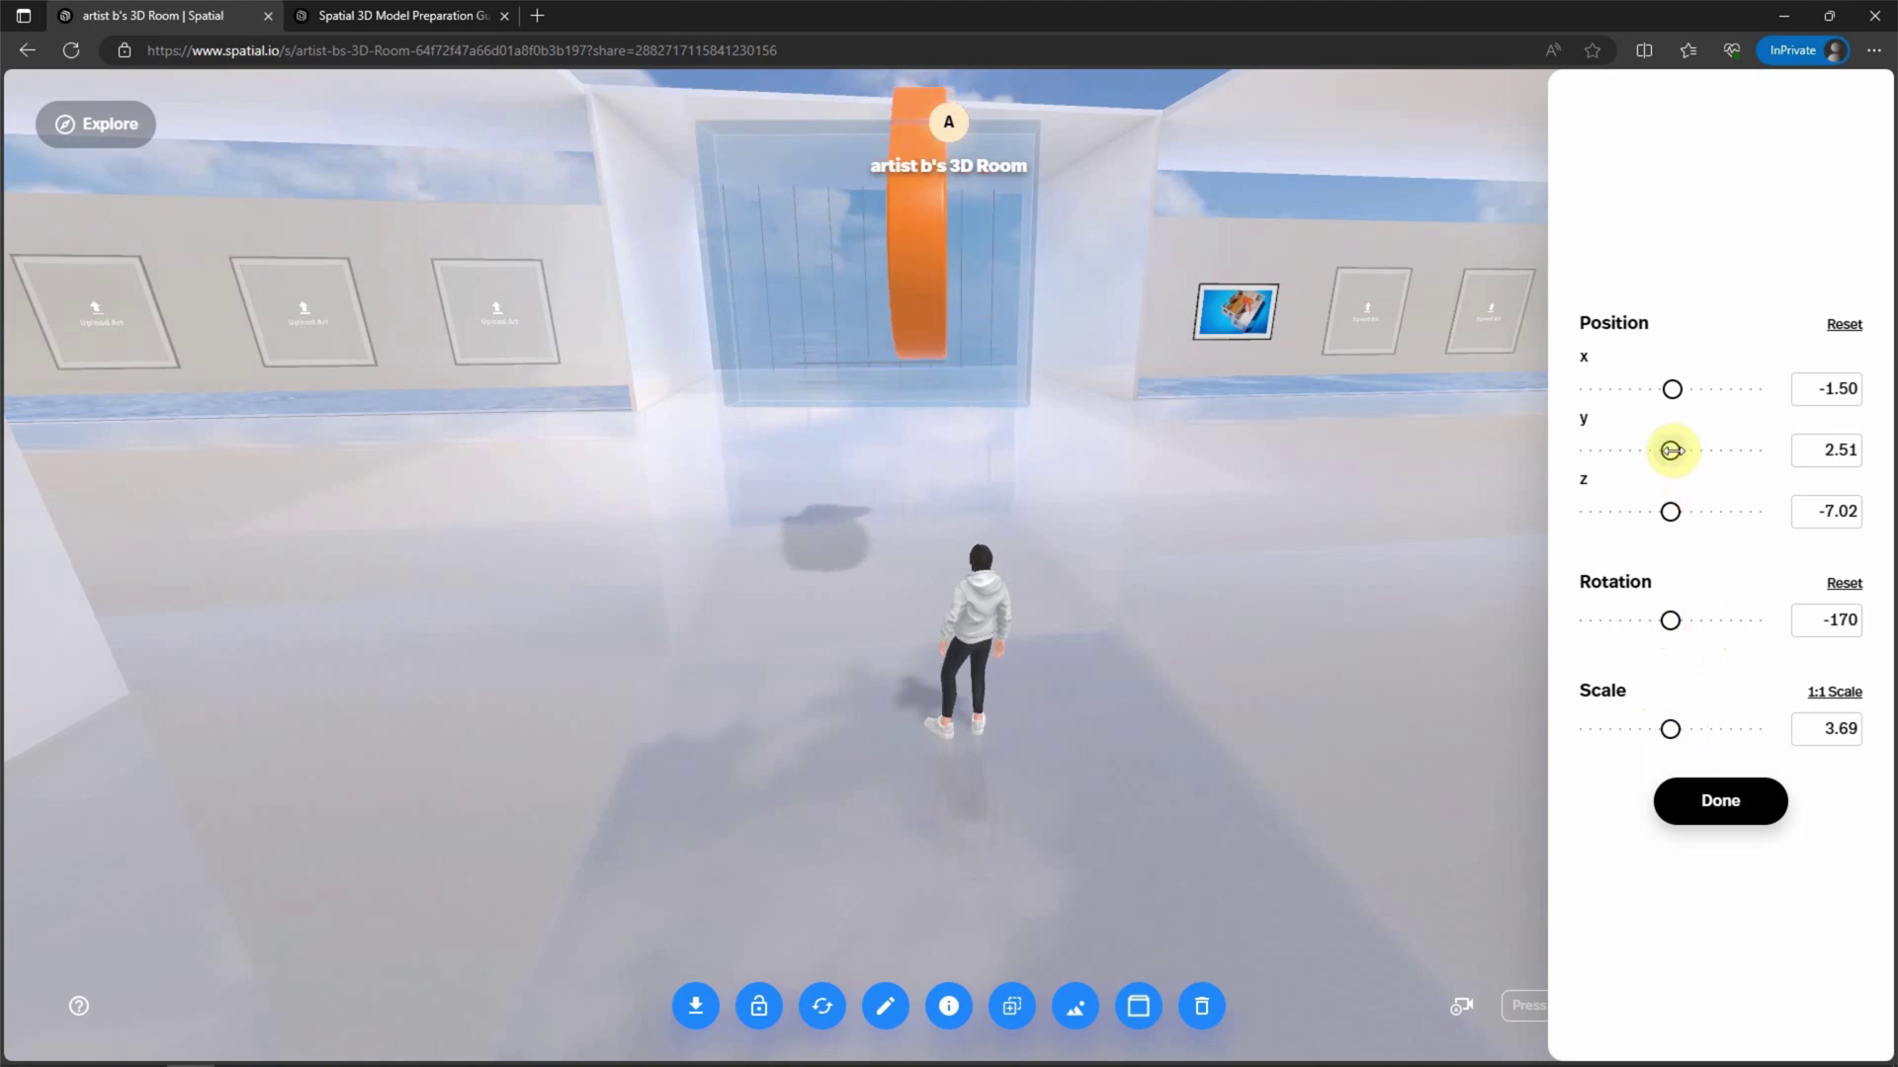
left_click_drag(1671, 449, 1639, 450)
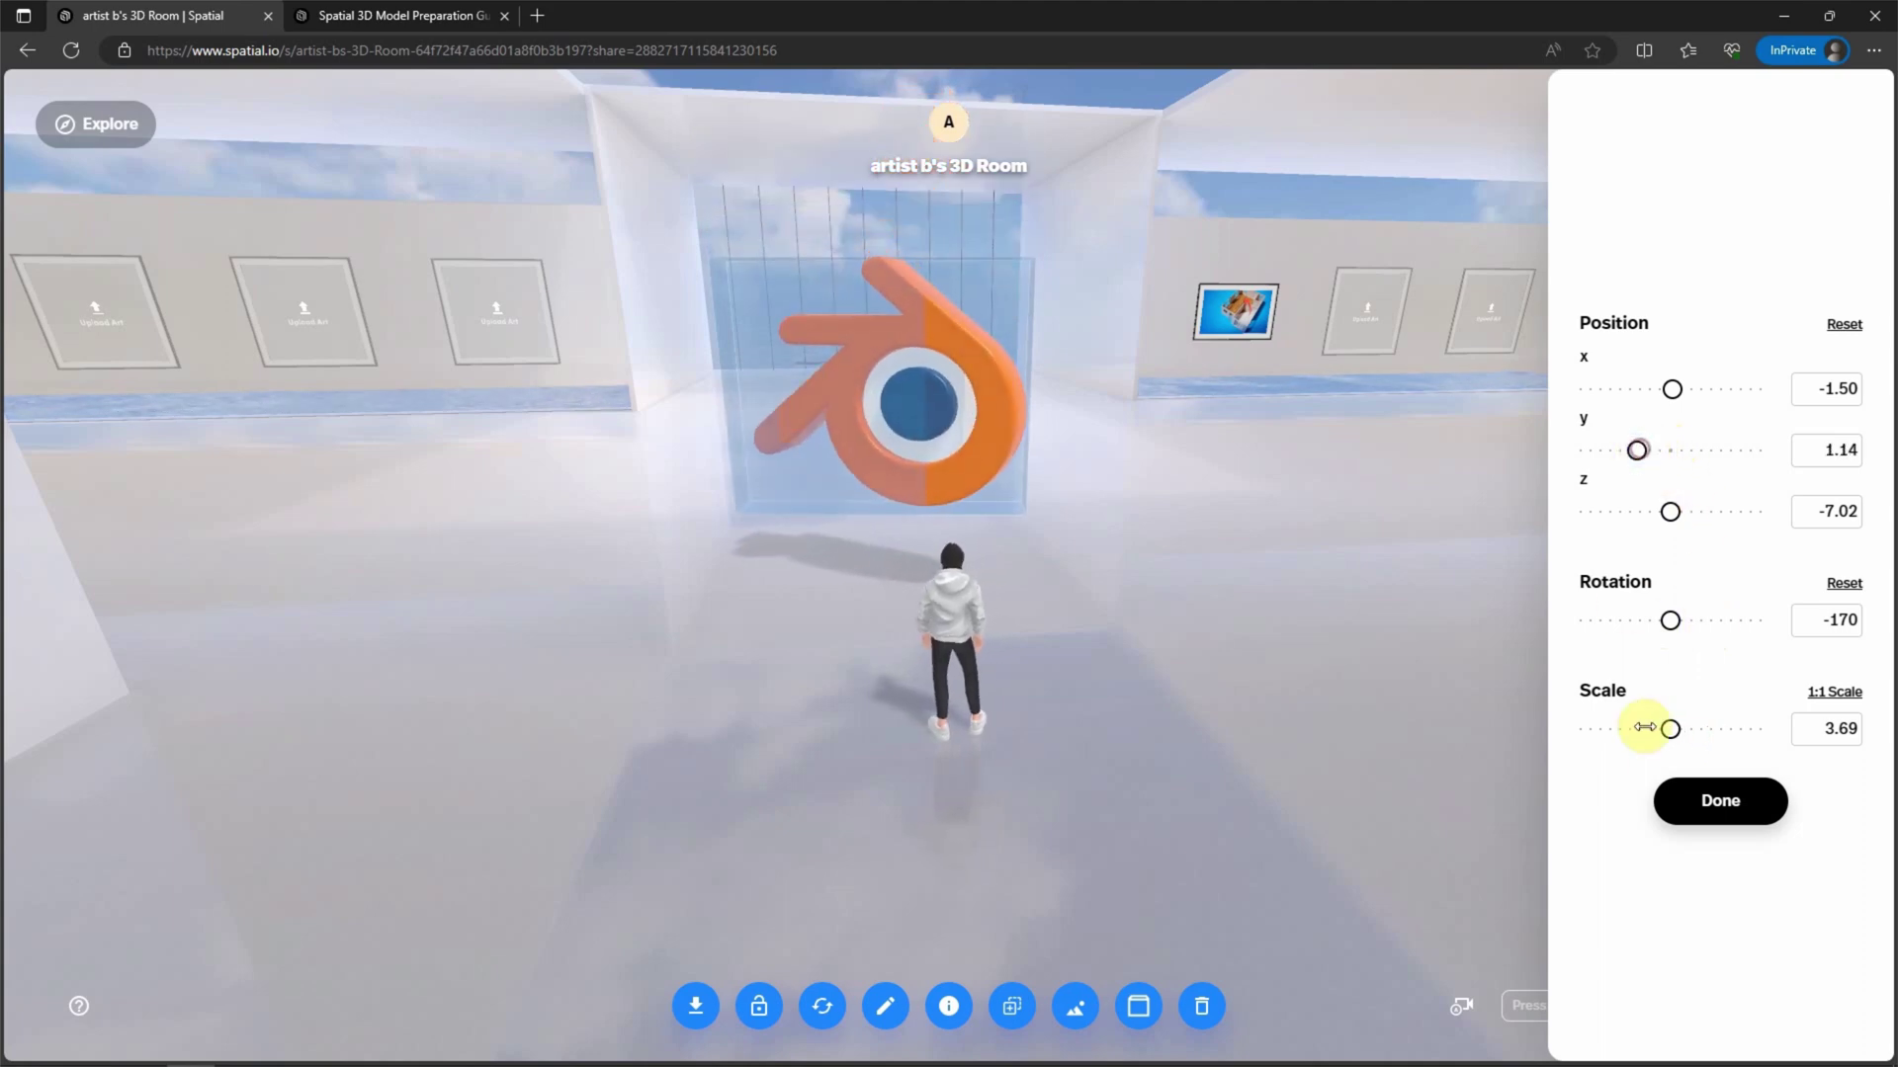
left_click(1703, 810)
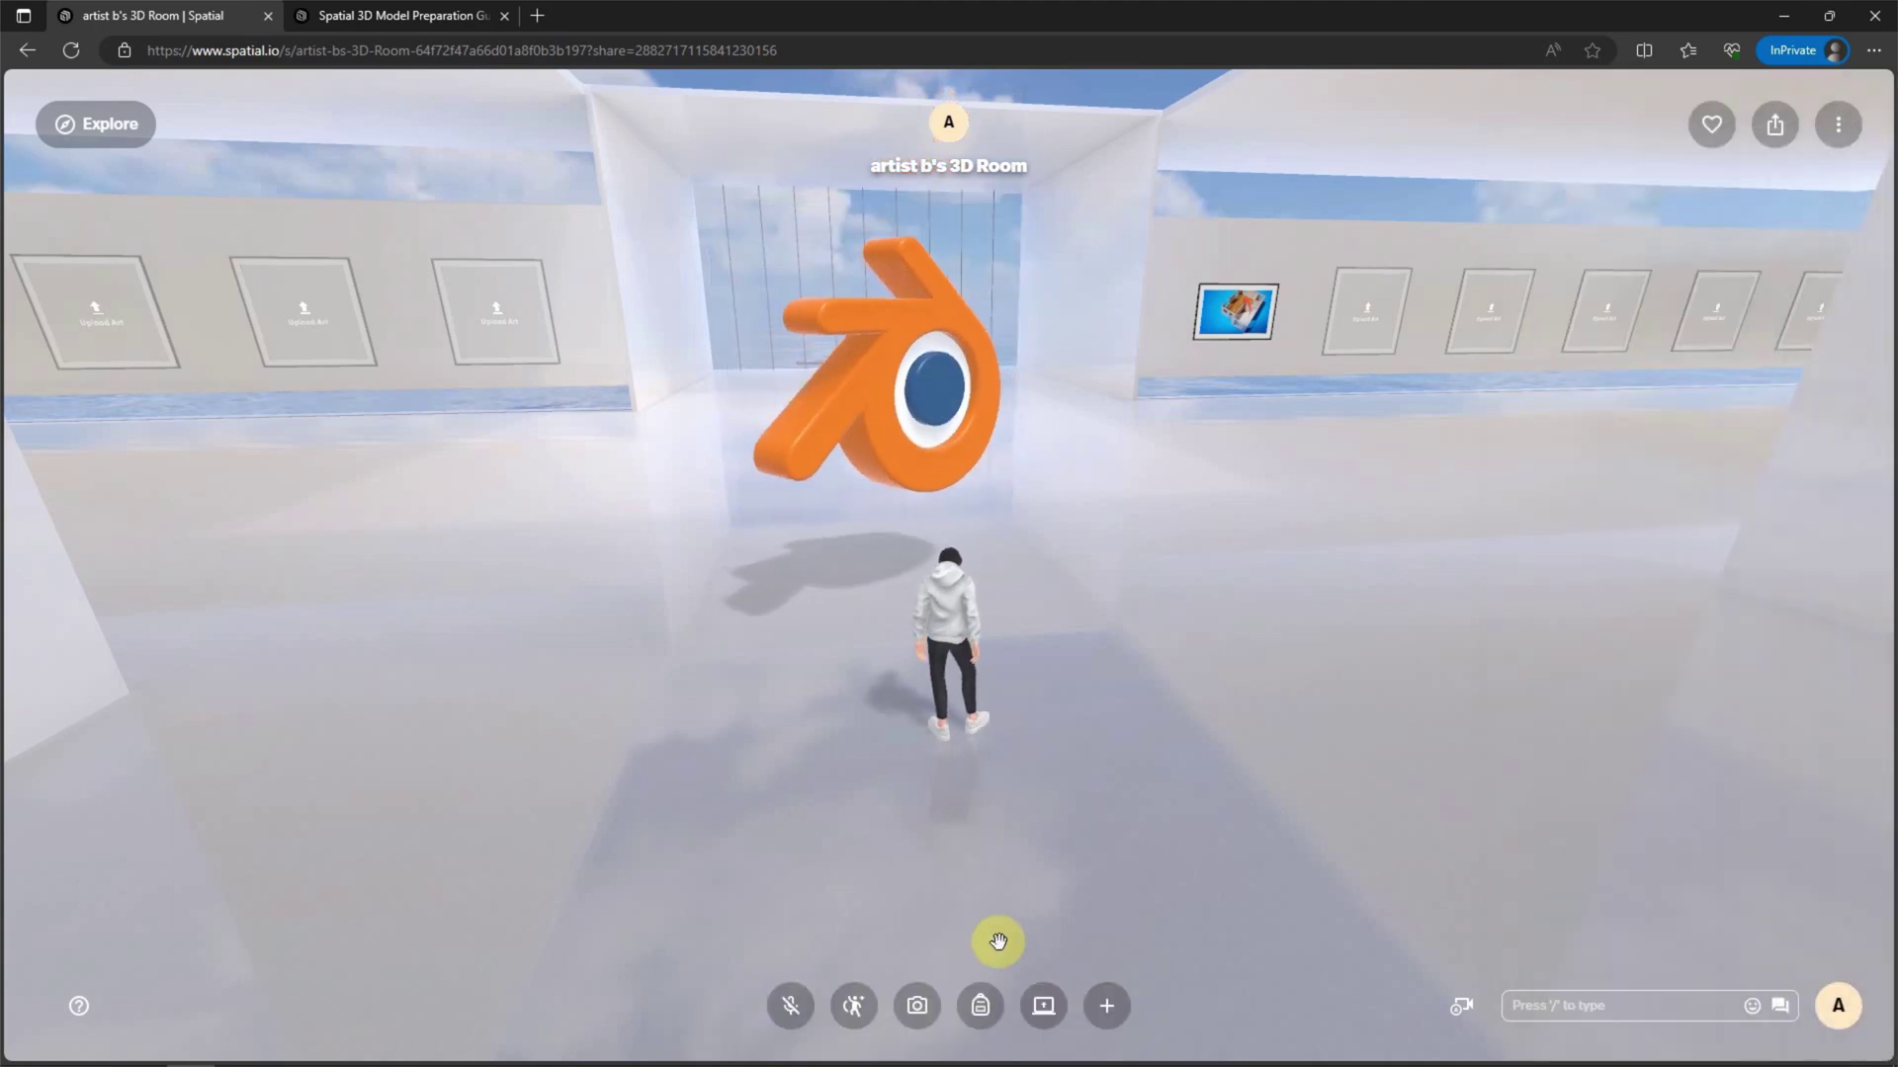
left_click(924, 340)
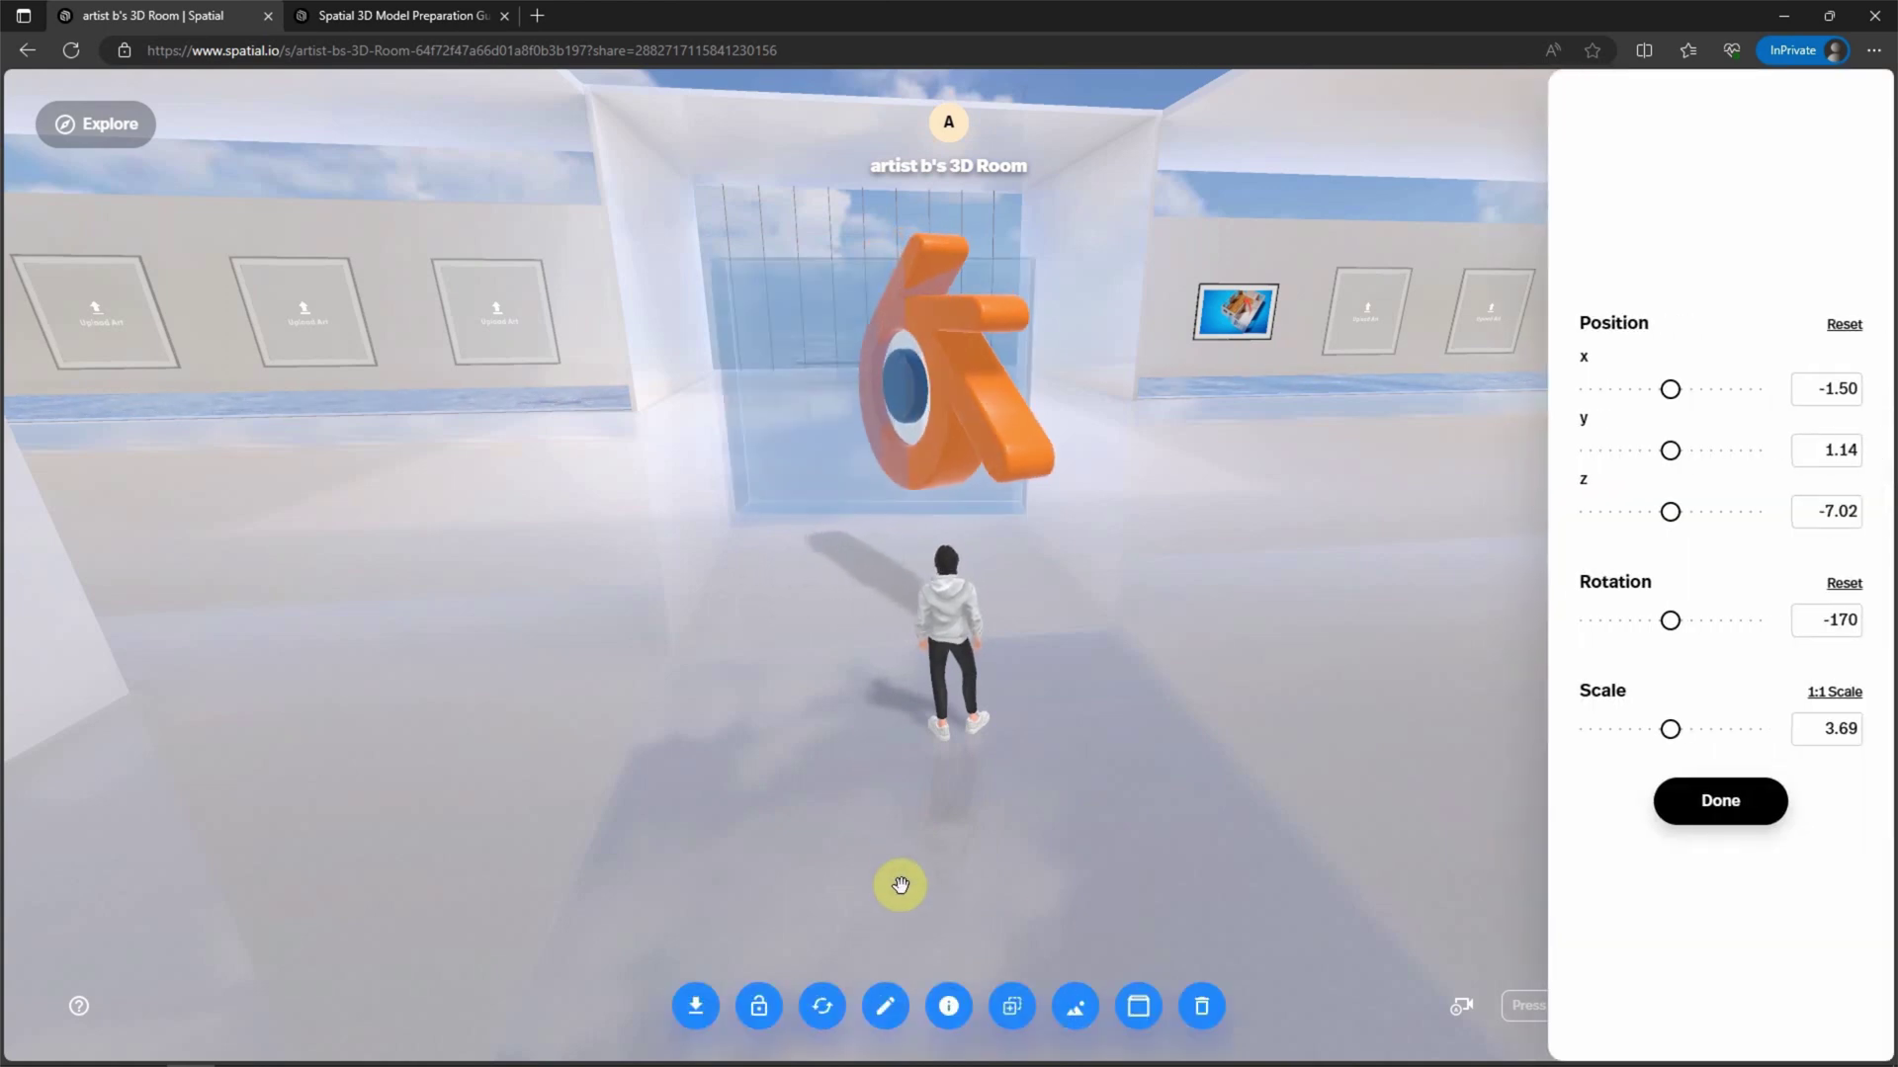
- Trim the name to 'Blender Logo 3D', add creator and description 'Blender 3D Logo', then save
left_click(950, 1009)
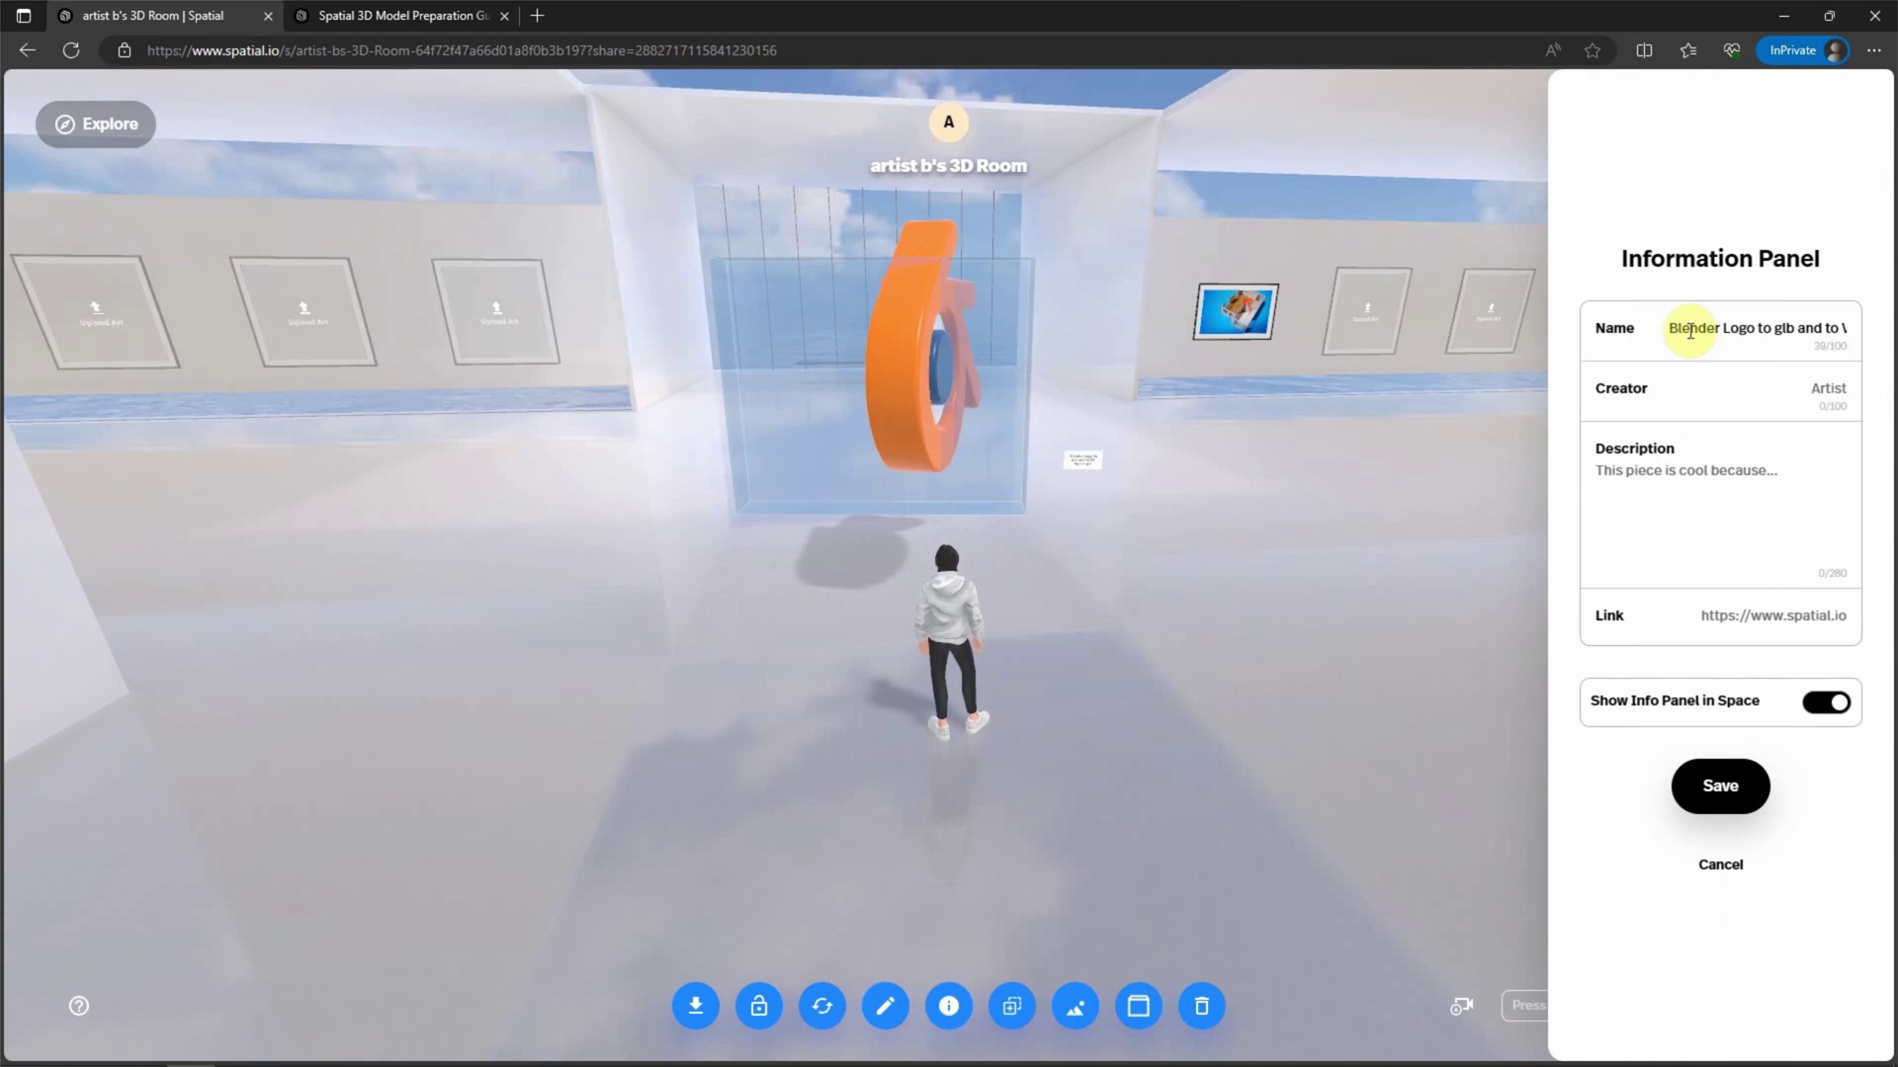
left_click_drag(1676, 327, 1853, 340)
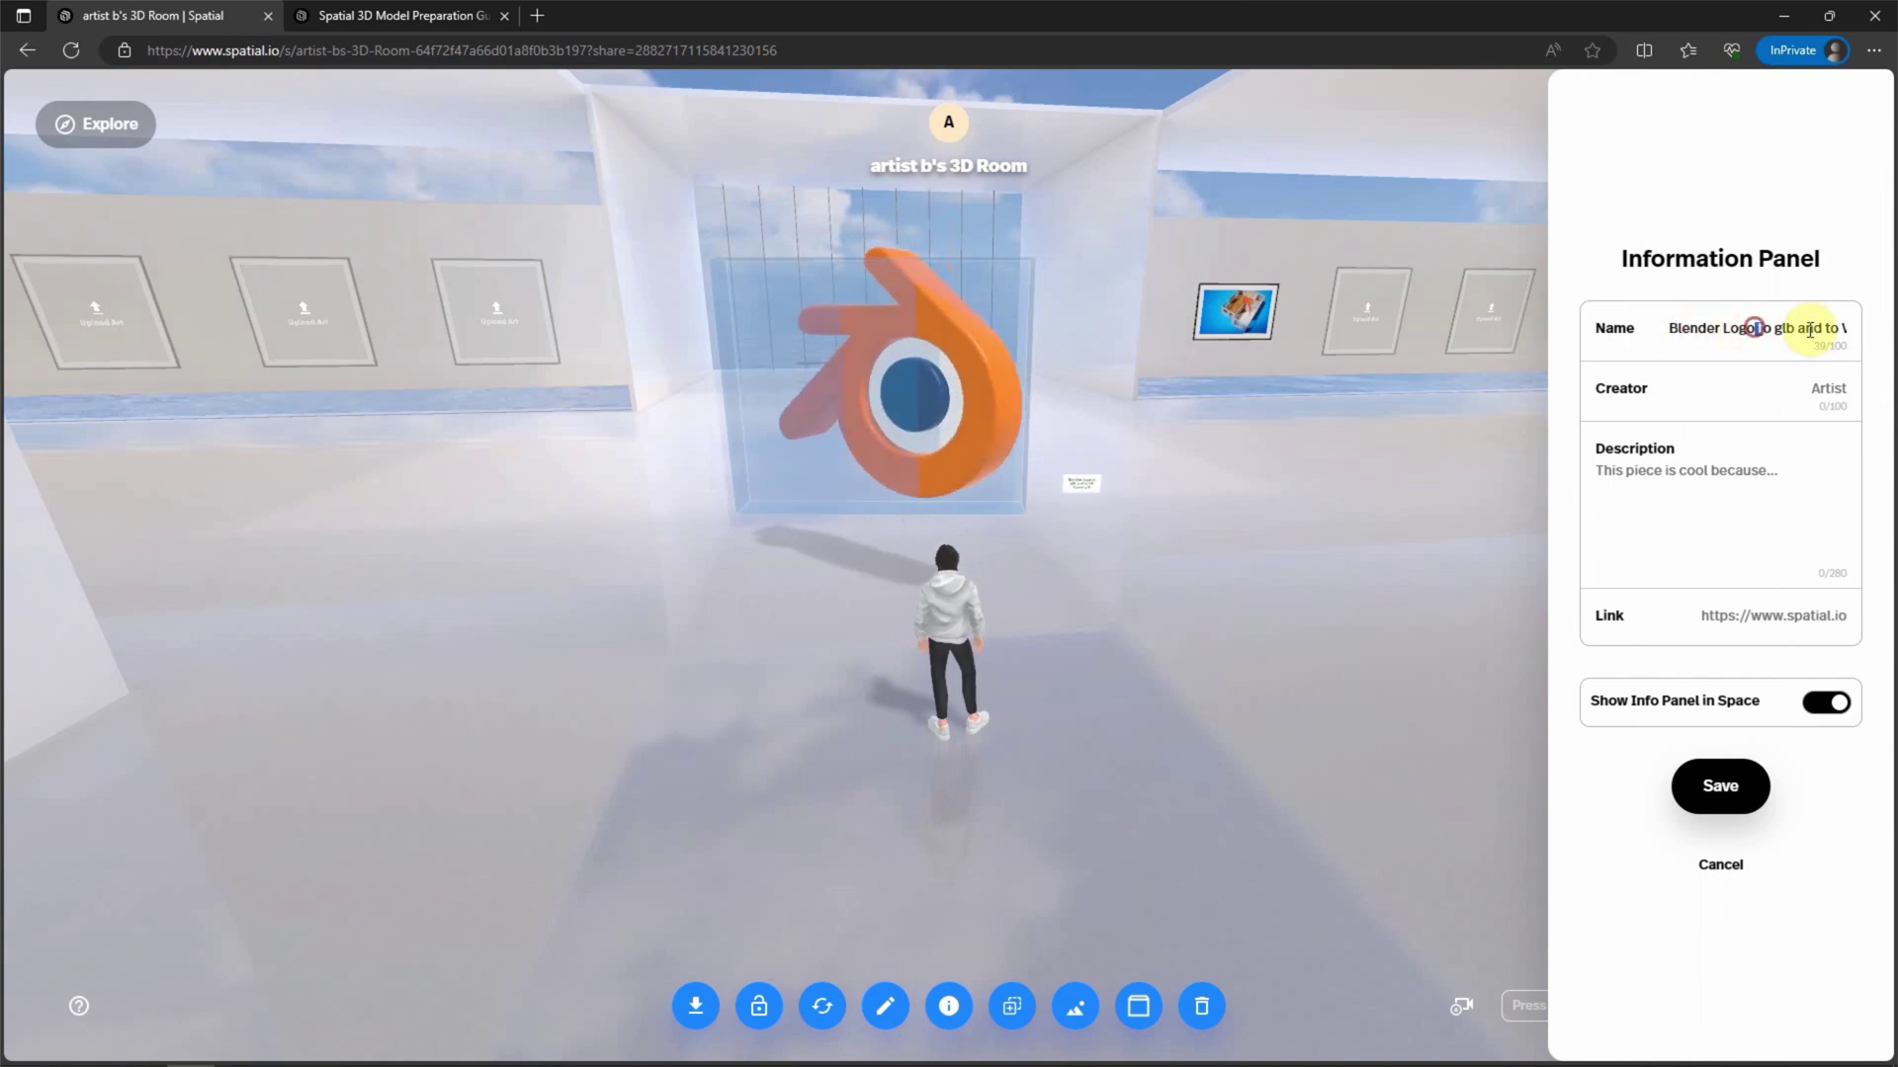
key("BackSpace")
type("Blender Logo3D")
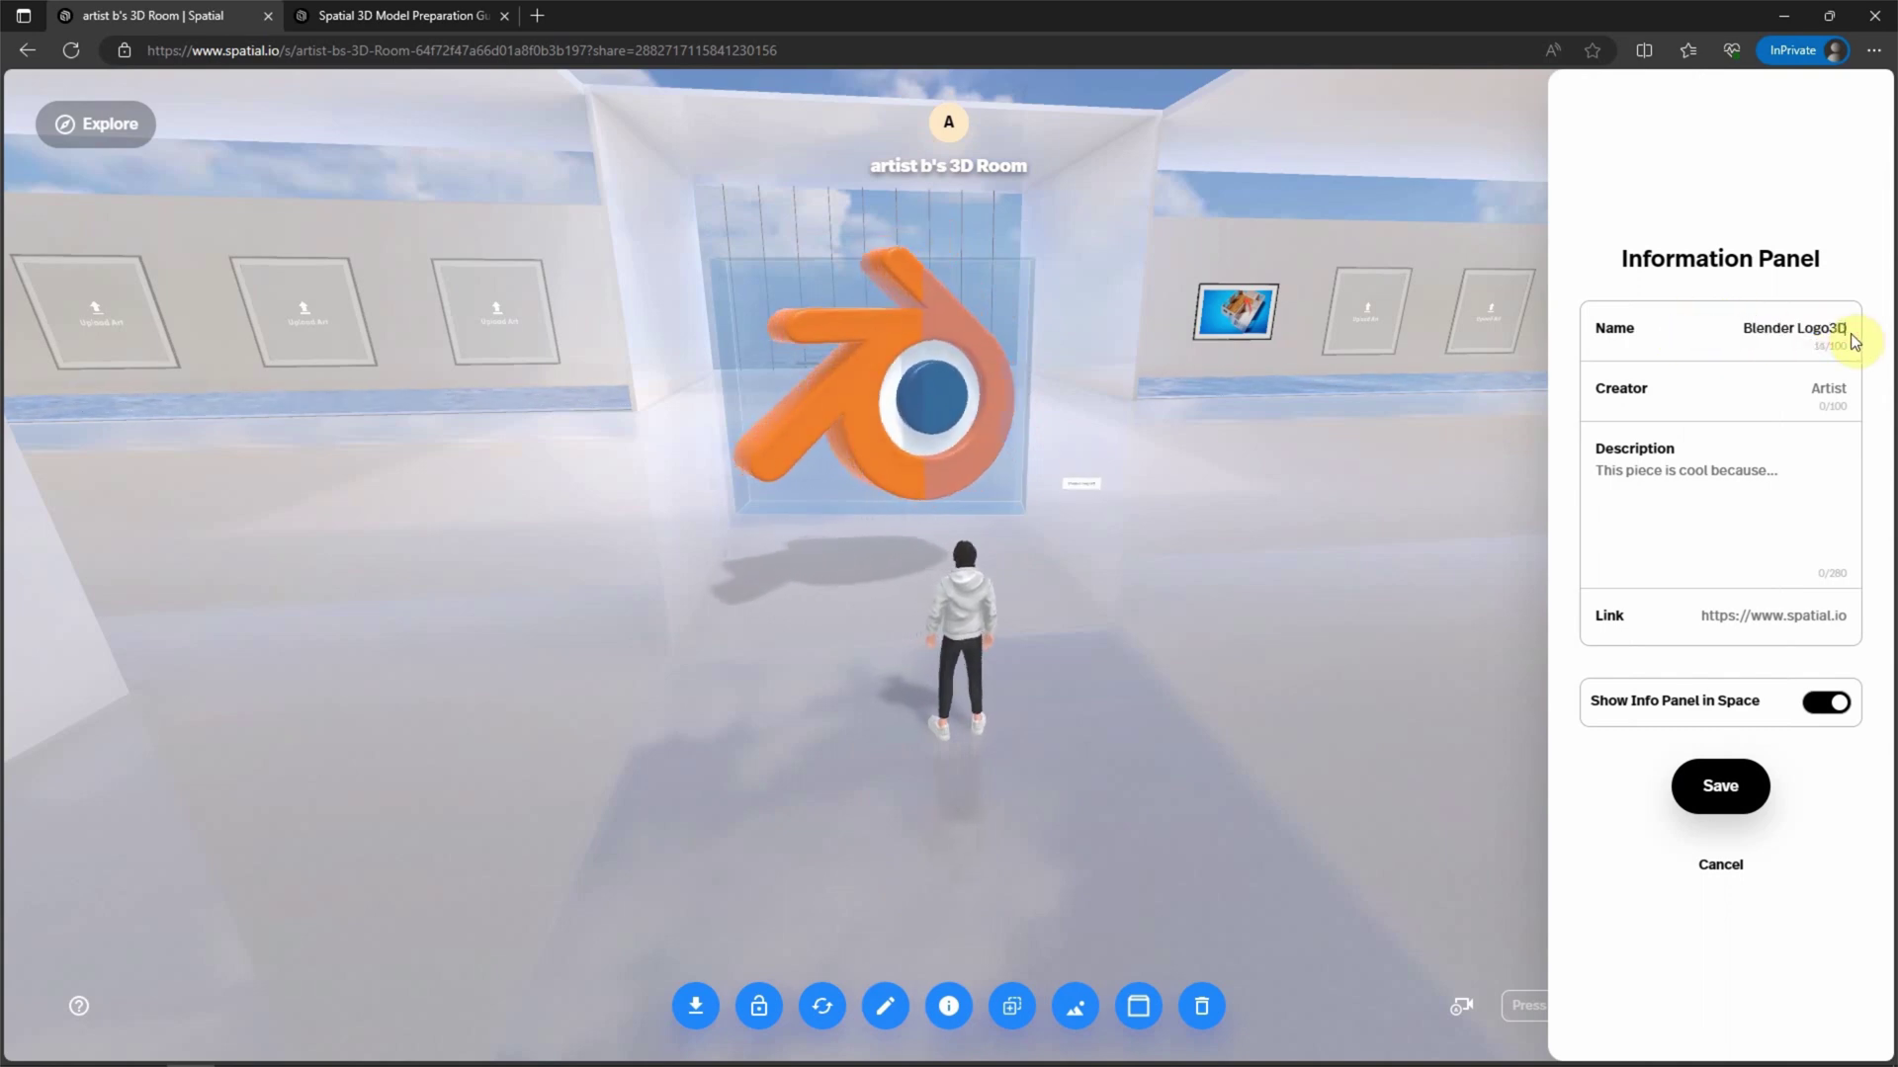
key("Left")
key("Left")
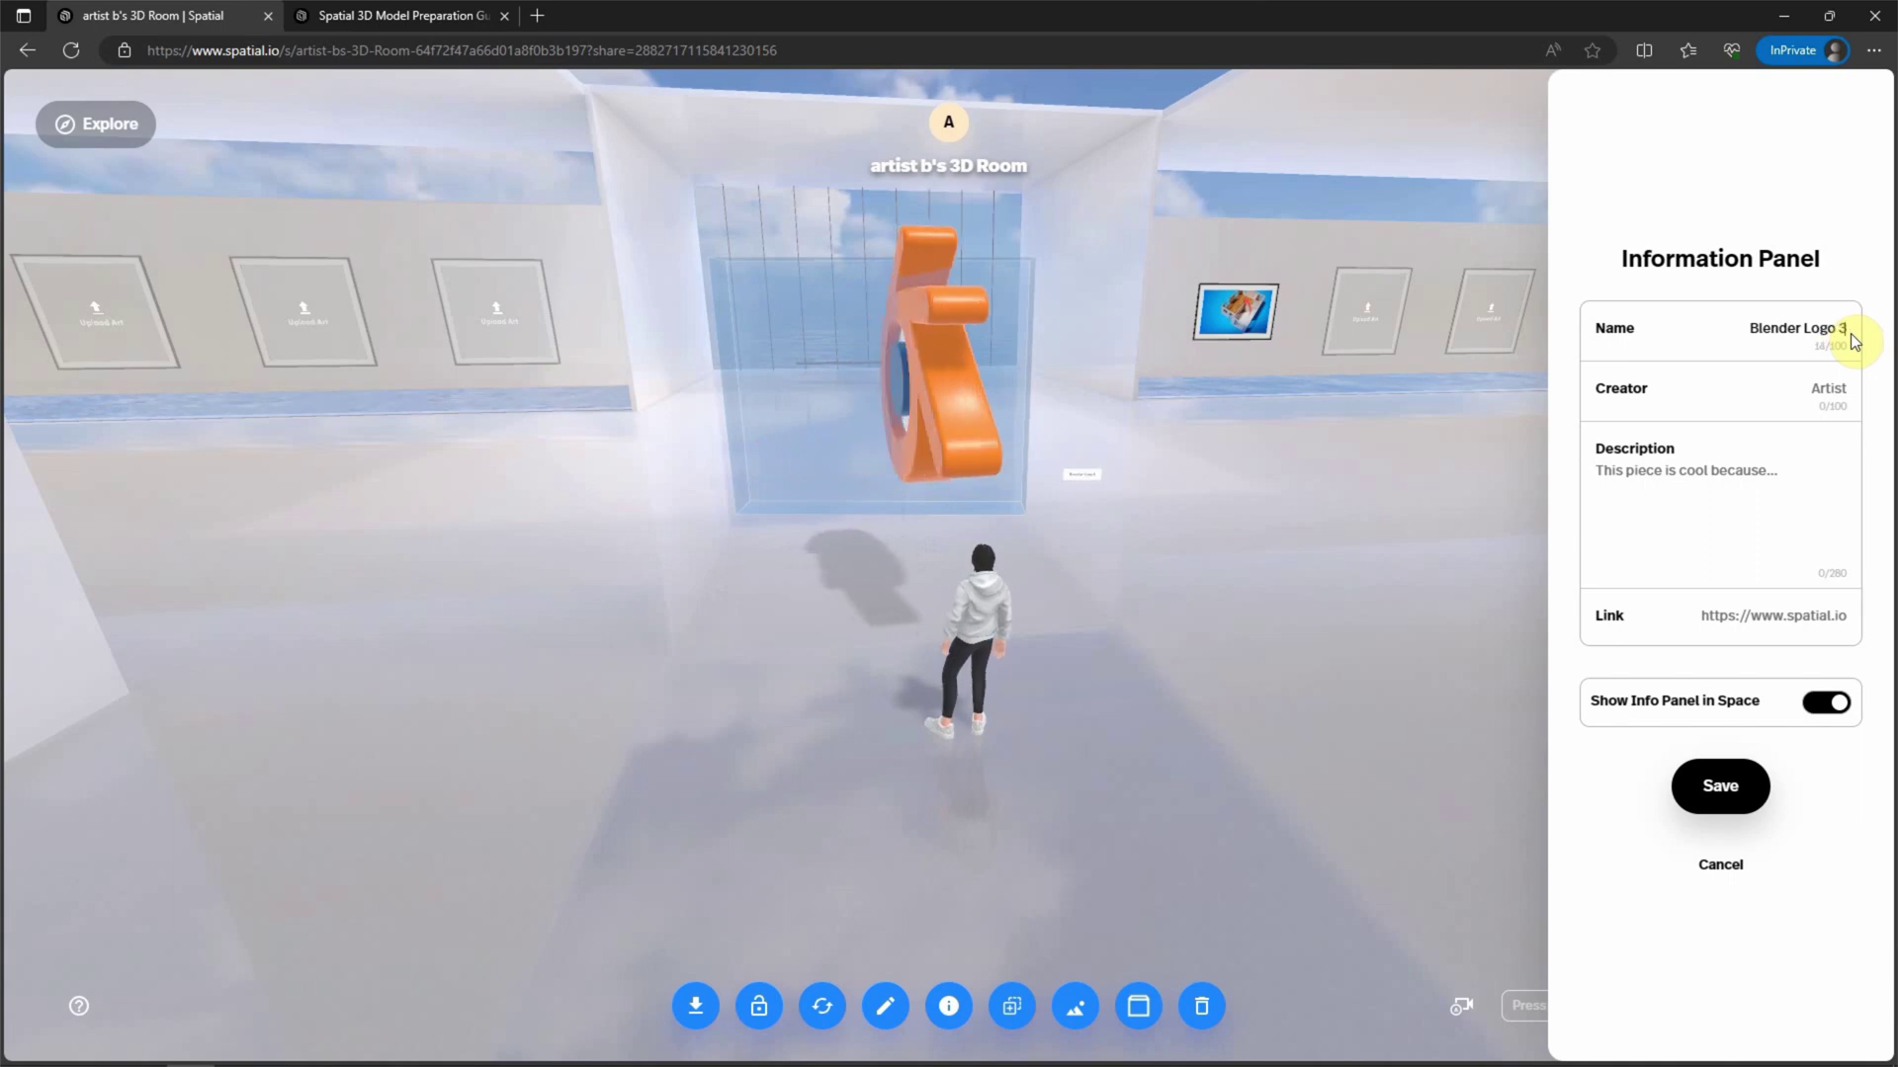
type("D")
left_click(1812, 388)
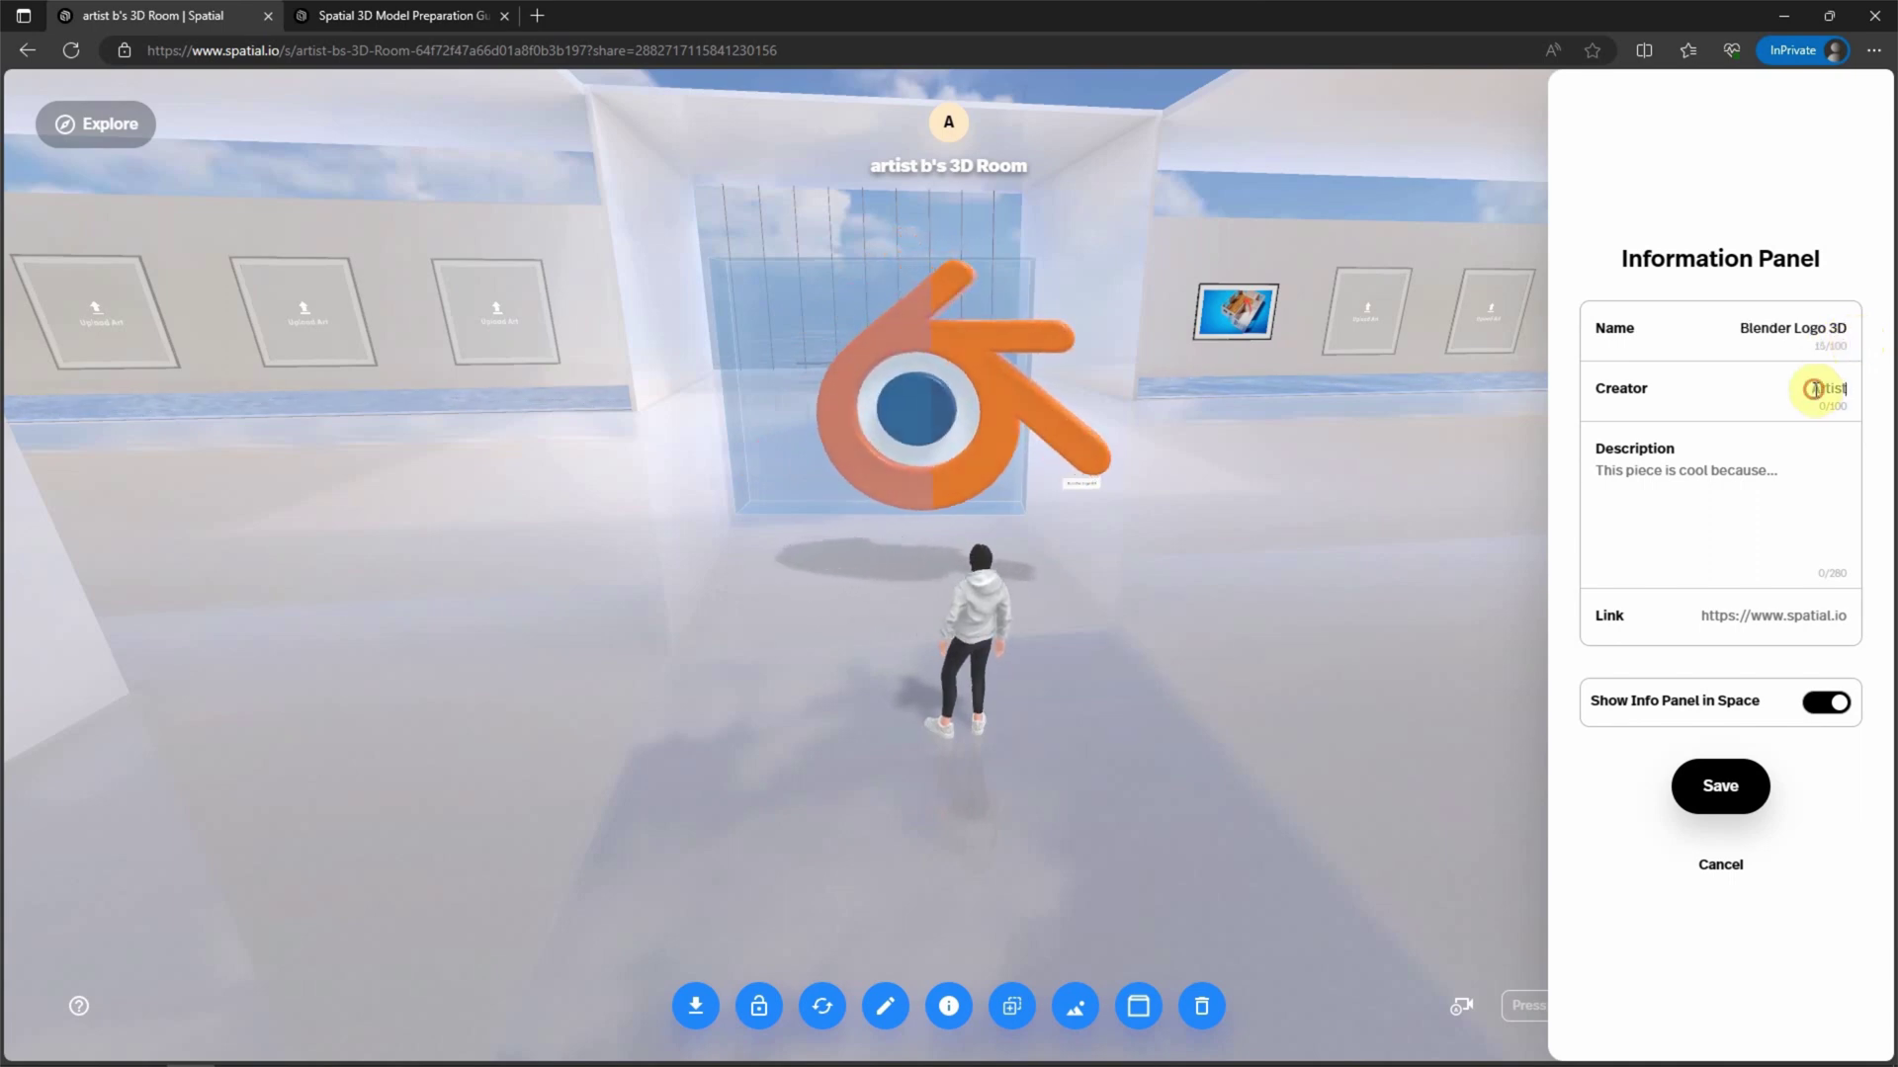
type("tist b")
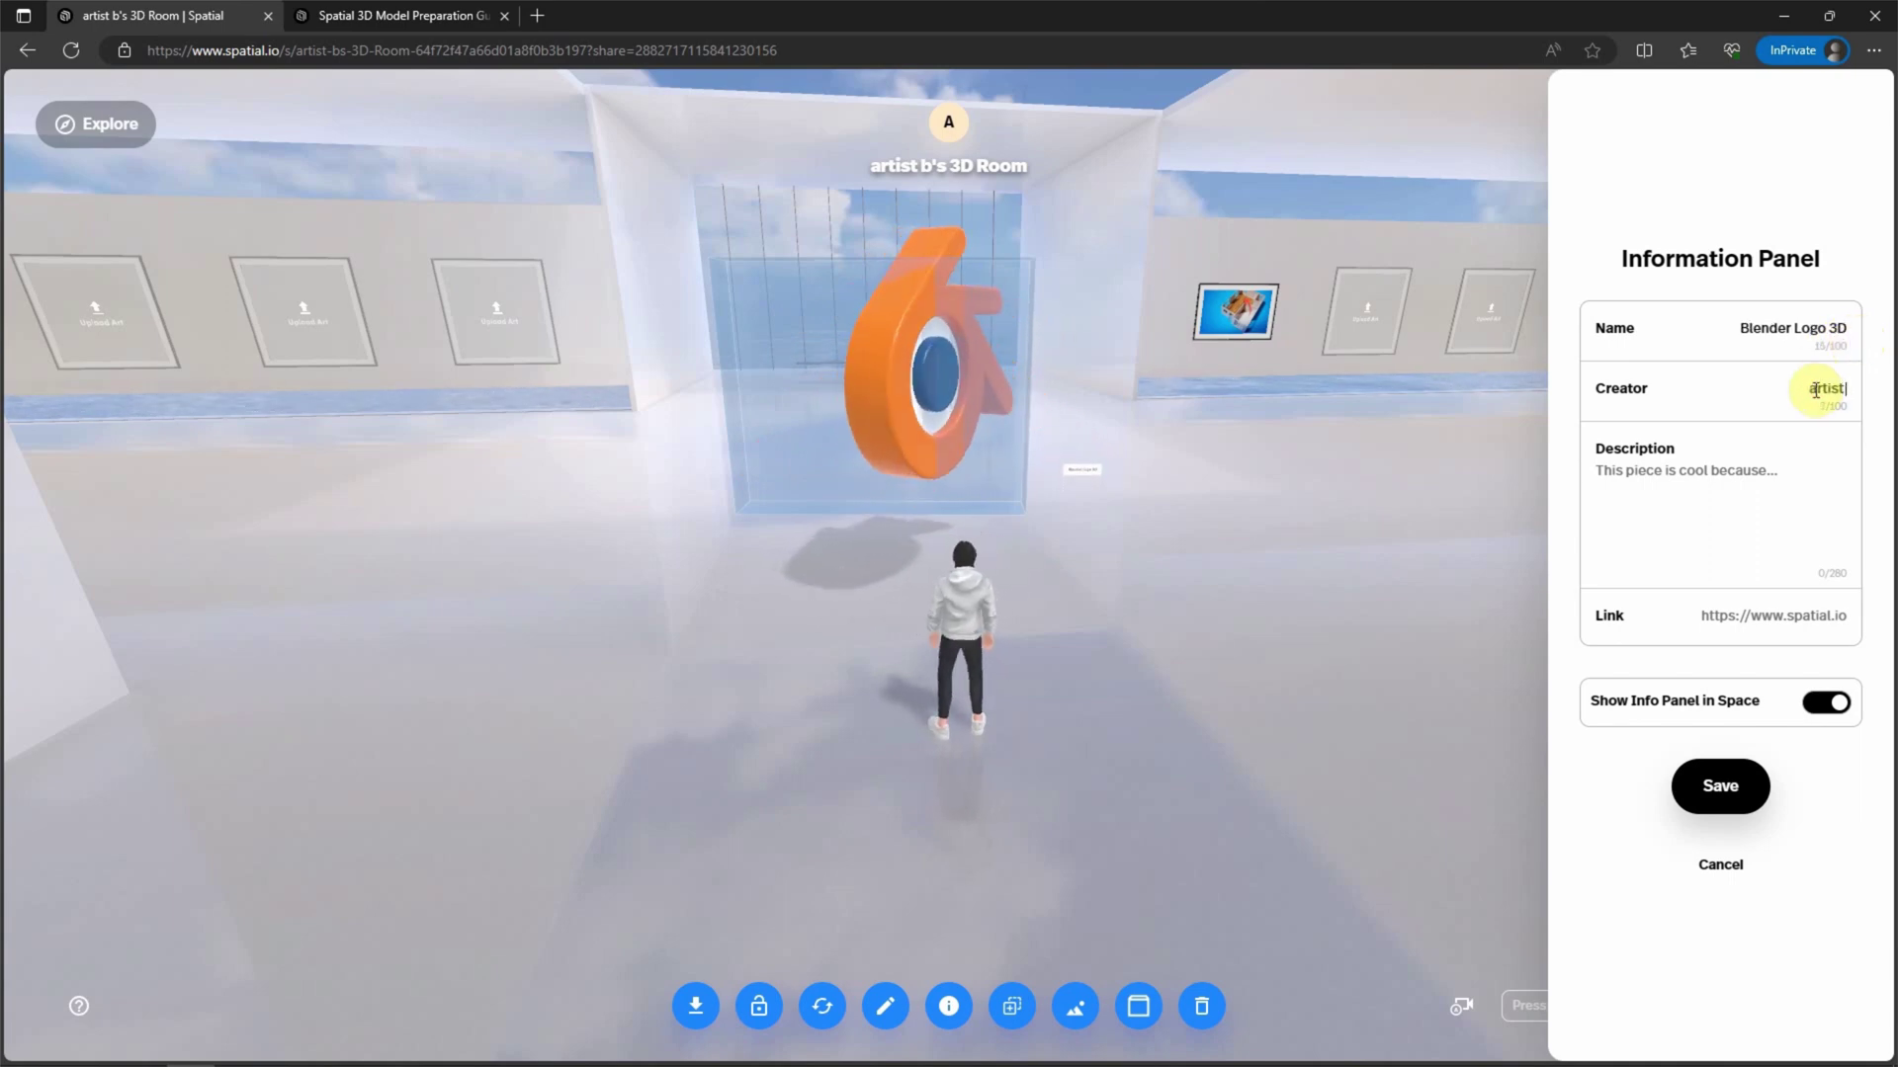
left_click(1727, 475)
type("B")
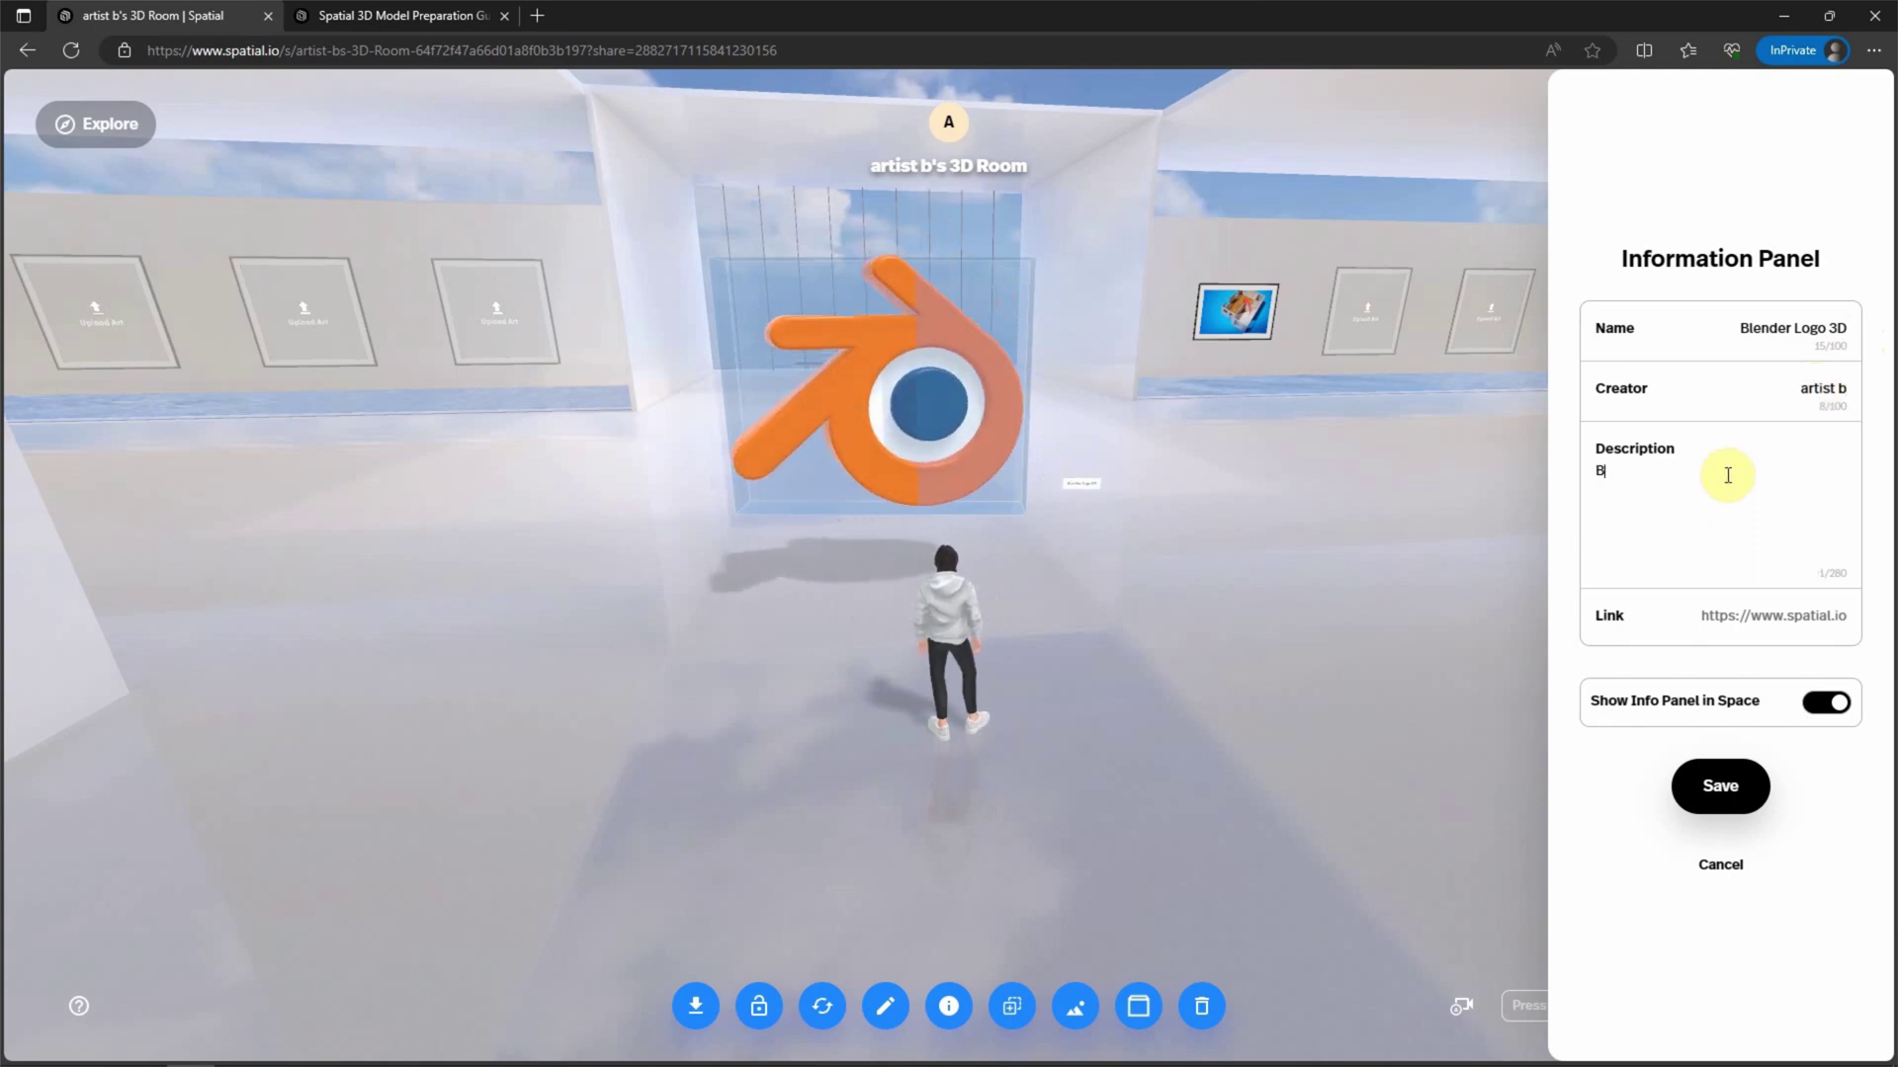
type("lender 3D Logo")
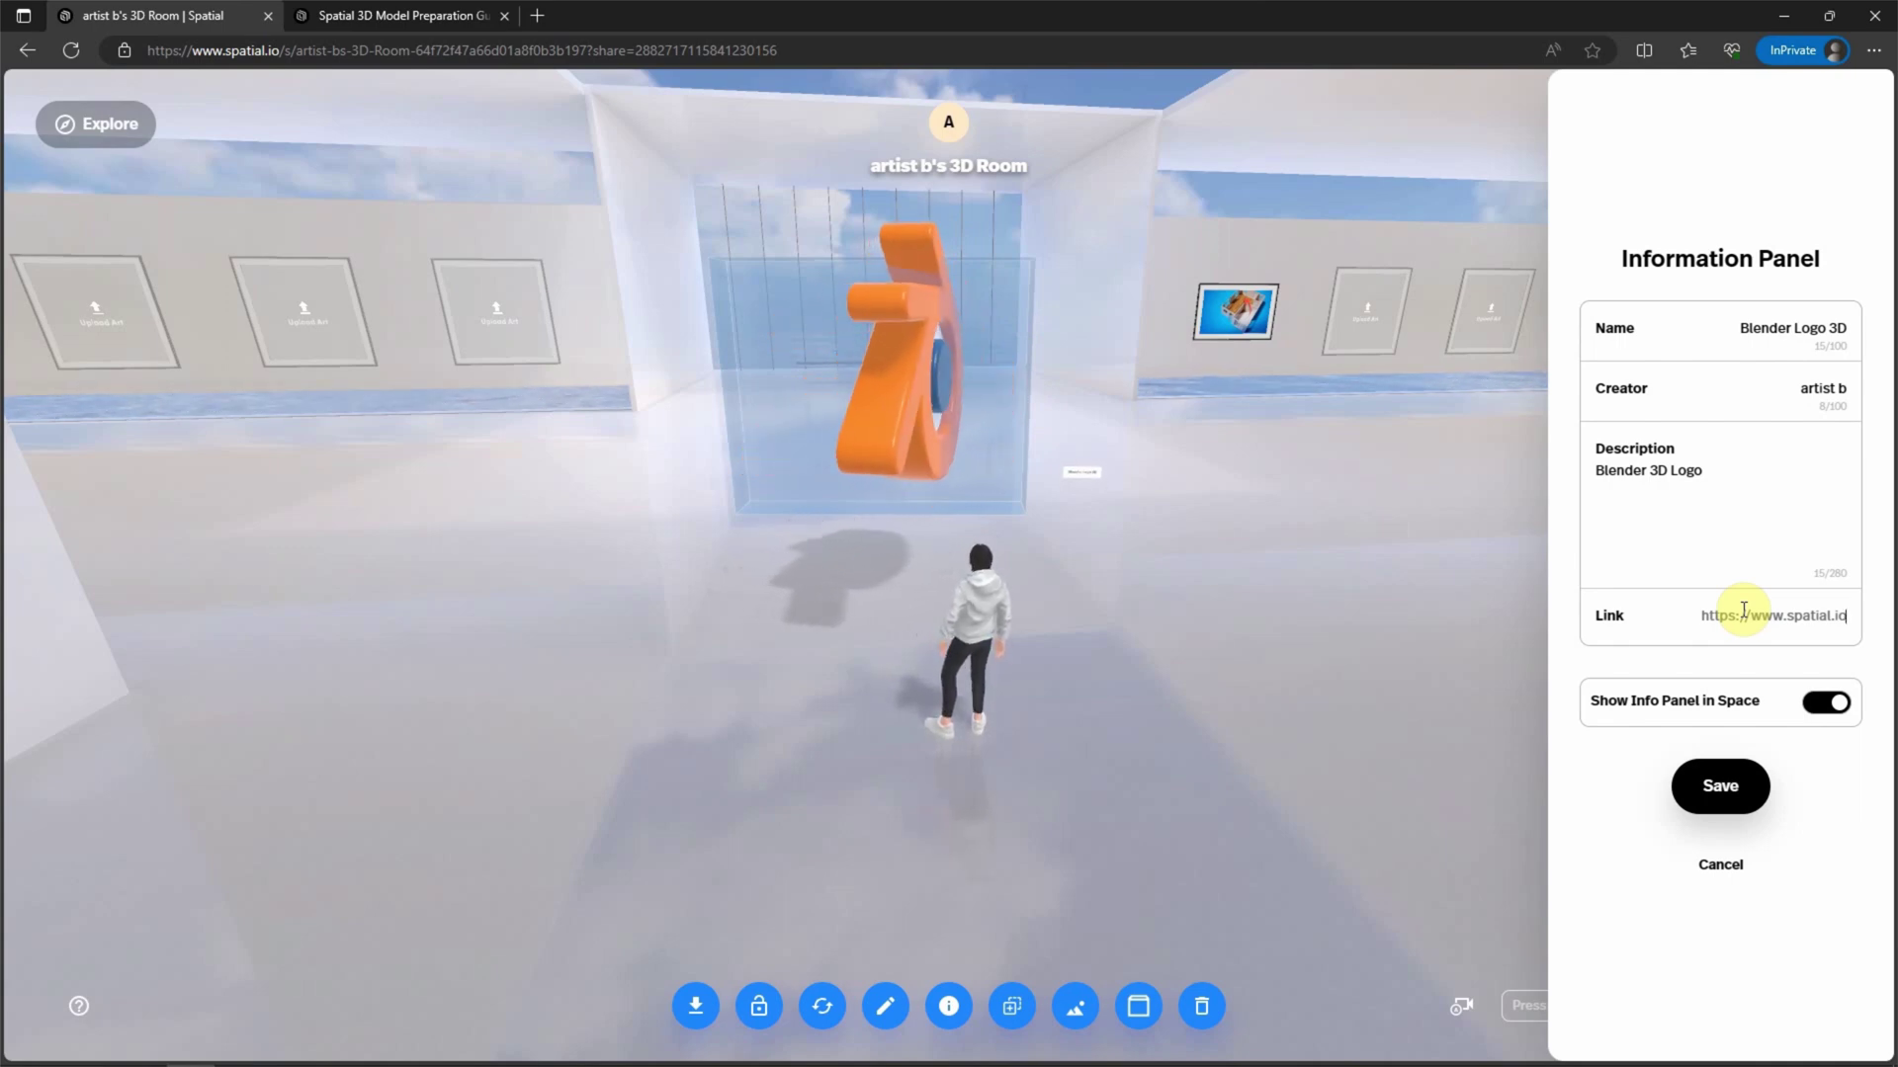
left_click(1719, 786)
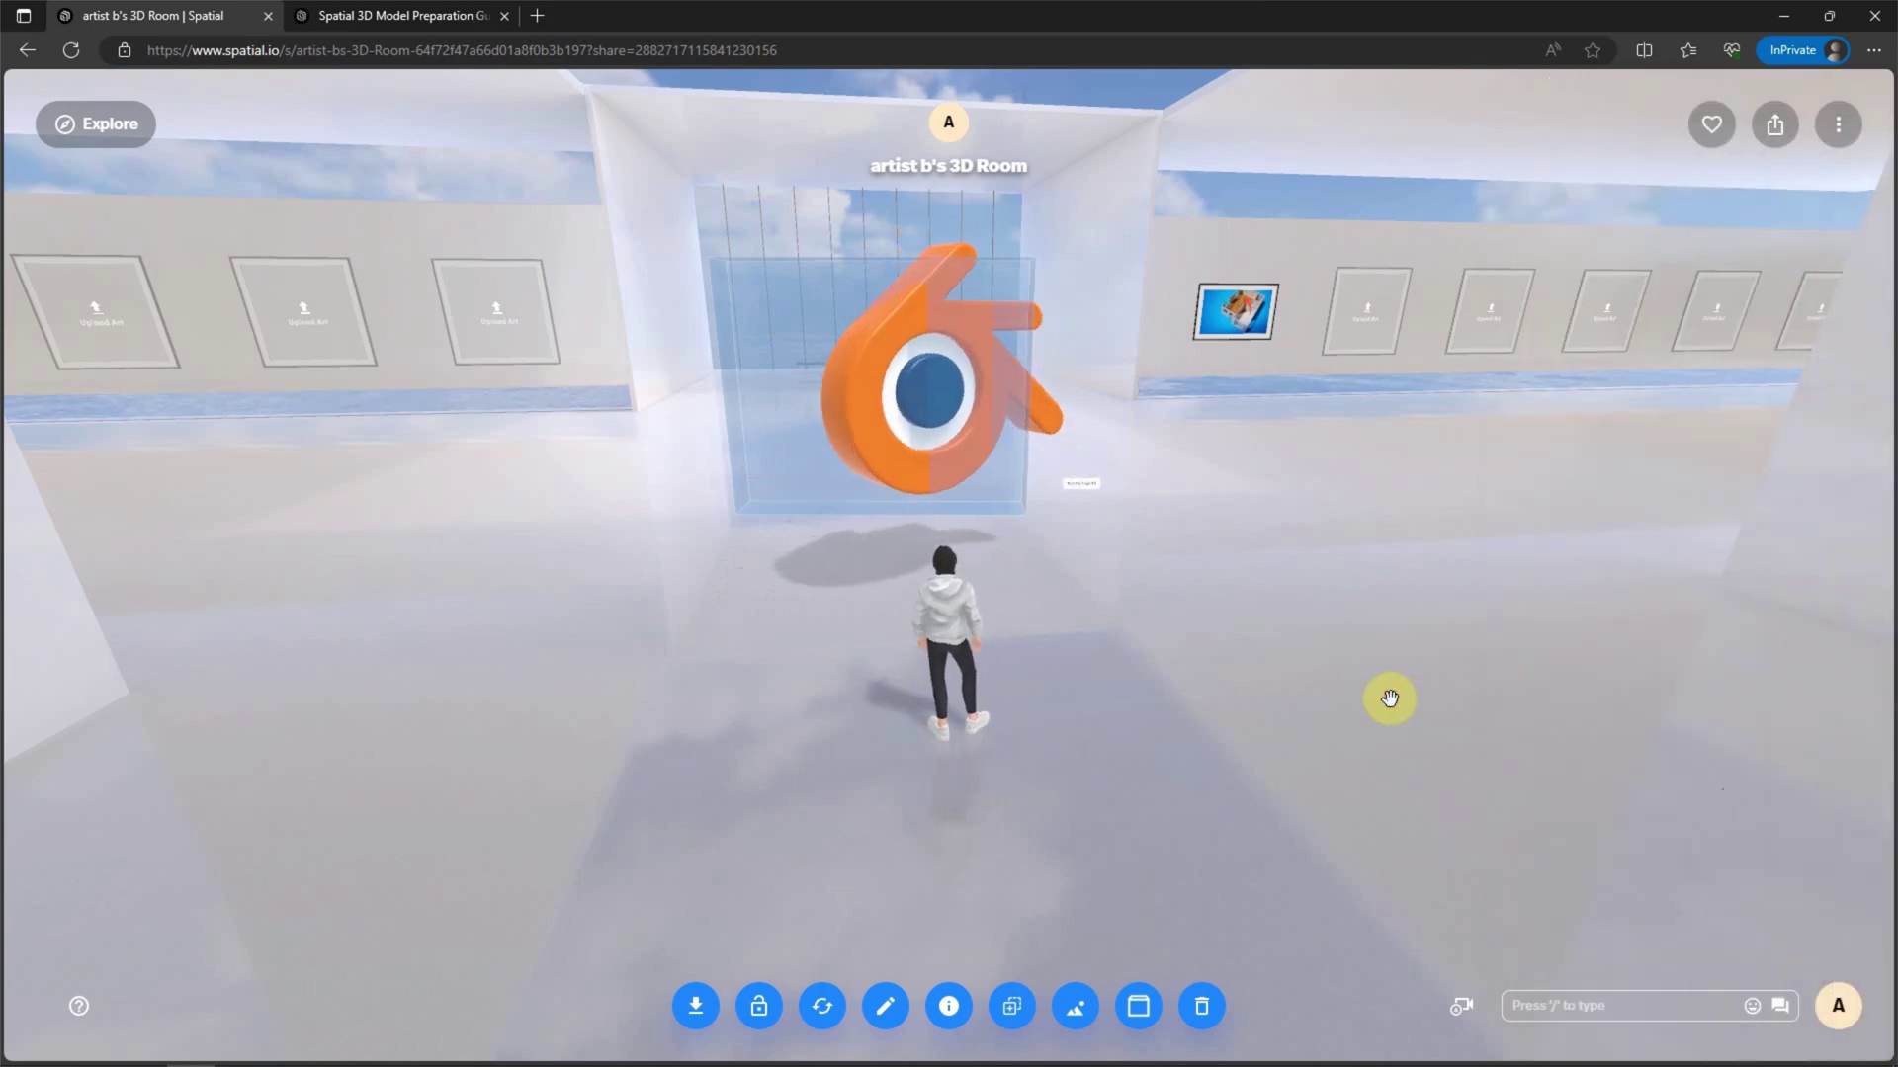
left_click(1269, 728)
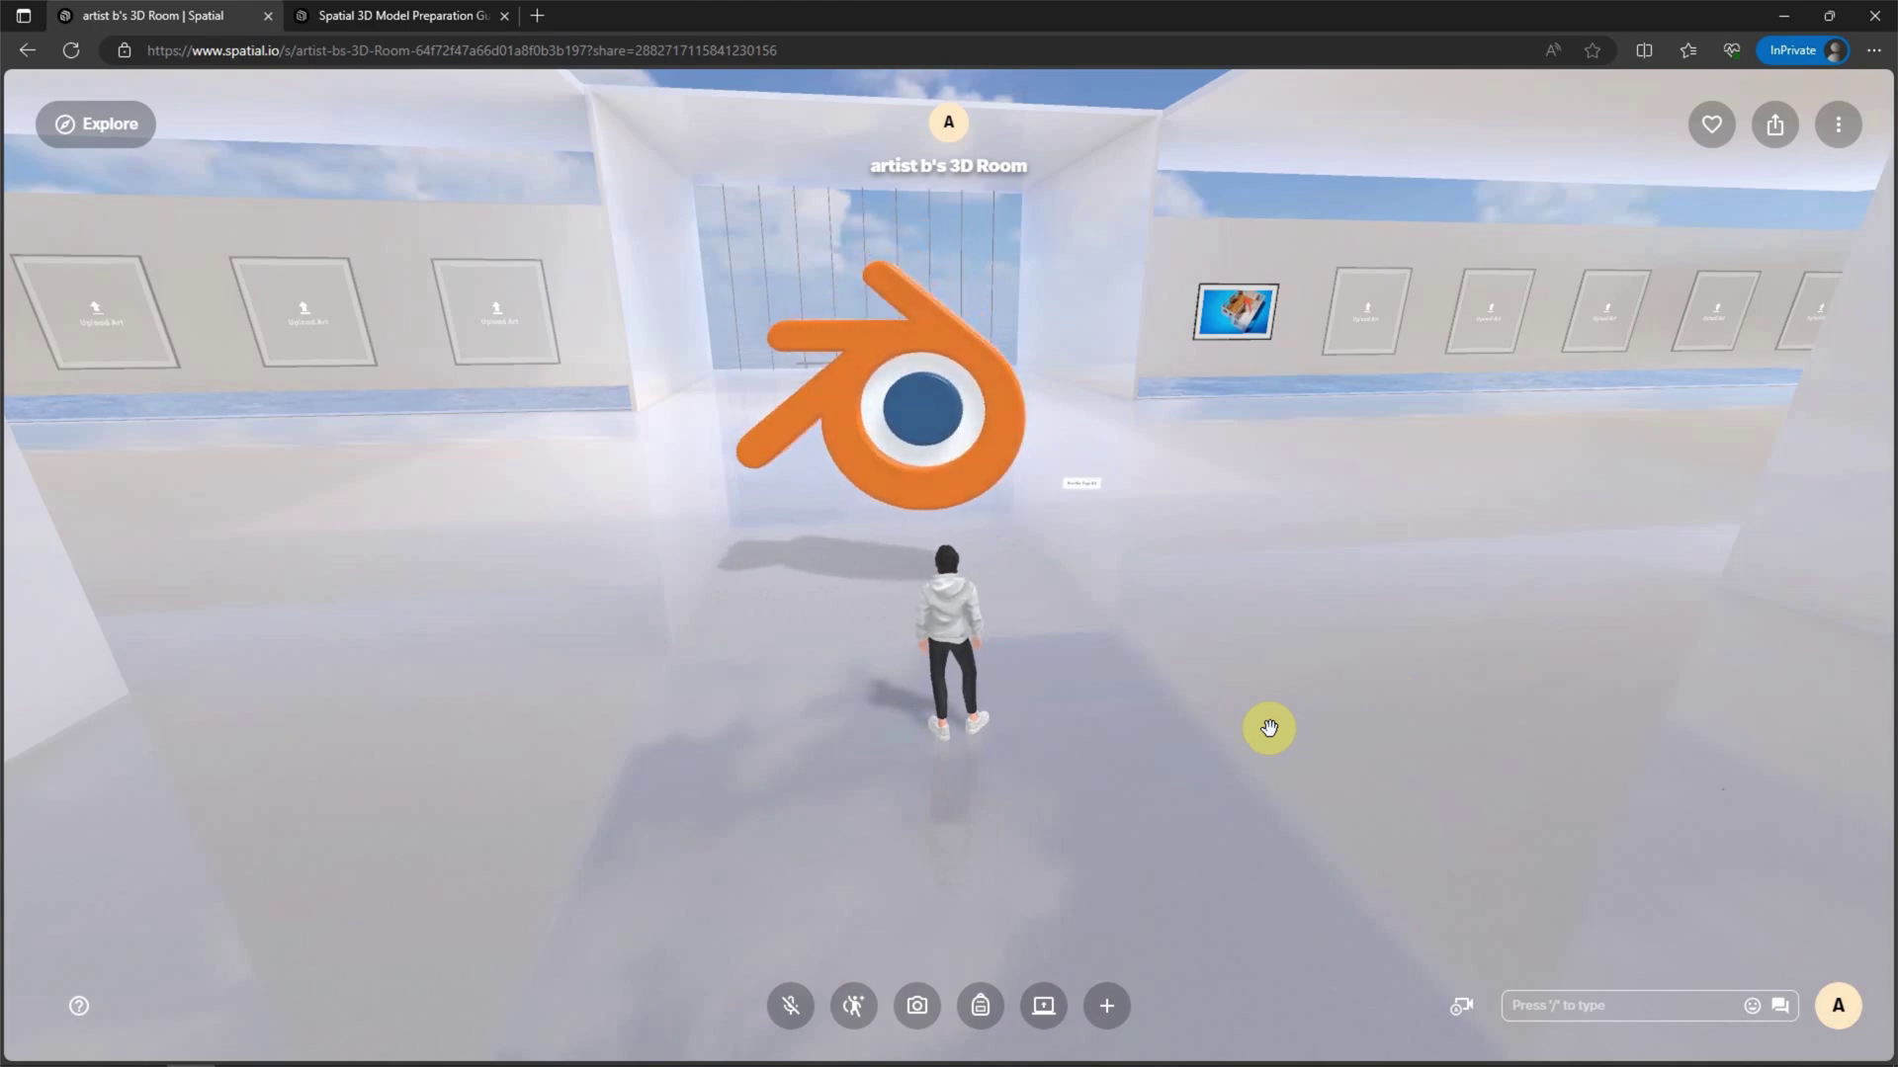
left_click(1218, 590)
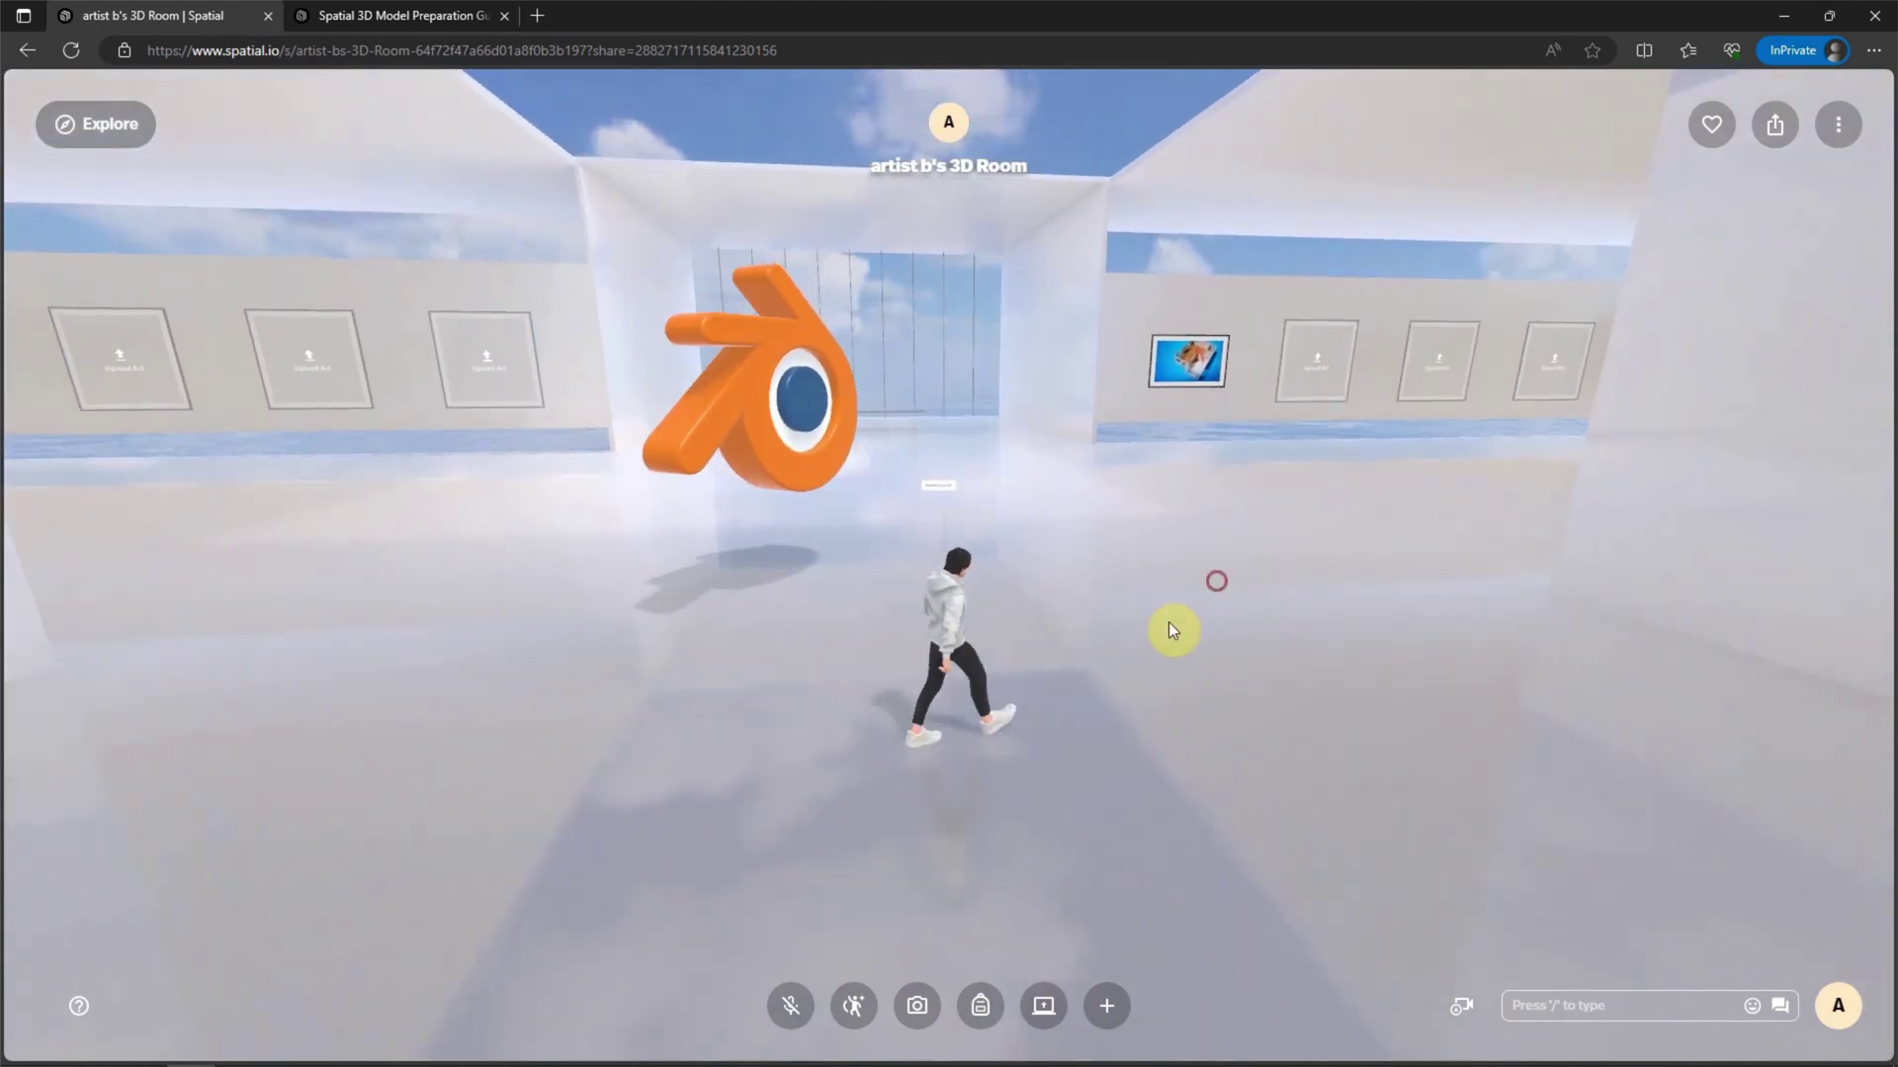
left_click_drag(1169, 630, 802, 469)
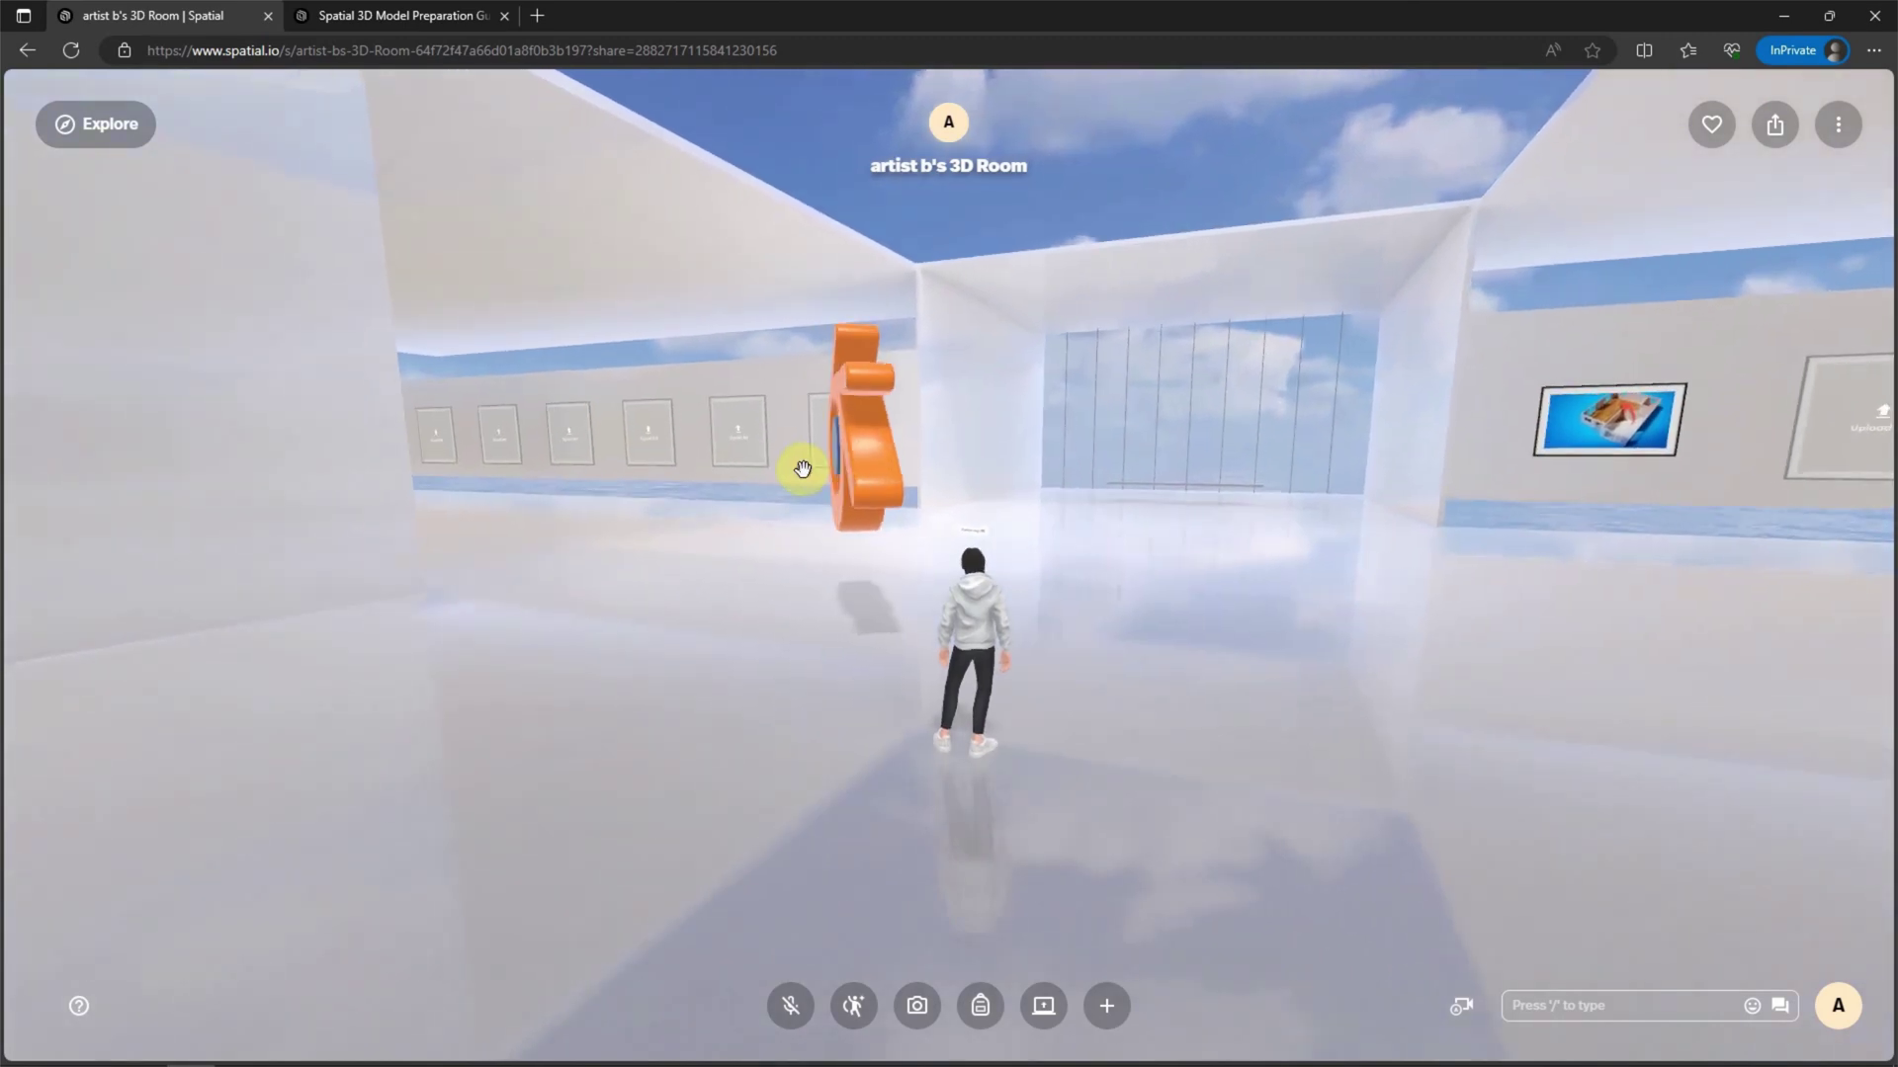